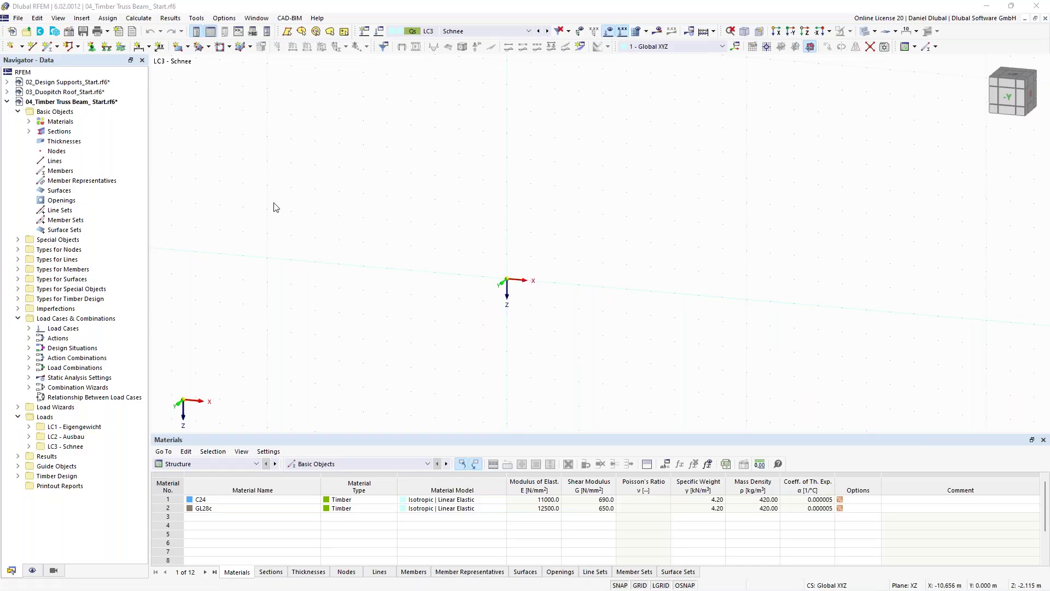
- Create a new 3D model named Timber Column and activate the Timber Design add-on
{"action": "left_click", "coordinate": [19, 18]}
{"action": "left_click", "coordinate": [39, 34]}
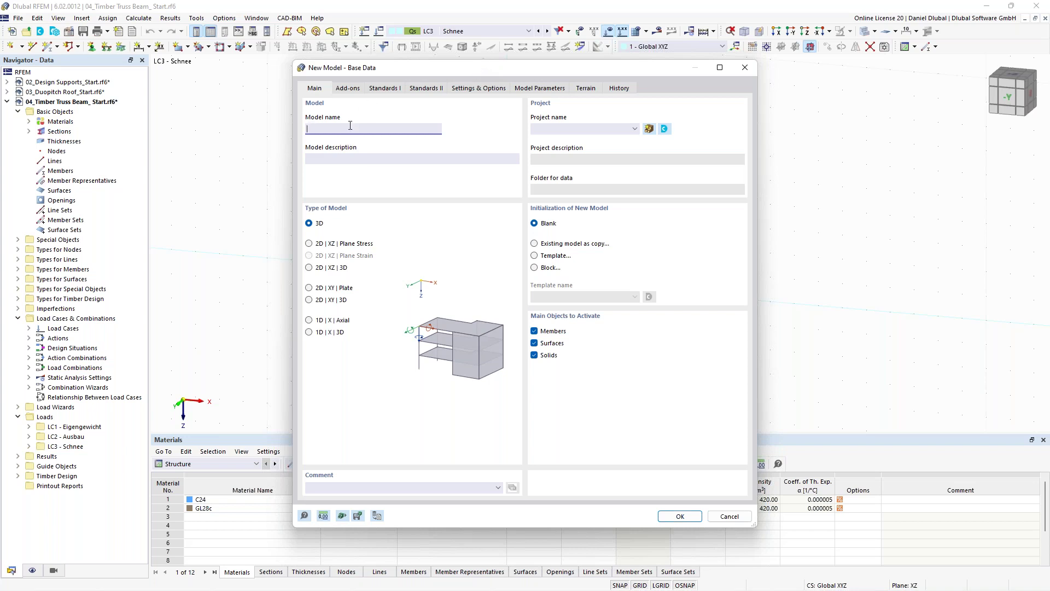
{"action": "type", "text": "imber Columns"}
{"action": "left_click", "coordinate": [317, 224]}
{"action": "left_click", "coordinate": [350, 90]}
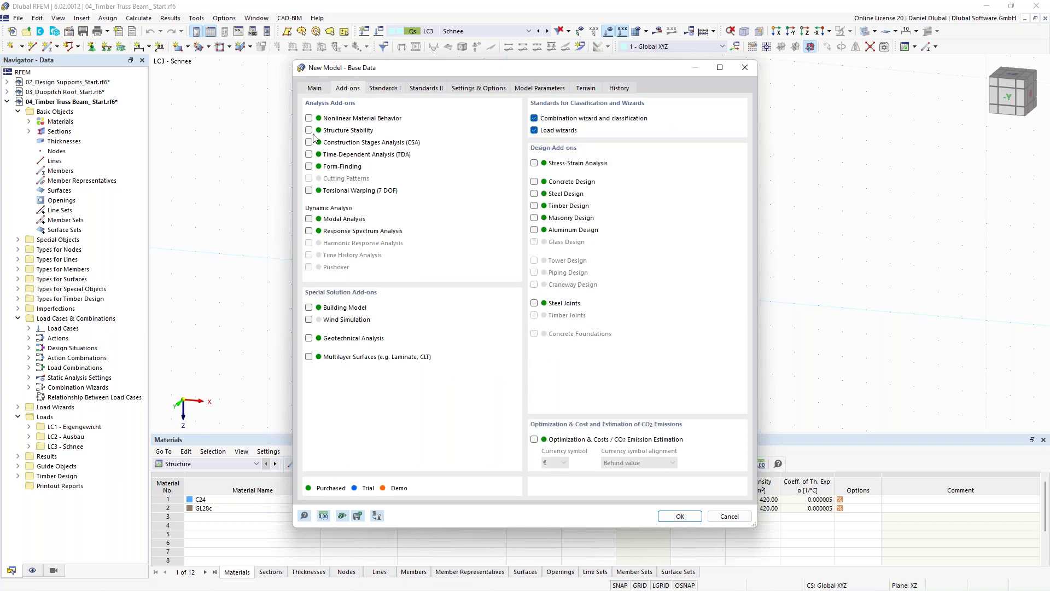
{"action": "left_click", "coordinate": [535, 207]}
- Set the load case classification standard group to EN 1990 | Timber, review its partial factors, and accept the model's base data
{"action": "left_click", "coordinate": [383, 89]}
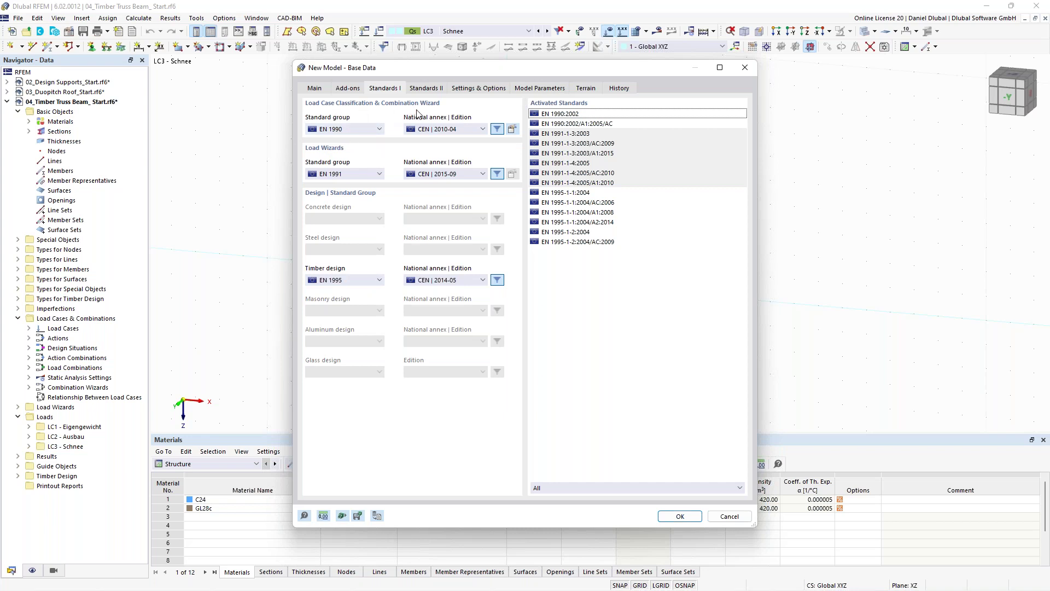
{"action": "left_click", "coordinate": [364, 129]}
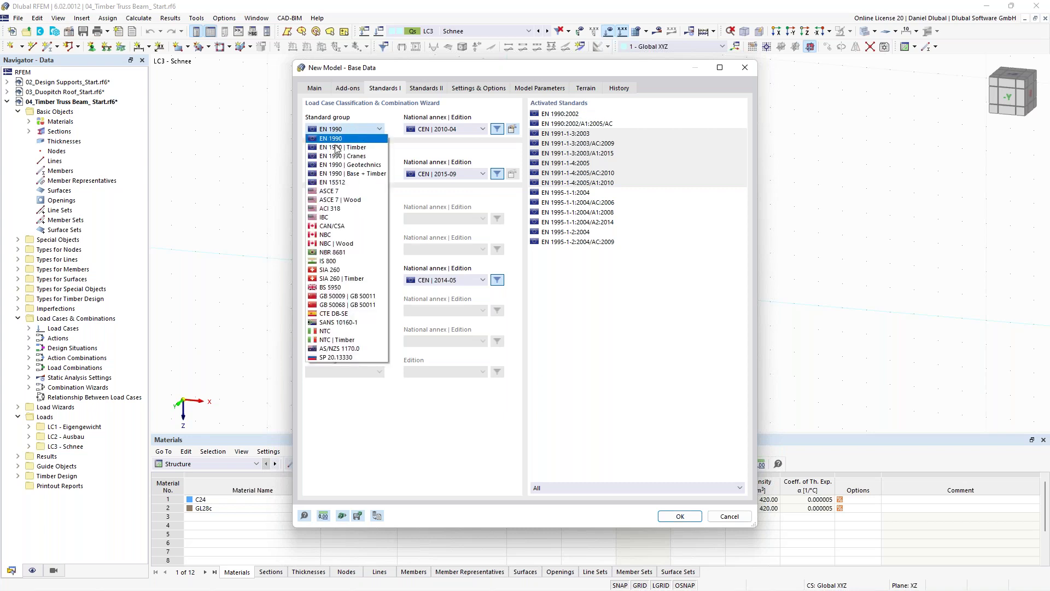
{"action": "left_click", "coordinate": [365, 148]}
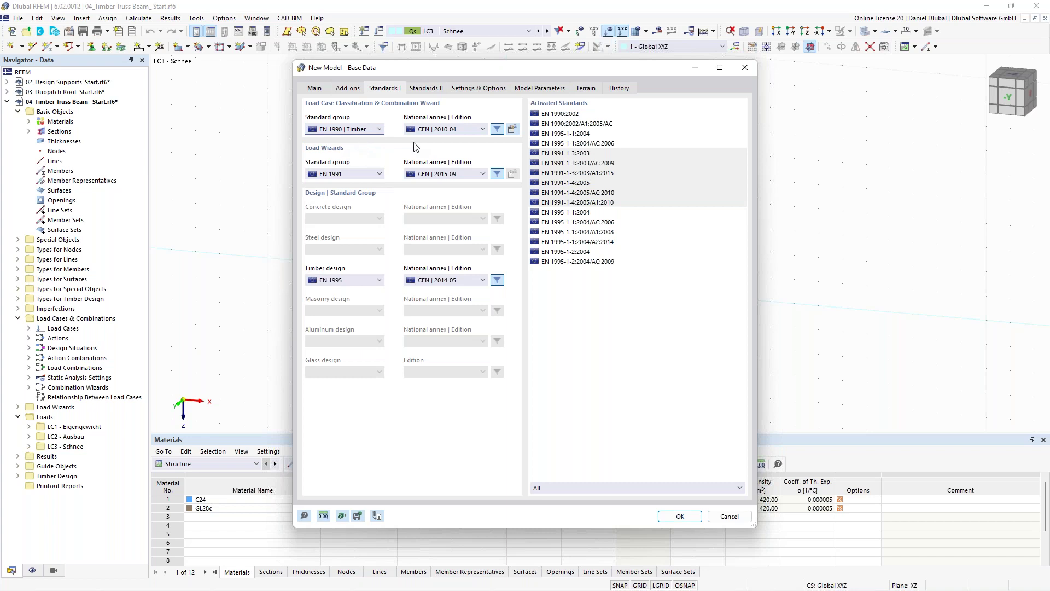
{"action": "left_click", "coordinate": [513, 130]}
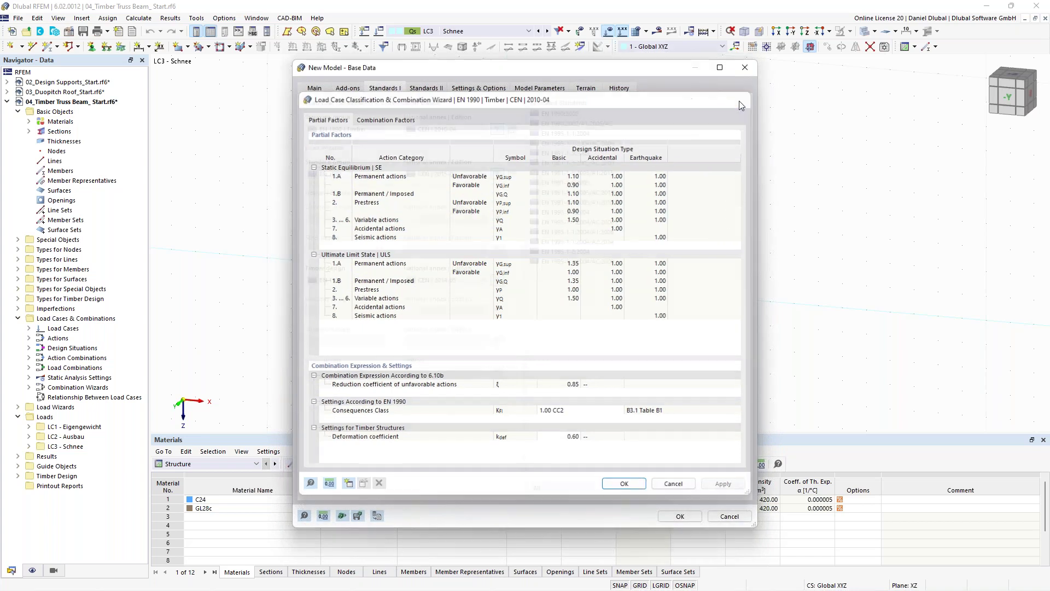
{"action": "left_click", "coordinate": [739, 101]}
{"action": "left_click", "coordinate": [346, 132]}
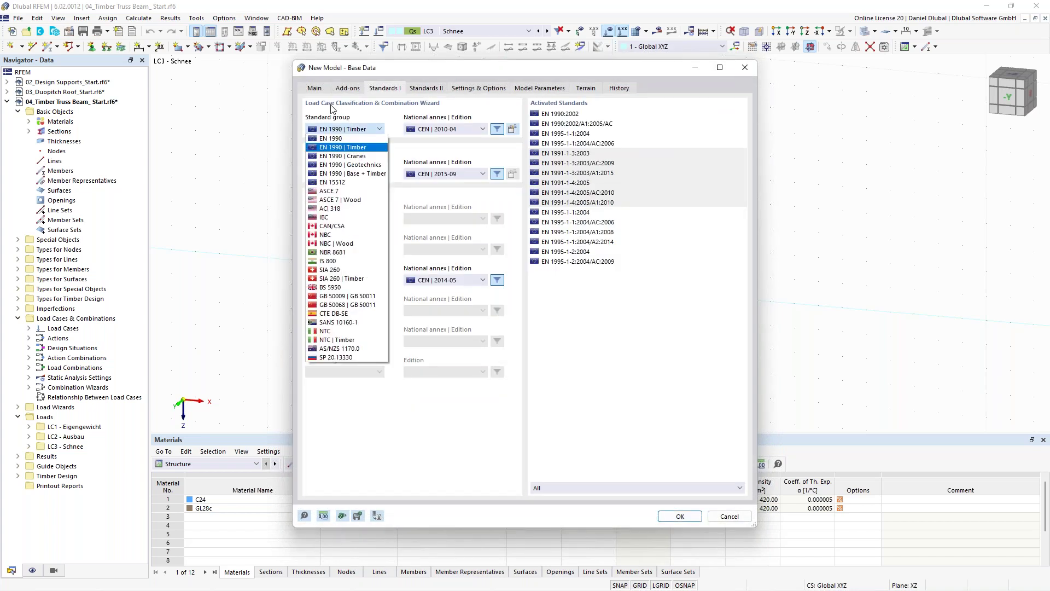
{"action": "left_click", "coordinate": [338, 148]}
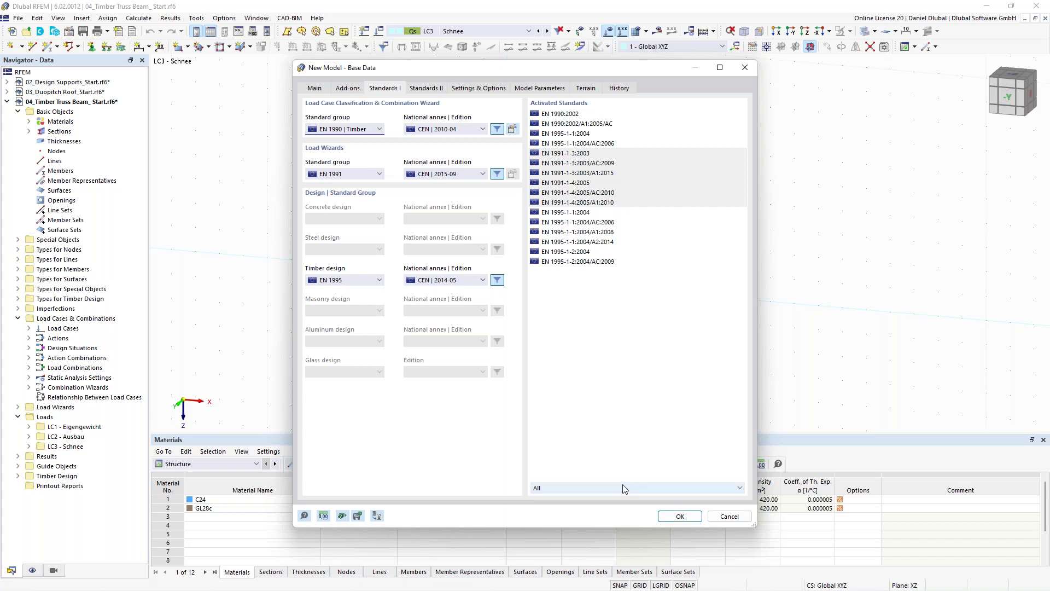
{"action": "left_click", "coordinate": [680, 516]}
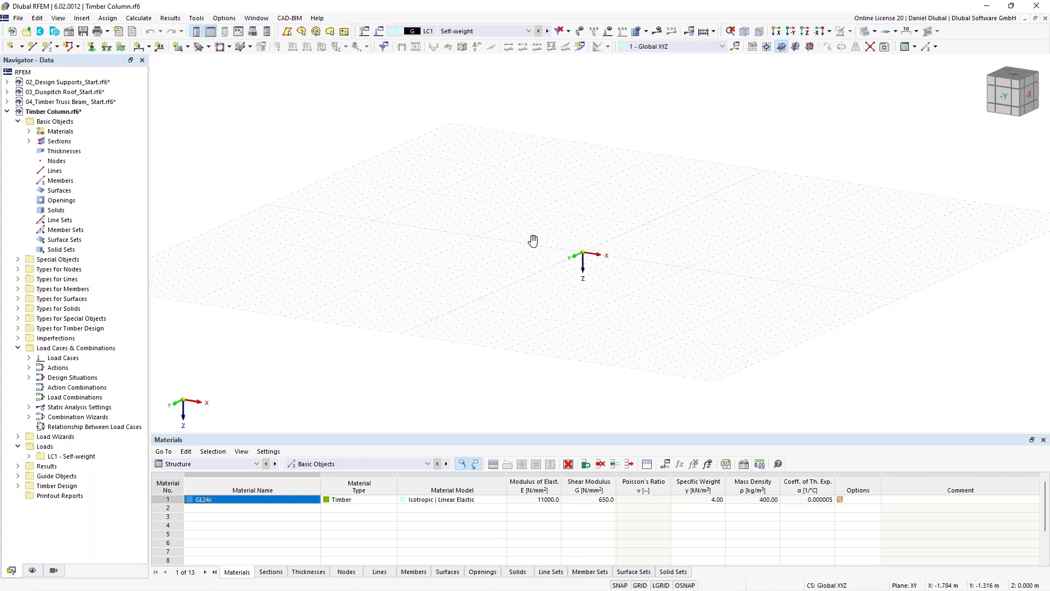
- Set the work plane to XZ and start defining a new single beam member
{"action": "middle_click_drag", "start_coordinate": [534, 241], "coordinate": [509, 257], "text": "ctrl"}
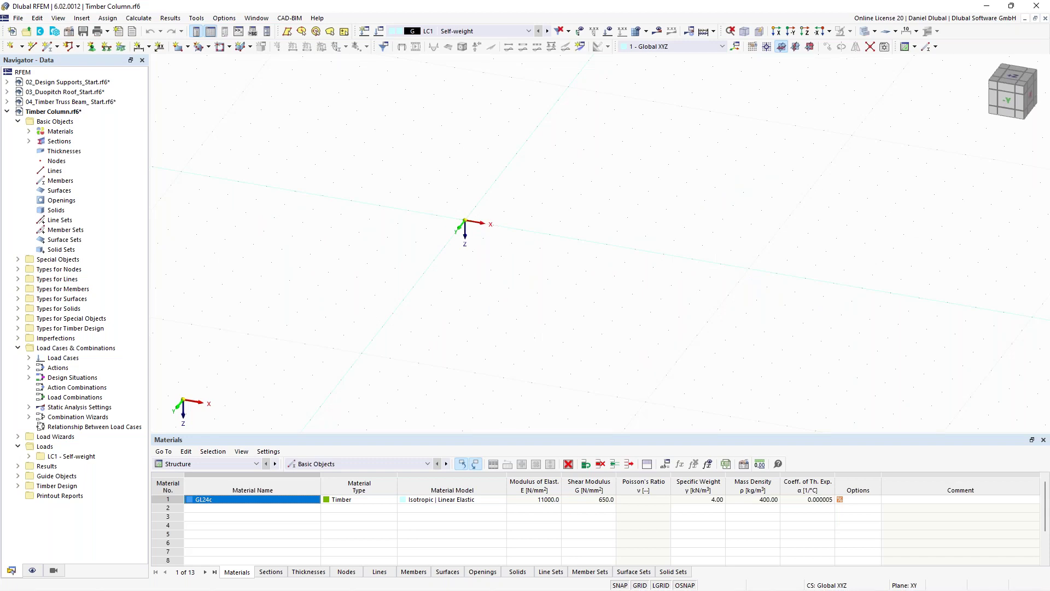
{"action": "left_click", "coordinate": [809, 47]}
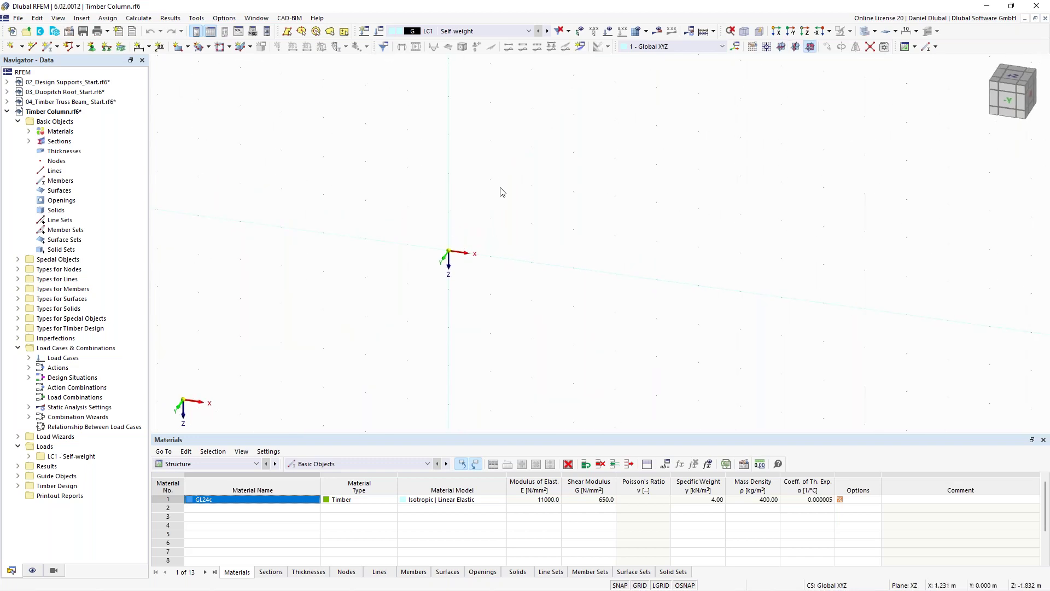
{"action": "left_click", "coordinate": [49, 52]}
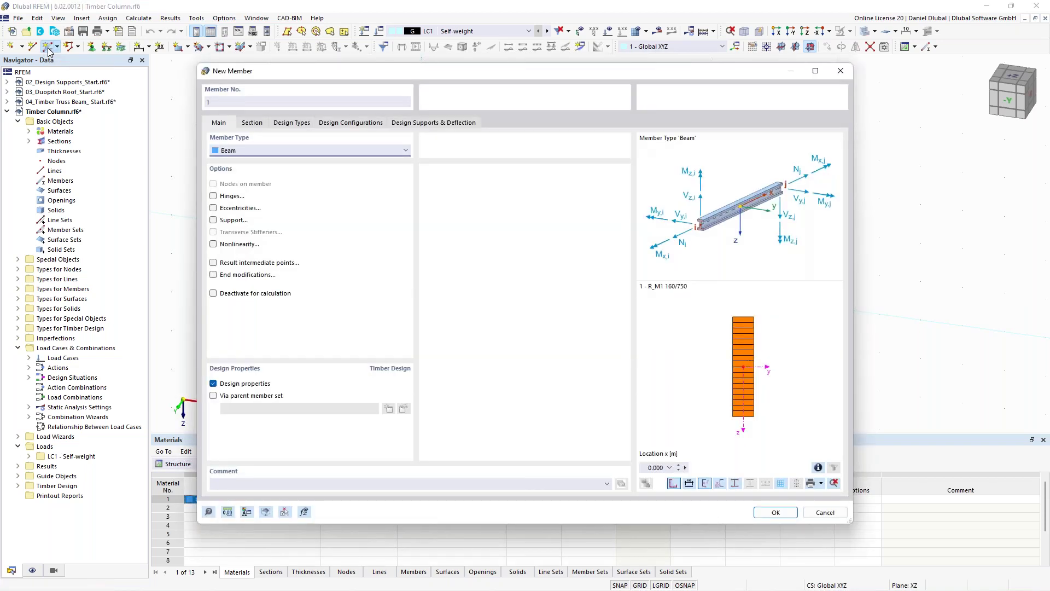
- Define a new massive rectangular section for the member, 160 mm wide and 200 mm high
{"action": "left_click", "coordinate": [253, 123]}
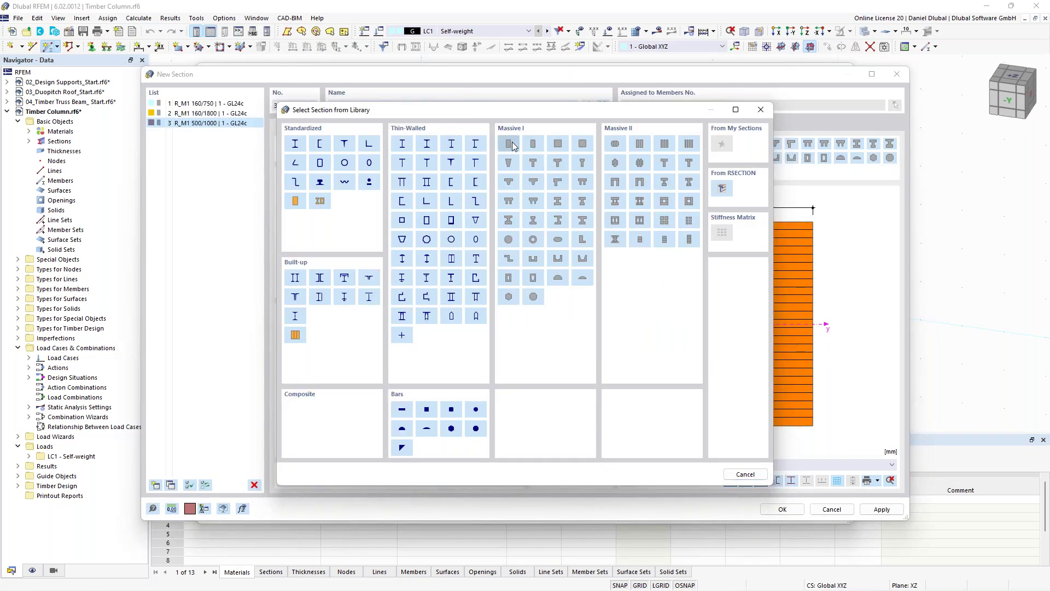
{"action": "left_click", "coordinate": [511, 144]}
{"action": "left_click", "coordinate": [377, 161]}
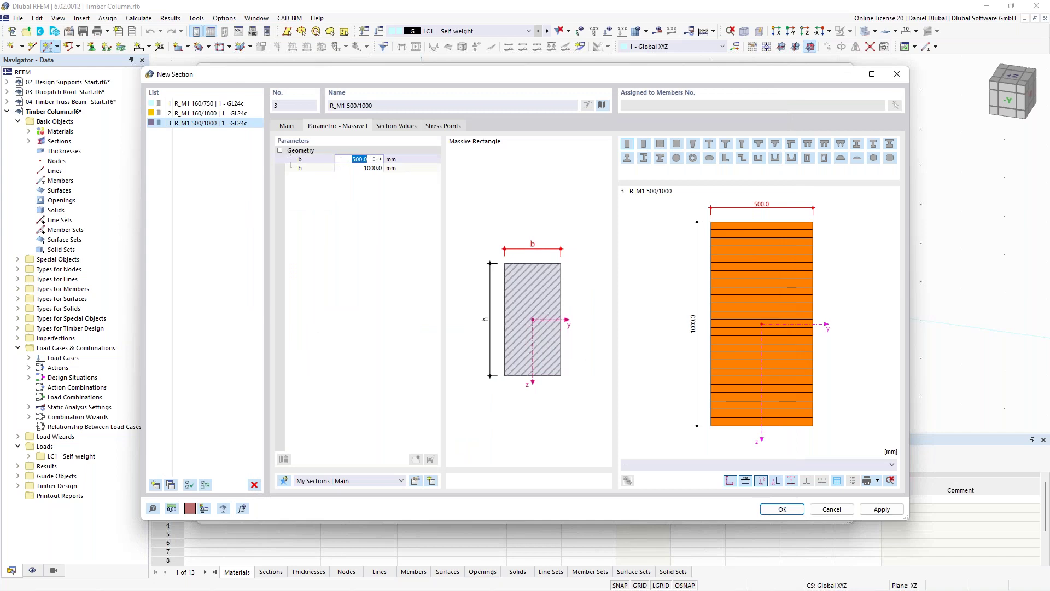
{"action": "type", "text": "160"}
{"action": "key", "text": "Tab"}
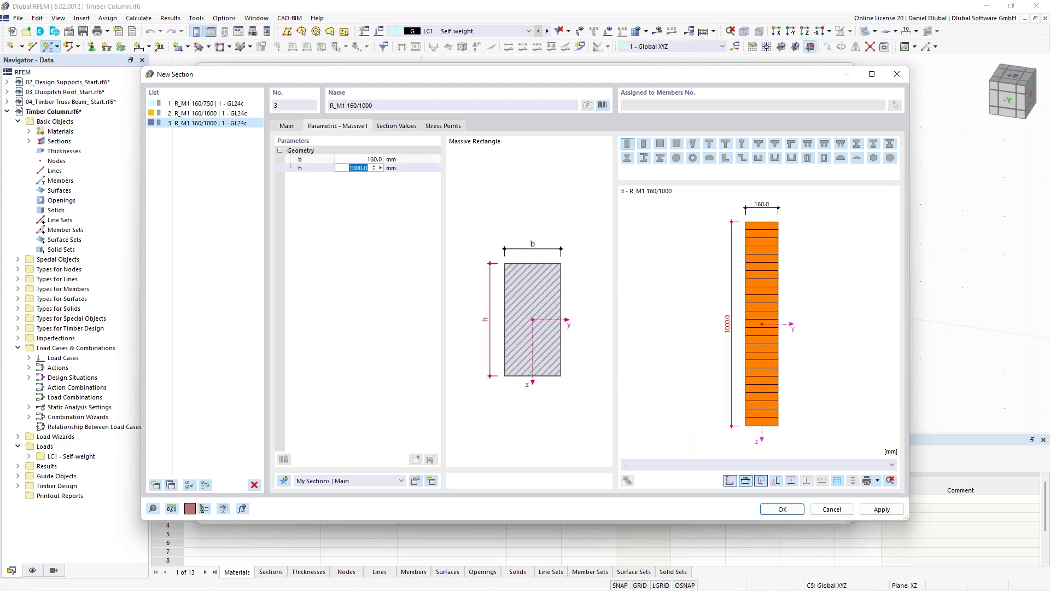
{"action": "type", "text": "200"}
{"action": "key", "text": "Return"}
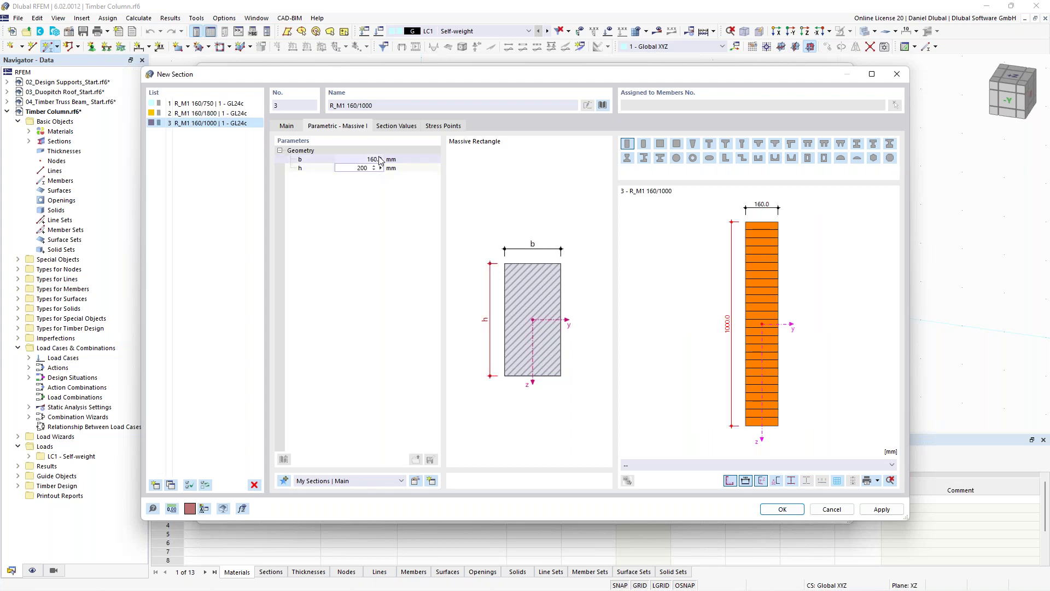
- Create a new C24 | EN 338:2016-04 timber material and assign it to the 160/200 section
{"action": "left_click", "coordinate": [288, 126]}
{"action": "left_click", "coordinate": [353, 153]}
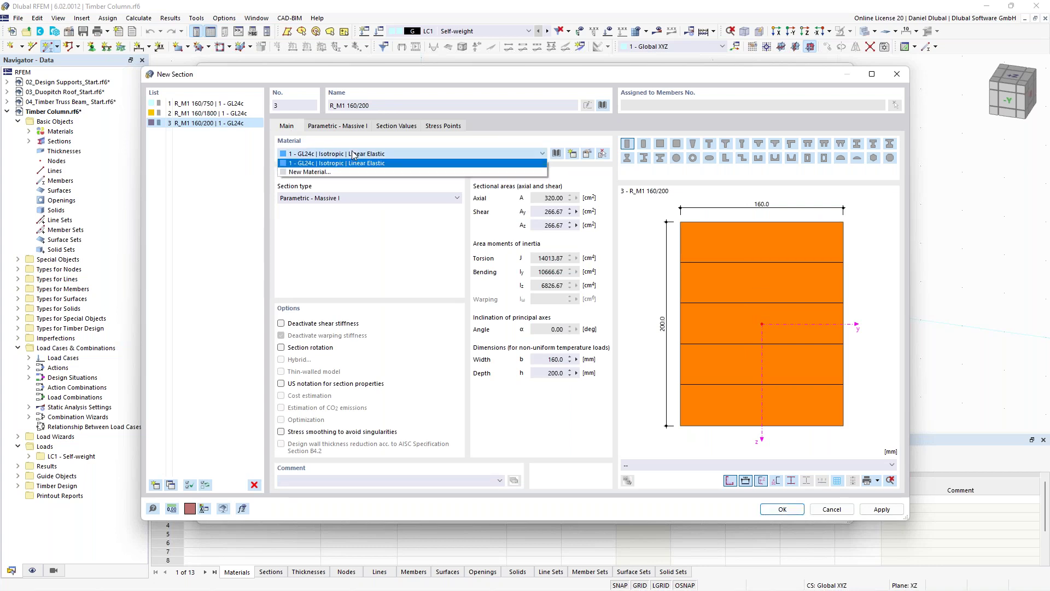
{"action": "left_click", "coordinate": [353, 152]}
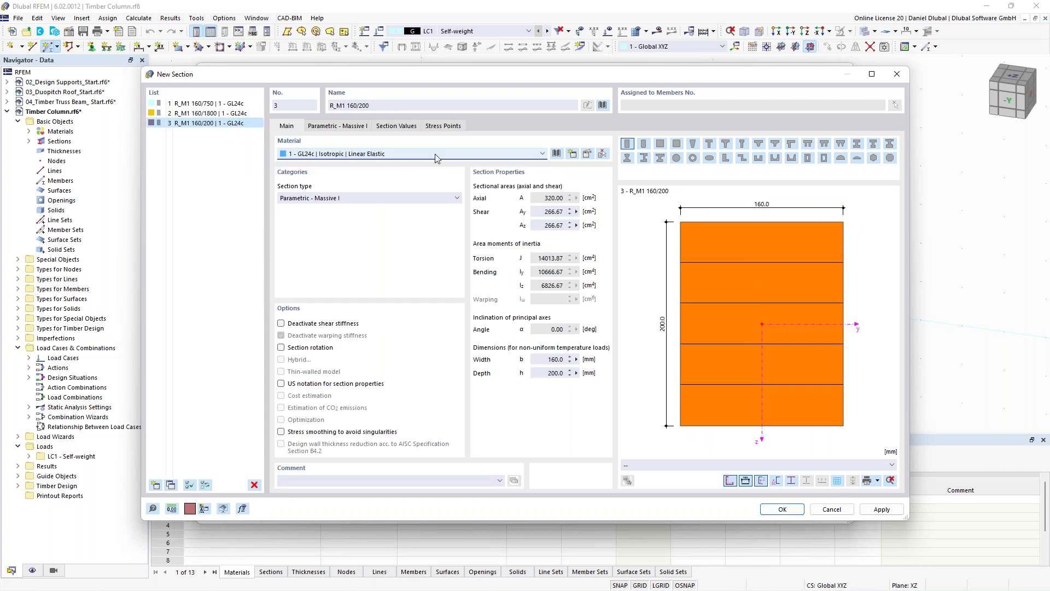
{"action": "left_click", "coordinate": [573, 155]}
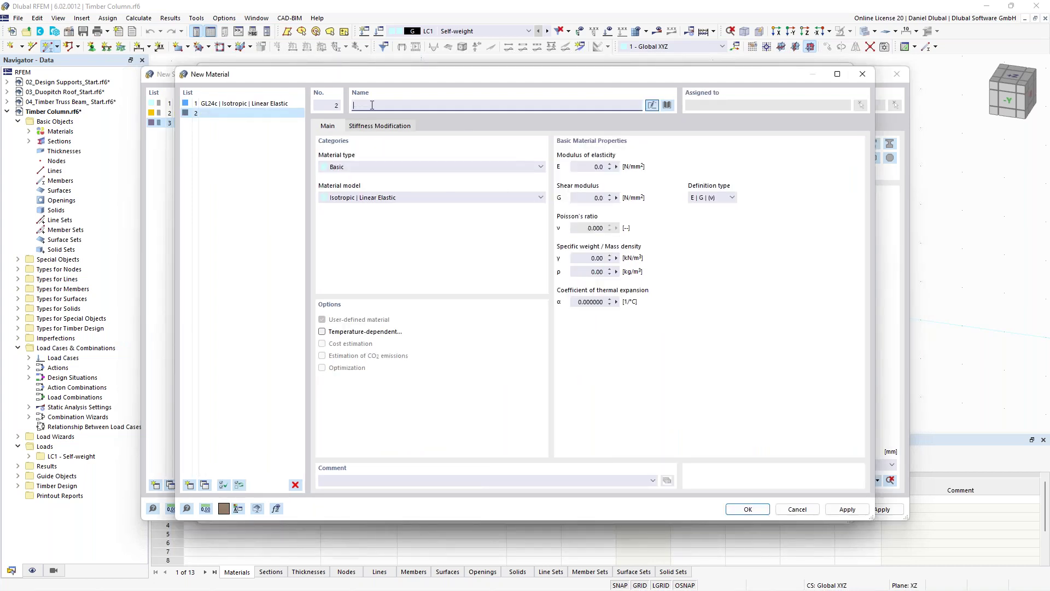
{"action": "type", "text": "c2"}
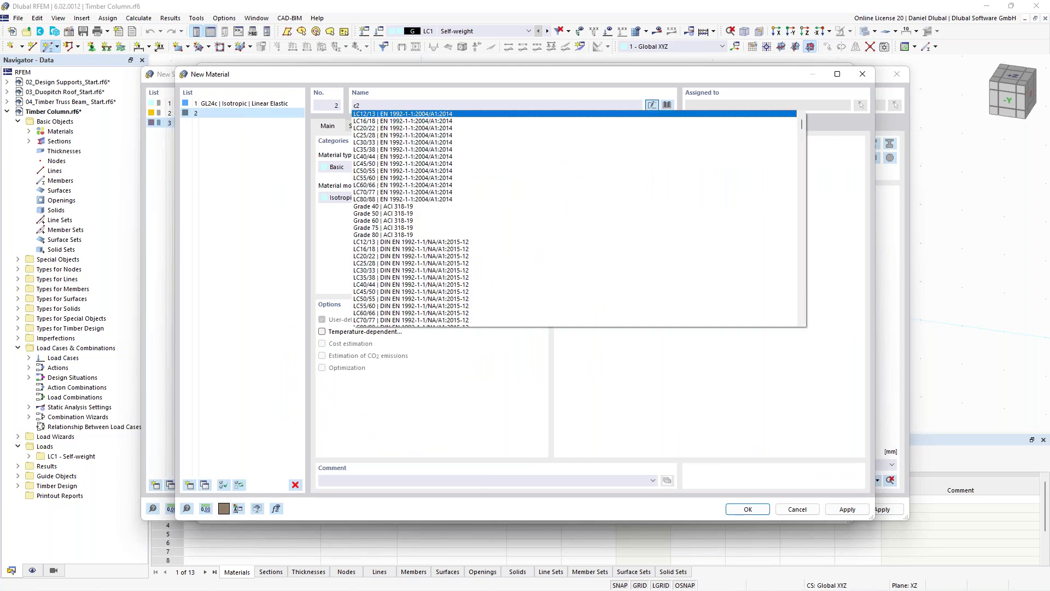
{"action": "type", "text": "4"}
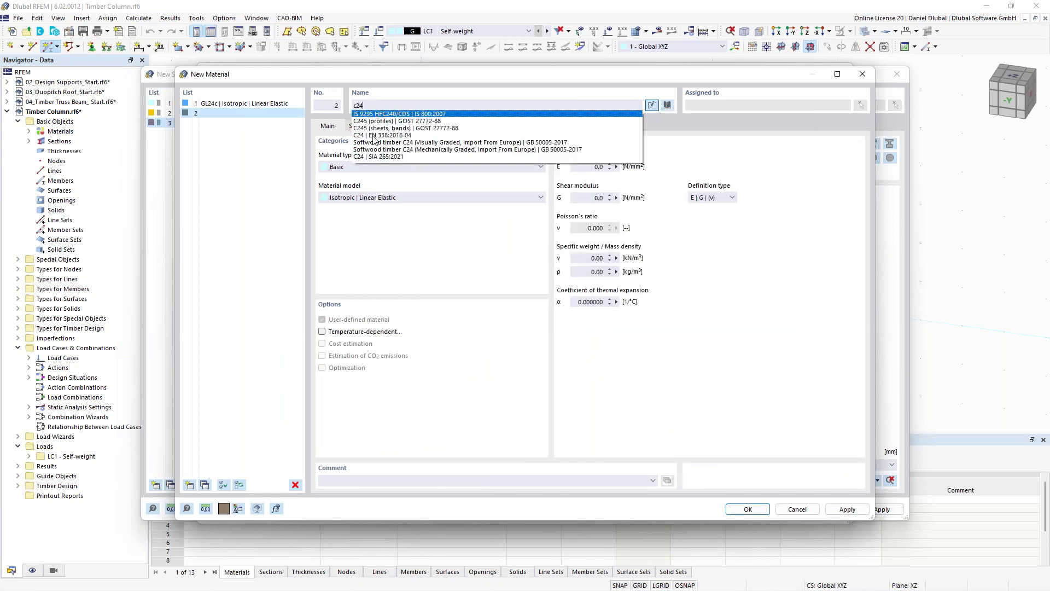
{"action": "left_click", "coordinate": [372, 135]}
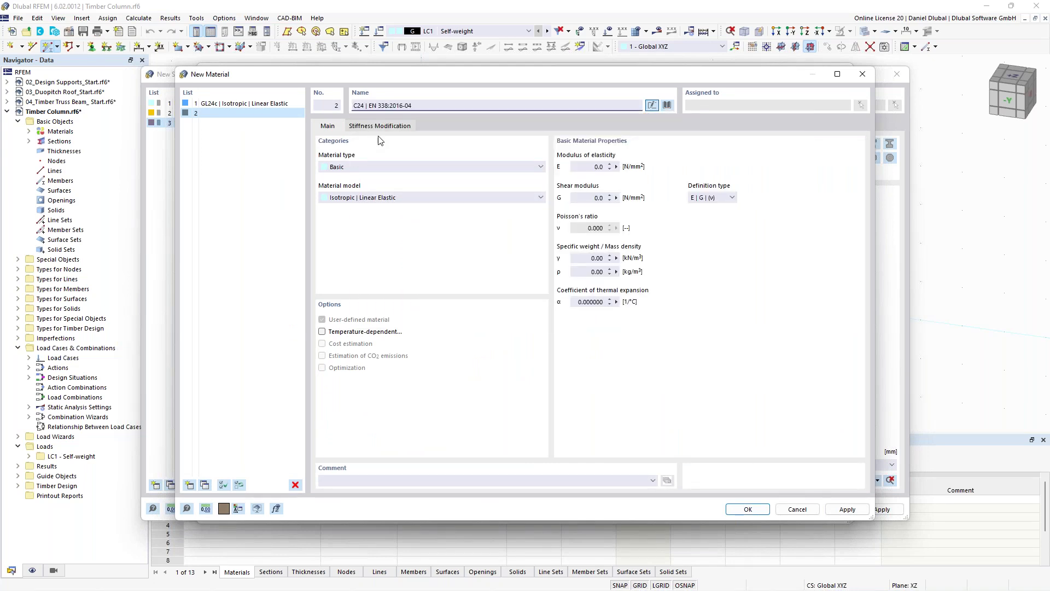
{"action": "left_click", "coordinate": [761, 511]}
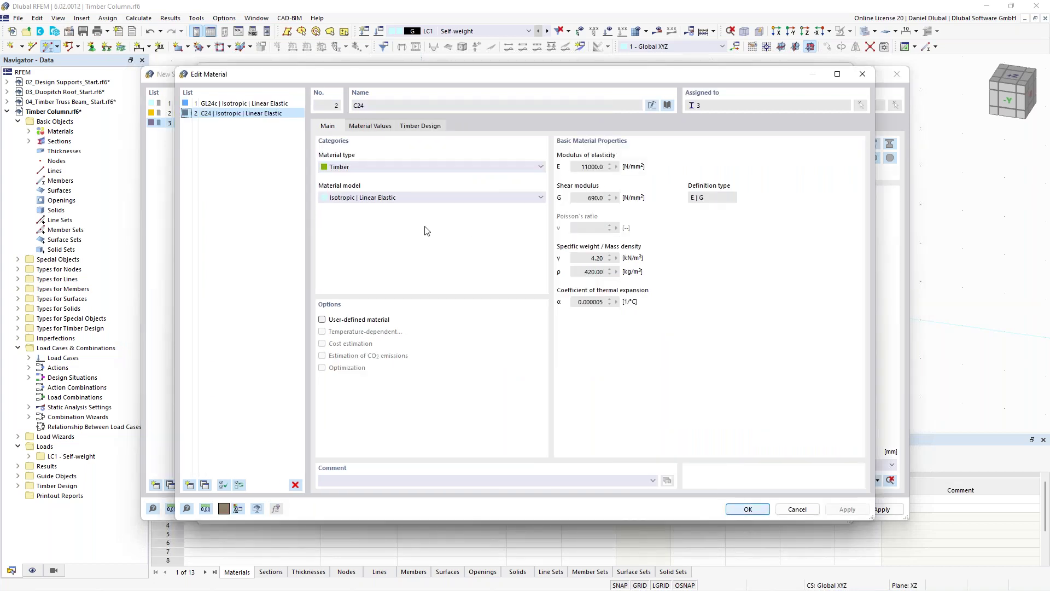
- Review the C24 material values and timber design factors, and accept the material and the new section
{"action": "left_click", "coordinate": [372, 127]}
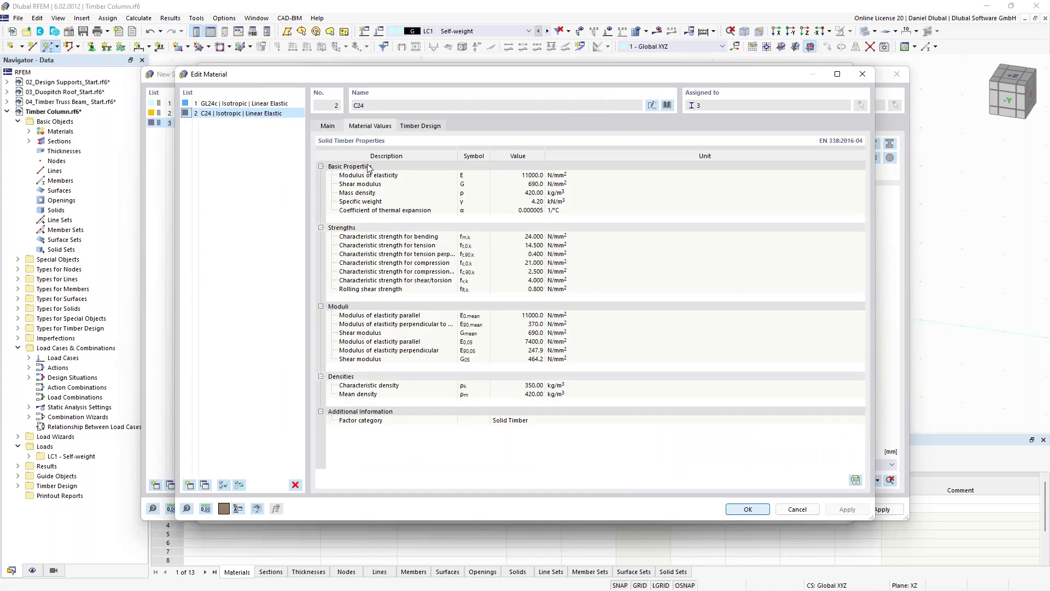
{"action": "left_click", "coordinate": [421, 127]}
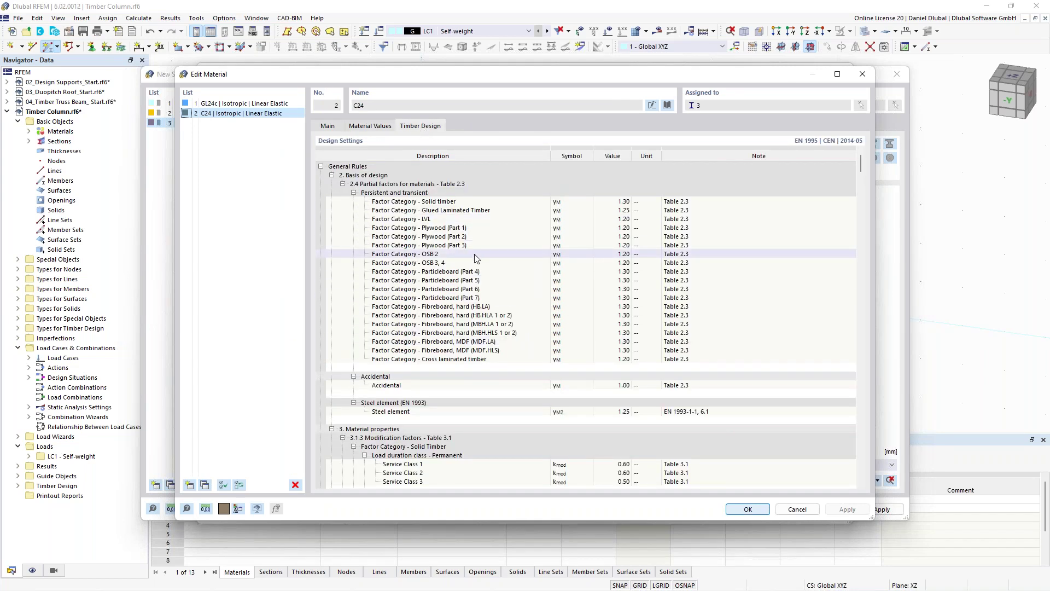
{"action": "scroll", "coordinate": [553, 305], "scroll_direction": "down", "scroll_amount": 6}
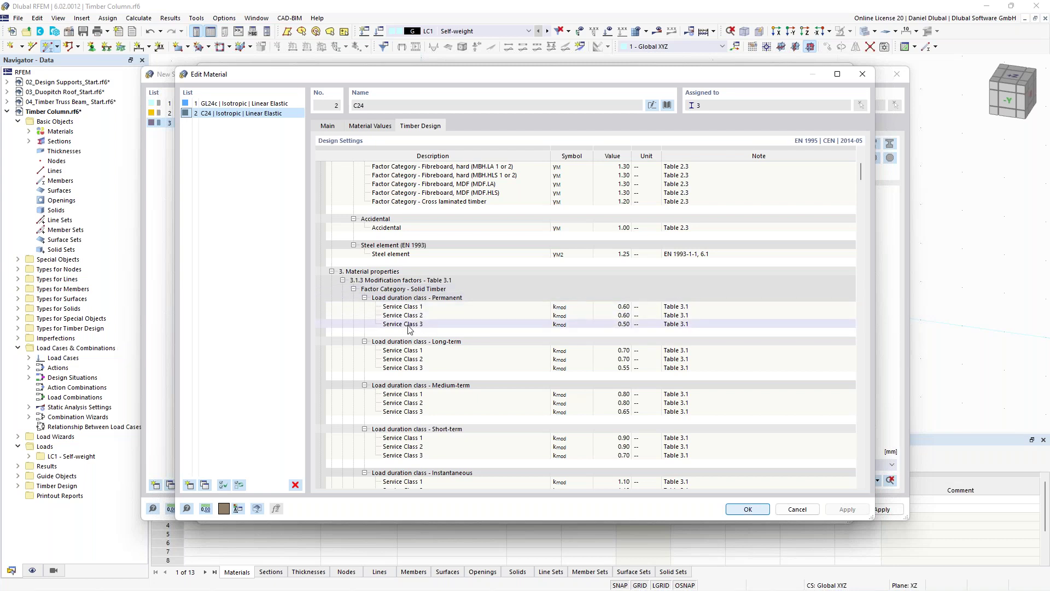
{"action": "scroll", "coordinate": [438, 325], "scroll_direction": "up", "scroll_amount": 6}
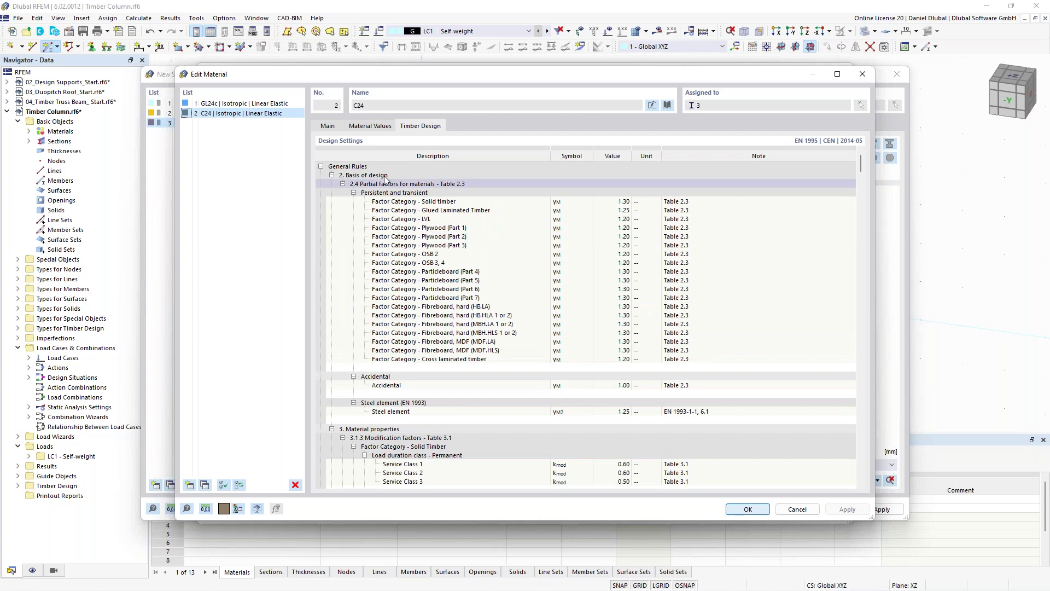
{"action": "left_click", "coordinate": [327, 126]}
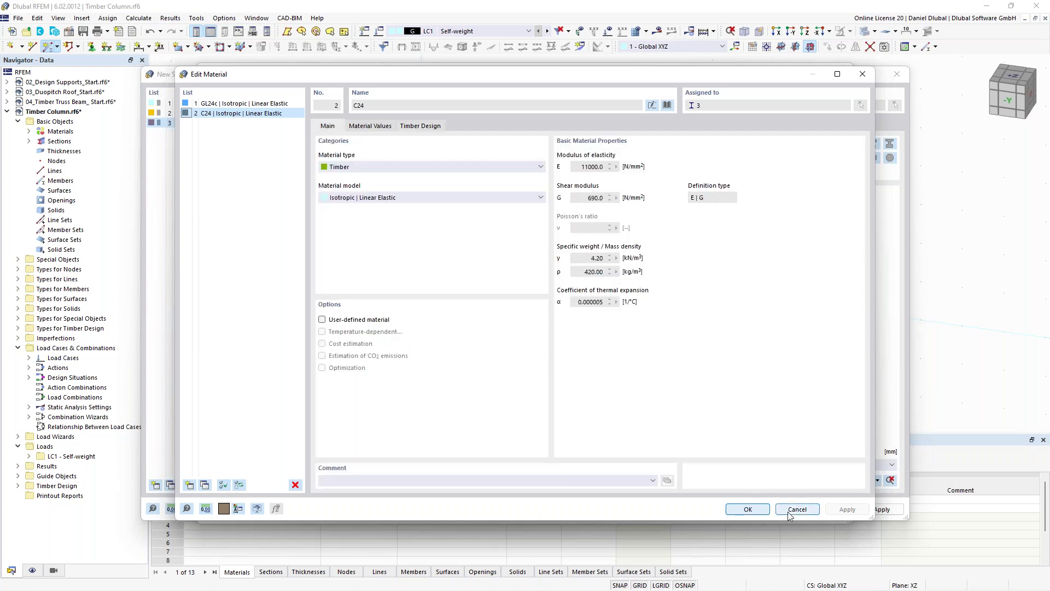
{"action": "left_click", "coordinate": [747, 509]}
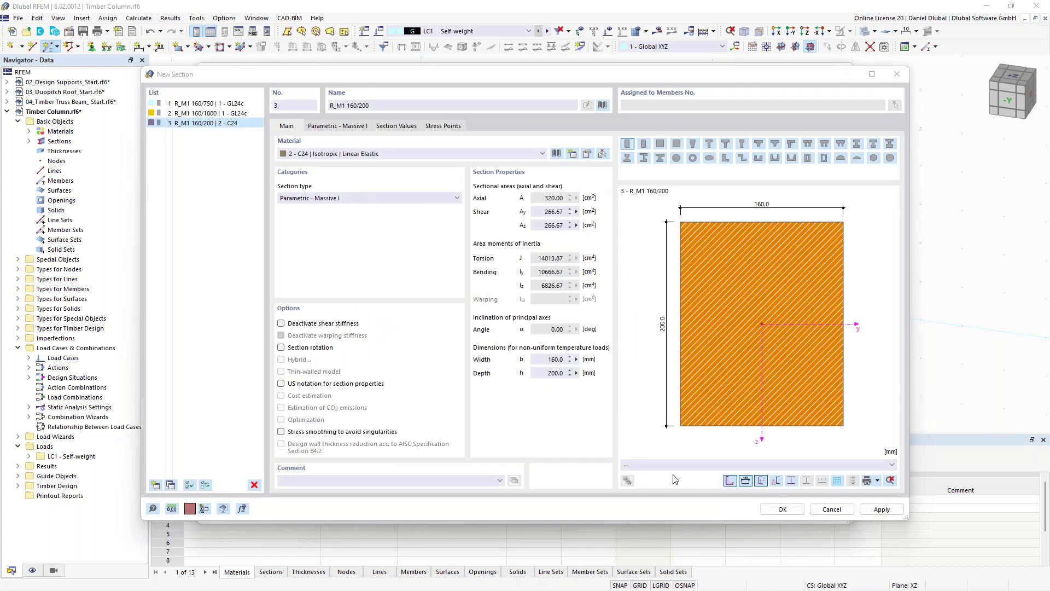
{"action": "left_click", "coordinate": [783, 508]}
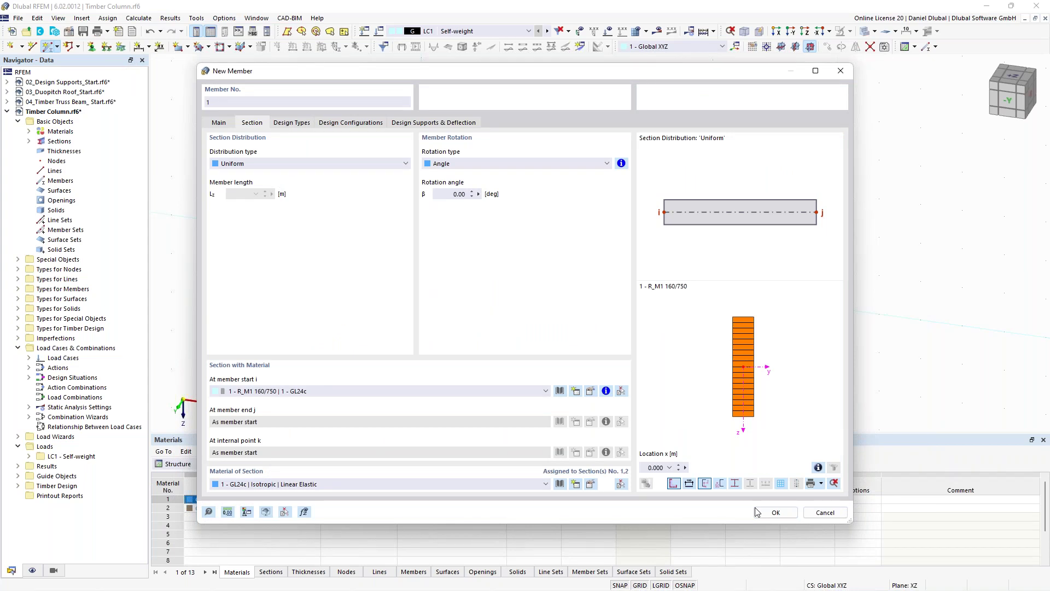
- Accept the member definition and place the column vertically upward from the origin with a length of 4 m
{"action": "left_click", "coordinate": [758, 511]}
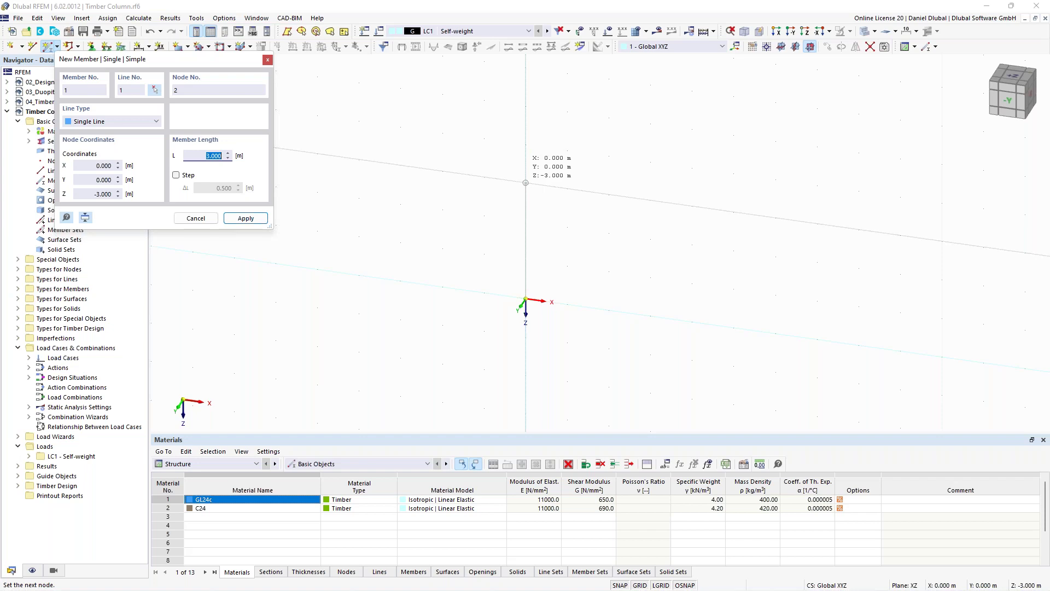
{"action": "type", "text": "4"}
{"action": "key", "text": "Return"}
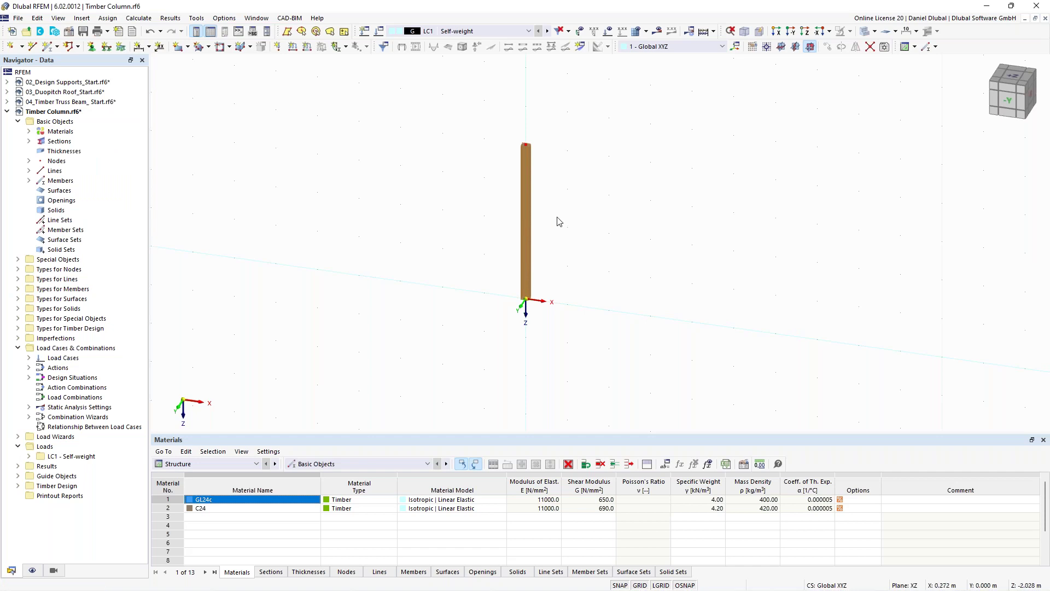
- Switch the work plane to XY
{"action": "middle_click_drag", "start_coordinate": [579, 218], "coordinate": [543, 241], "text": "ctrl"}
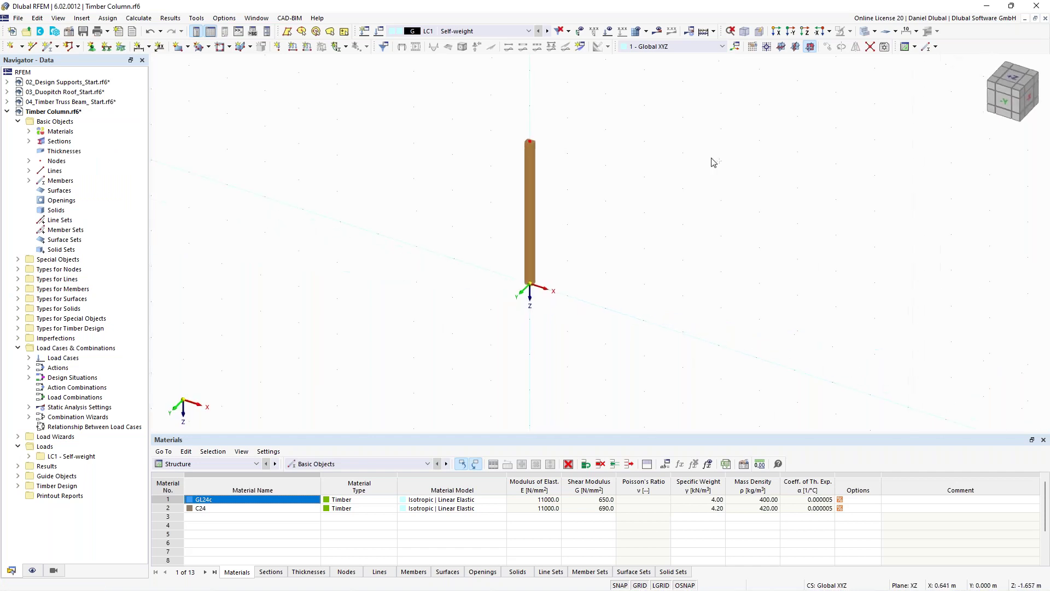
{"action": "left_click", "coordinate": [782, 48]}
{"action": "middle_click_drag", "start_coordinate": [634, 194], "coordinate": [570, 251], "text": "ctrl"}
{"action": "middle_click_drag", "start_coordinate": [565, 204], "coordinate": [542, 209], "text": "ctrl"}
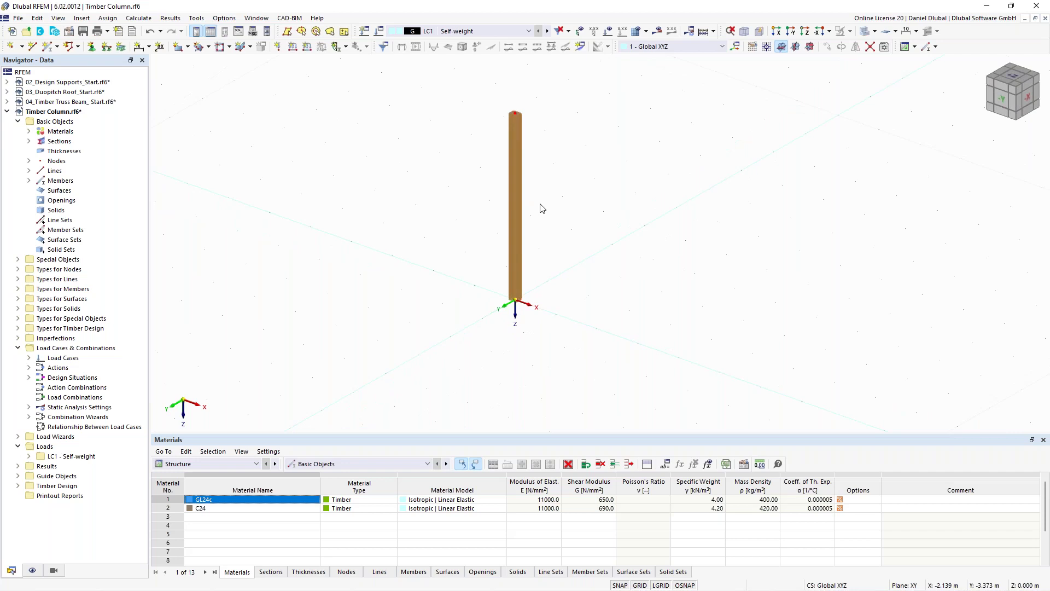
{"action": "middle_click_drag", "start_coordinate": [570, 180], "coordinate": [568, 188], "text": "ctrl"}
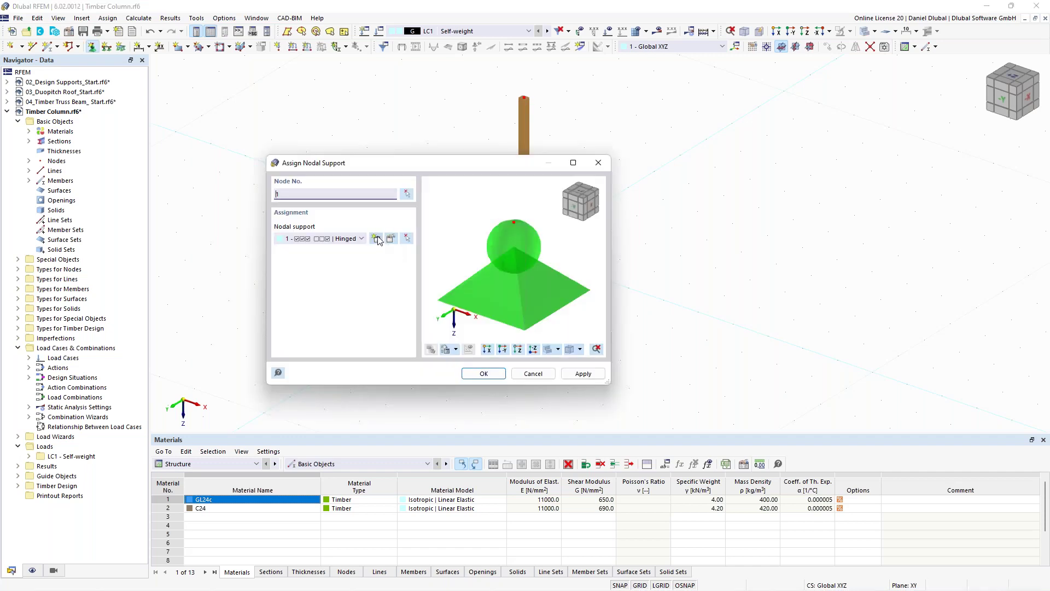
- Create a nodal support restraining uX, uY, uZ, φX and φZ, and assign it to node 1 at the column base
{"action": "left_click", "coordinate": [378, 240]}
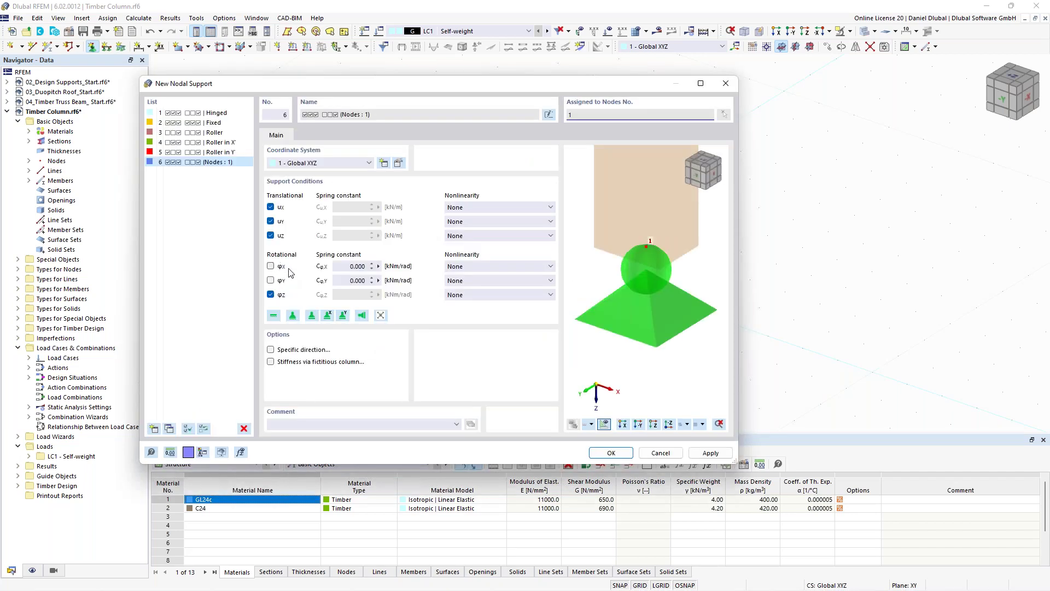
{"action": "left_click", "coordinate": [270, 266]}
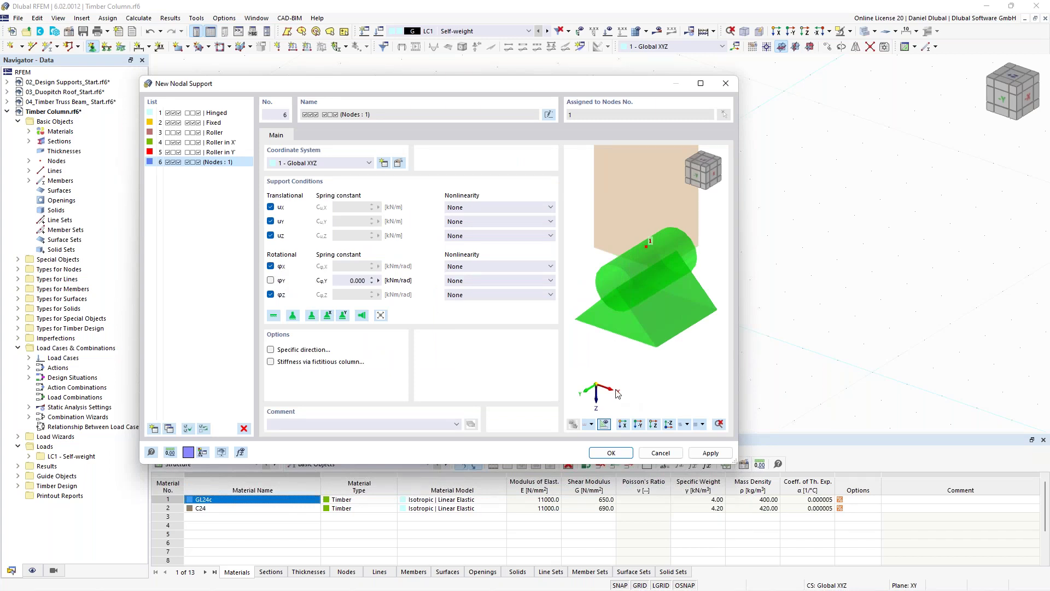
{"action": "left_click", "coordinate": [611, 453]}
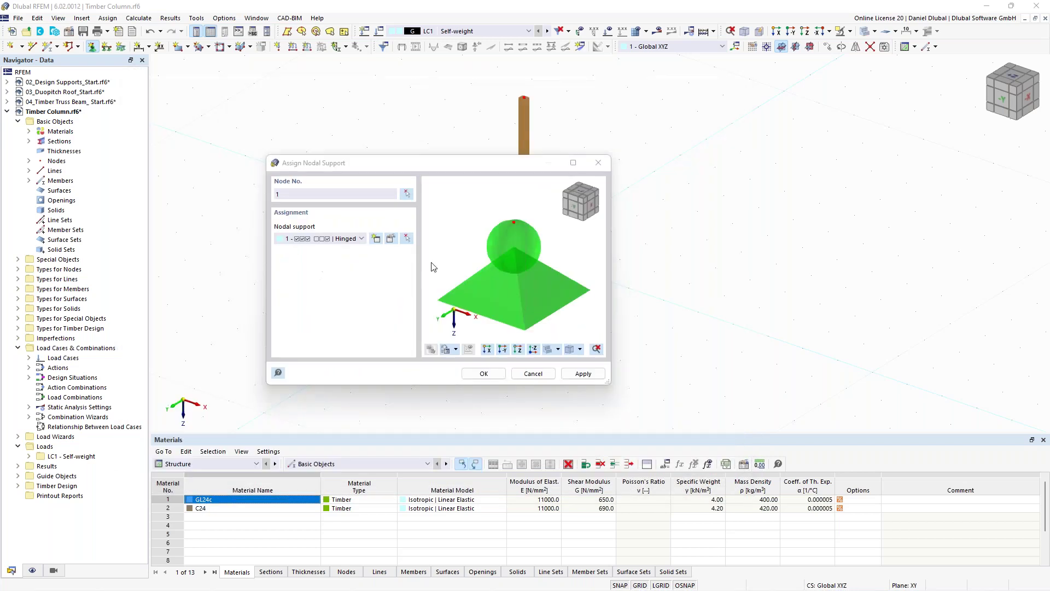
{"action": "left_click", "coordinate": [595, 376]}
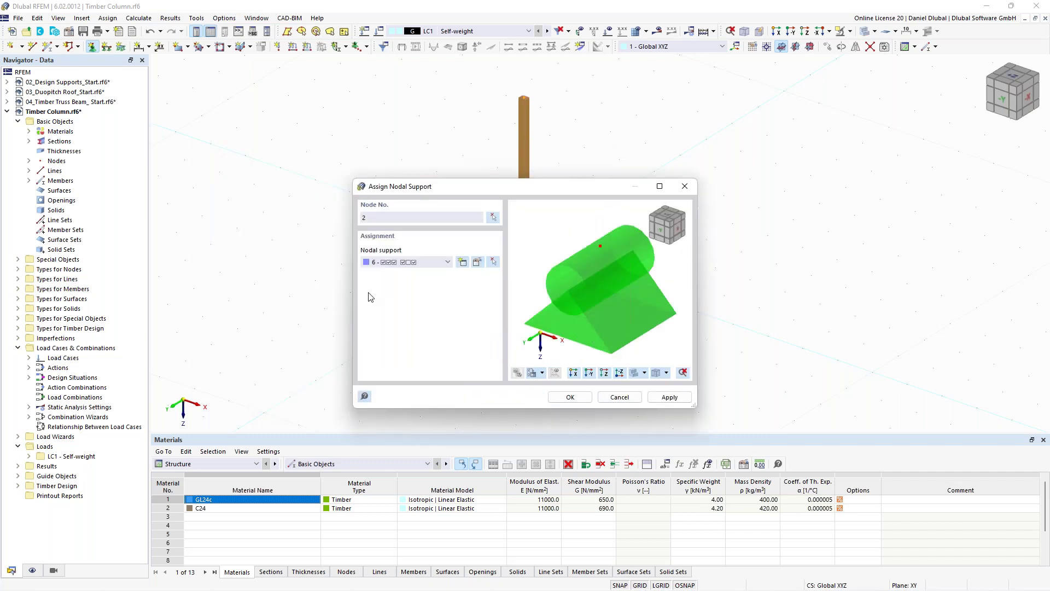
- Create a second nodal support restraining only uX and φX, and assign it to node 2 at the column head
{"action": "left_click", "coordinate": [463, 262]}
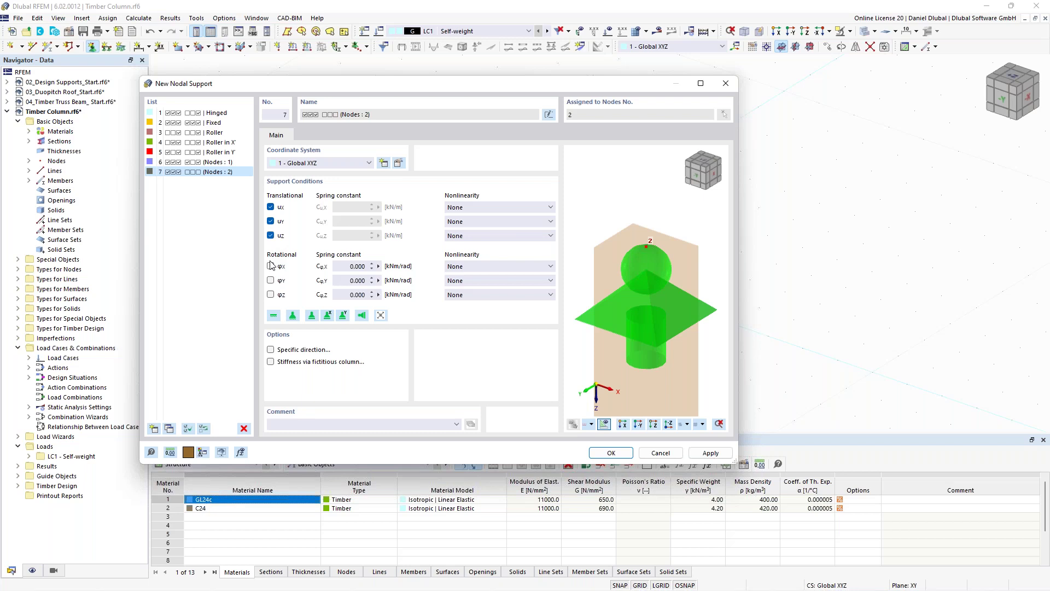
{"action": "left_click", "coordinate": [271, 266]}
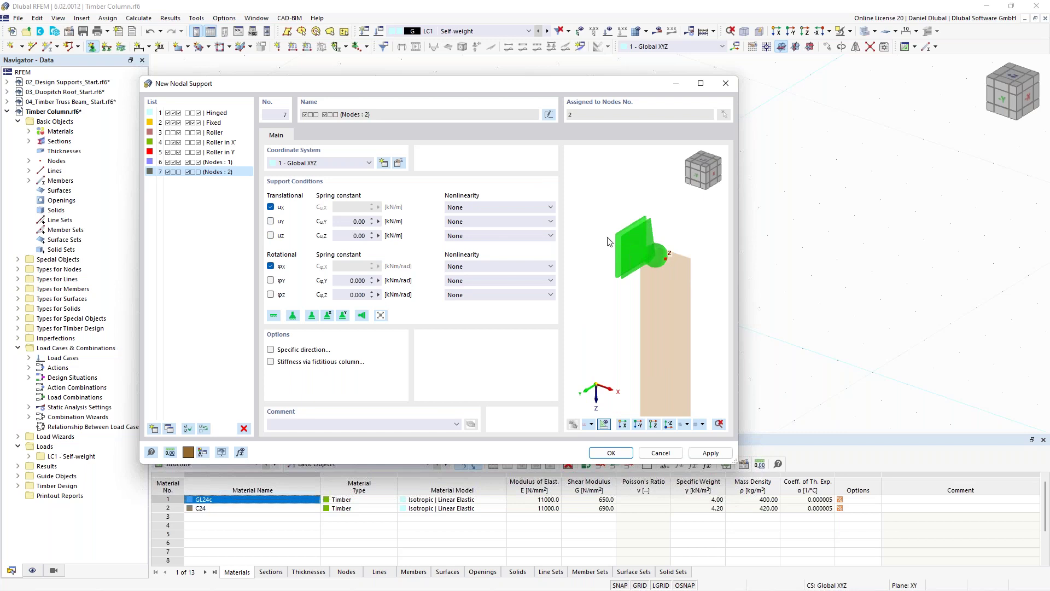
{"action": "left_click", "coordinate": [611, 453]}
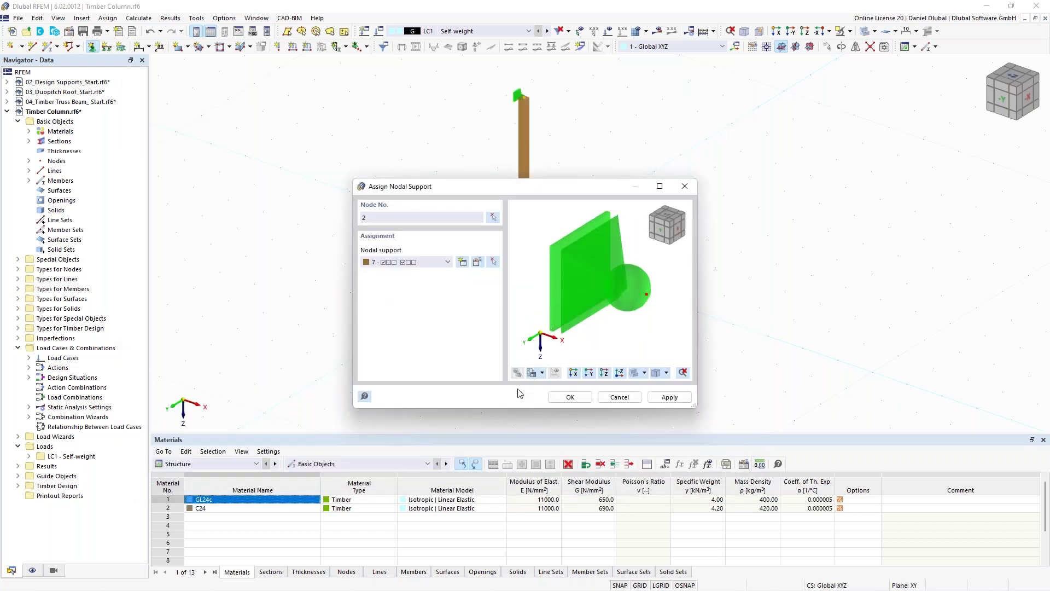
{"action": "left_click", "coordinate": [570, 397]}
{"action": "scroll", "coordinate": [445, 136], "scroll_direction": "down", "scroll_amount": 1}
{"action": "middle_click_drag", "start_coordinate": [446, 136], "coordinate": [438, 182]}
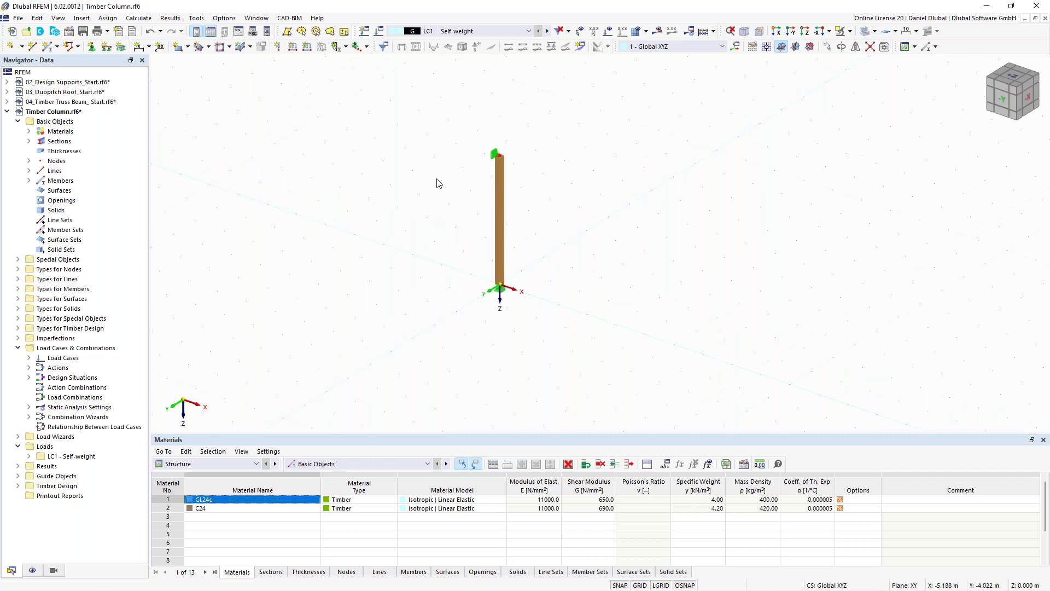
{"action": "scroll", "coordinate": [436, 183], "scroll_direction": "up", "scroll_amount": 1}
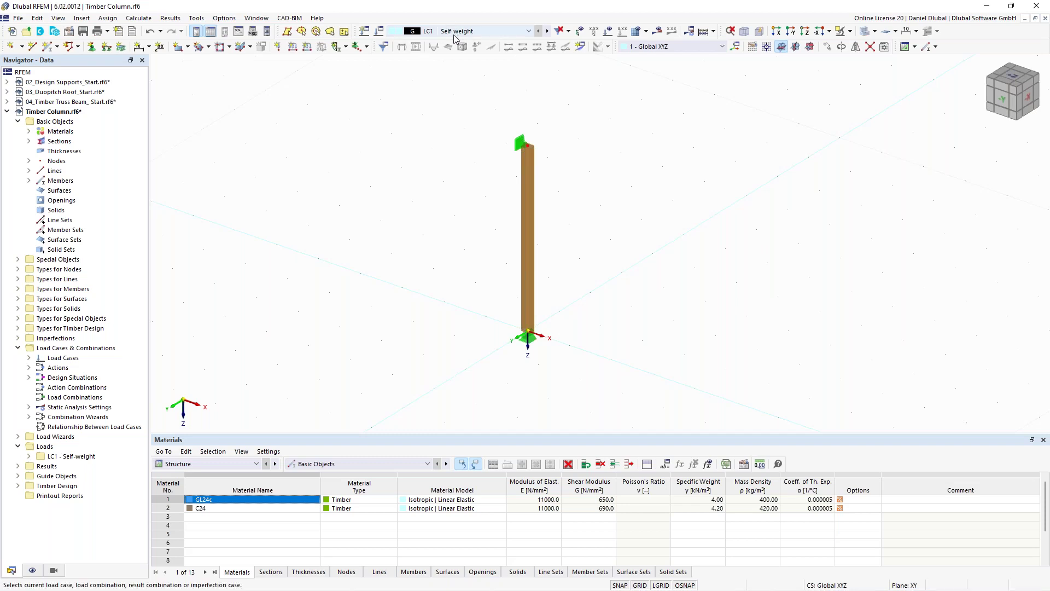
- Keep the Permanent action category for load case LC1 Self-weight and set its load duration to Medium-term
{"action": "left_click", "coordinate": [381, 31]}
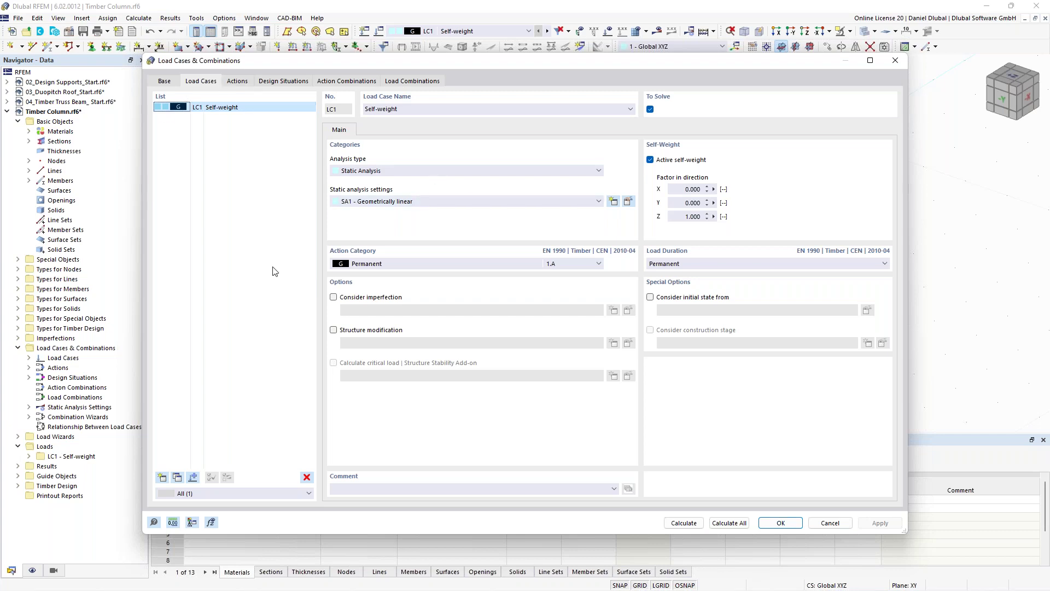
{"action": "left_click", "coordinate": [375, 265]}
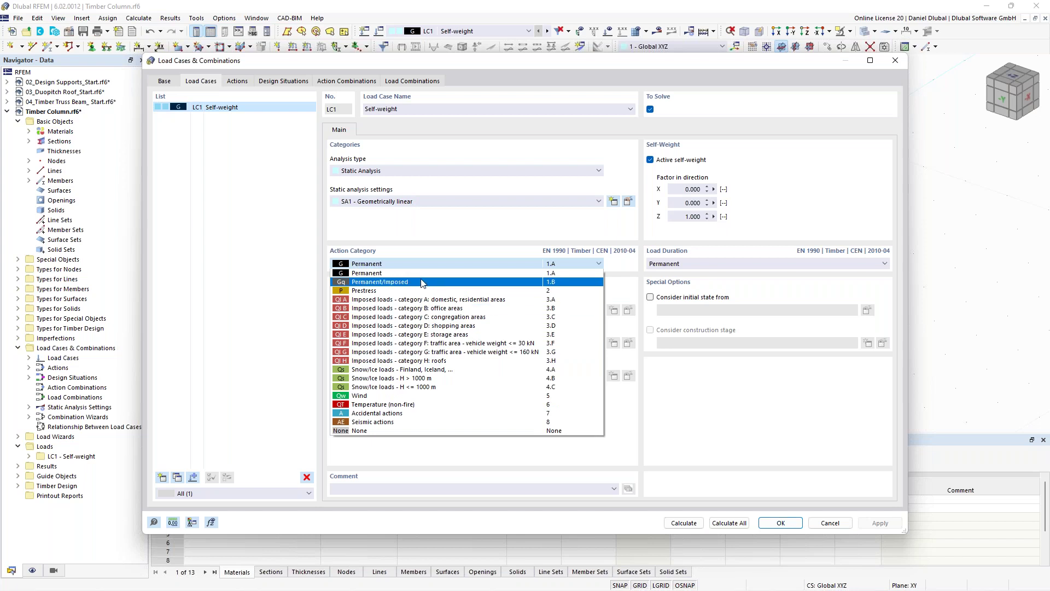
{"action": "left_click", "coordinate": [454, 247]}
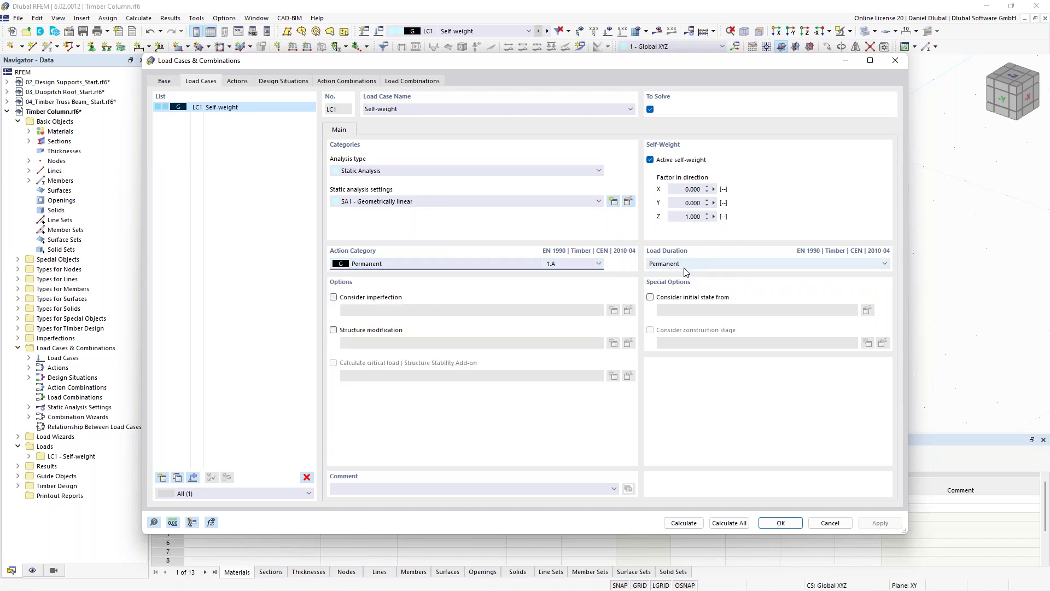
{"action": "left_click", "coordinate": [699, 264]}
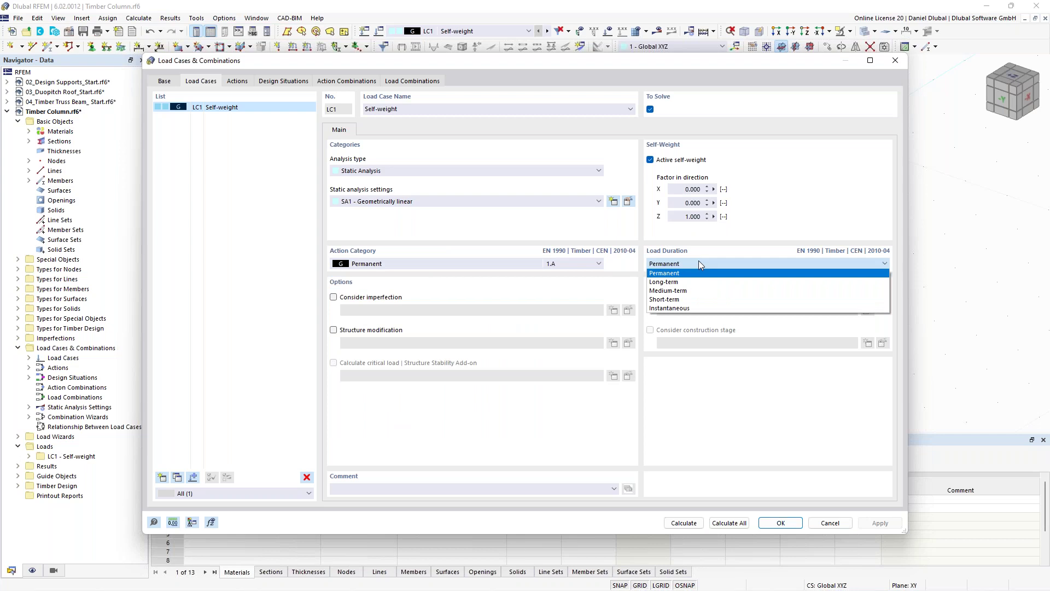
{"action": "left_click", "coordinate": [689, 292]}
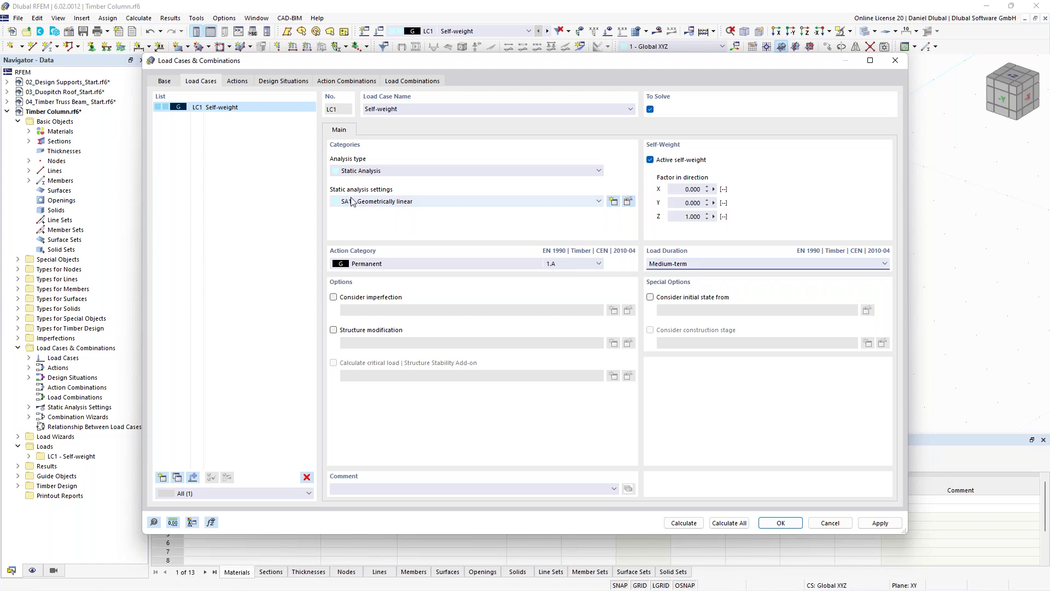
- Deactivate the combination wizard for the load cases and combinations
{"action": "left_click", "coordinate": [171, 82]}
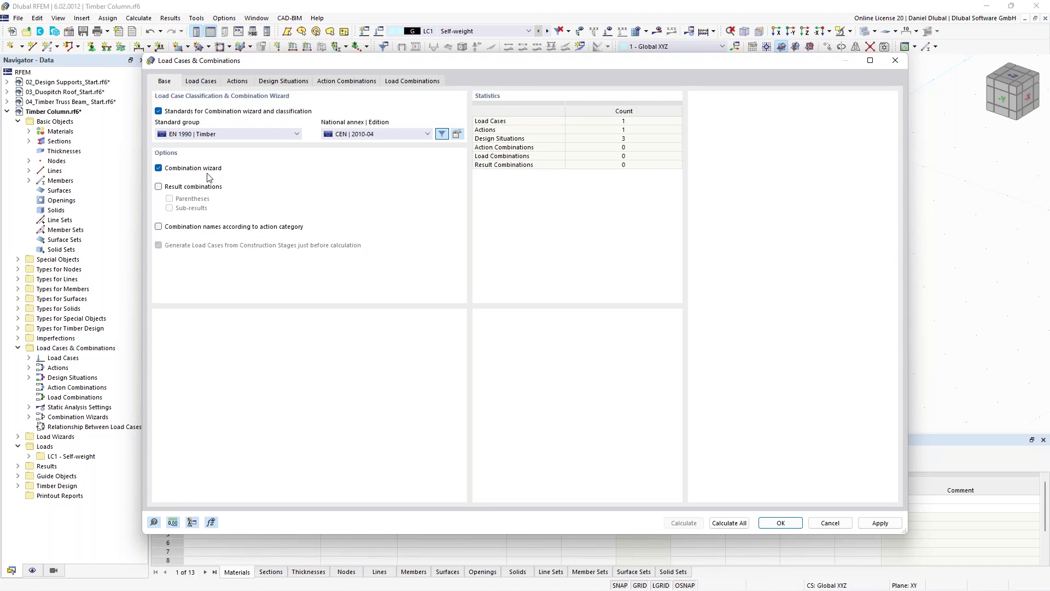
{"action": "left_click", "coordinate": [158, 168]}
{"action": "left_click", "coordinate": [570, 347]}
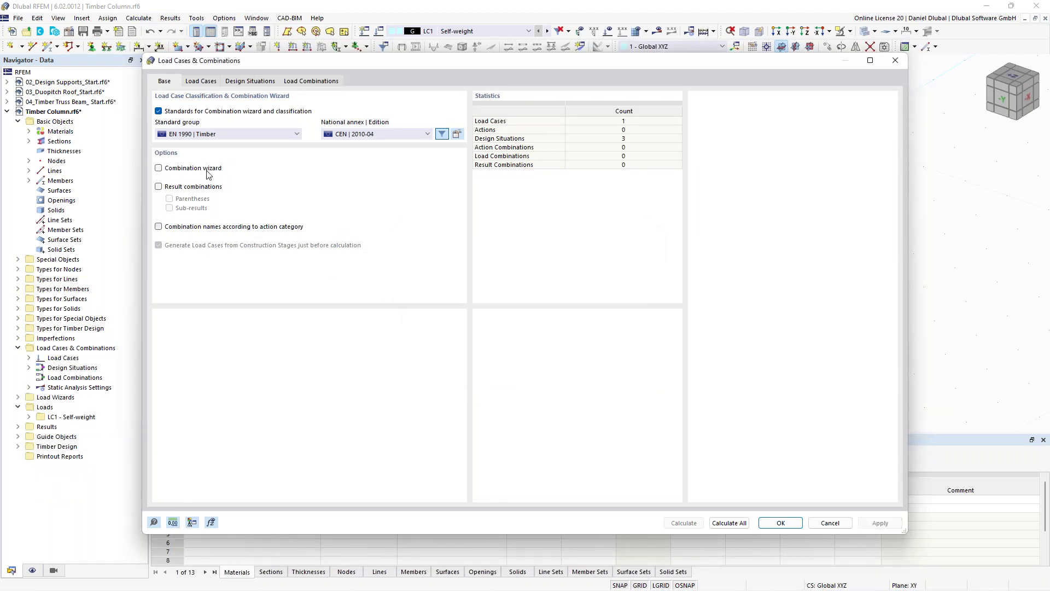
- Delete the SLS - Characteristic and SLS - Quasi-permanent design situations, DS2 and DS3
{"action": "left_click", "coordinate": [213, 83]}
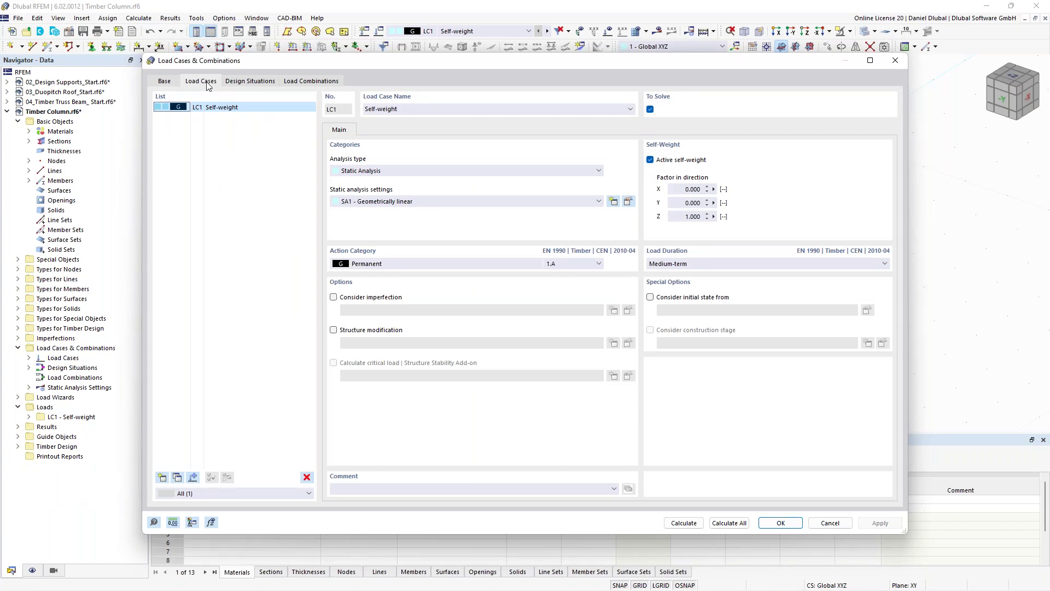
{"action": "left_click", "coordinate": [250, 81]}
{"action": "left_click", "coordinate": [239, 117]}
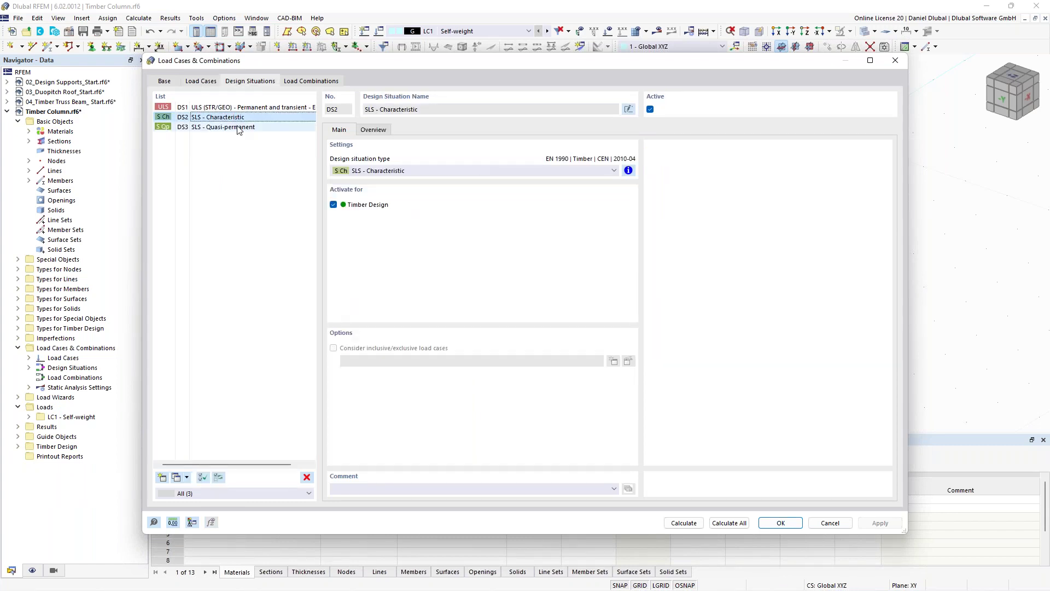
{"action": "left_click", "coordinate": [240, 127], "text": "shift"}
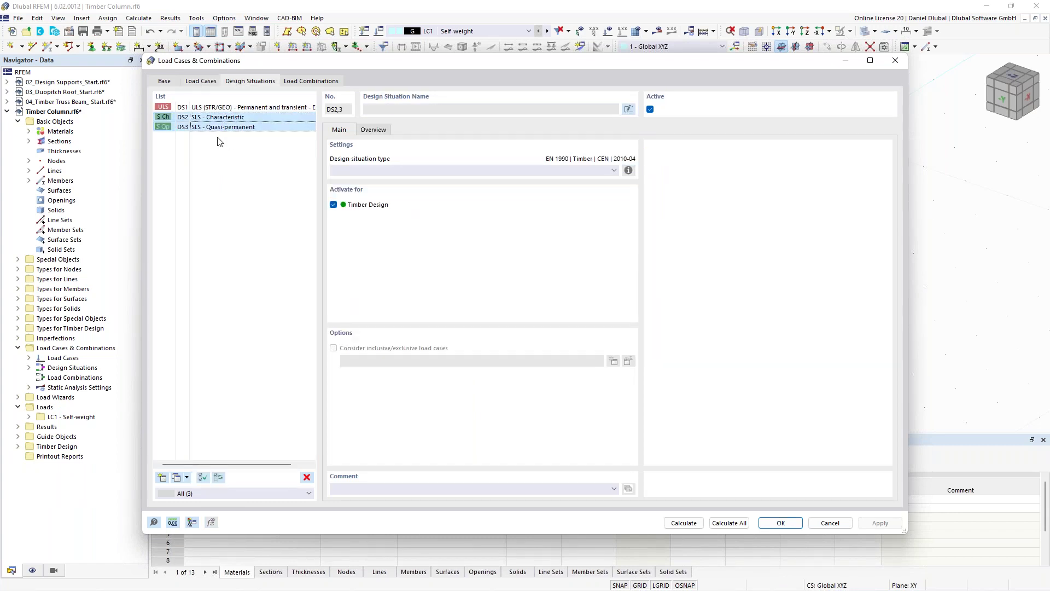
{"action": "left_click", "coordinate": [307, 477]}
{"action": "left_click", "coordinate": [535, 339]}
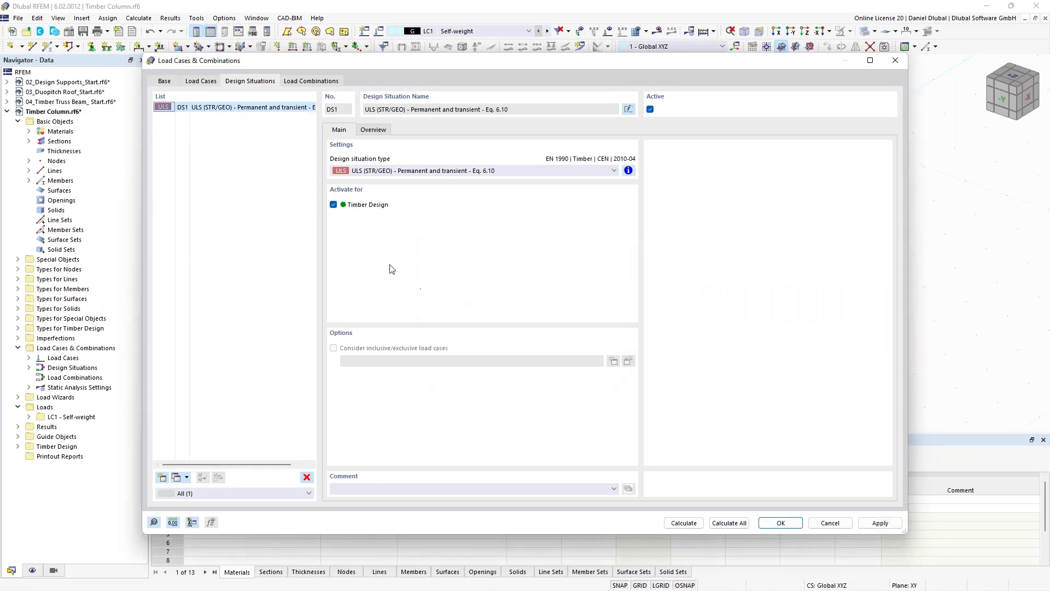
- Create load combination CO1 for the ULS design situation and assign LC1 Self-weight to it with factor 1.00
{"action": "left_click", "coordinate": [308, 83]}
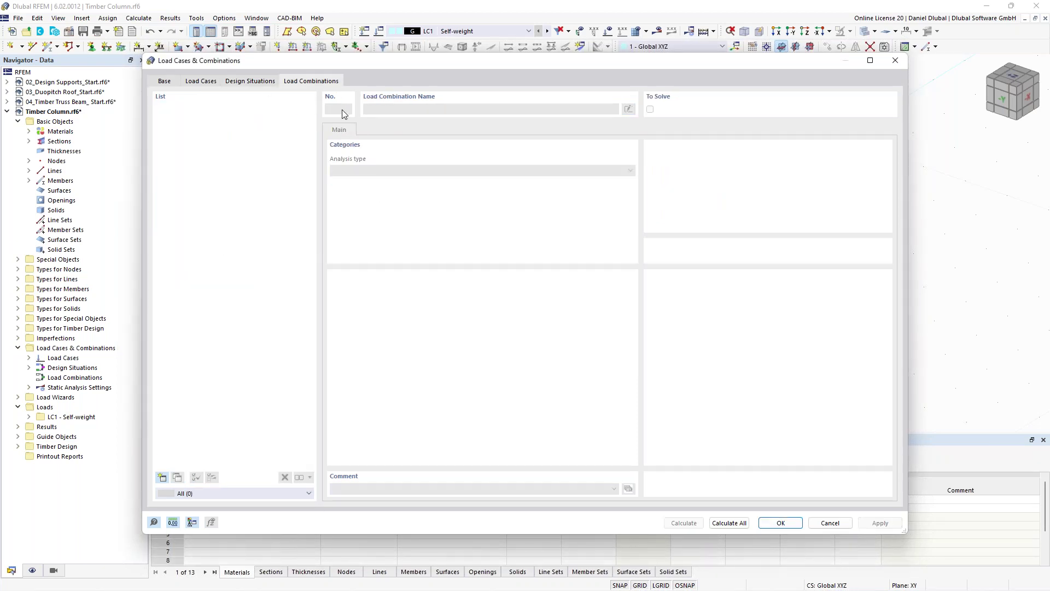
{"action": "left_click", "coordinate": [162, 479]}
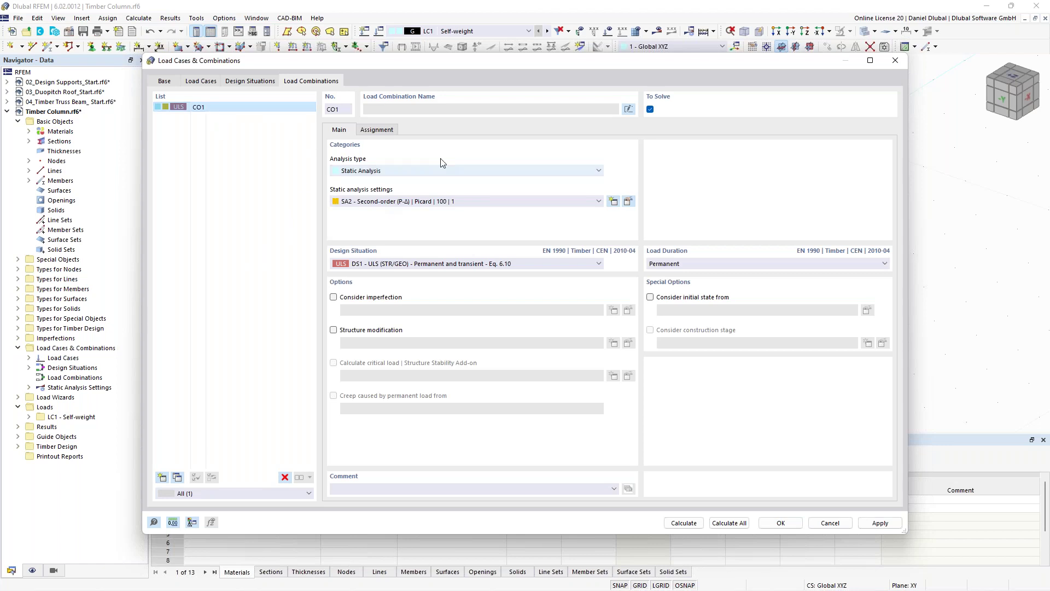
{"action": "left_click", "coordinate": [387, 131]}
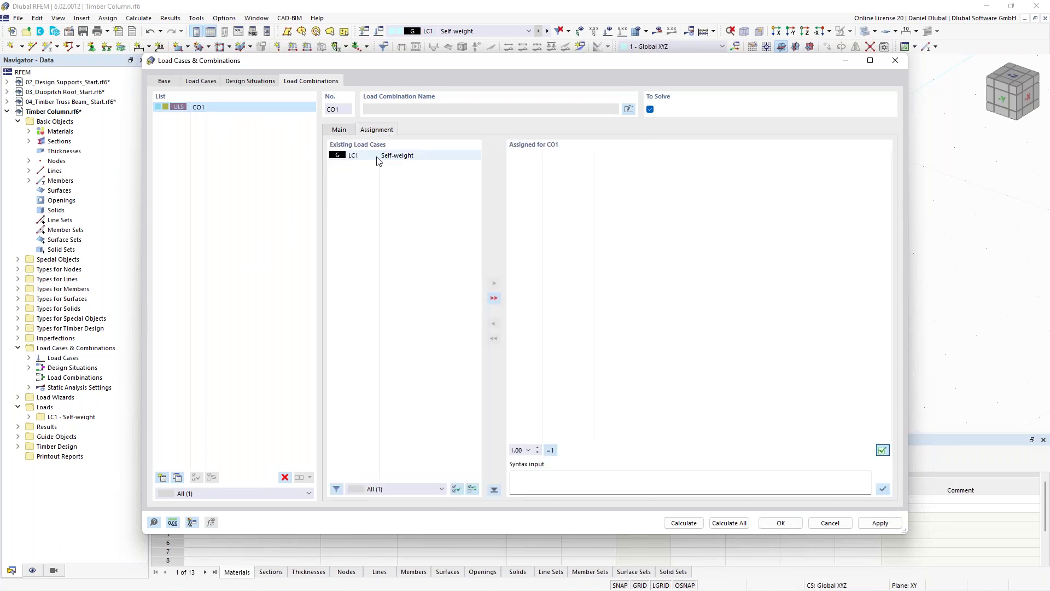
{"action": "left_click", "coordinate": [361, 155]}
{"action": "left_click", "coordinate": [494, 284]}
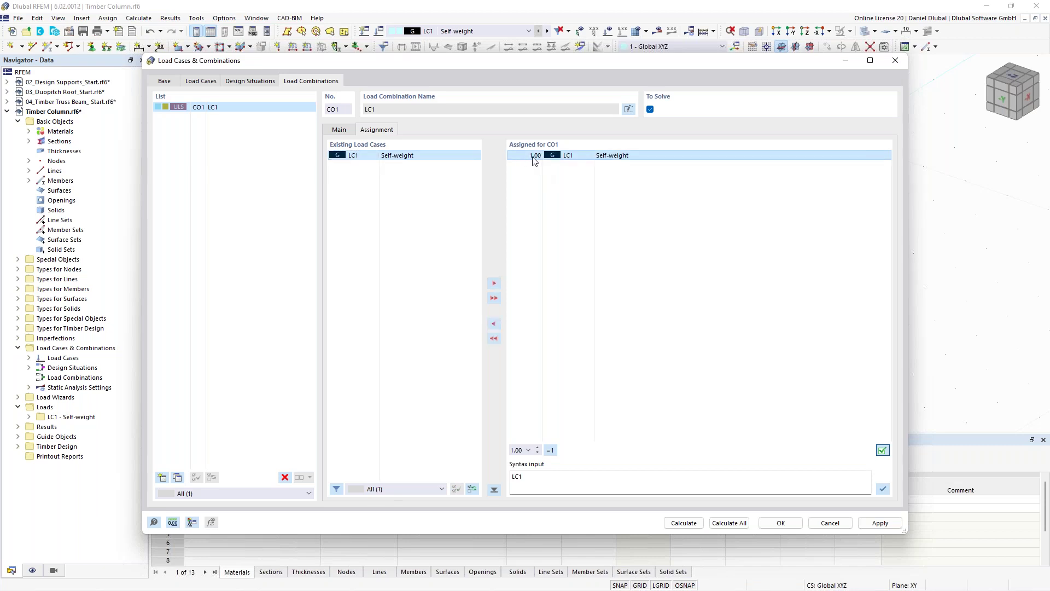
{"action": "left_click", "coordinate": [534, 175]}
{"action": "left_click_drag", "start_coordinate": [466, 64], "coordinate": [470, 245]}
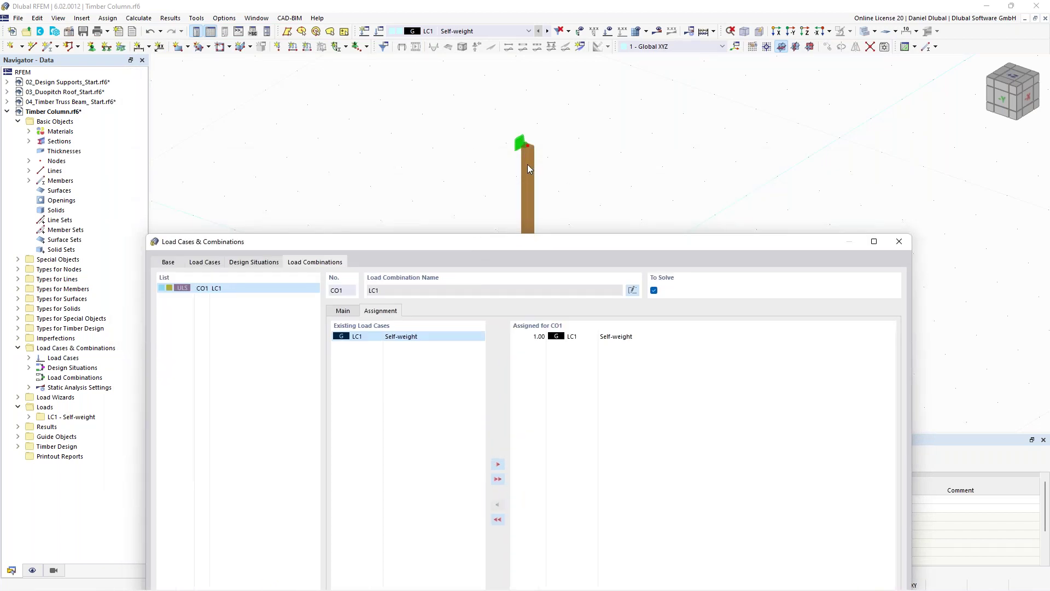
{"action": "left_click_drag", "start_coordinate": [492, 241], "coordinate": [494, 217]}
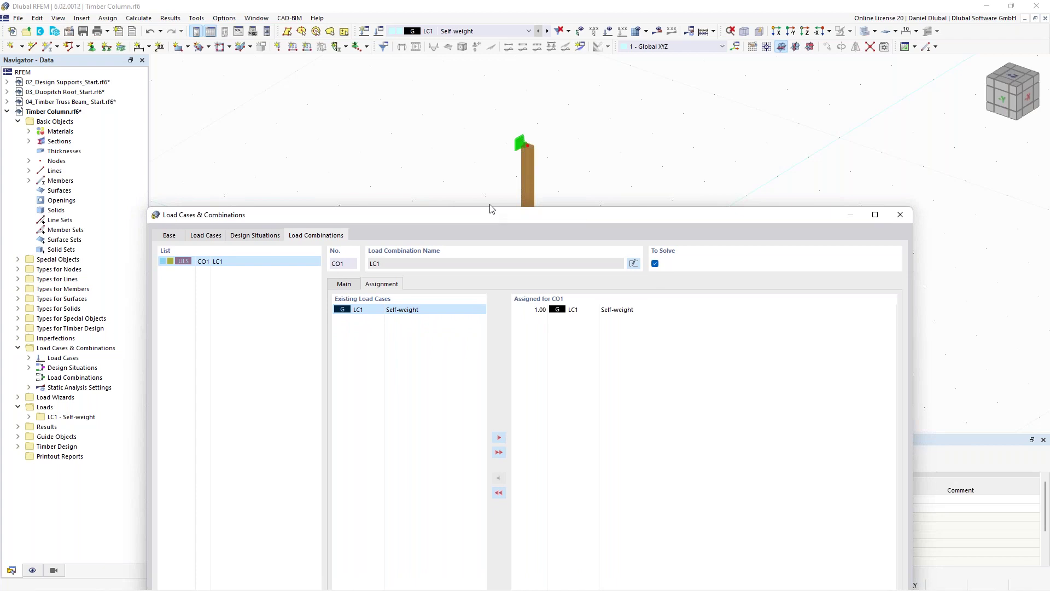
{"action": "left_click_drag", "start_coordinate": [492, 211], "coordinate": [483, 70]}
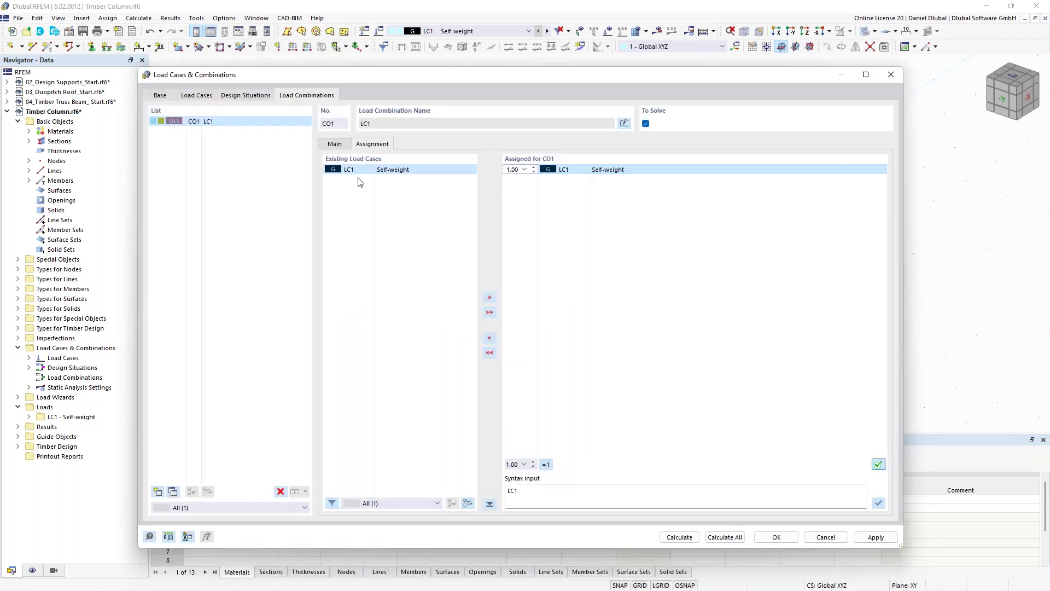
{"action": "left_click", "coordinate": [578, 239]}
{"action": "left_click", "coordinate": [578, 239]}
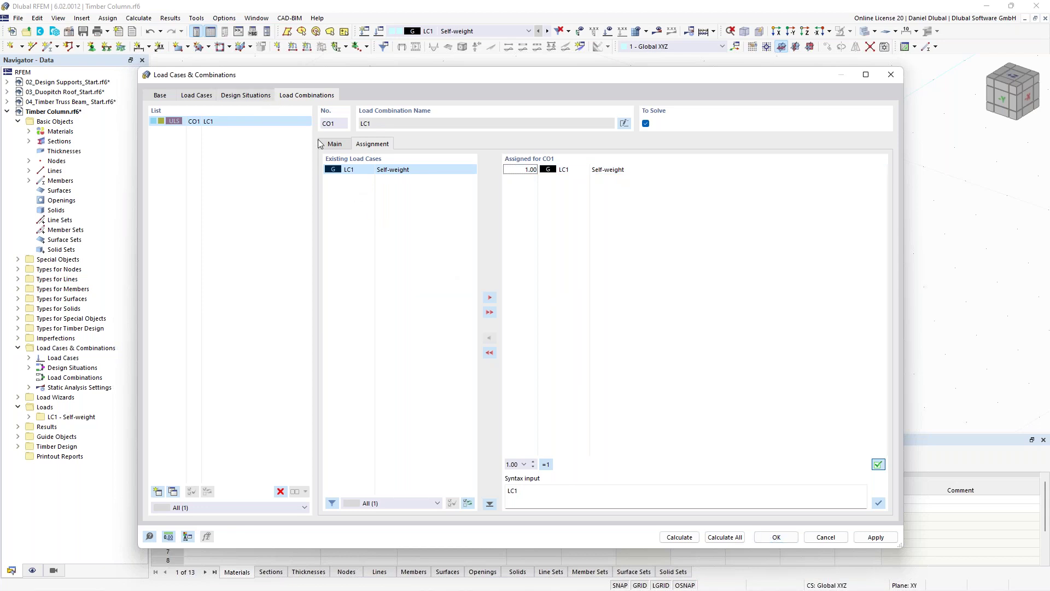
- Keep the SA2 second-order (P-Δ) Picard analysis for load combination CO1 and accept the load case and combination settings
{"action": "left_click", "coordinate": [343, 143]}
{"action": "left_click", "coordinate": [418, 216]}
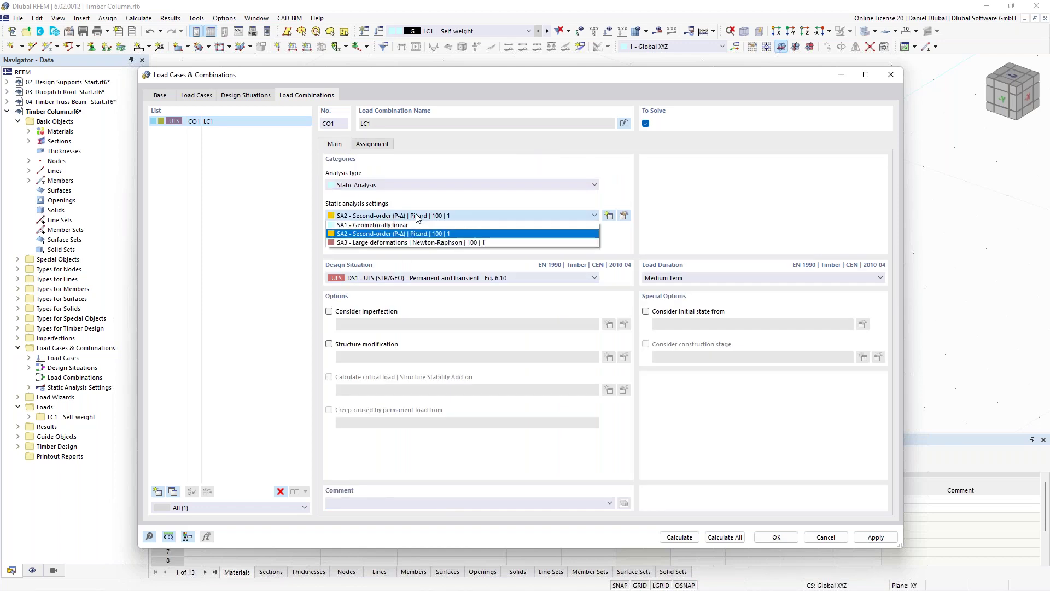
{"action": "left_click", "coordinate": [377, 166]}
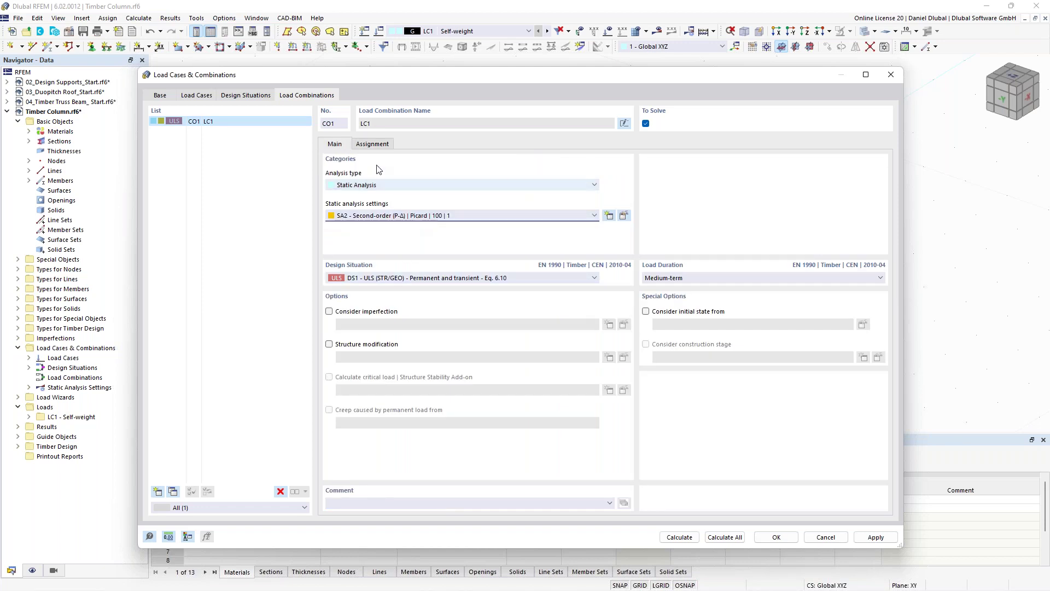
{"action": "left_click", "coordinate": [781, 540]}
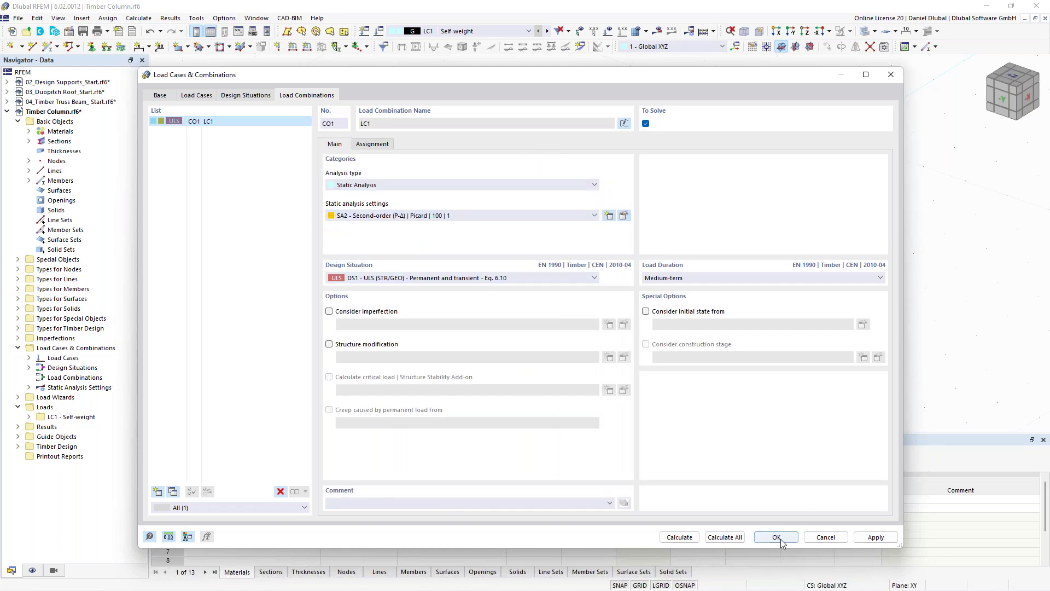
- Apply a 150 kN nodal force in the global Z direction to node 2 at the column head in LC1
{"action": "scroll", "coordinate": [438, 195], "scroll_direction": "up", "scroll_amount": 1}
{"action": "middle_click_drag", "start_coordinate": [436, 195], "coordinate": [389, 189]}
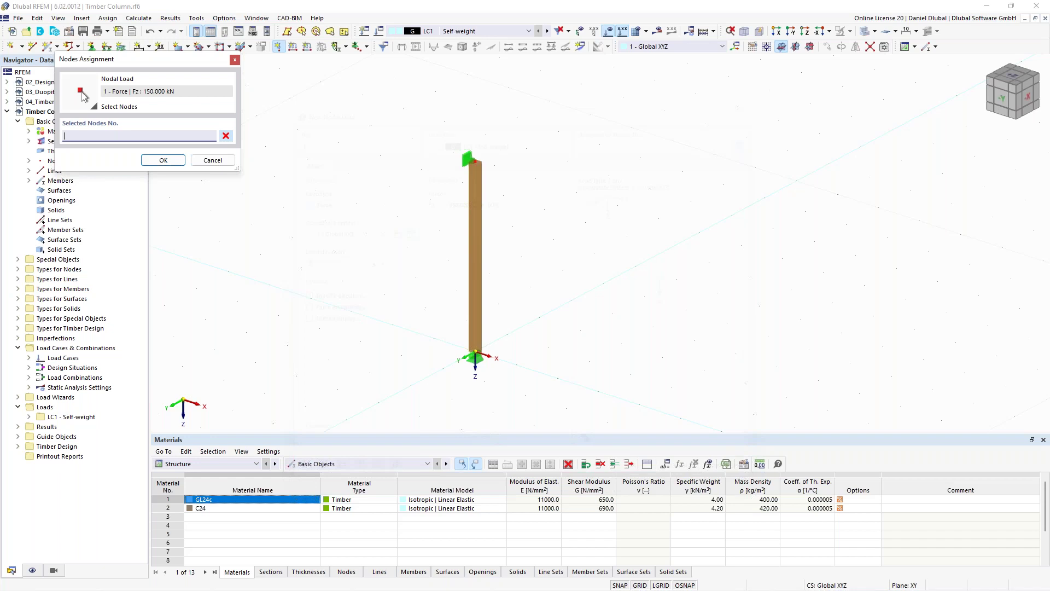
{"action": "type", "text": "2"}
{"action": "left_click", "coordinate": [163, 160]}
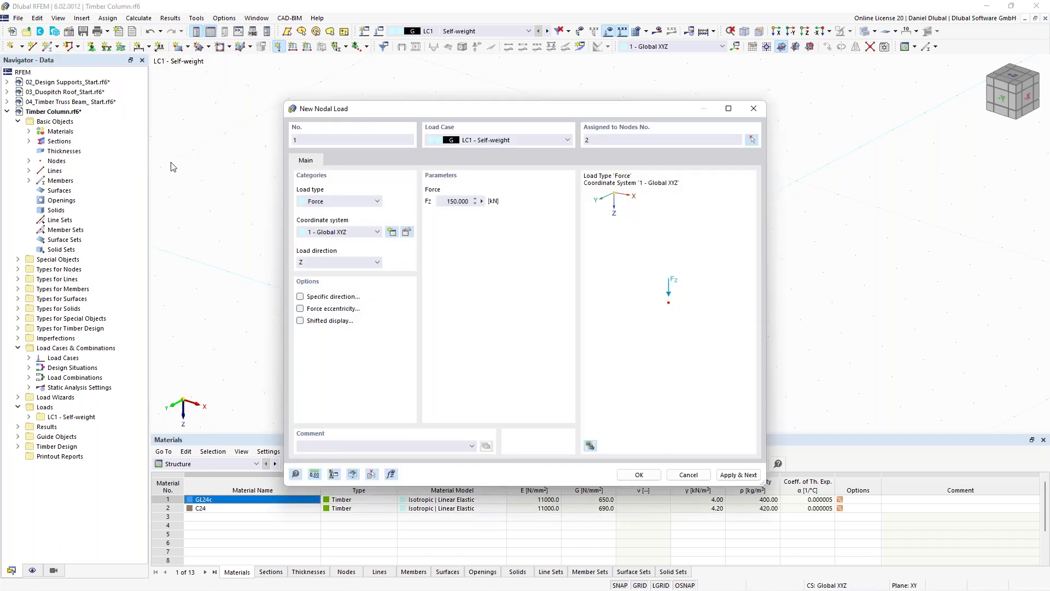
{"action": "left_click", "coordinate": [639, 474]}
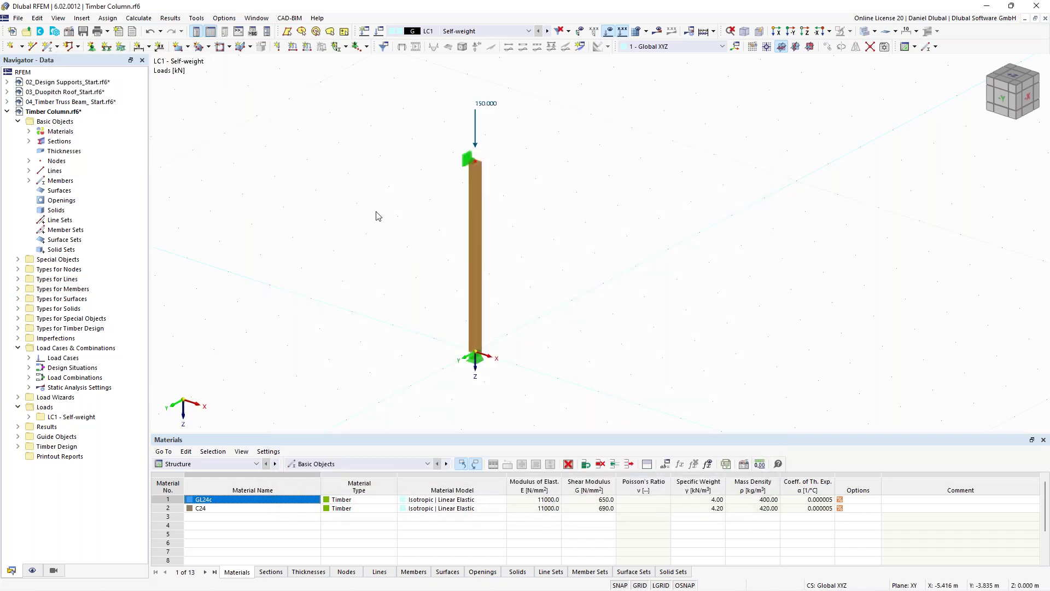
{"action": "scroll", "coordinate": [386, 214], "scroll_direction": "down", "scroll_amount": 1}
{"action": "middle_click_drag", "start_coordinate": [387, 213], "coordinate": [424, 219]}
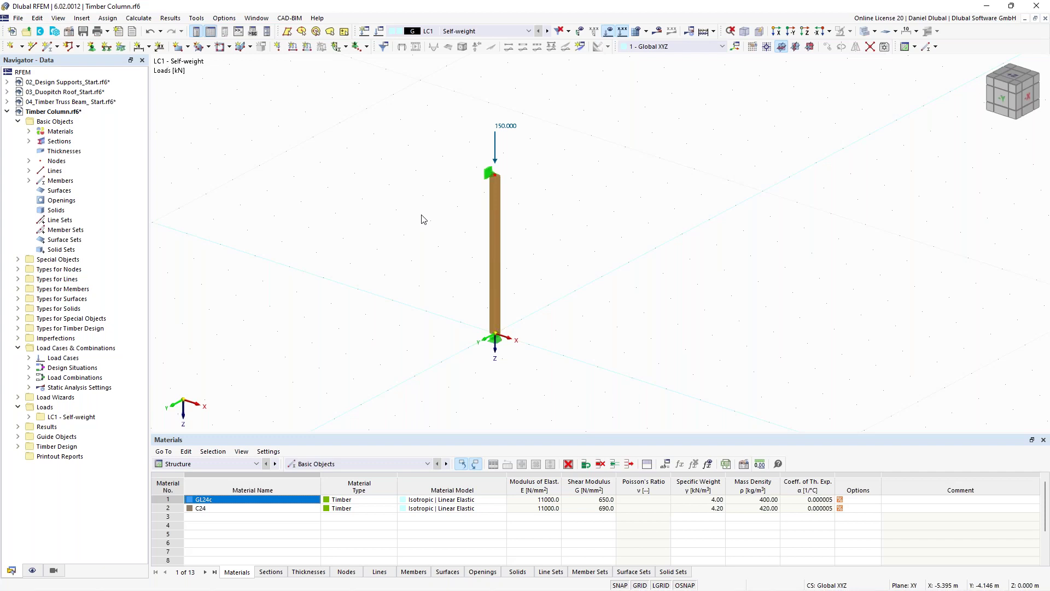
- Edit the column member with its timber design properties active and create a new effective lengths definition for it
{"action": "double_click", "coordinate": [497, 227]}
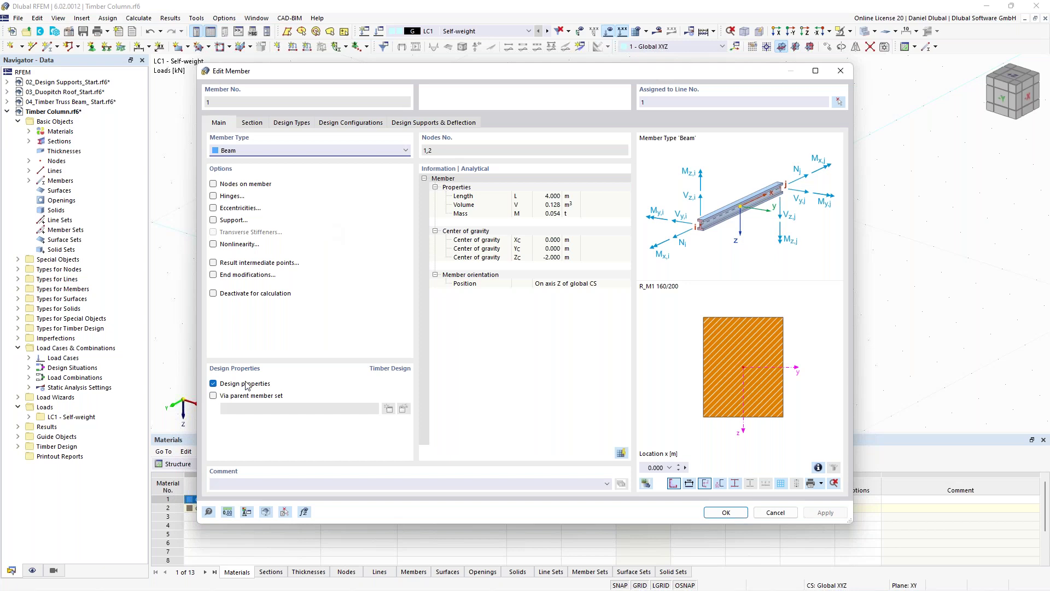
{"action": "left_click", "coordinate": [213, 385]}
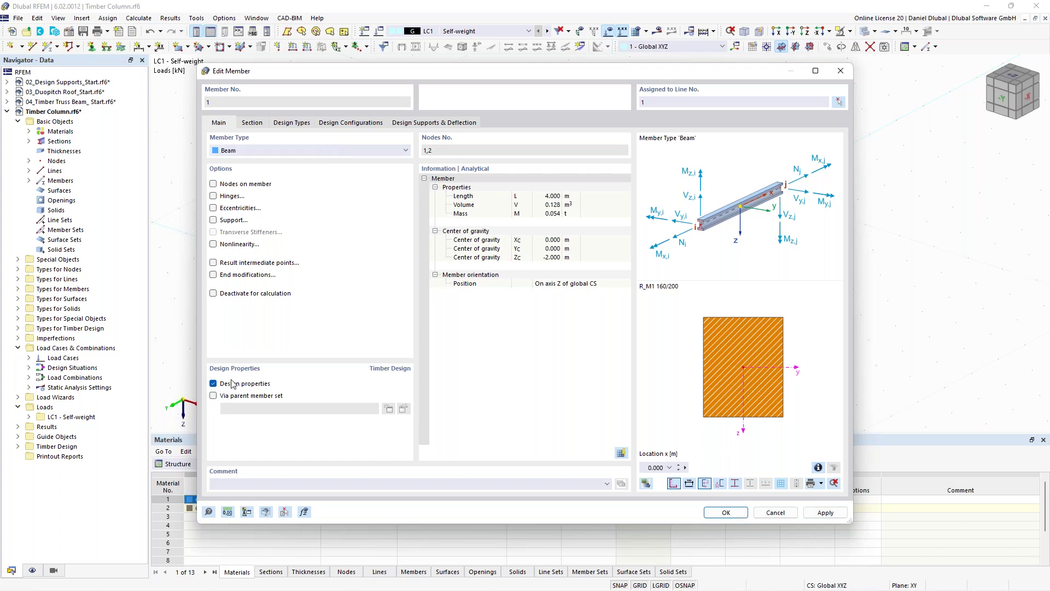
{"action": "left_click", "coordinate": [301, 125]}
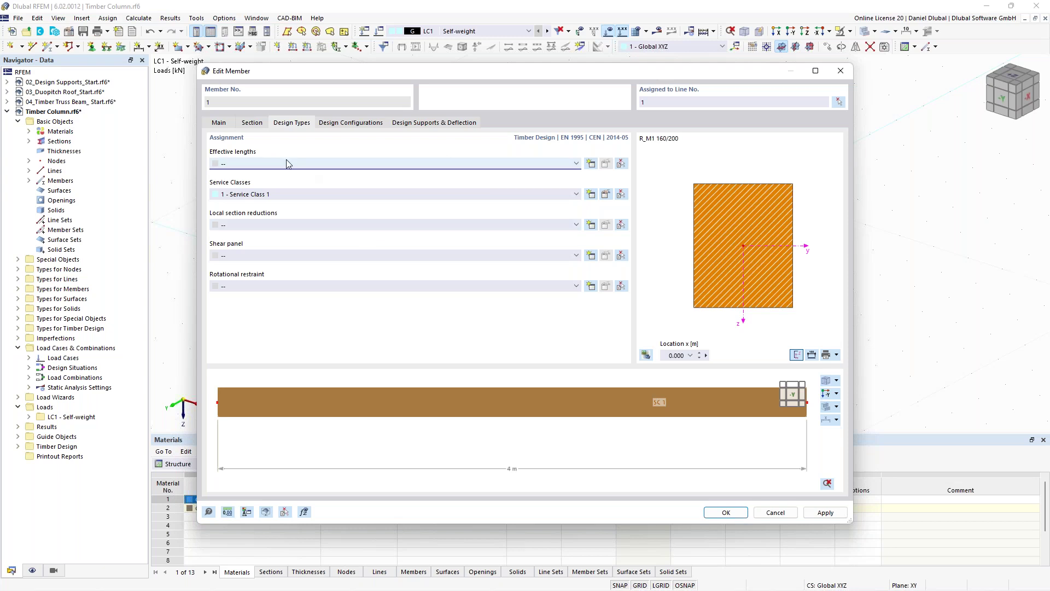
{"action": "left_click", "coordinate": [591, 166]}
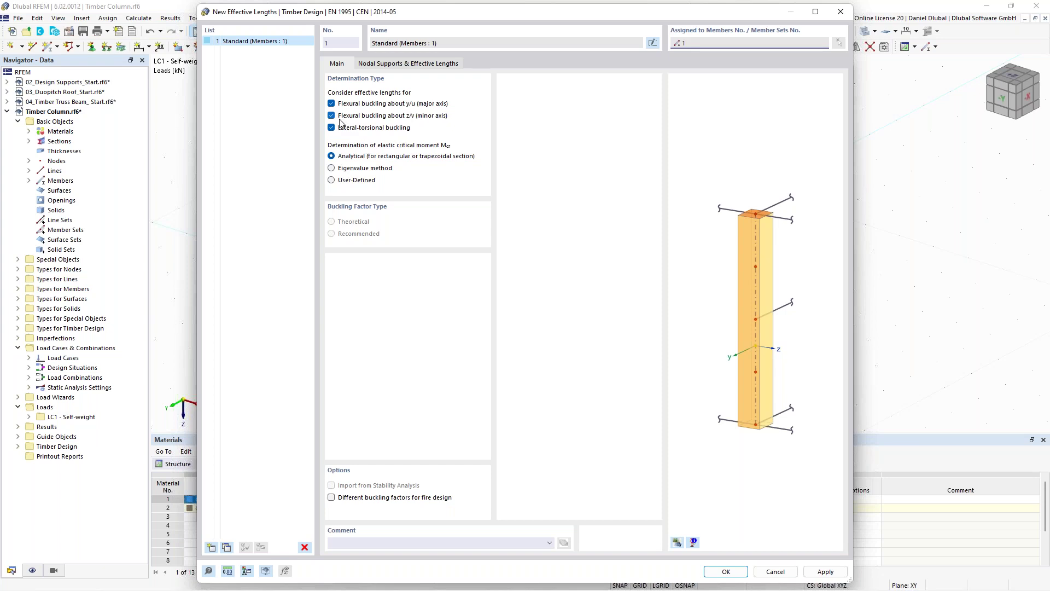
- Show the nodal supports of the effective lengths on the rendered column model, keeping the end node fixed in y/u
{"action": "left_click", "coordinate": [393, 64]}
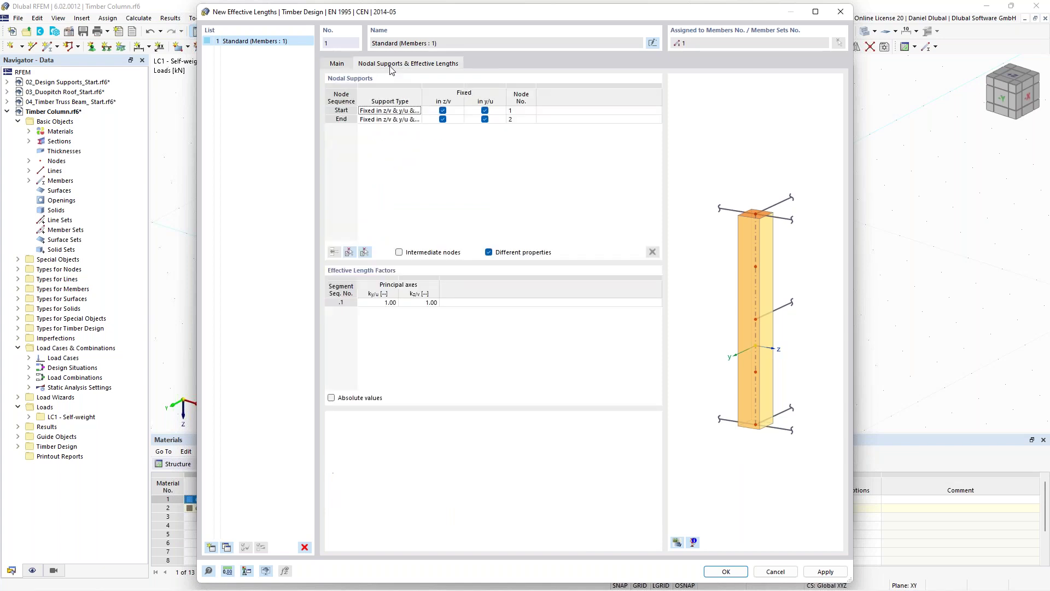
{"action": "left_click", "coordinate": [485, 119]}
{"action": "left_click", "coordinate": [485, 119]}
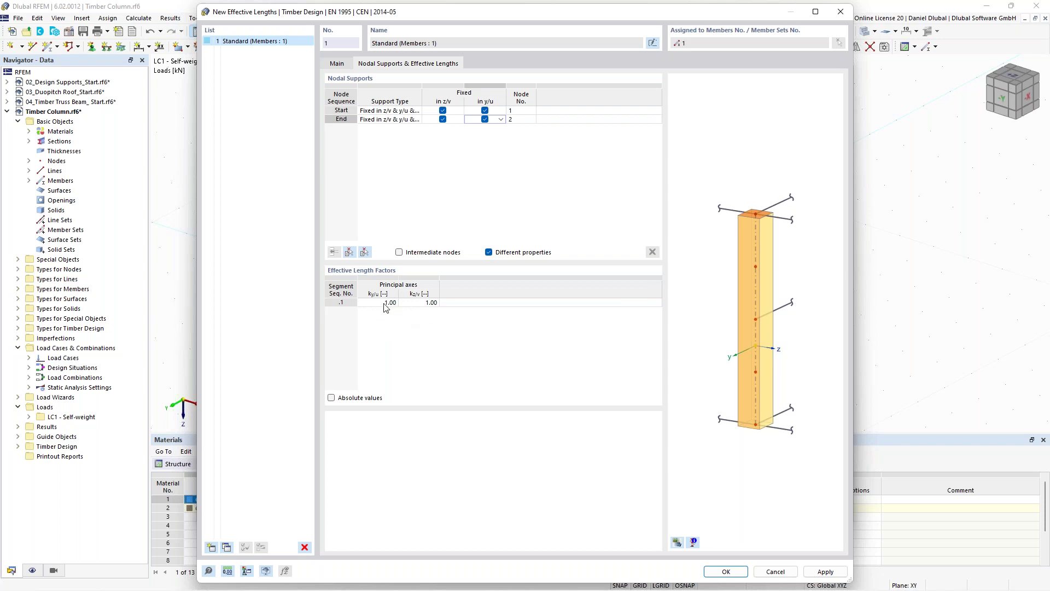
{"action": "left_click", "coordinate": [677, 542]}
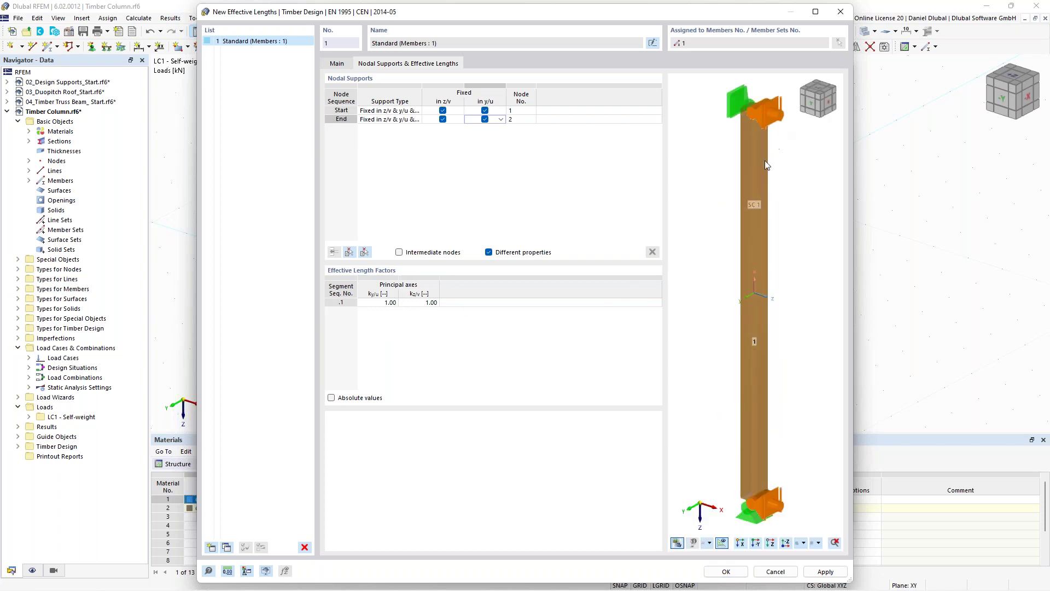
{"action": "scroll", "coordinate": [764, 162], "scroll_direction": "down", "scroll_amount": 2}
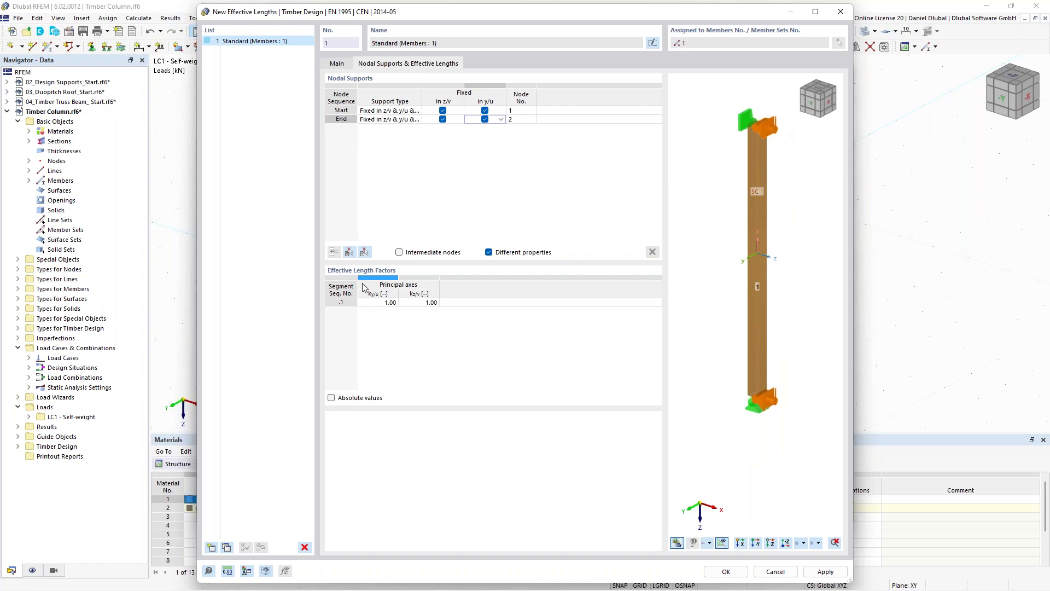
- Release the end node's fixity in y/u, set the effective length factor k y/u to 2.00 and accept the member settings
{"action": "left_click", "coordinate": [378, 302]}
{"action": "left_click", "coordinate": [484, 119]}
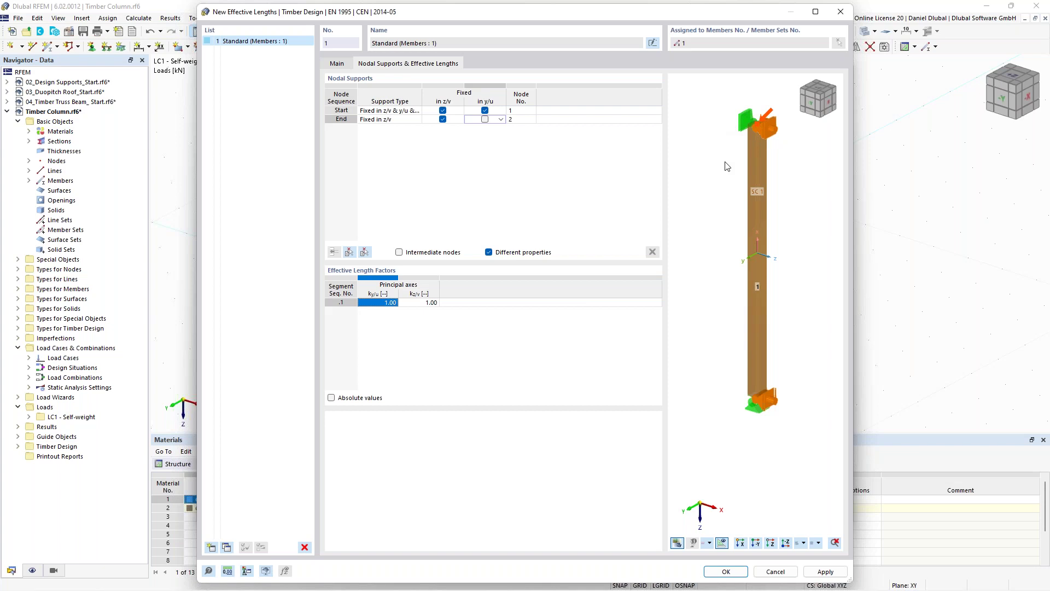
{"action": "left_click", "coordinate": [378, 302]}
{"action": "type", "text": "2"}
{"action": "left_click", "coordinate": [403, 328]}
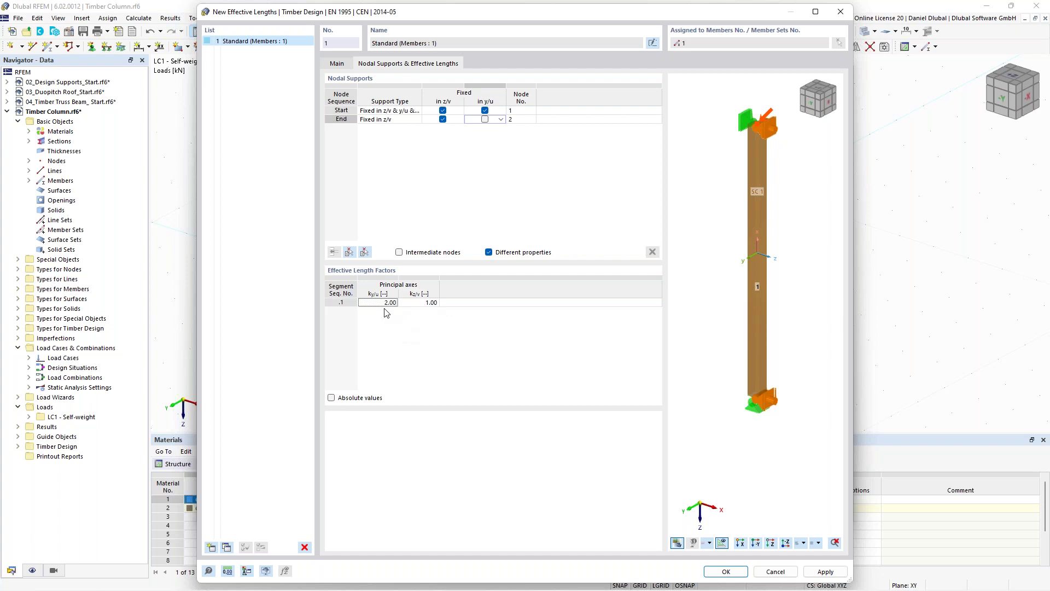
{"action": "scroll", "coordinate": [766, 232], "scroll_direction": "down", "scroll_amount": 1}
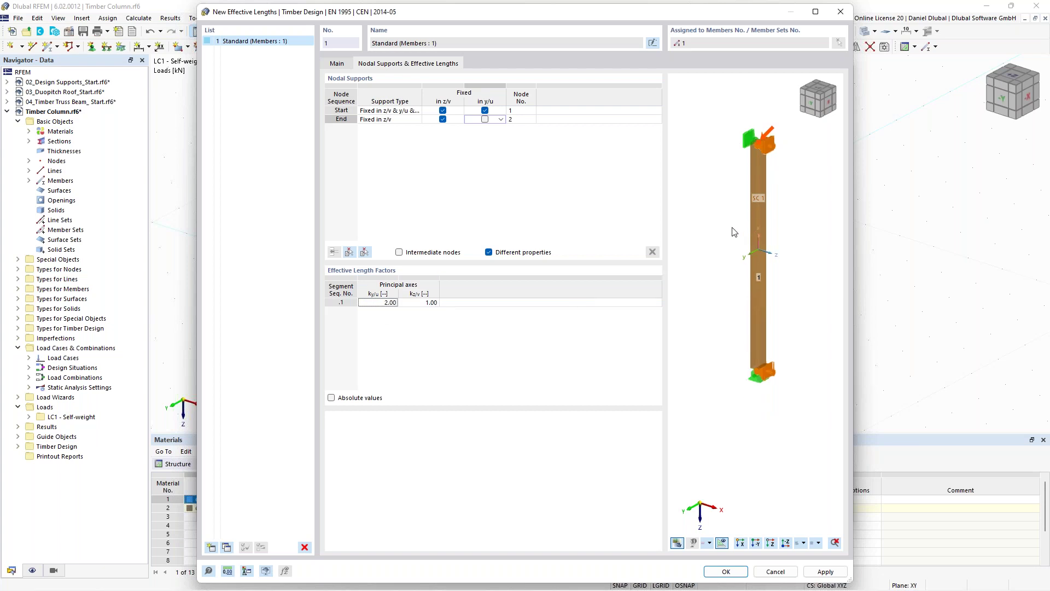
{"action": "middle_click_drag", "start_coordinate": [718, 219], "coordinate": [710, 231]}
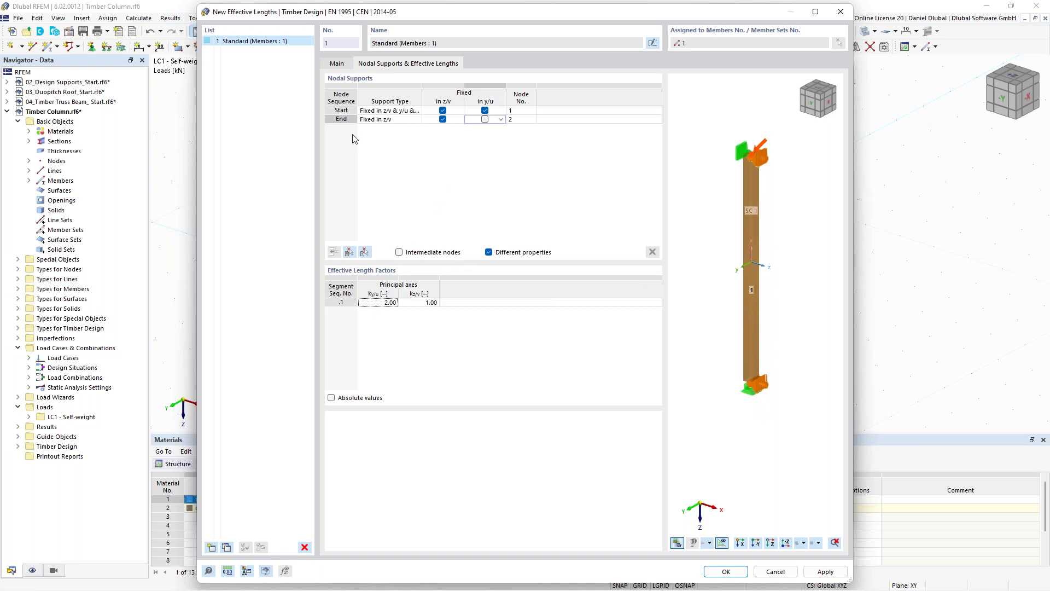
{"action": "scroll", "coordinate": [755, 150], "scroll_direction": "up", "scroll_amount": 1}
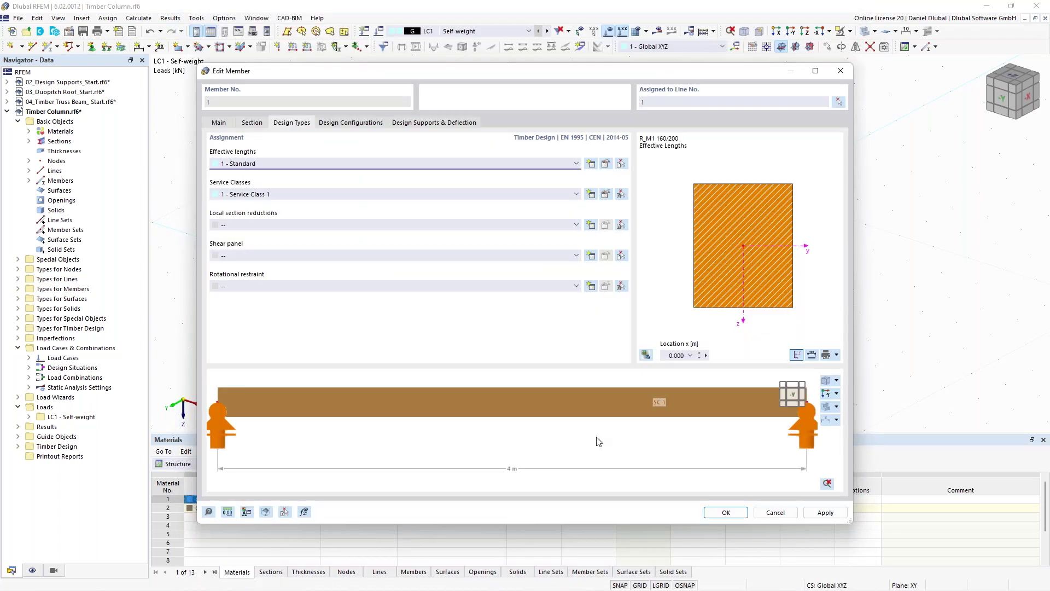
{"action": "left_click", "coordinate": [726, 512]}
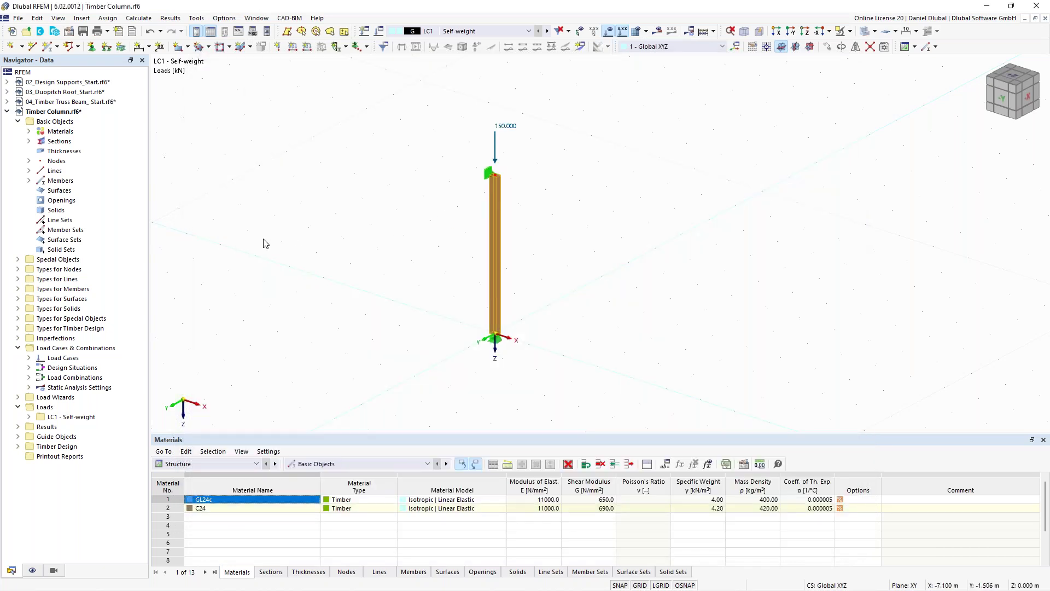
- Turn on the display of member effective lengths for timber design in the model view
{"action": "left_click", "coordinate": [32, 571]}
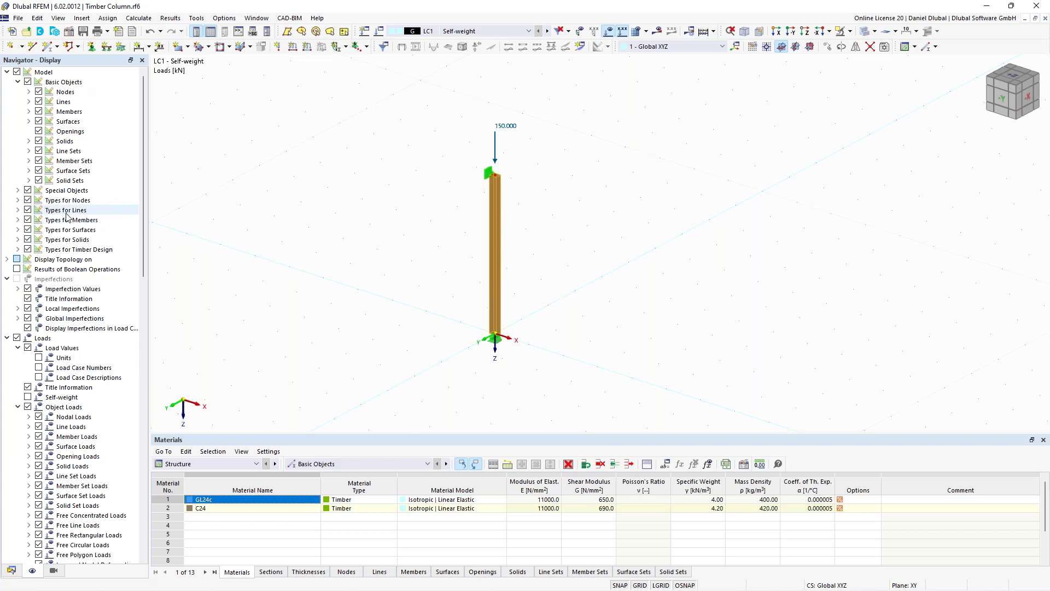
{"action": "left_click", "coordinate": [17, 249]}
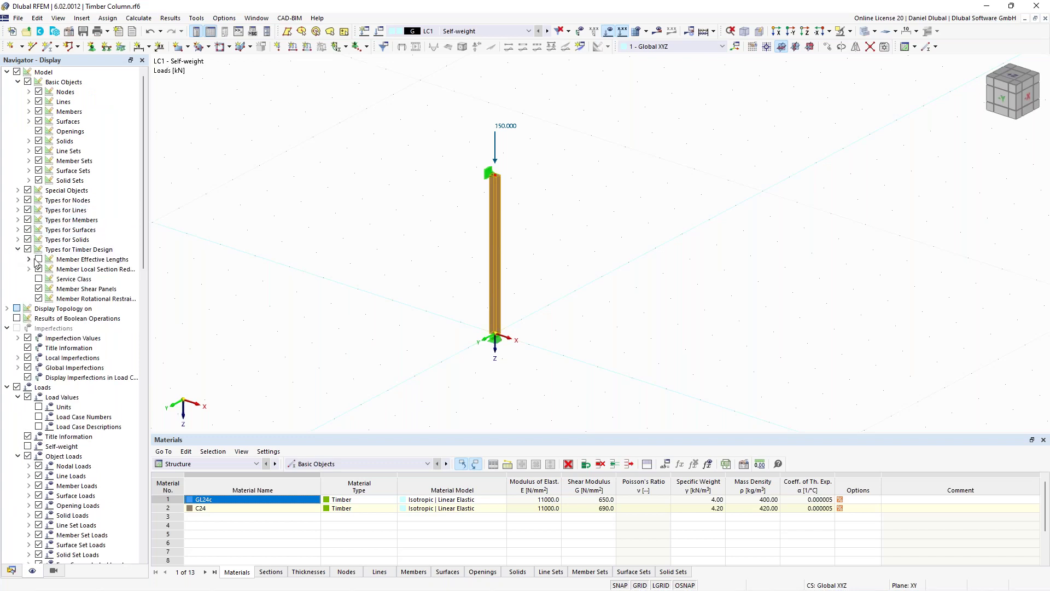
{"action": "left_click", "coordinate": [38, 260]}
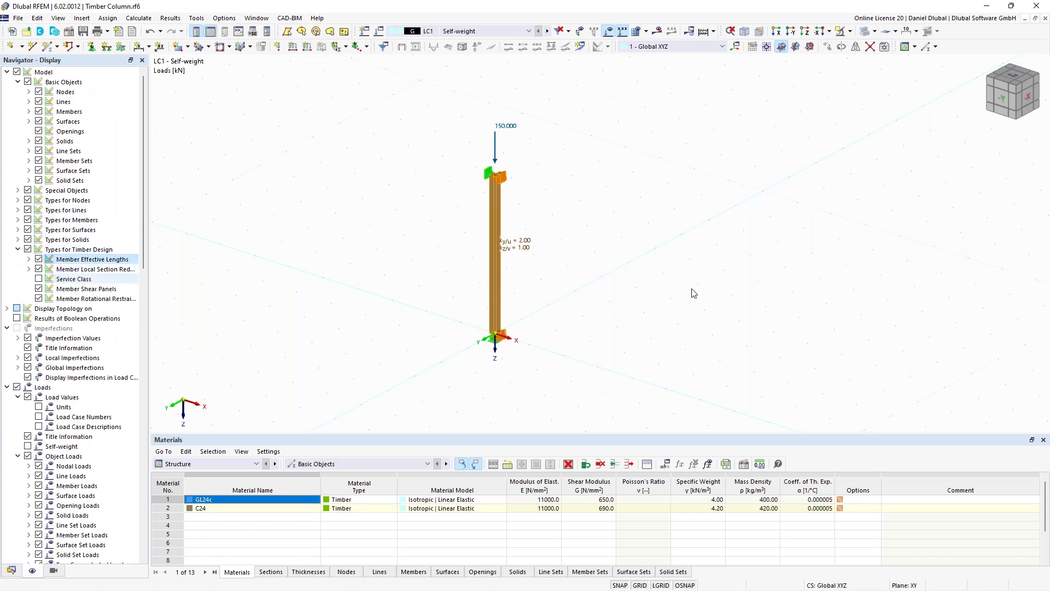
{"action": "scroll", "coordinate": [498, 181], "scroll_direction": "up", "scroll_amount": 3}
{"action": "scroll", "coordinate": [405, 153], "scroll_direction": "down", "scroll_amount": 3}
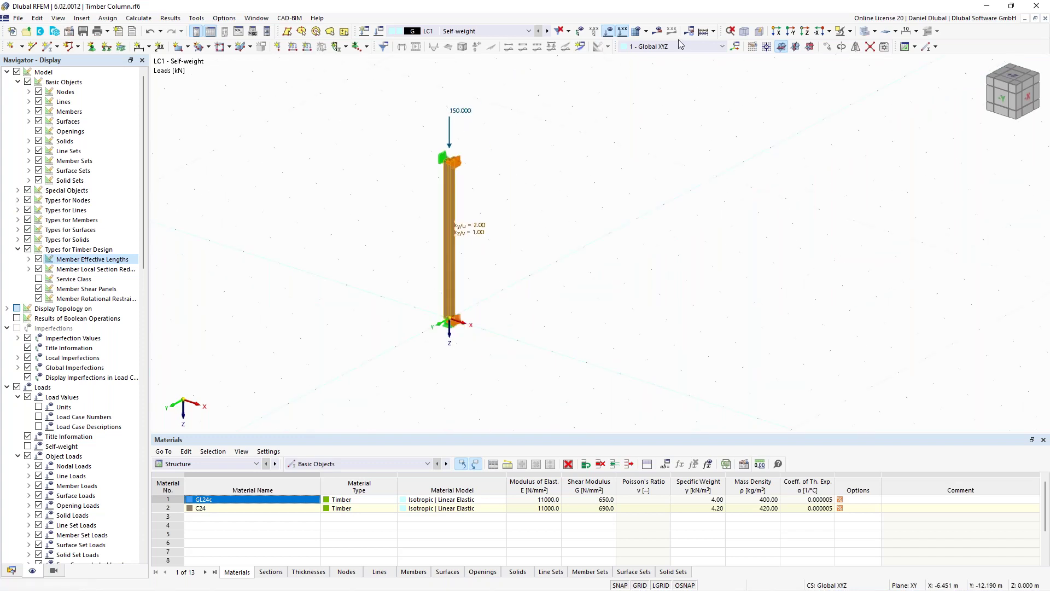
- Calculate the timber design and show the Timber Design results on the column
{"action": "left_click", "coordinate": [713, 32]}
{"action": "left_click", "coordinate": [733, 57]}
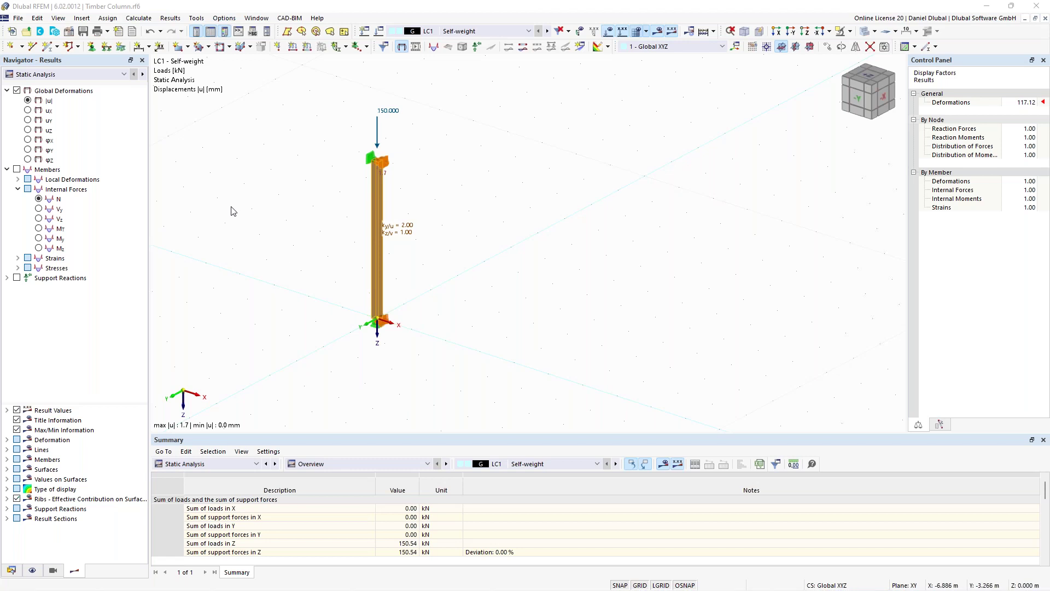
{"action": "left_click", "coordinate": [97, 74]}
{"action": "left_click", "coordinate": [96, 91]}
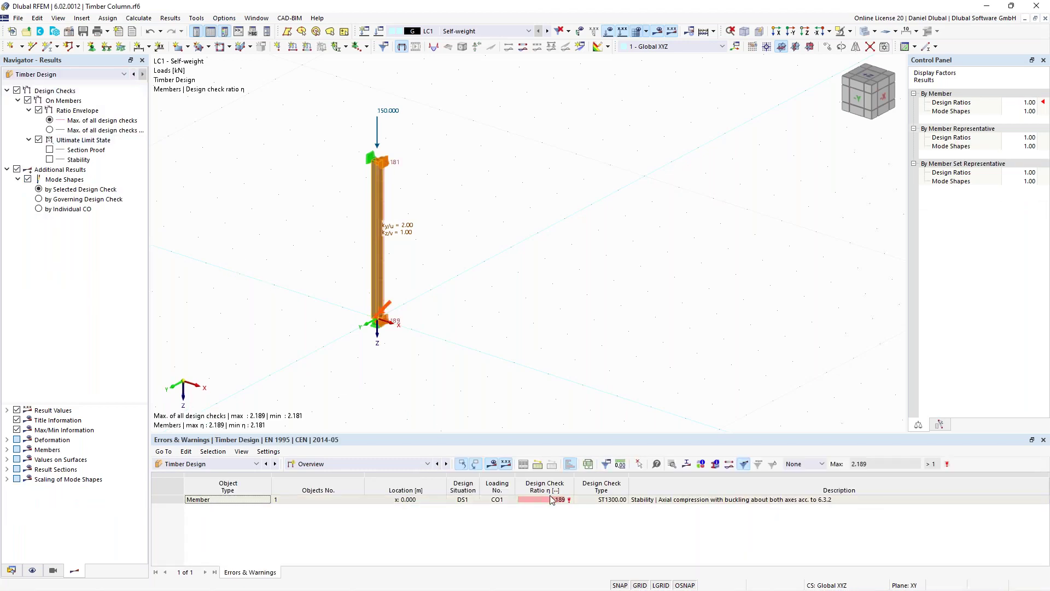
{"action": "middle_click_drag", "start_coordinate": [280, 304], "coordinate": [289, 302]}
{"action": "scroll", "coordinate": [289, 302], "scroll_direction": "up", "scroll_amount": 1}
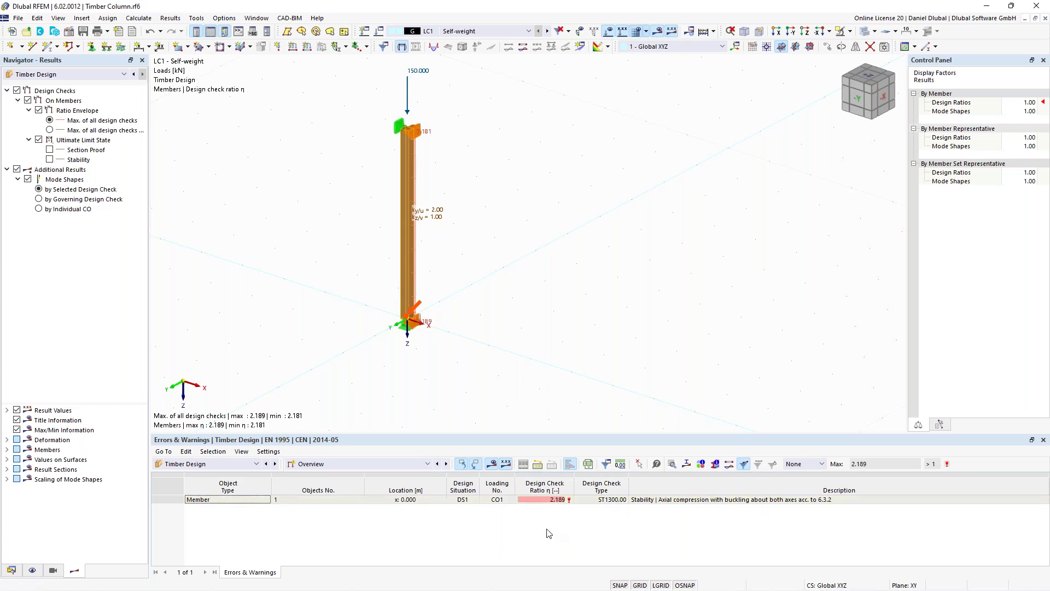
- List the design ratios on members and examine the details of the ST1300 stability check for load combination CO1
{"action": "left_click", "coordinate": [366, 467]}
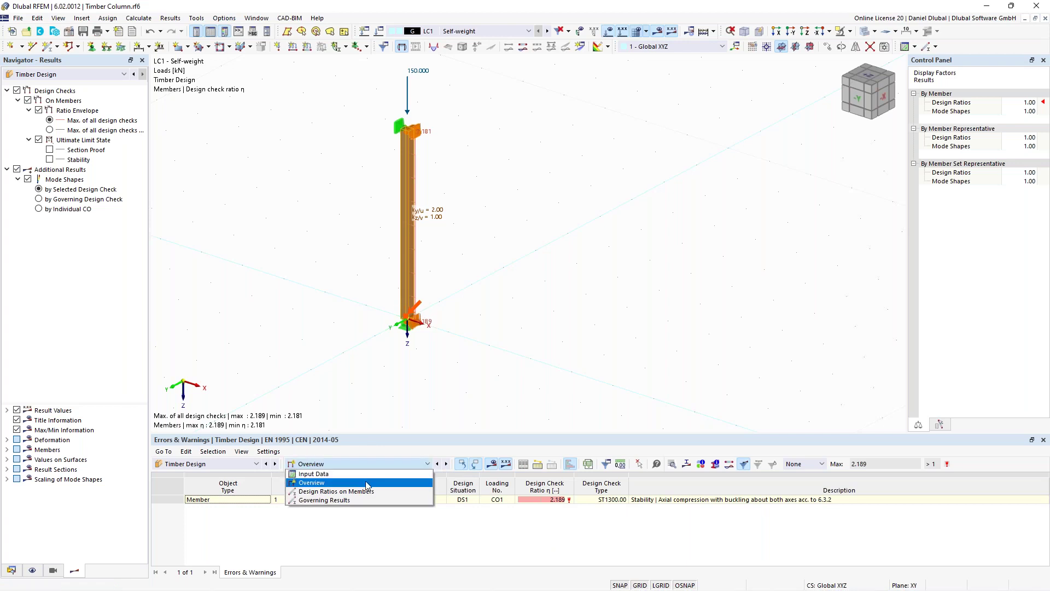
{"action": "left_click", "coordinate": [367, 491]}
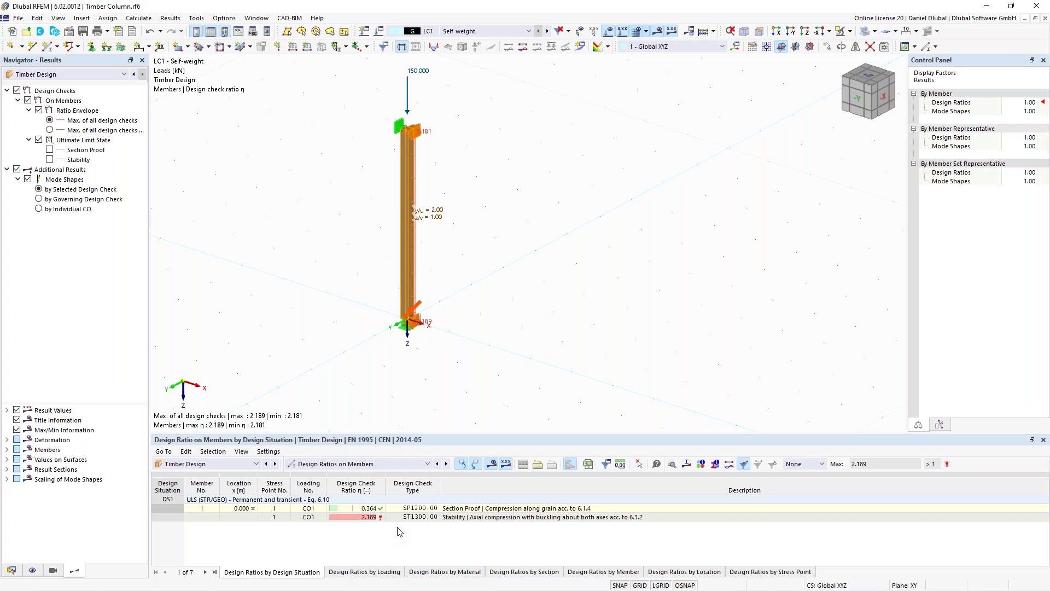
{"action": "double_click", "coordinate": [397, 517]}
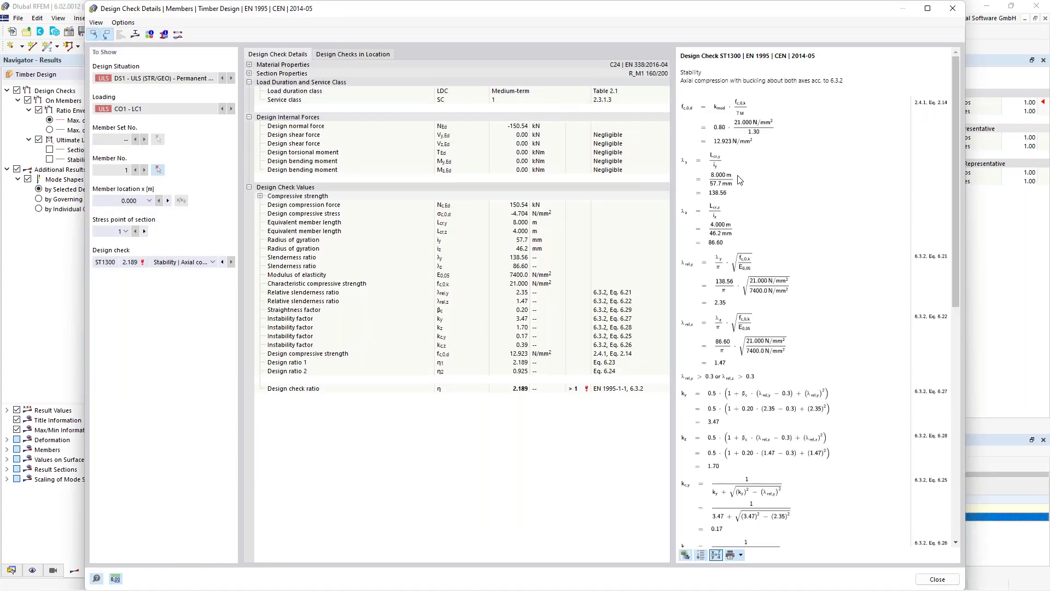
{"action": "left_click_drag", "start_coordinate": [955, 155], "coordinate": [958, 191]}
{"action": "scroll", "coordinate": [774, 77], "scroll_direction": "up", "scroll_amount": 1}
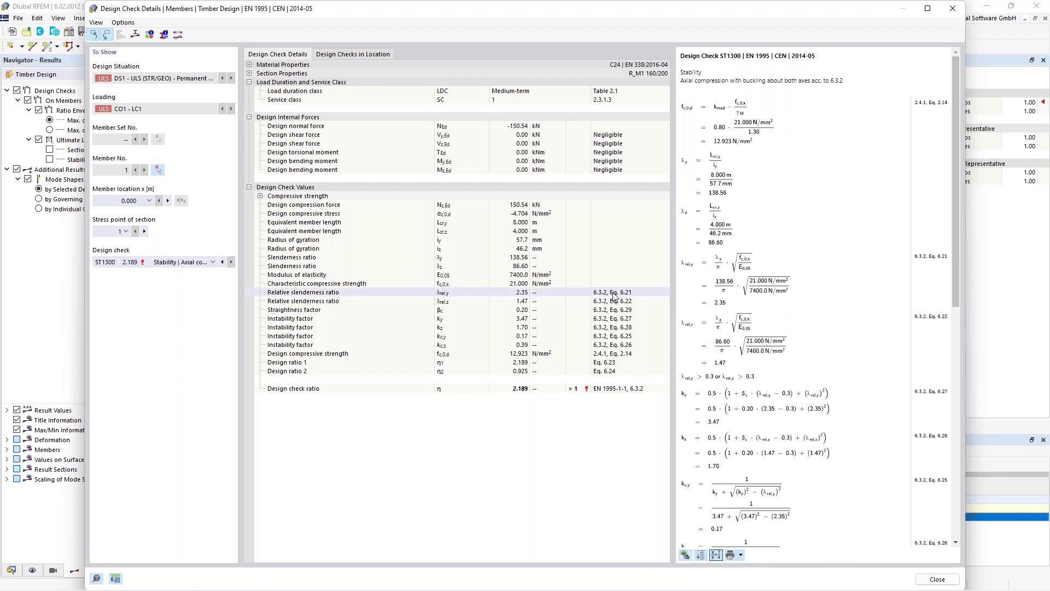
{"action": "left_click_drag", "start_coordinate": [958, 180], "coordinate": [953, 234]}
{"action": "scroll", "coordinate": [716, 352], "scroll_direction": "down", "scroll_amount": 2}
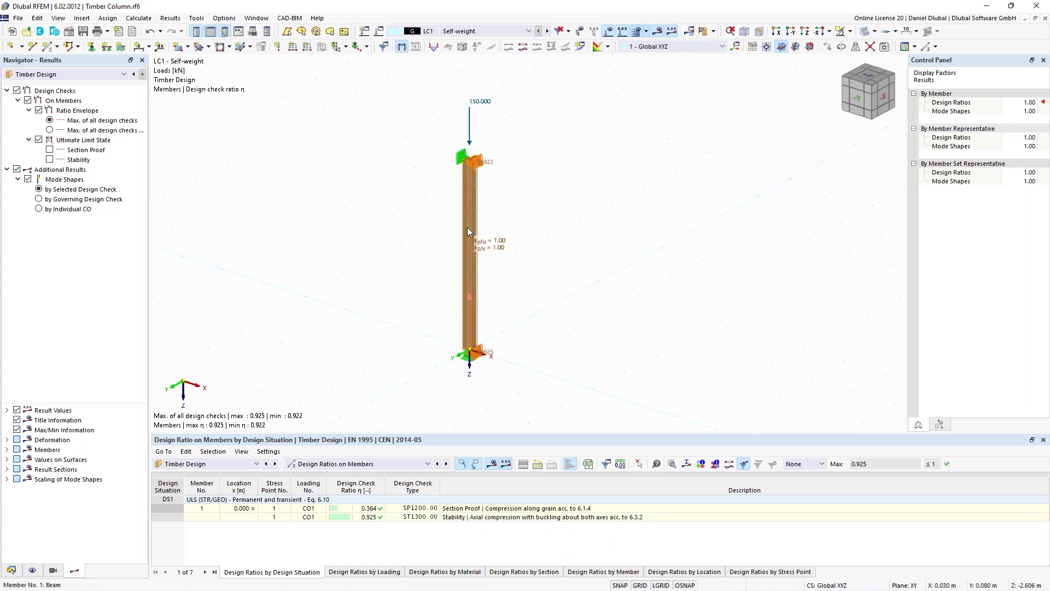
- Open the service class assigned to the column member, look through the moisture options and leave it at 1 - Dry
{"action": "double_click", "coordinate": [468, 228]}
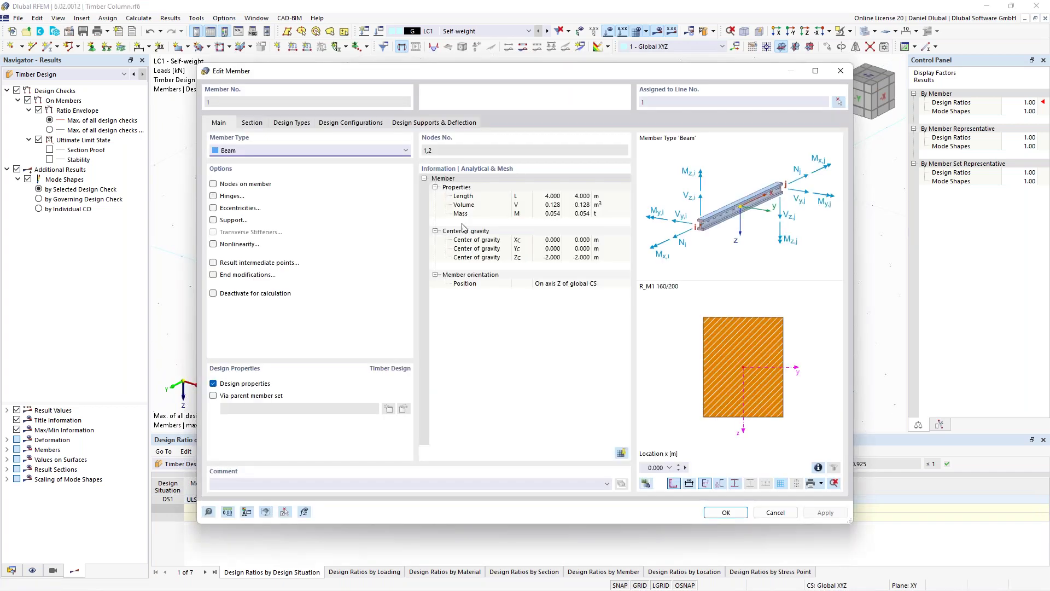
{"action": "left_click", "coordinate": [299, 123]}
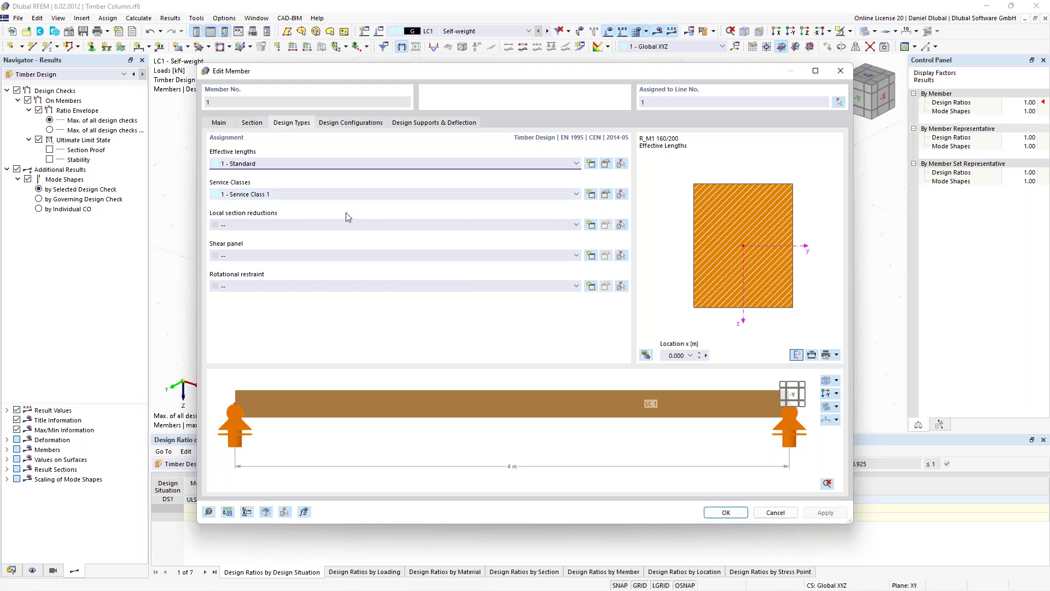
{"action": "left_click", "coordinate": [607, 196]}
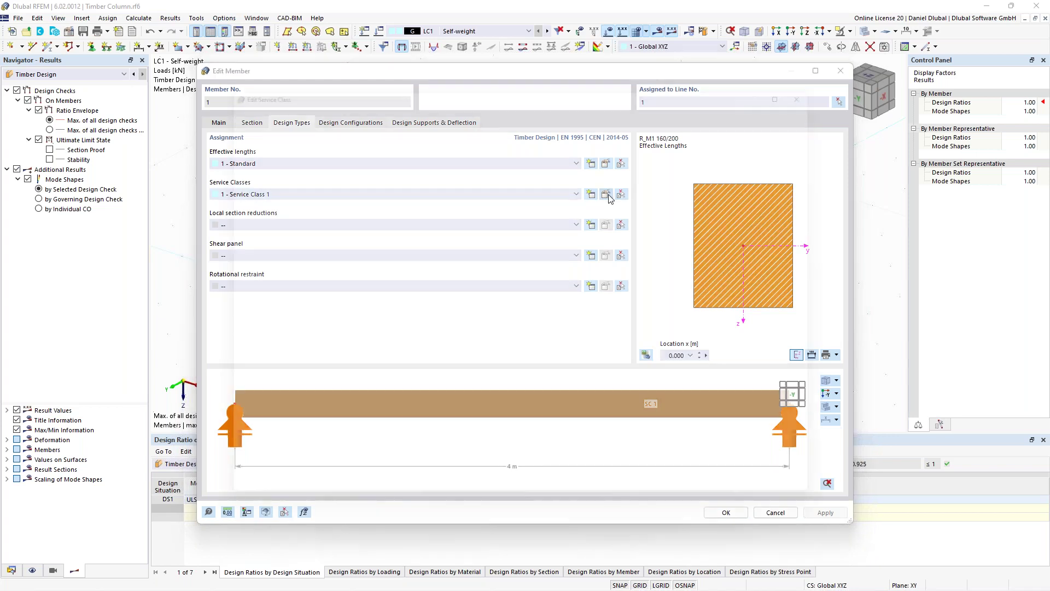
{"action": "left_click", "coordinate": [373, 167]}
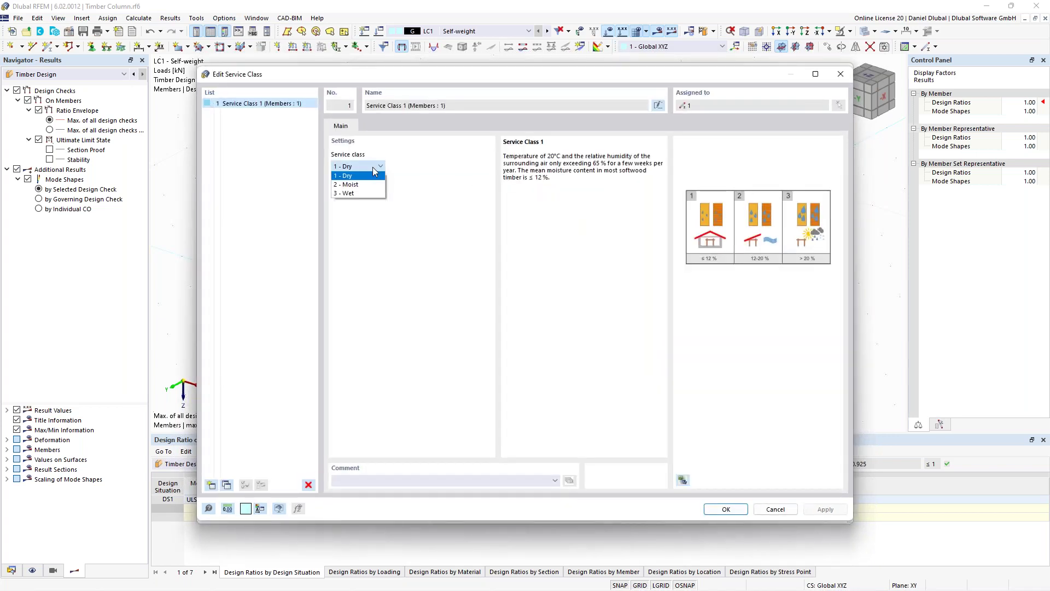
{"action": "left_click", "coordinate": [392, 189]}
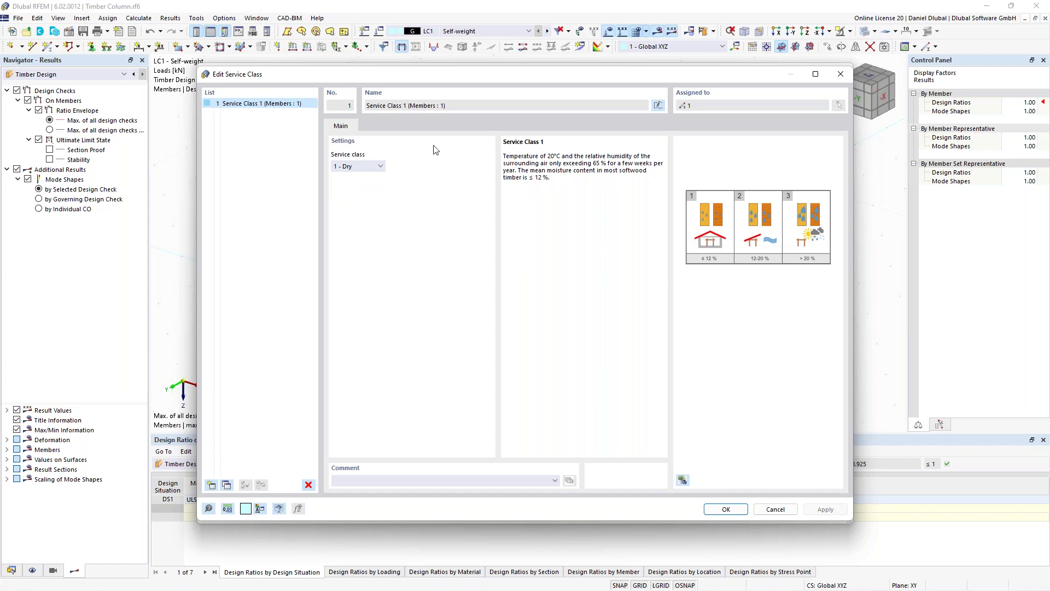
{"action": "left_click", "coordinate": [350, 165]}
{"action": "left_click", "coordinate": [354, 186]}
{"action": "left_click", "coordinate": [361, 169]}
{"action": "left_click", "coordinate": [363, 175]}
{"action": "left_click", "coordinate": [840, 75]}
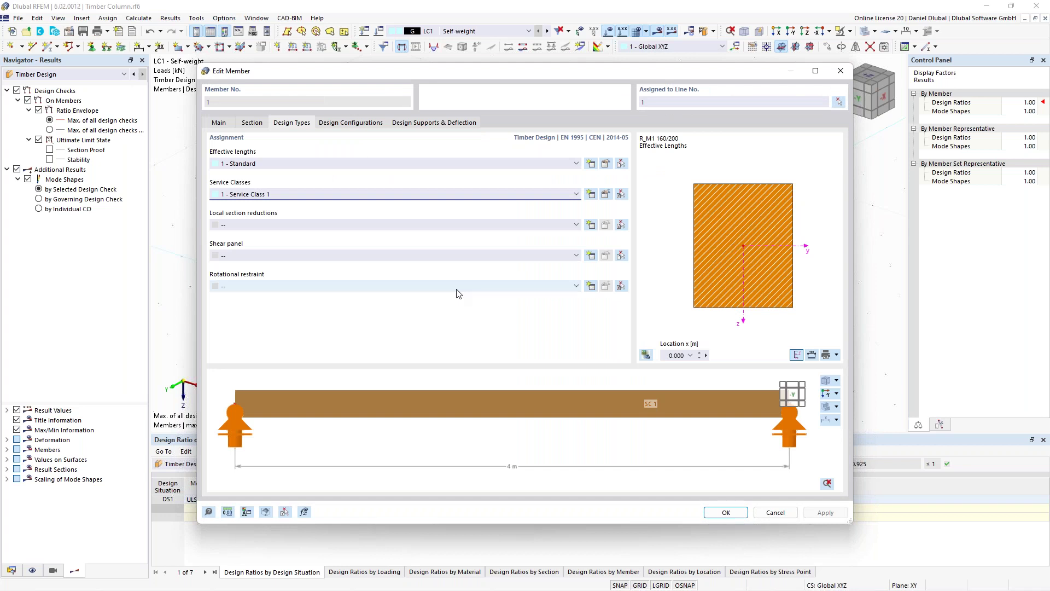
- Examine the stability and main parameters of the column's default ultimate configuration, including the DIN EN 1995-1-1 stiffness reduction, leaving the settings as they are
{"action": "left_click", "coordinate": [351, 123]}
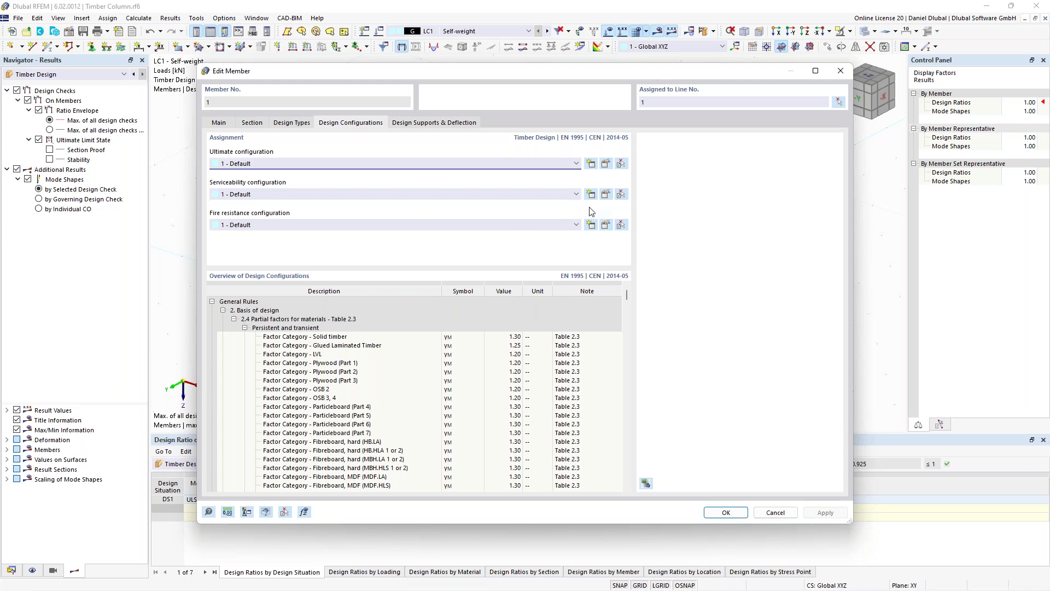
{"action": "left_click", "coordinate": [607, 164]}
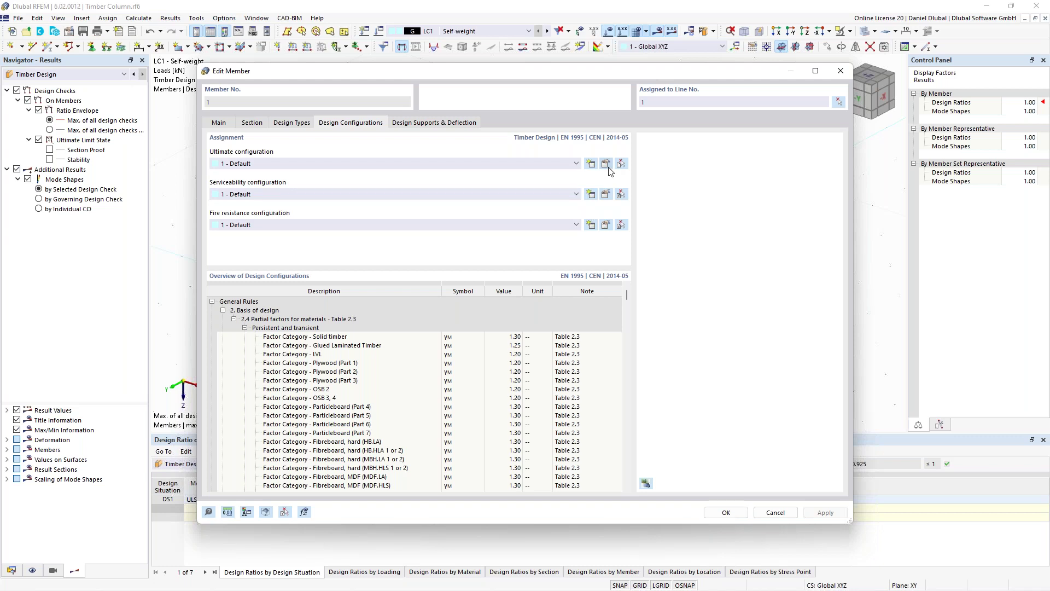
{"action": "left_click", "coordinate": [342, 87]}
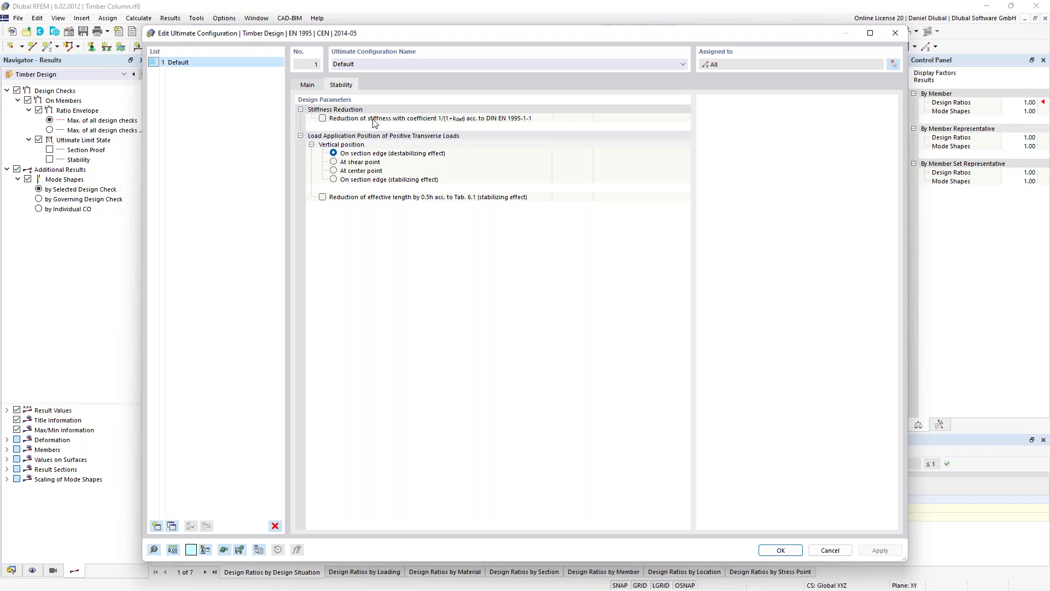
{"action": "left_click", "coordinate": [465, 120]}
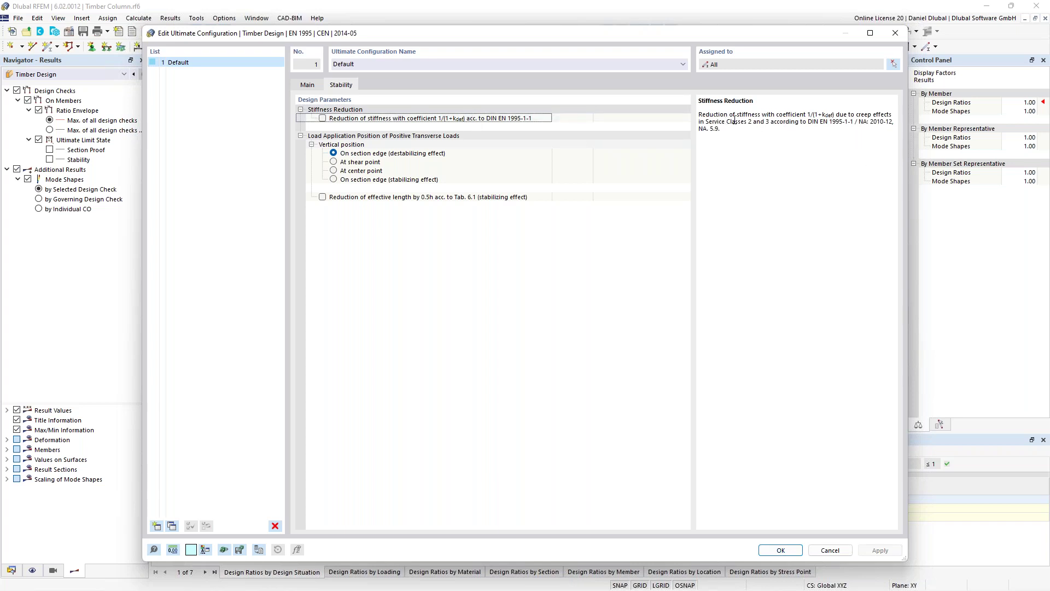
{"action": "left_click_drag", "start_coordinate": [771, 123], "coordinate": [892, 124]}
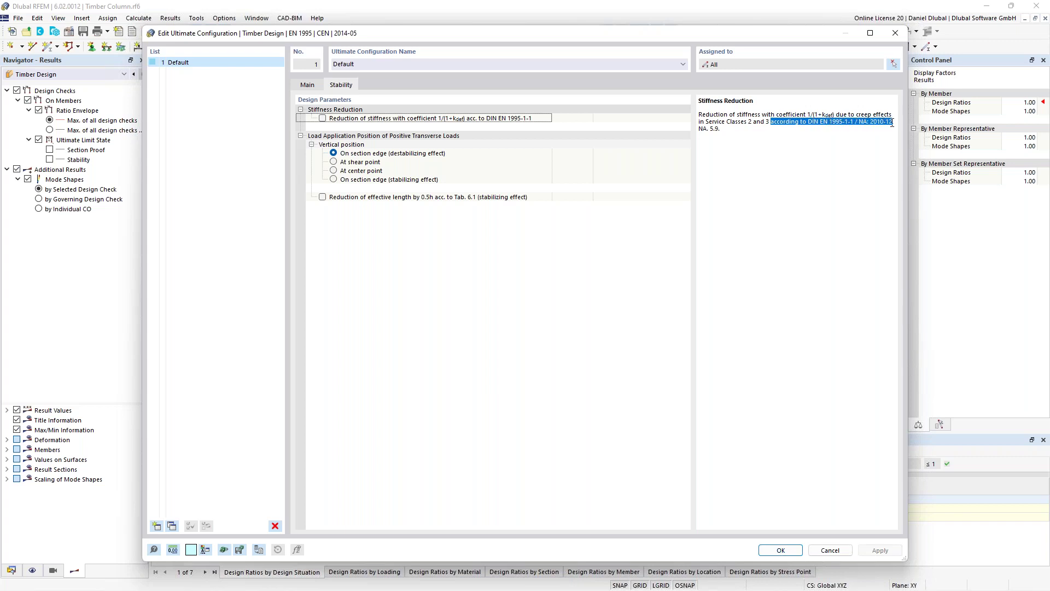
{"action": "left_click", "coordinate": [730, 130]}
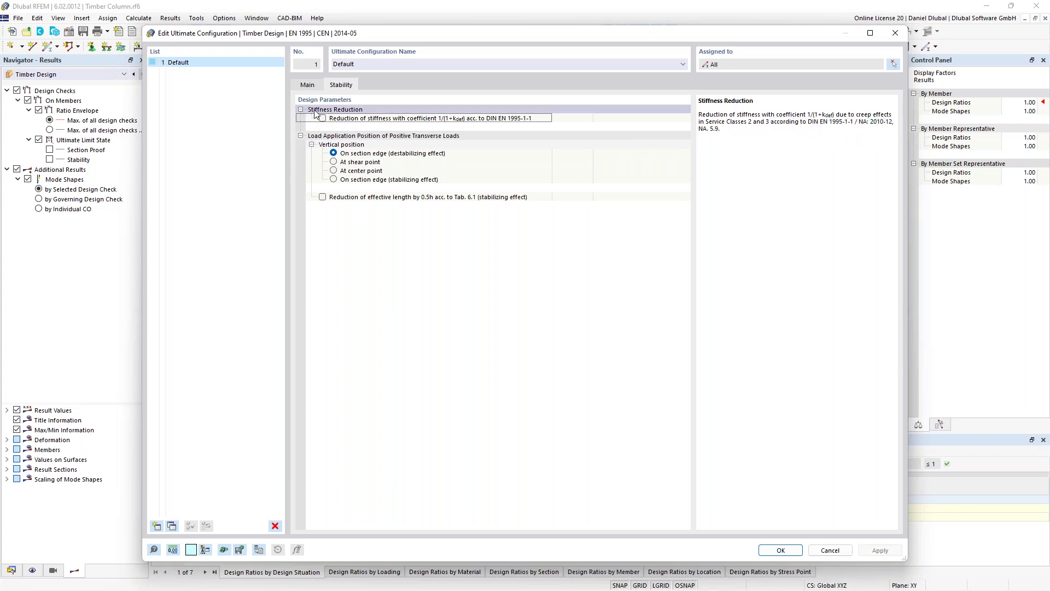
{"action": "left_click", "coordinate": [309, 86]}
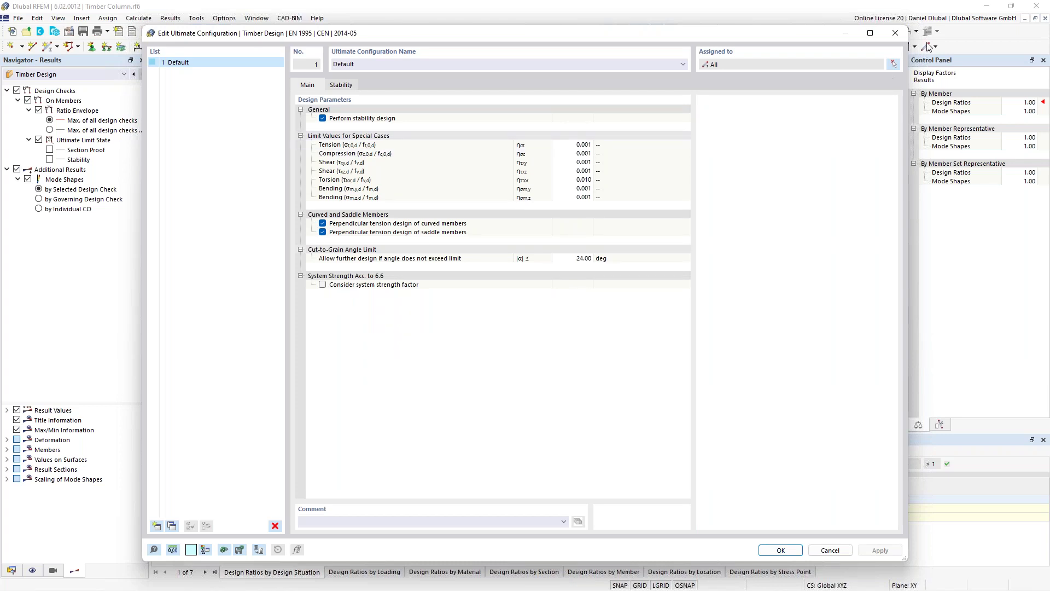
{"action": "key", "text": "Return"}
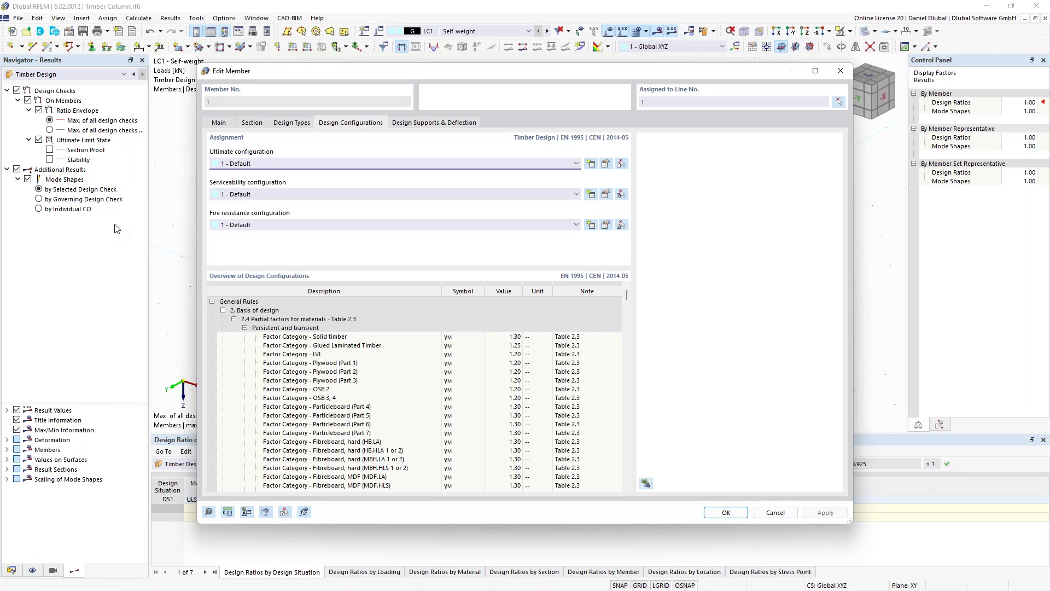
{"action": "key", "text": "Escape"}
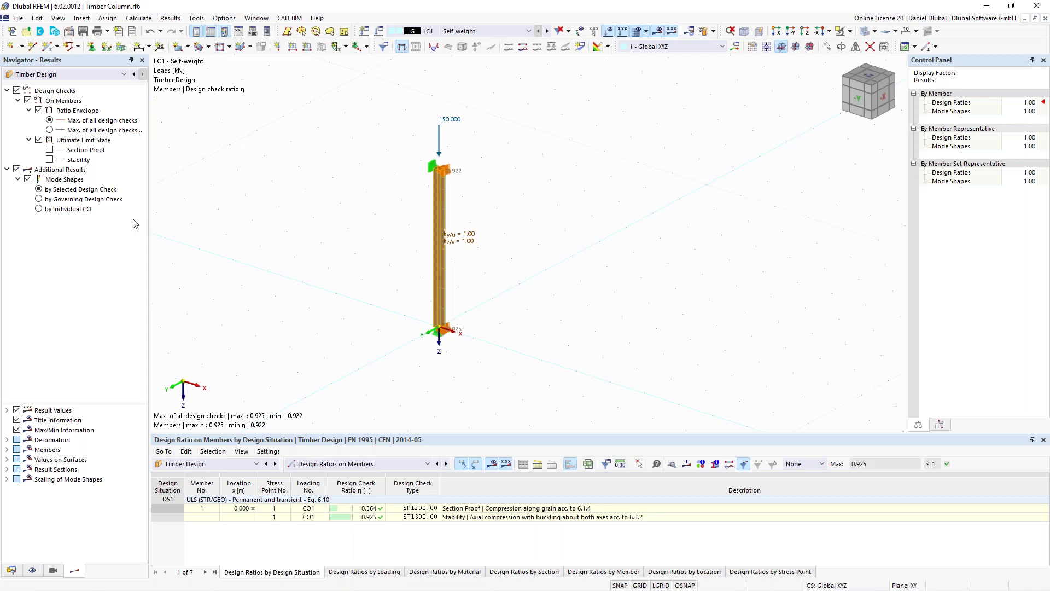
- Switch to the open model 02_Design Supports_Start.rf6 and look over its timber beams and design supports
{"action": "left_click", "coordinate": [256, 18]}
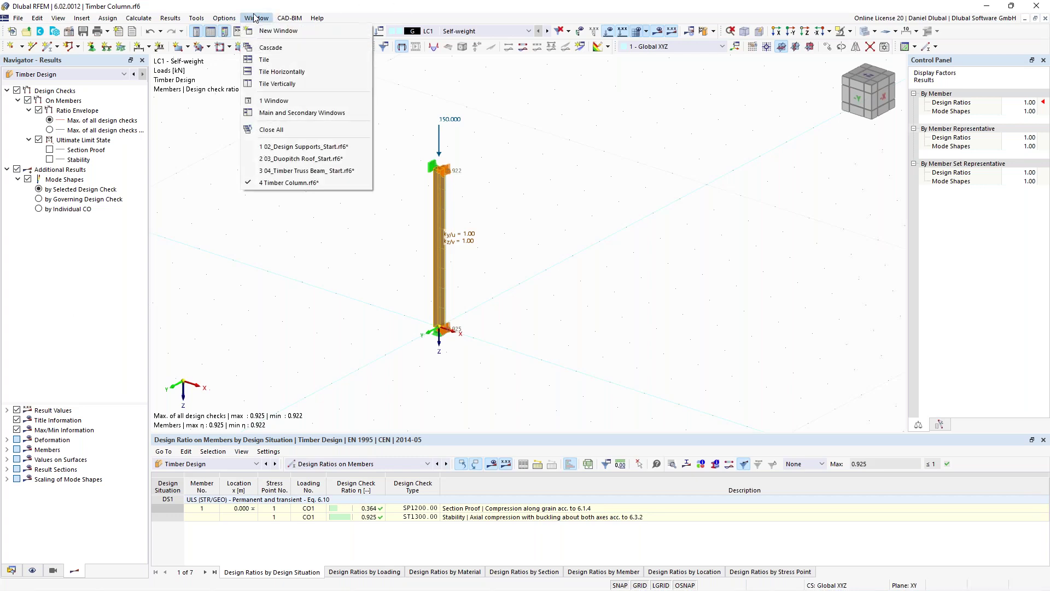
{"action": "left_click", "coordinate": [302, 147]}
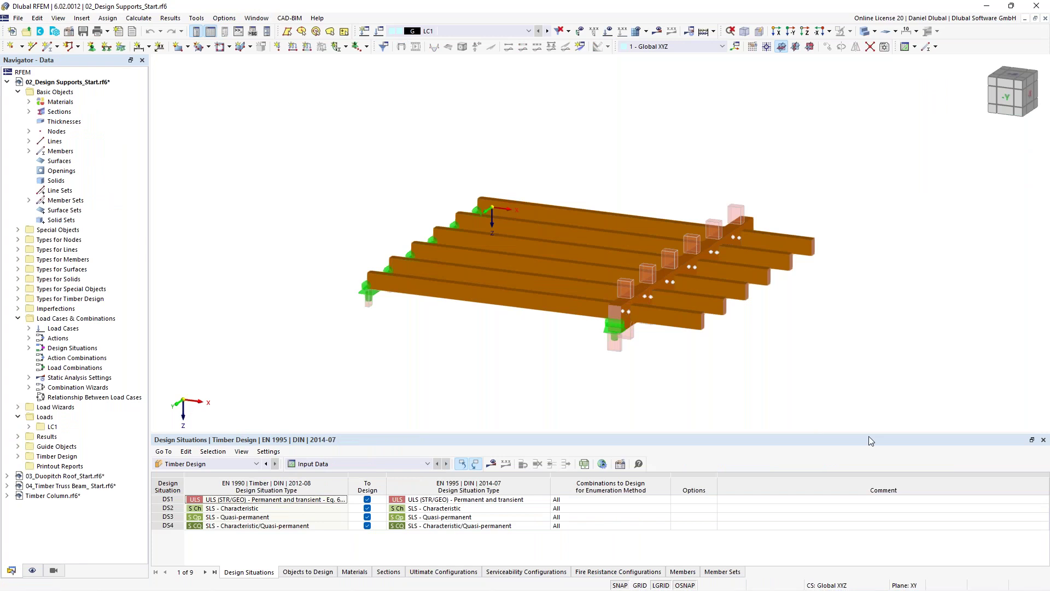
{"action": "middle_click_drag", "start_coordinate": [848, 343], "coordinate": [841, 316]}
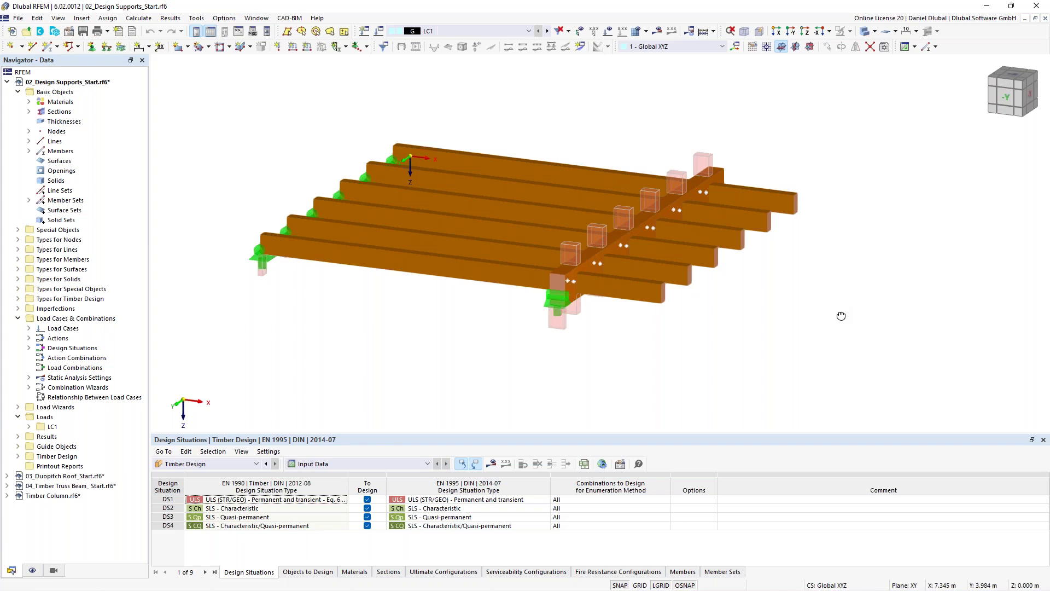
{"action": "middle_click_drag", "start_coordinate": [842, 316], "coordinate": [286, 198], "text": "ctrl"}
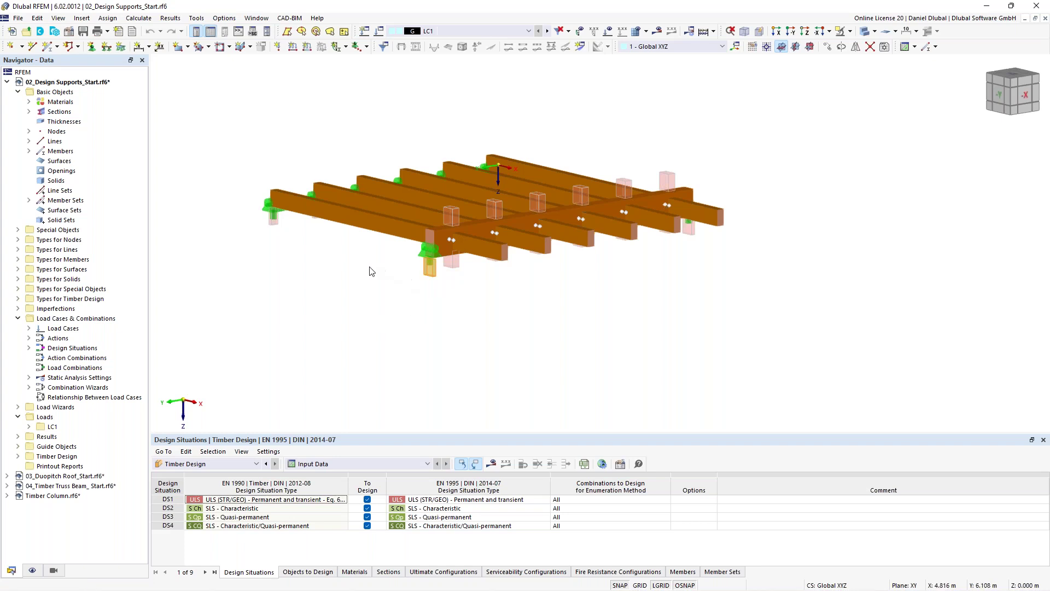
{"action": "middle_click_drag", "start_coordinate": [318, 246], "coordinate": [401, 308], "text": "ctrl"}
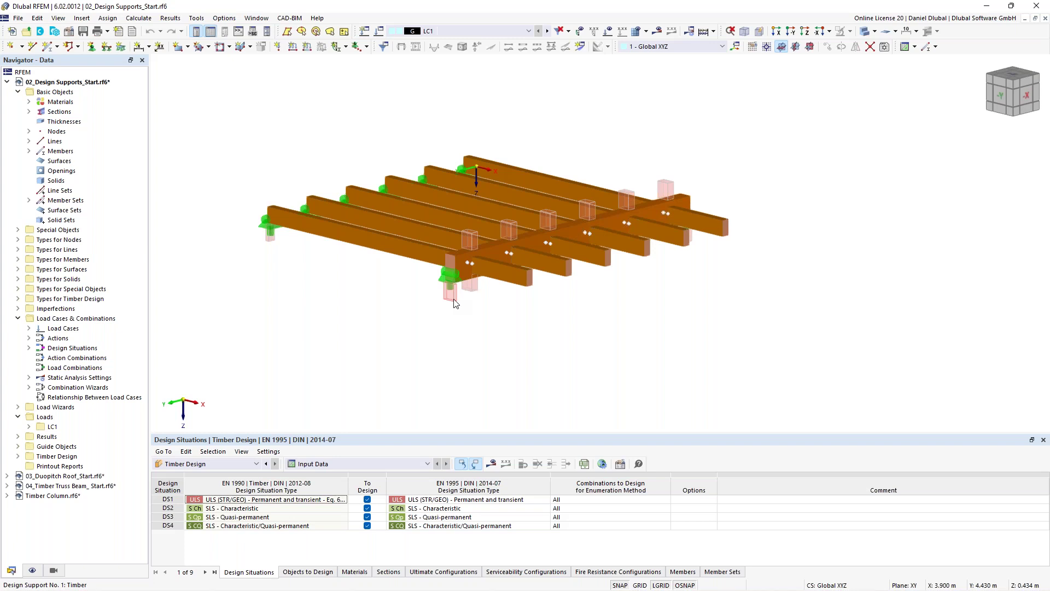
- Examine the settings of the timber design support at the end of the cross beam, then close them
{"action": "double_click", "coordinate": [455, 304]}
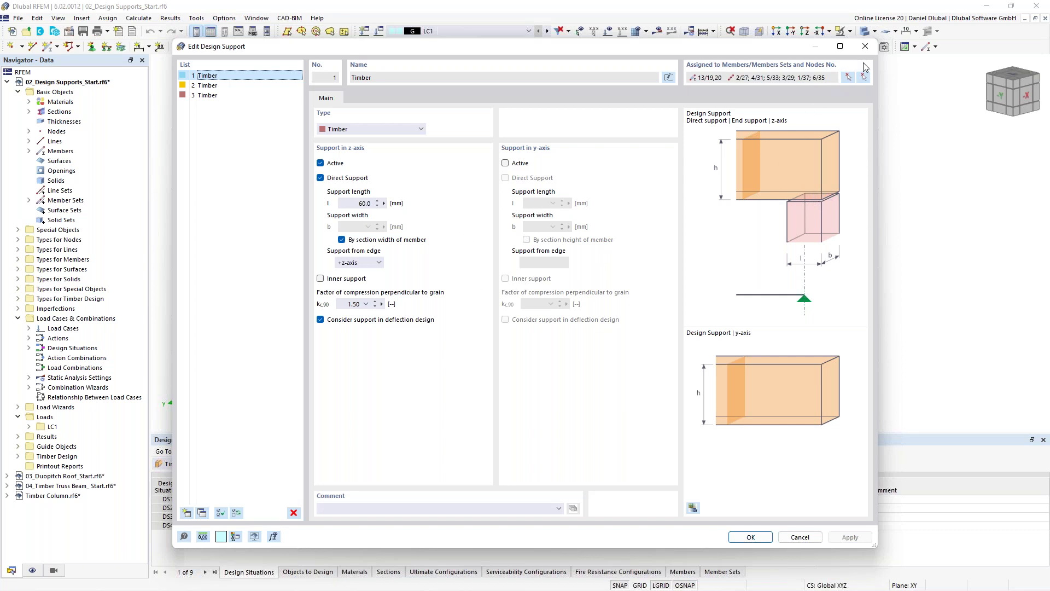
{"action": "left_click", "coordinate": [865, 47]}
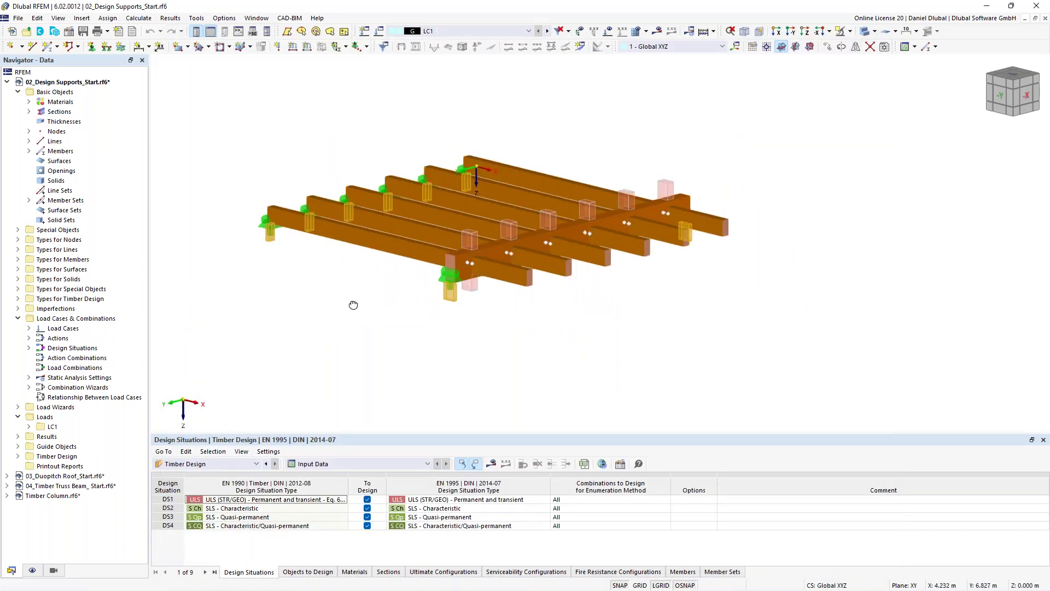
{"action": "middle_click_drag", "start_coordinate": [356, 312], "coordinate": [471, 269], "text": "ctrl"}
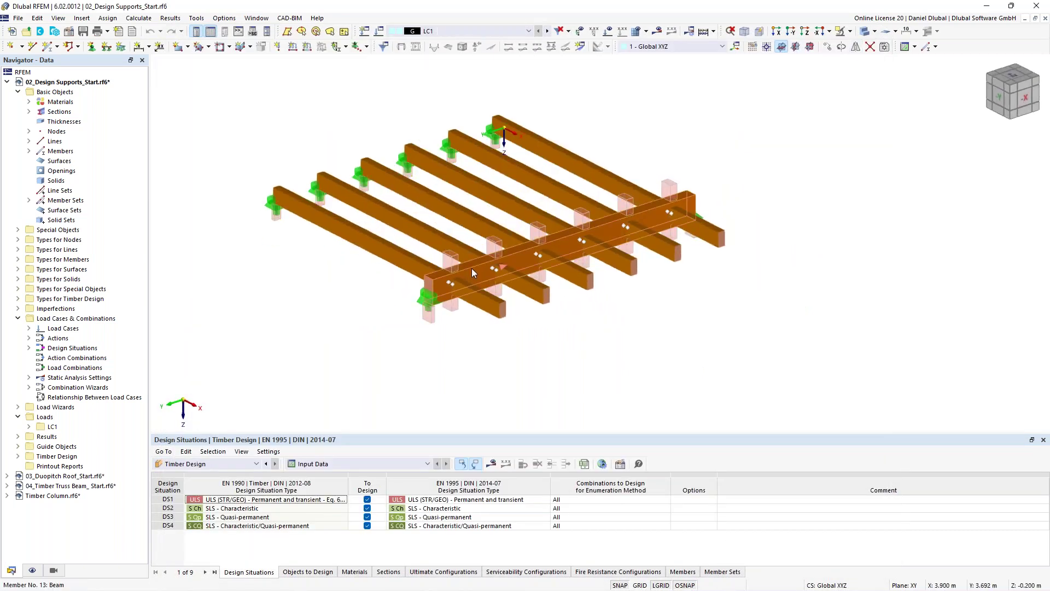
- Review the nodes on member, design supports and deflection segments of cross beam member 13, leaving the member unchanged
{"action": "double_click", "coordinate": [470, 292]}
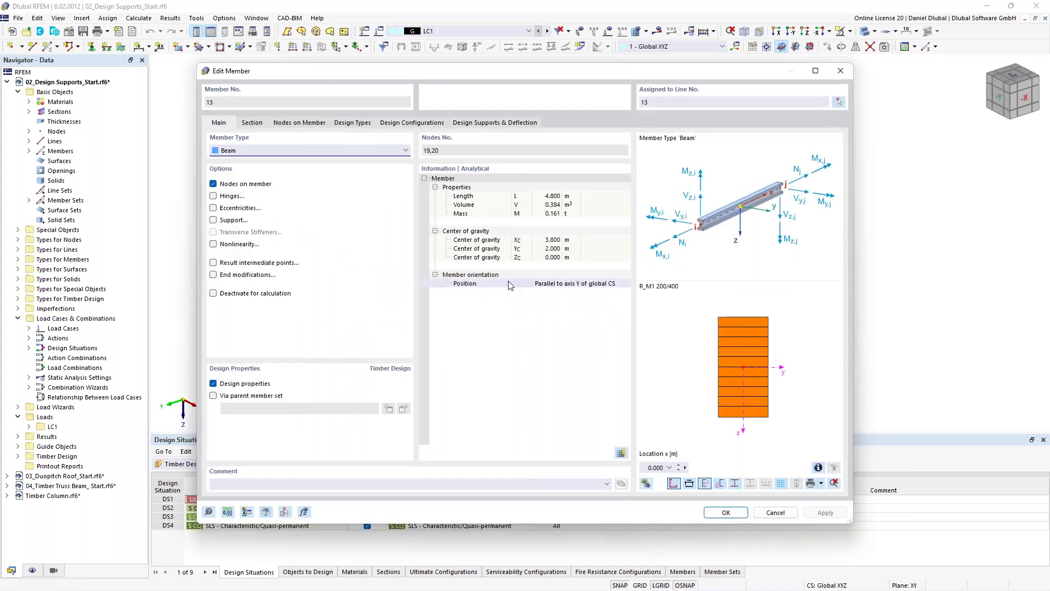
{"action": "left_click", "coordinate": [321, 126]}
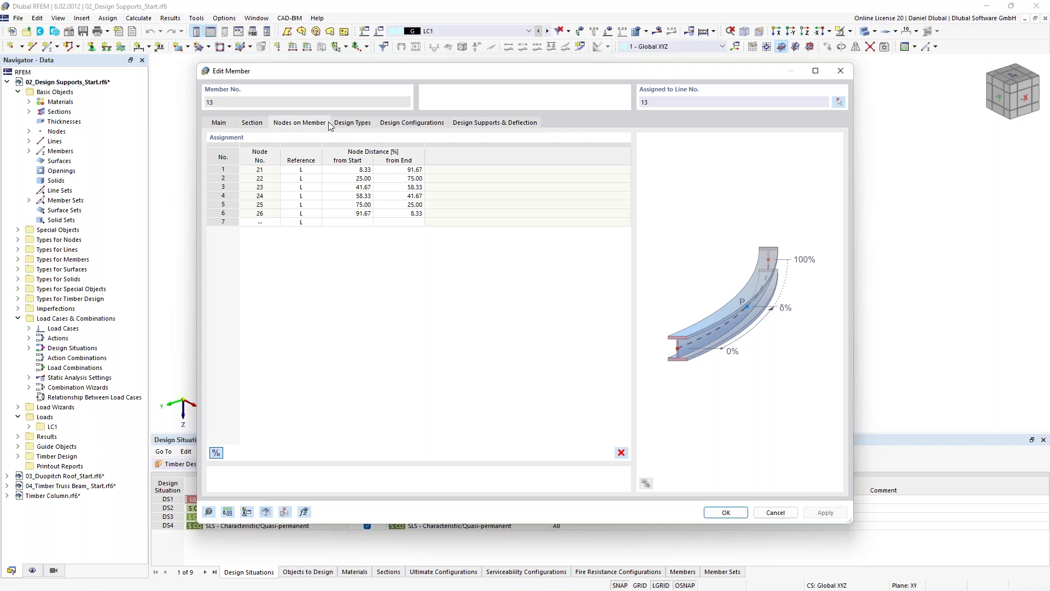
{"action": "left_click", "coordinate": [495, 122]}
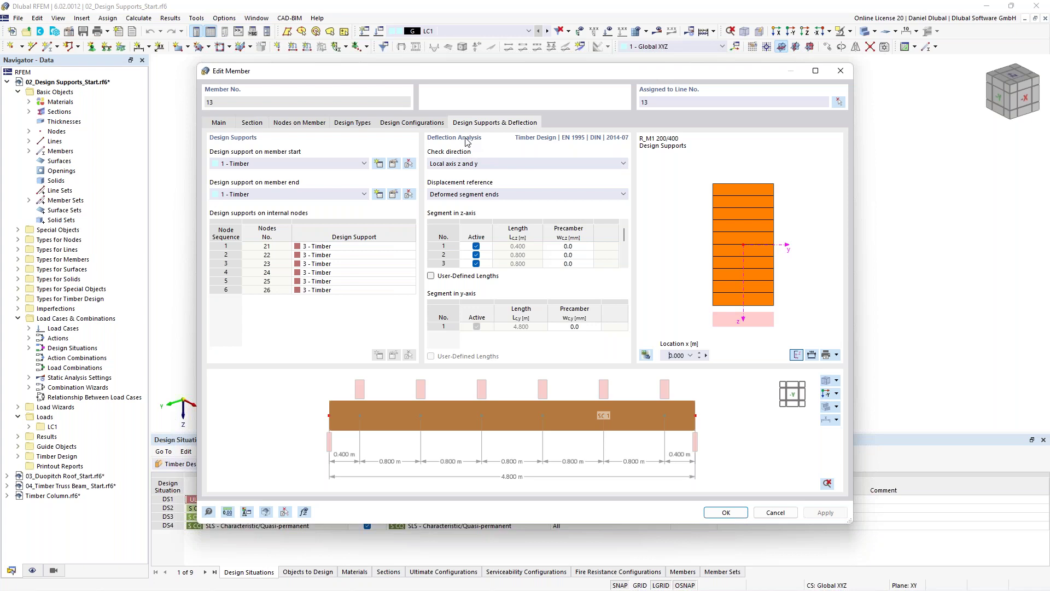
{"action": "mouse_move", "coordinate": [625, 235]}
{"action": "left_mouse_down"}
{"action": "mouse_move", "coordinate": [625, 262]}
{"action": "mouse_move", "coordinate": [625, 225]}
{"action": "left_mouse_up"}
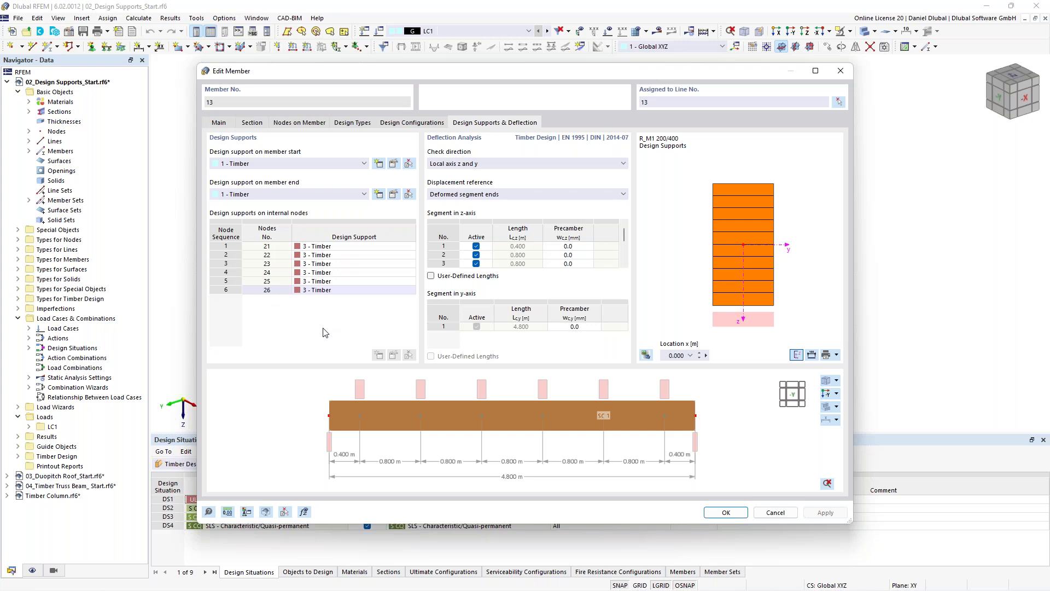
{"action": "left_click", "coordinate": [840, 70]}
- Calculate the static analysis and the timber design of the beam model
{"action": "middle_click_drag", "start_coordinate": [359, 115], "coordinate": [383, 140]}
{"action": "left_click", "coordinate": [714, 31]}
{"action": "left_click", "coordinate": [727, 46]}
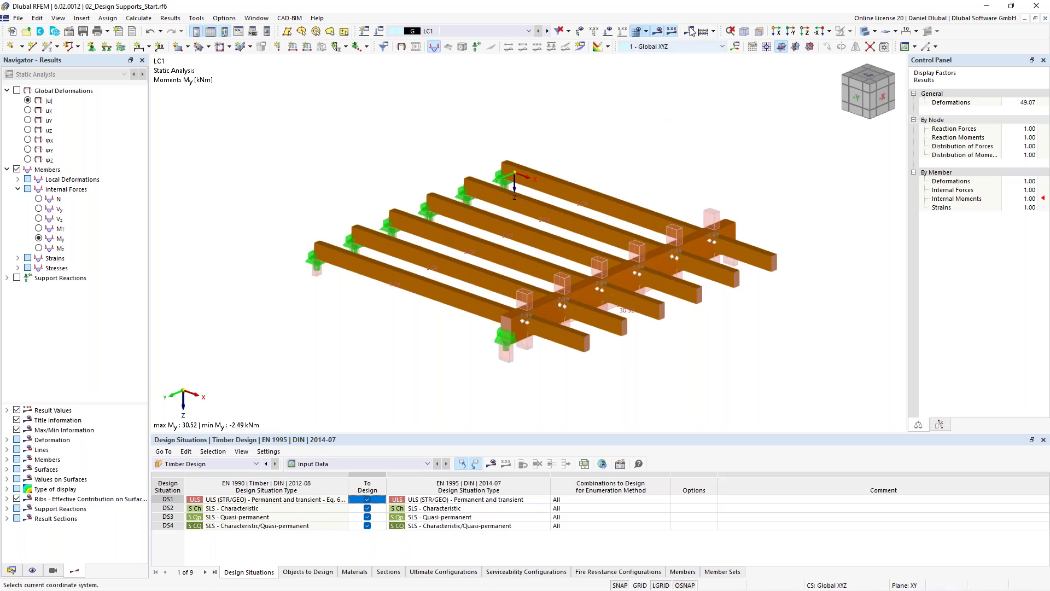
{"action": "left_click", "coordinate": [714, 32]}
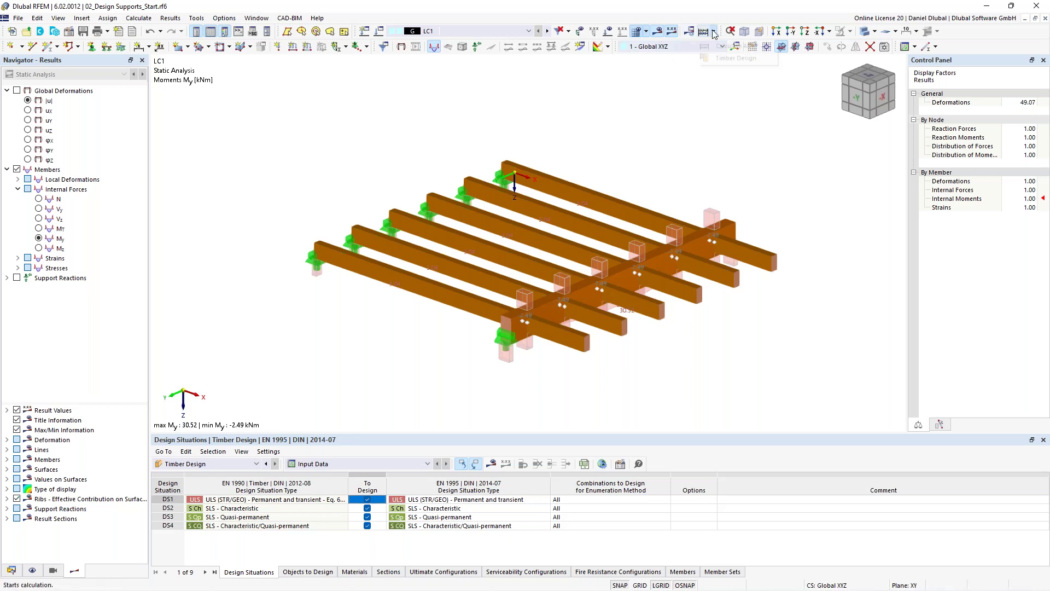
{"action": "left_click", "coordinate": [720, 59]}
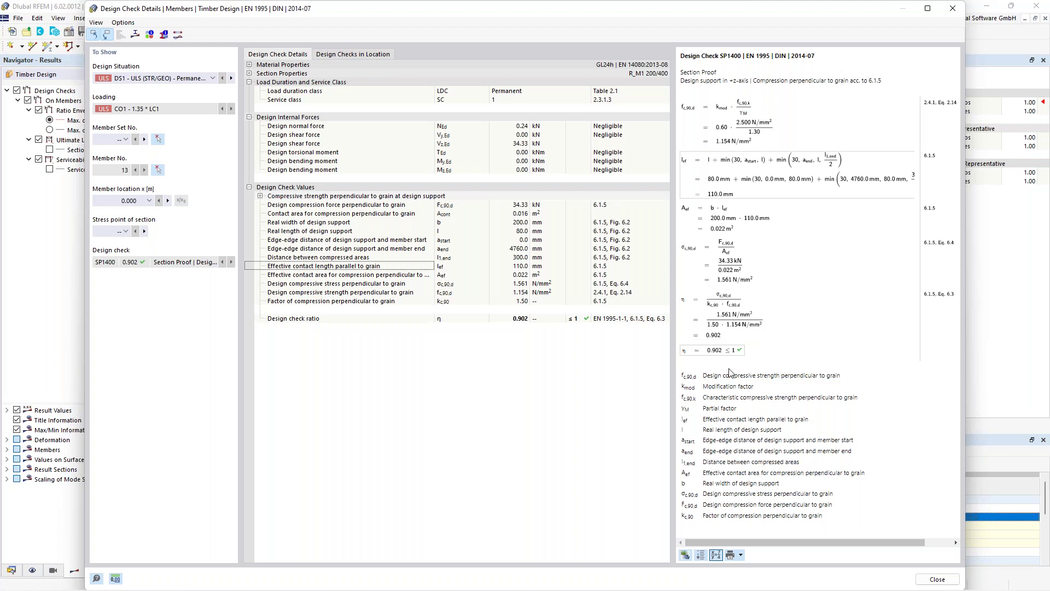
- Examine the effective contact length in the SP1400 check details for compression perpendicular to grain on member 13
{"action": "left_click_drag", "start_coordinate": [703, 419], "coordinate": [813, 424]}
{"action": "left_click", "coordinate": [814, 424]}
{"action": "left_click", "coordinate": [951, 10]}
- Open the parent member set 24,25 of beam member 24 and add a new local section reduction to it
{"action": "scroll", "coordinate": [321, 176], "scroll_direction": "down", "scroll_amount": 2}
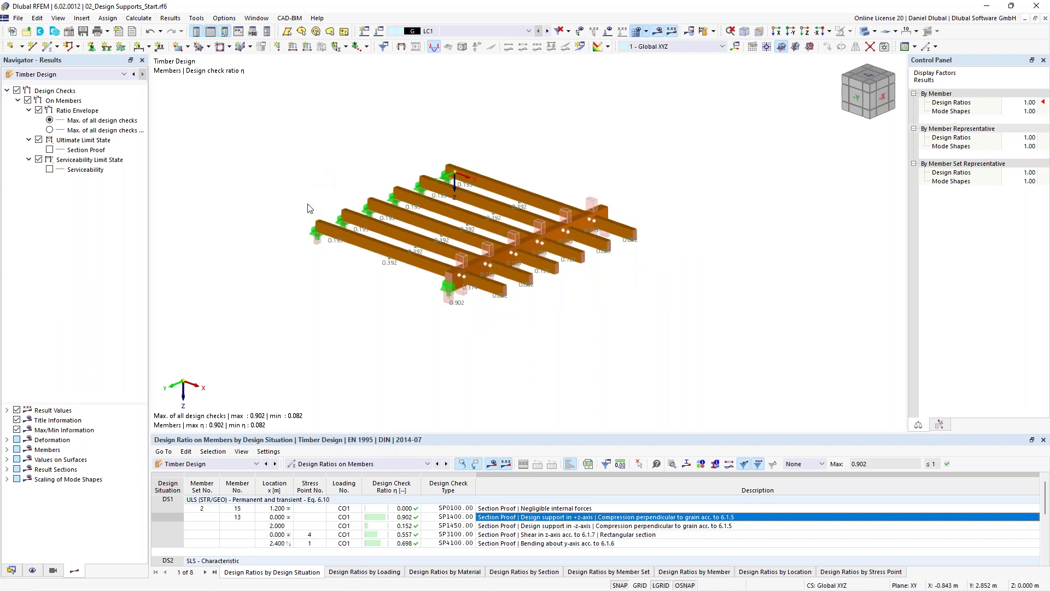
{"action": "scroll", "coordinate": [308, 204], "scroll_direction": "up", "scroll_amount": 3}
{"action": "middle_click_drag", "start_coordinate": [331, 182], "coordinate": [364, 167], "text": "ctrl"}
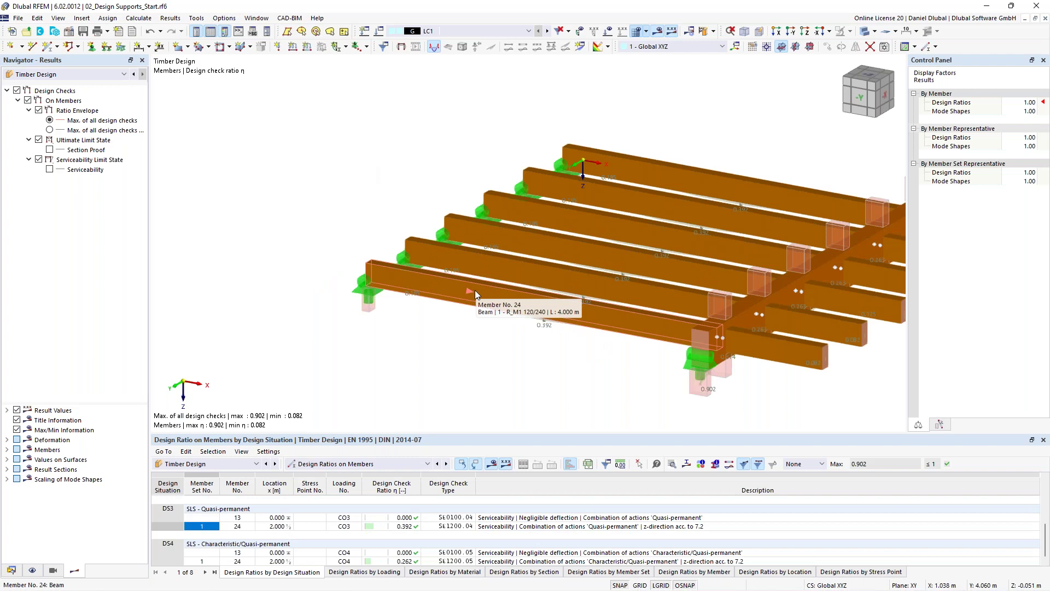
{"action": "double_click", "coordinate": [475, 290]}
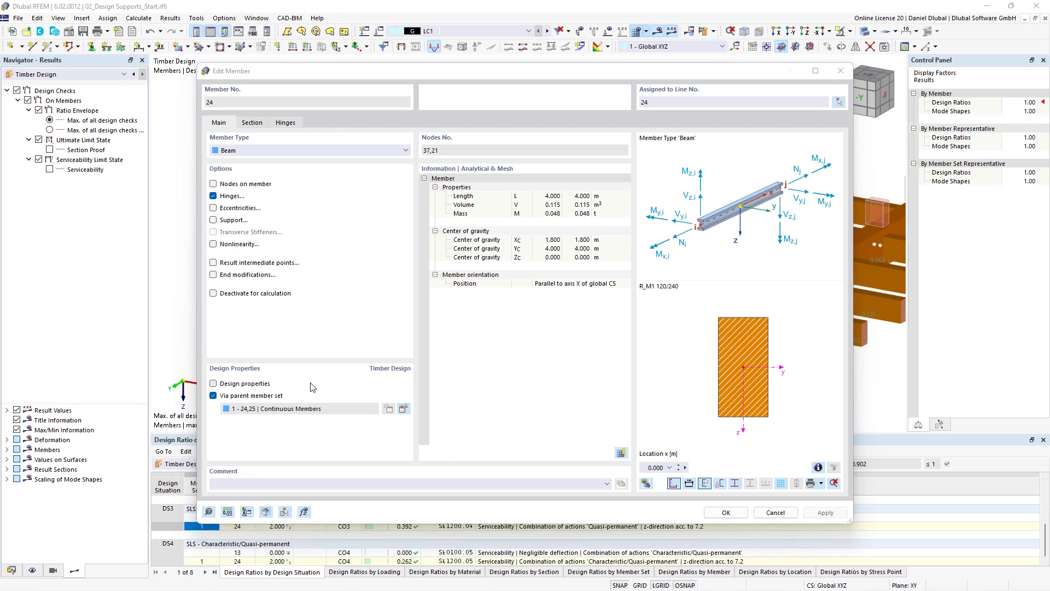
{"action": "left_click", "coordinate": [404, 410]}
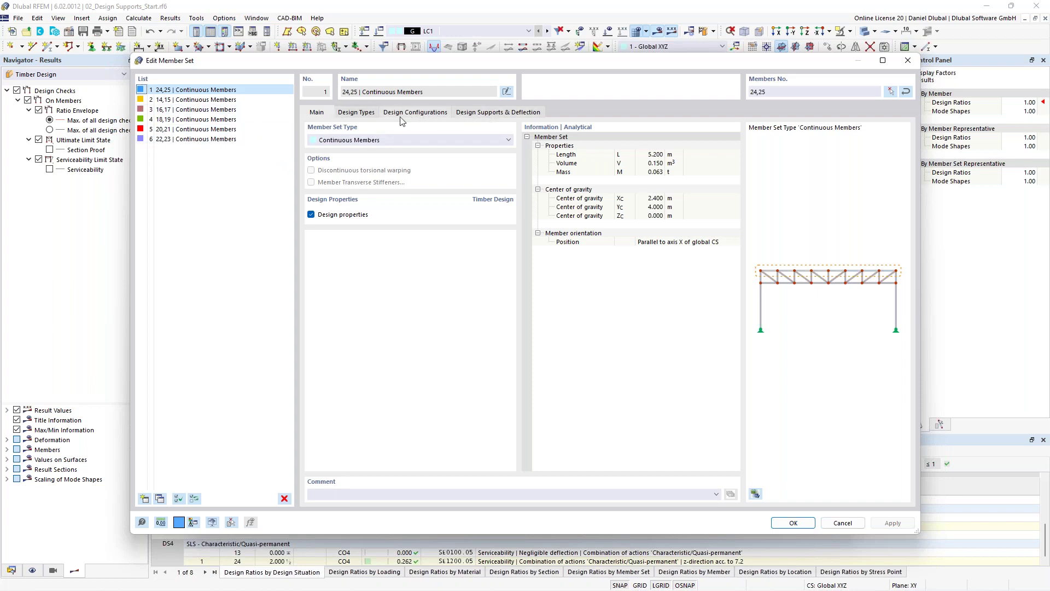
{"action": "left_click", "coordinate": [362, 113]}
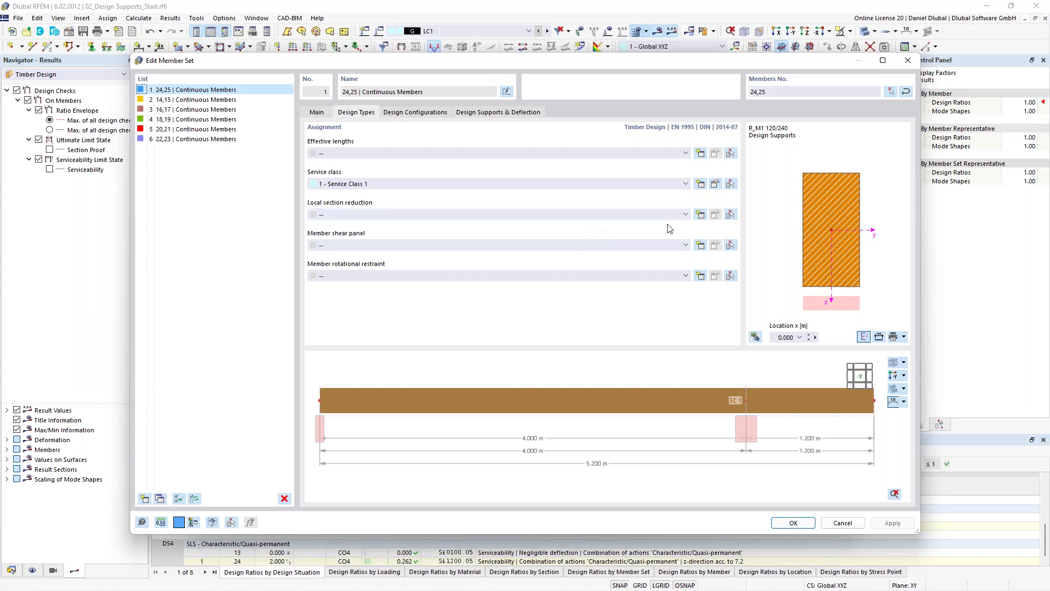
{"action": "left_click", "coordinate": [702, 215]}
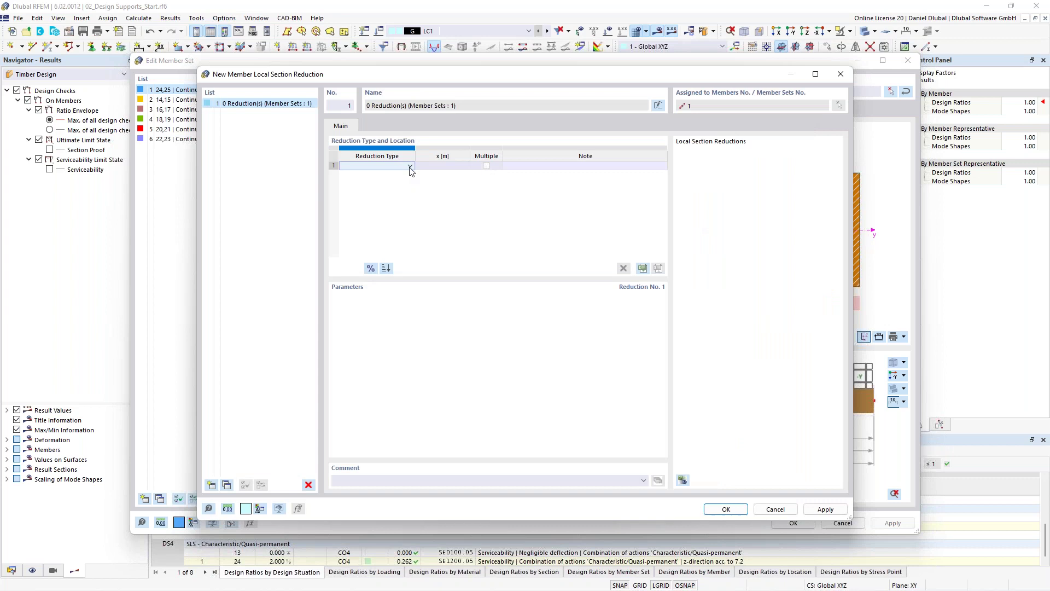
- Try the Inner Notch and End Notch types for the member set's first section reduction
{"action": "left_click", "coordinate": [408, 170]}
{"action": "left_click", "coordinate": [409, 167]}
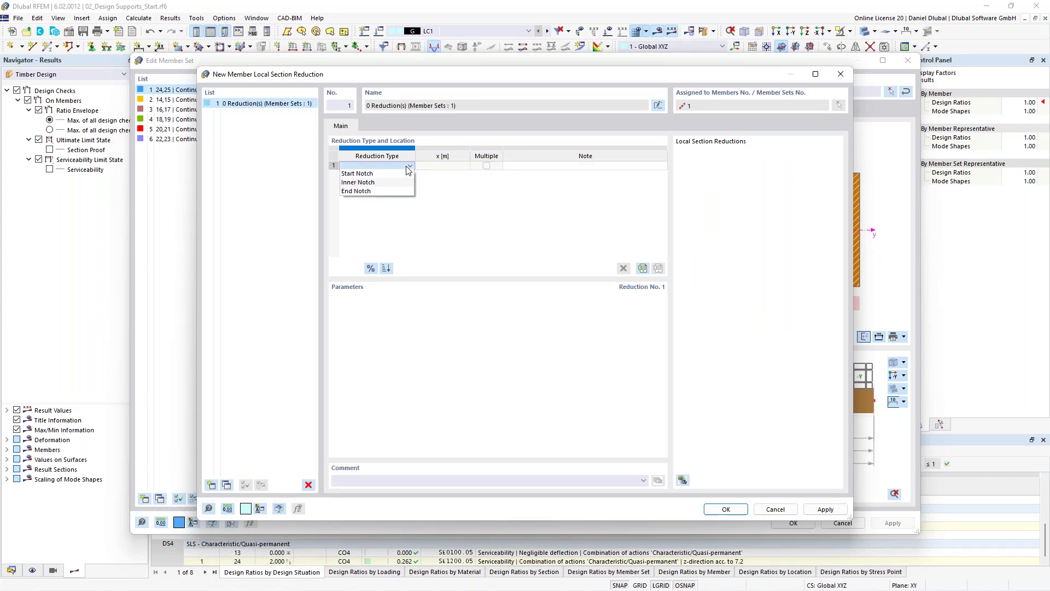
{"action": "left_click", "coordinate": [374, 183]}
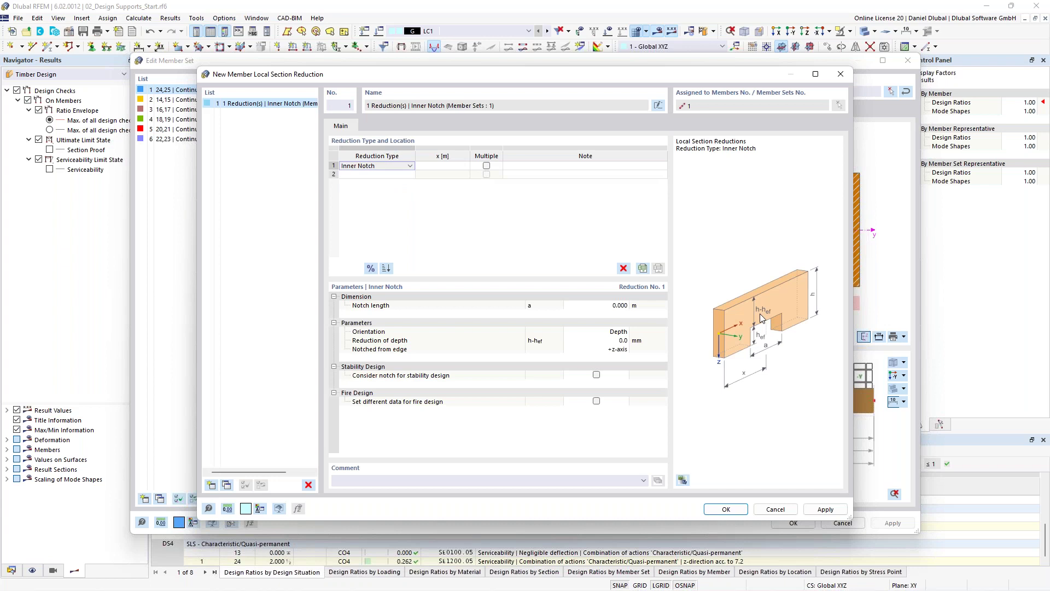
{"action": "left_click", "coordinate": [405, 166]}
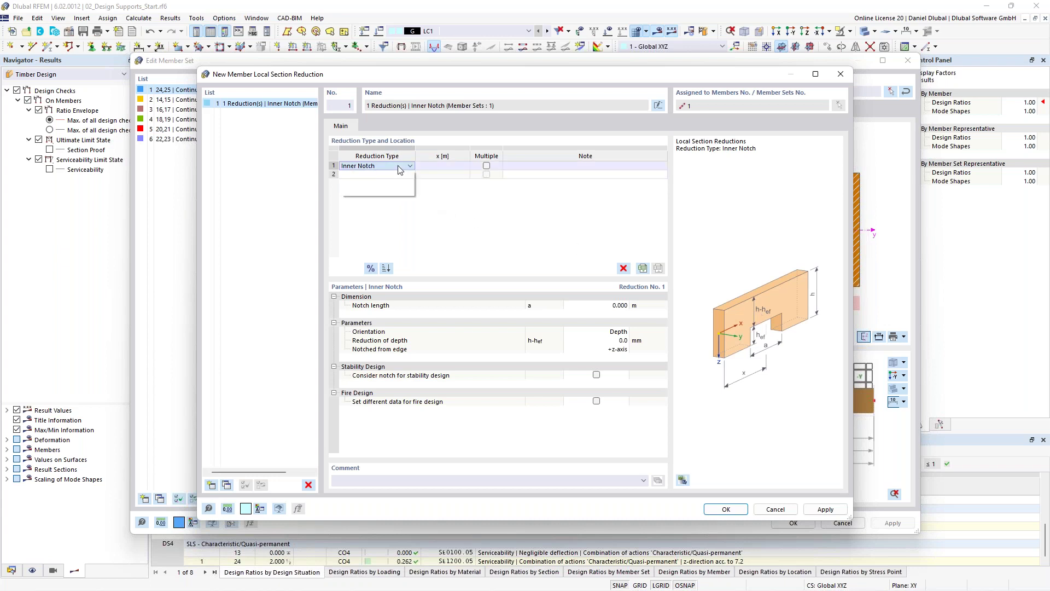
{"action": "left_click", "coordinate": [389, 188]}
- Change the member set's first section reduction to a Start Notch with a notch length of 0.040 m
{"action": "left_click", "coordinate": [409, 166]}
{"action": "left_click", "coordinate": [394, 175]}
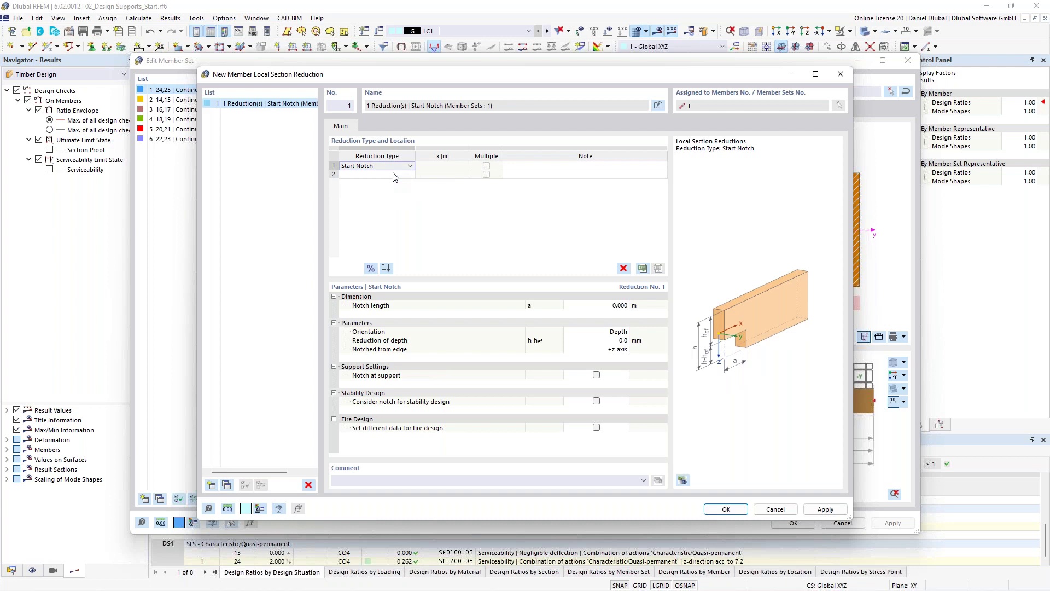
{"action": "left_click", "coordinate": [602, 305]}
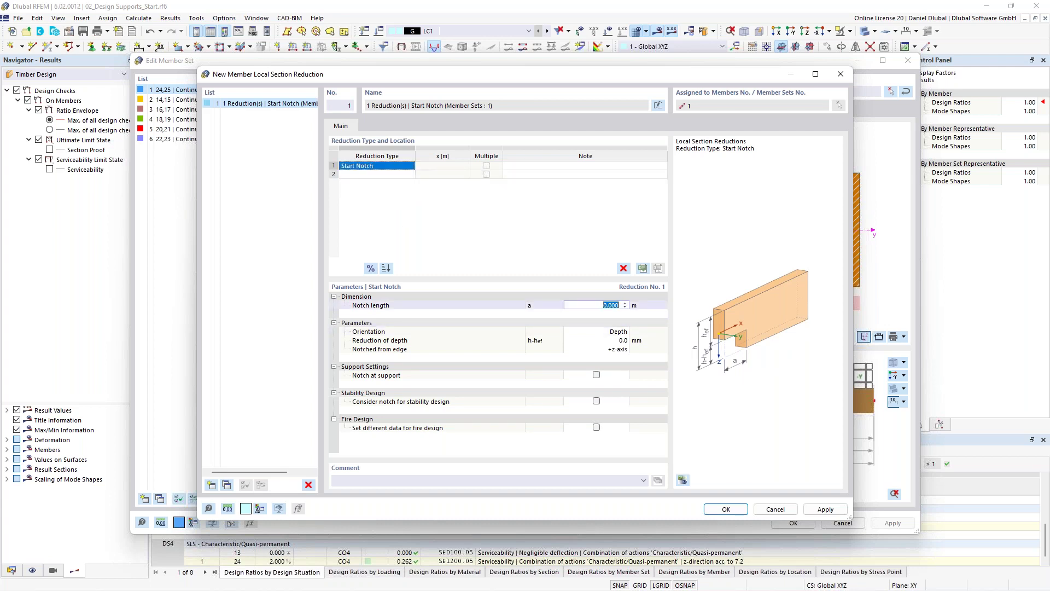
{"action": "type", "text": "0.04"}
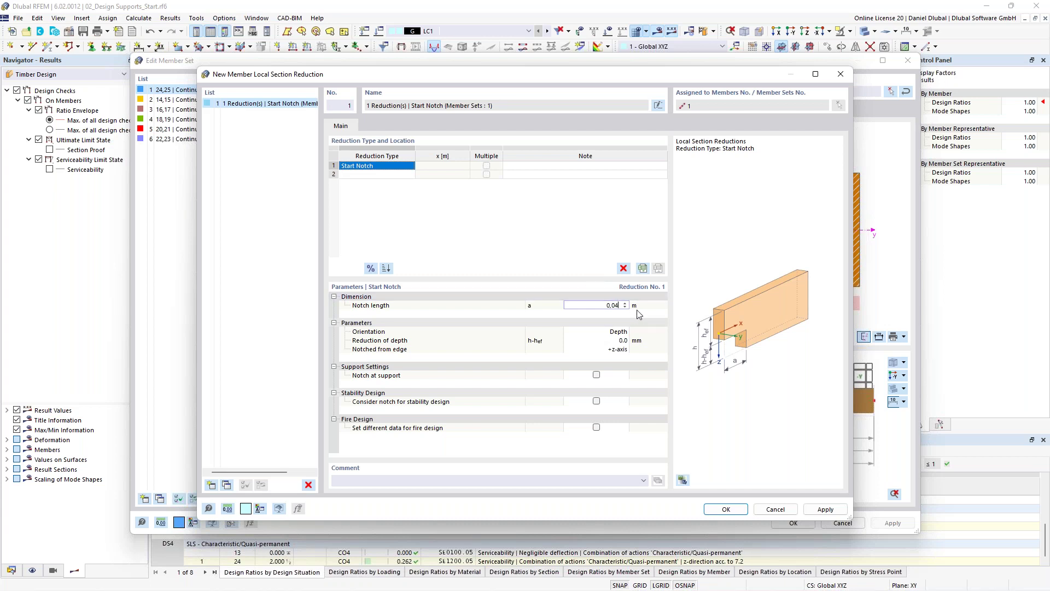
- Give the start notch a 100 mm depth reduction from the +z-axis edge, enable Notch at support, and accept the reduction
{"action": "left_click", "coordinate": [596, 332]}
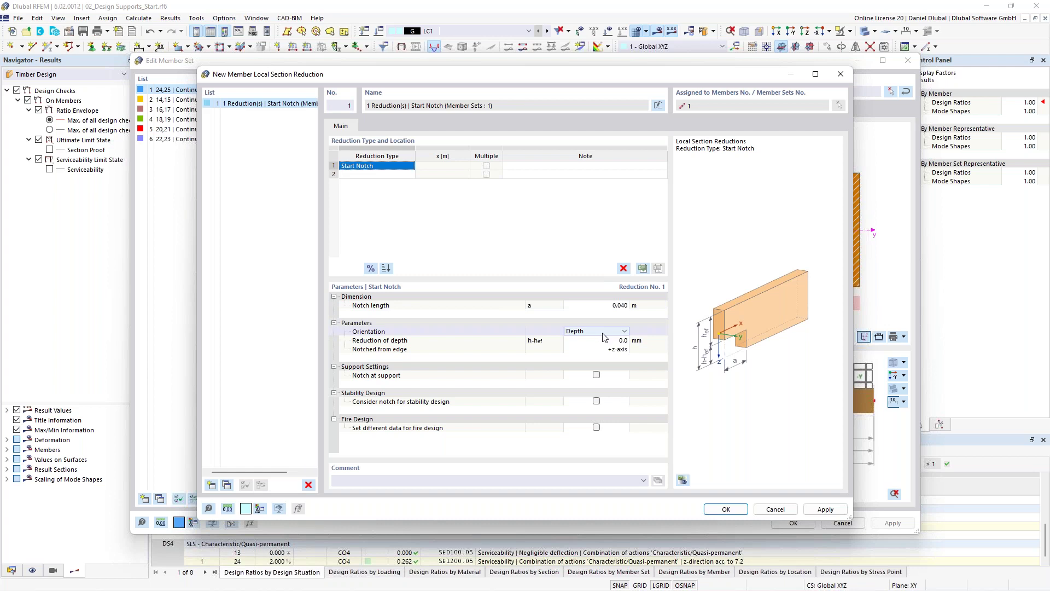
{"action": "left_click", "coordinate": [614, 335]}
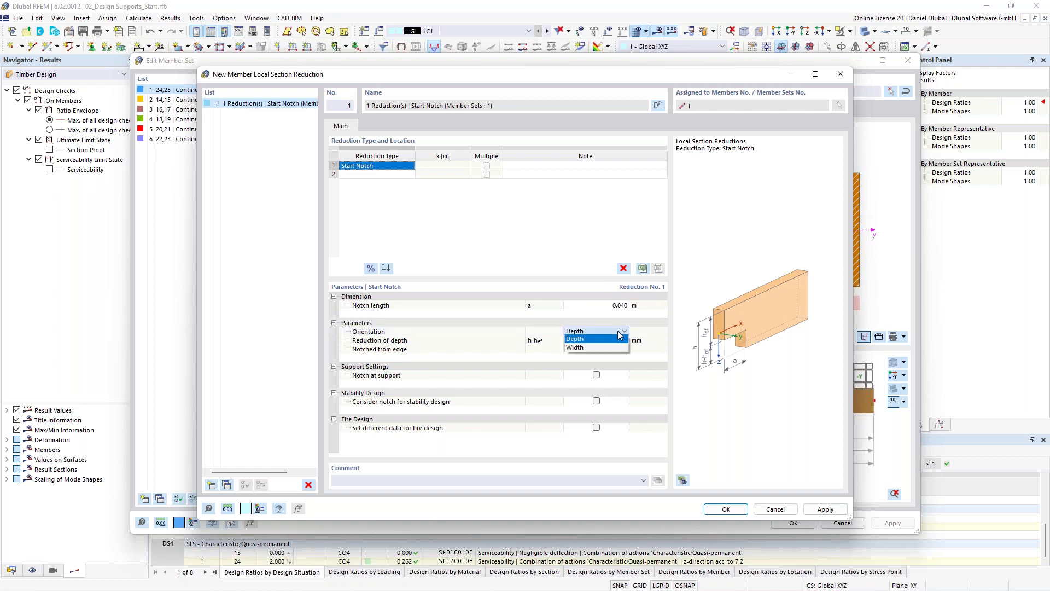
{"action": "left_click", "coordinate": [606, 340]}
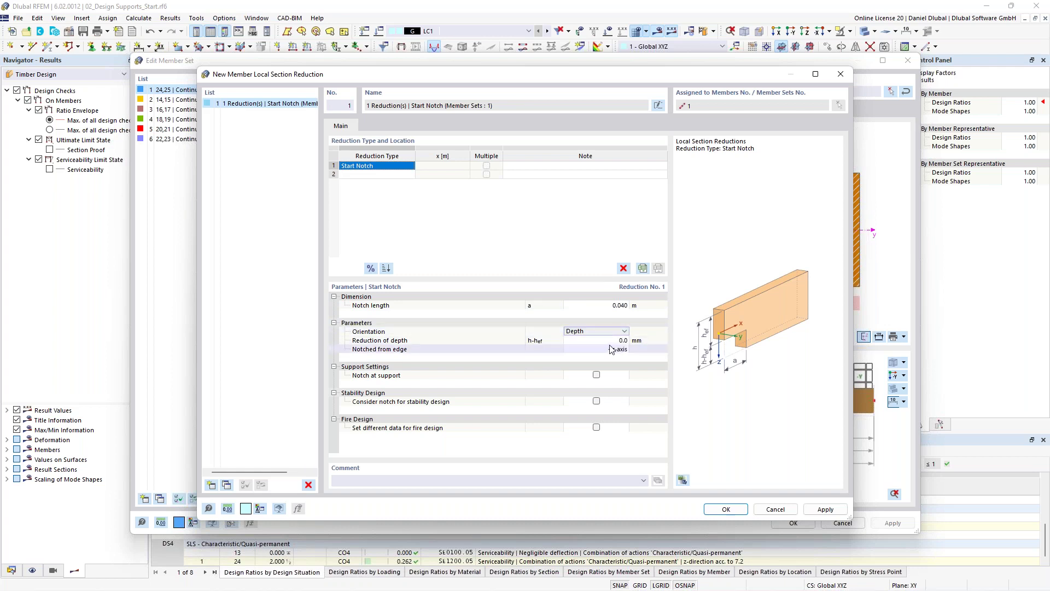
{"action": "left_click", "coordinate": [617, 341]}
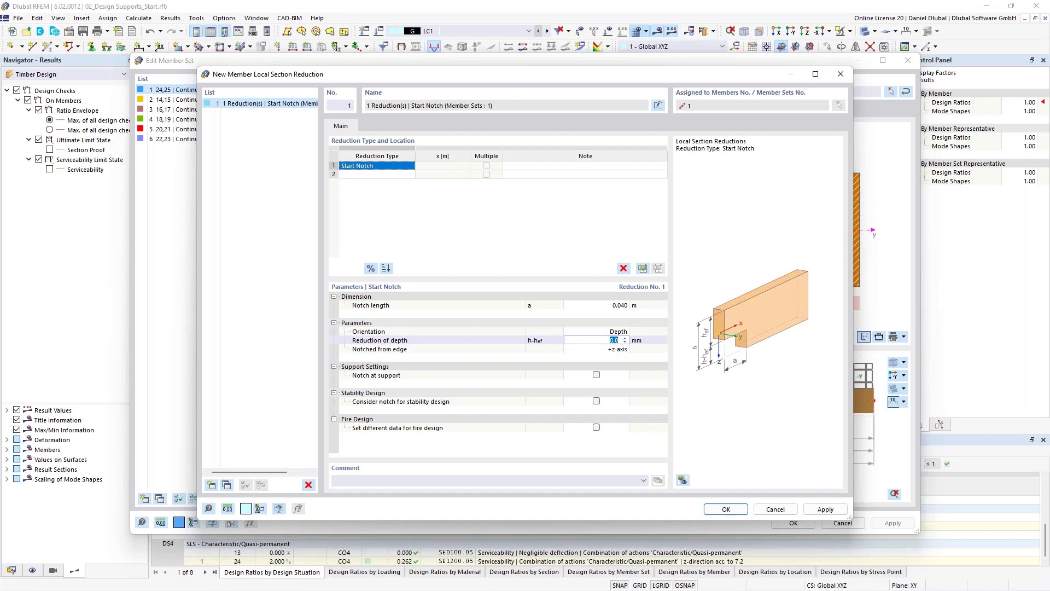
{"action": "type", "text": "100"}
{"action": "left_click", "coordinate": [613, 350]}
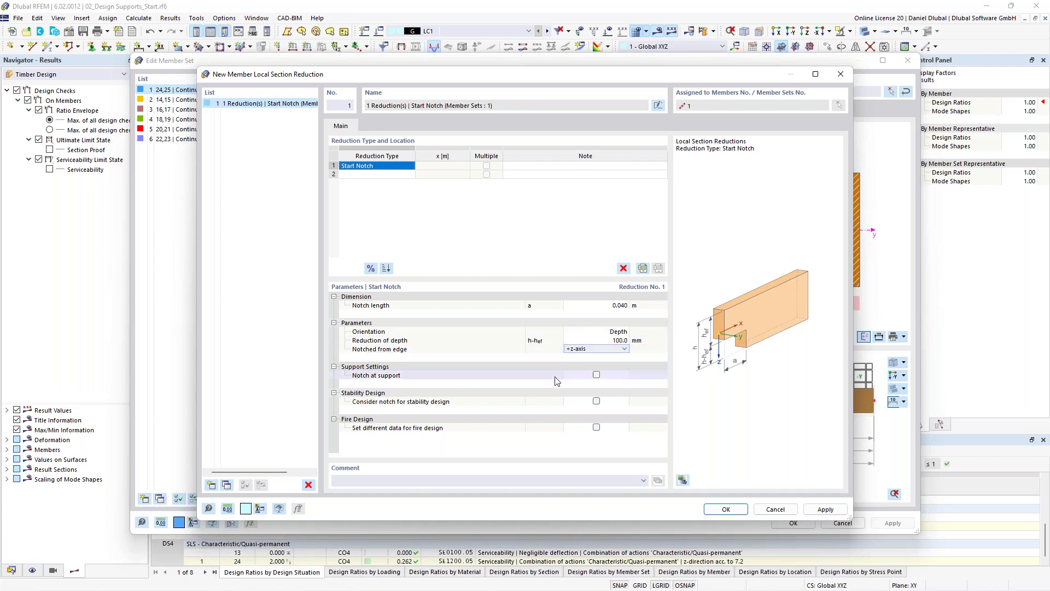
{"action": "left_click", "coordinate": [596, 375]}
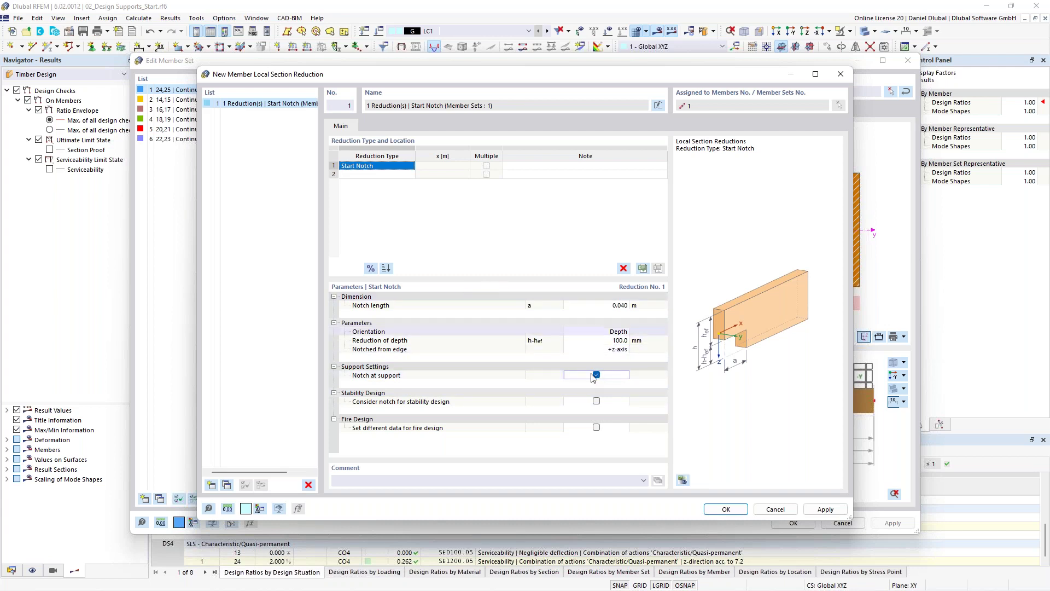
{"action": "left_click", "coordinate": [735, 513]}
- Examine the start notch above the support in the member set preview, and accept the member set and member edits
{"action": "left_click", "coordinate": [571, 347]}
{"action": "scroll", "coordinate": [312, 423], "scroll_direction": "up", "scroll_amount": 3}
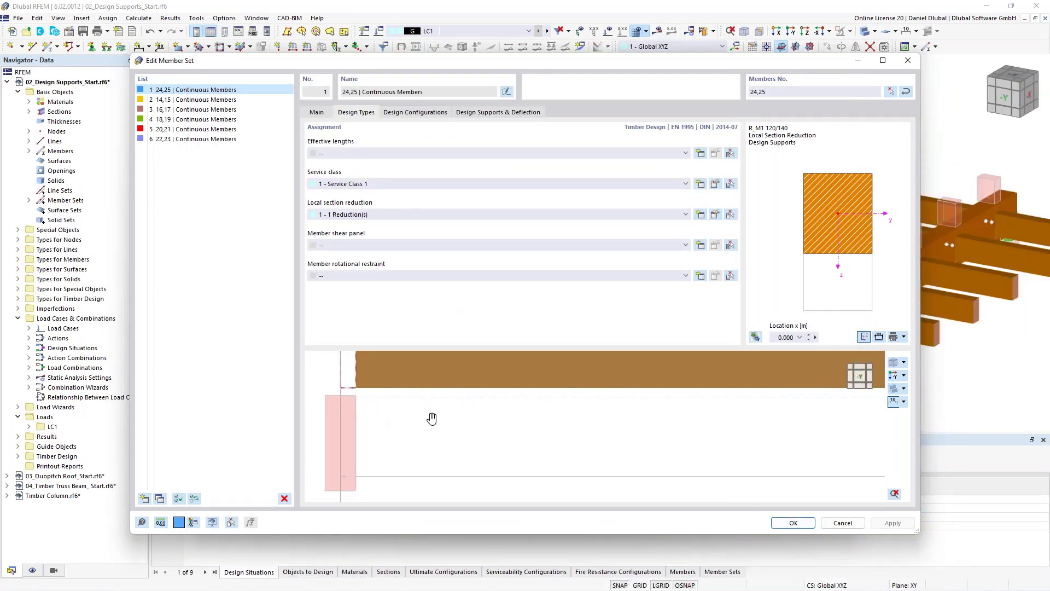
{"action": "scroll", "coordinate": [433, 419], "scroll_direction": "up", "scroll_amount": 3}
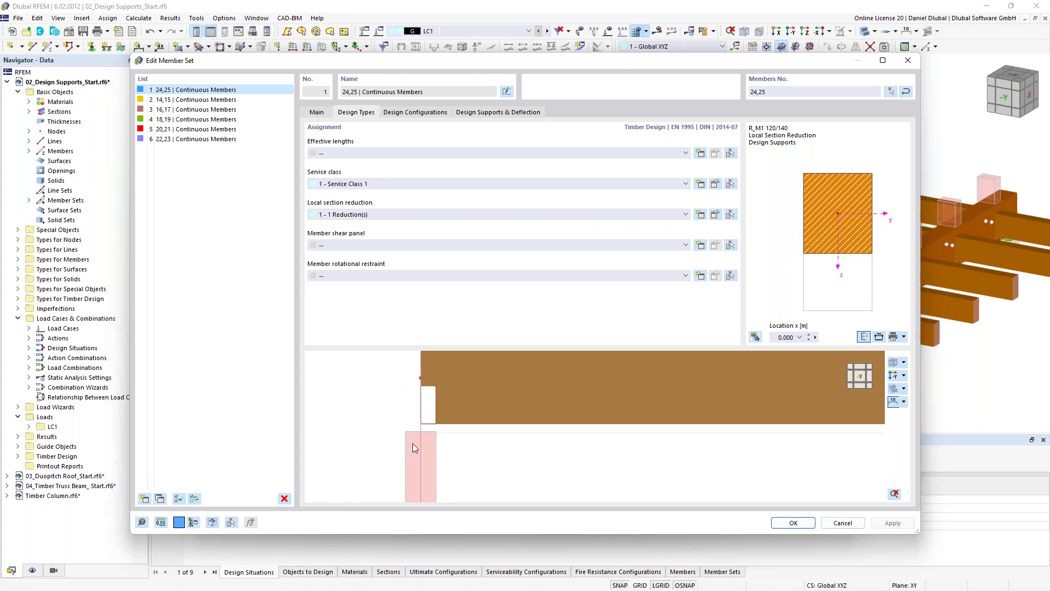
{"action": "scroll", "coordinate": [418, 443], "scroll_direction": "down", "scroll_amount": 2}
{"action": "scroll", "coordinate": [425, 451], "scroll_direction": "down", "scroll_amount": 2}
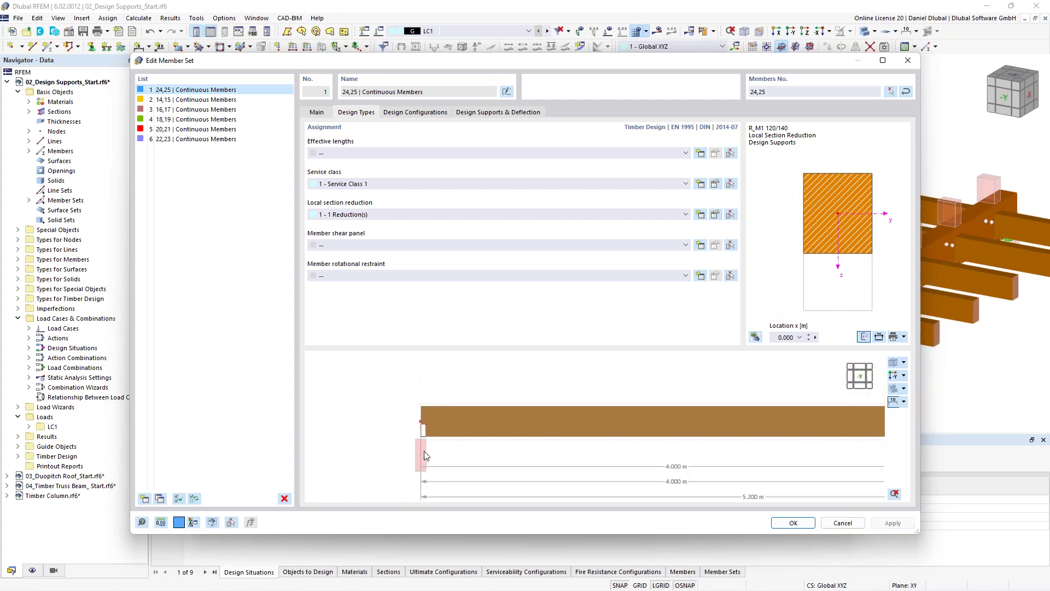
{"action": "middle_click_drag", "start_coordinate": [587, 375], "coordinate": [483, 381]}
{"action": "scroll", "coordinate": [468, 363], "scroll_direction": "down", "scroll_amount": 2}
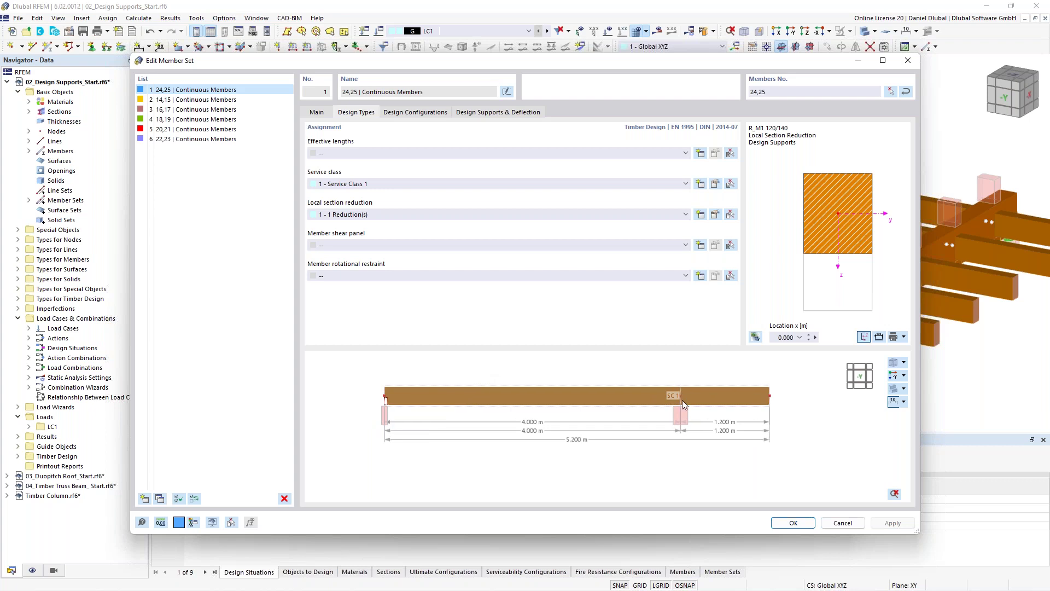
{"action": "left_click", "coordinate": [794, 522]}
{"action": "left_click", "coordinate": [727, 511]}
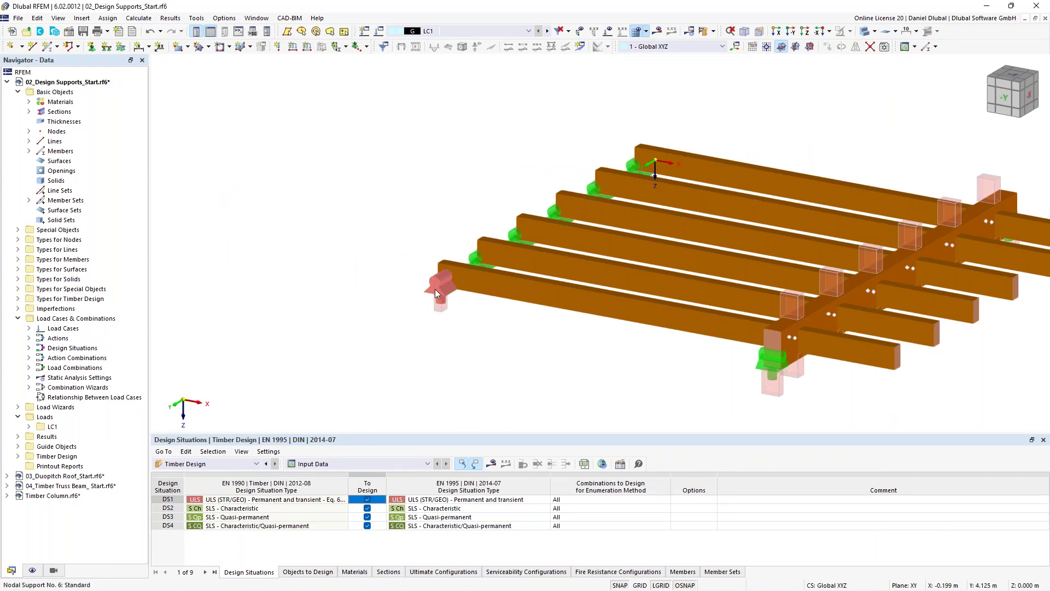
- Hide the nodal support at the notched end of member 24 and inspect the notch in the model
{"action": "scroll", "coordinate": [441, 284], "scroll_direction": "up", "scroll_amount": 3}
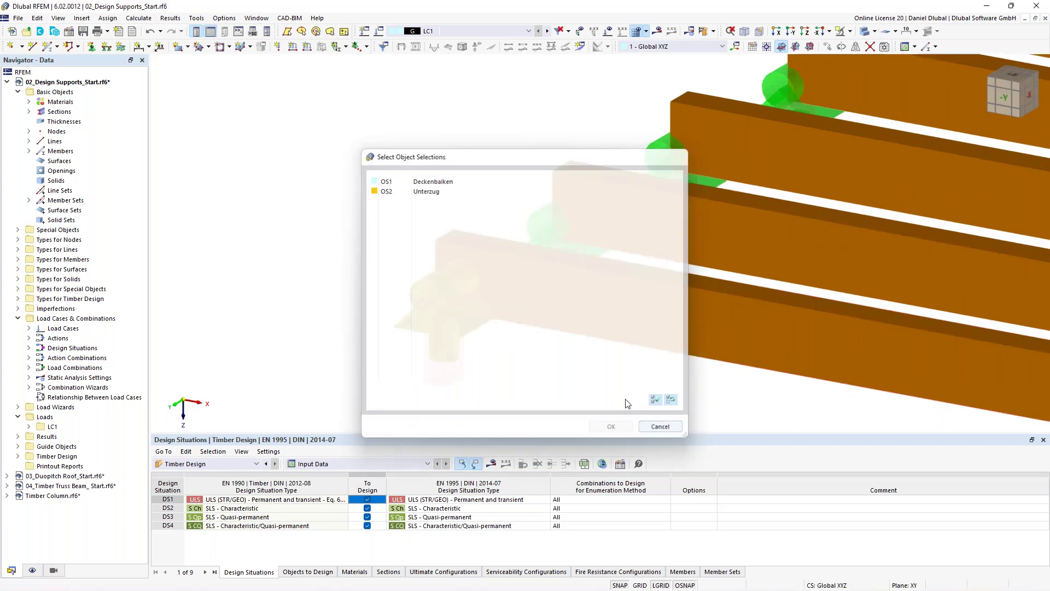
{"action": "right_click", "coordinate": [427, 300]}
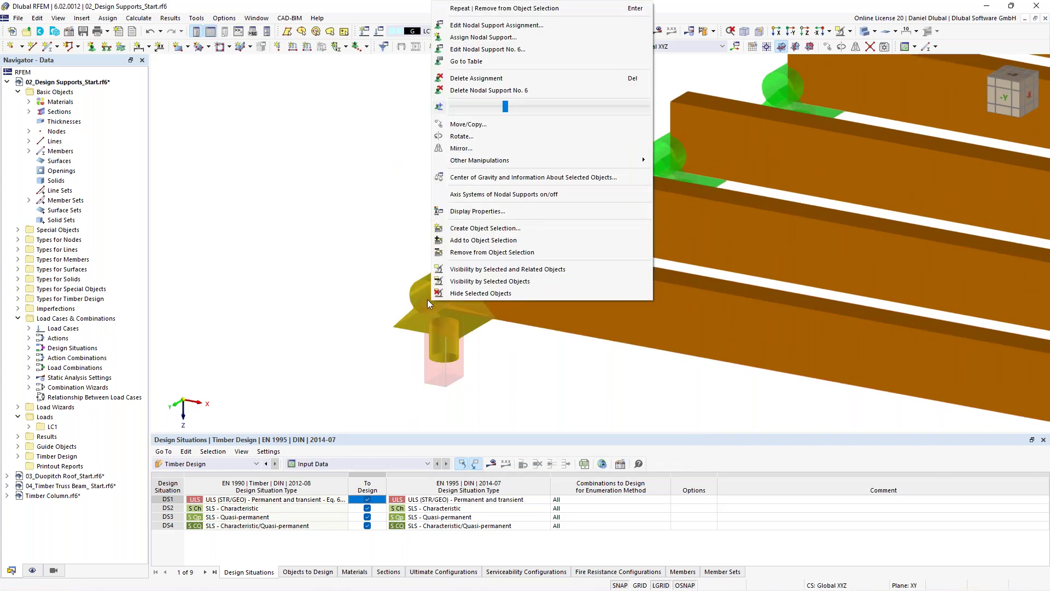
{"action": "left_click", "coordinate": [480, 294]}
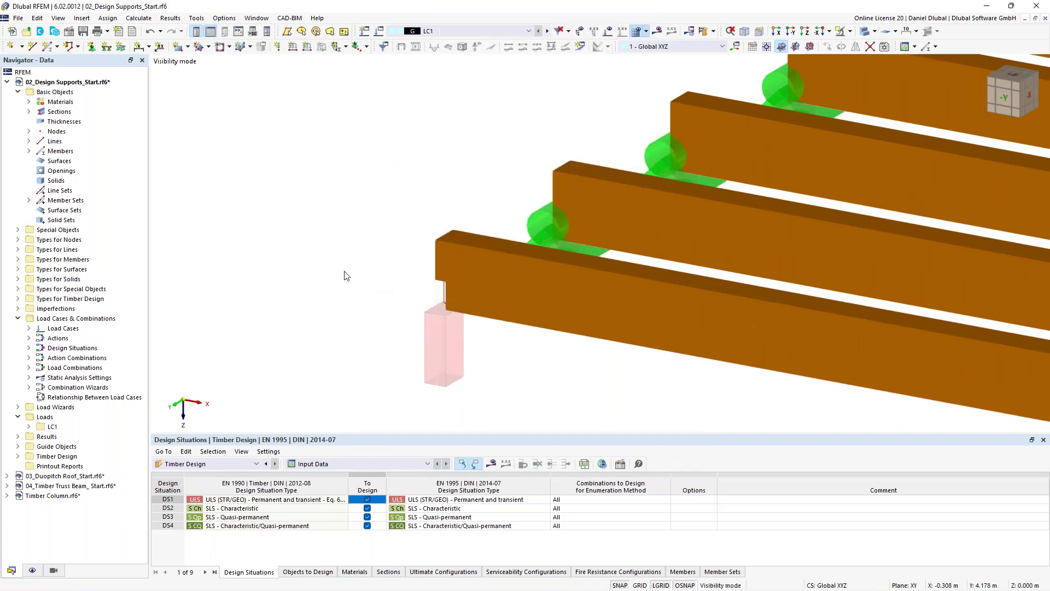
{"action": "middle_click_drag", "start_coordinate": [347, 276], "coordinate": [477, 302], "text": "ctrl"}
{"action": "scroll", "coordinate": [482, 303], "scroll_direction": "up", "scroll_amount": 5}
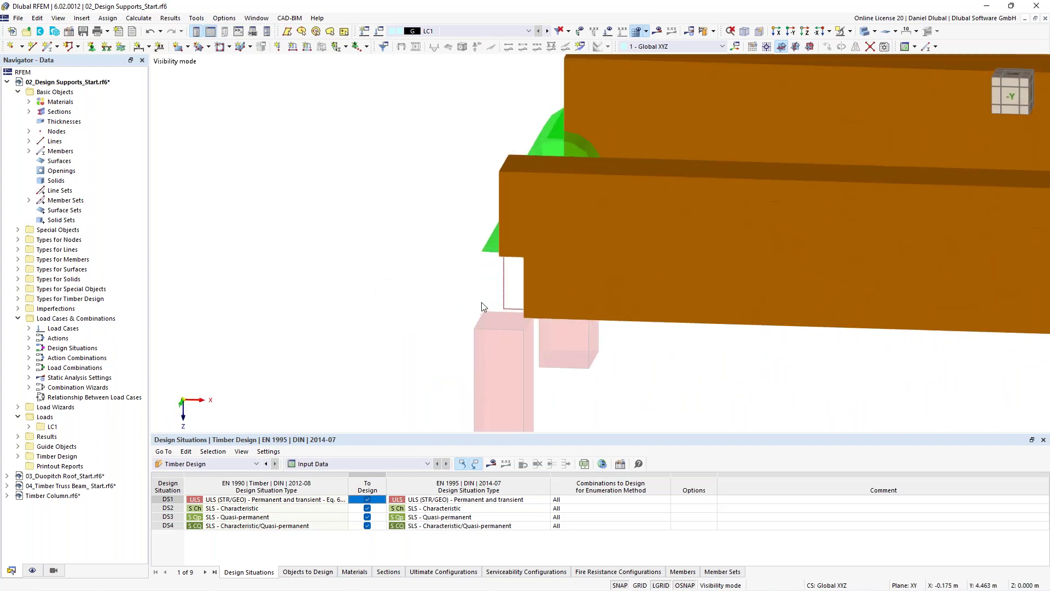
{"action": "scroll", "coordinate": [482, 303], "scroll_direction": "down", "scroll_amount": 5}
{"action": "scroll", "coordinate": [482, 302], "scroll_direction": "down", "scroll_amount": 3}
{"action": "middle_click_drag", "start_coordinate": [439, 243], "coordinate": [353, 263], "text": "ctrl"}
- Recalculate the timber design and review the SP3150 notch at support check of member 24 in the design ratio results
{"action": "left_click", "coordinate": [711, 28]}
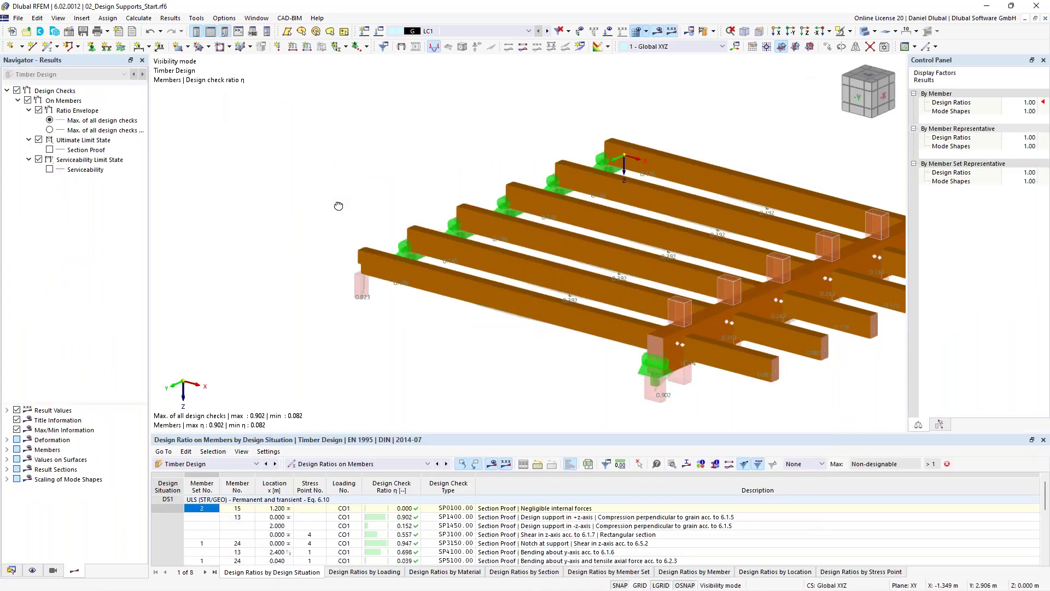
{"action": "middle_click_drag", "start_coordinate": [338, 206], "coordinate": [353, 194], "text": "ctrl"}
{"action": "scroll", "coordinate": [467, 349], "scroll_direction": "down", "scroll_amount": 2}
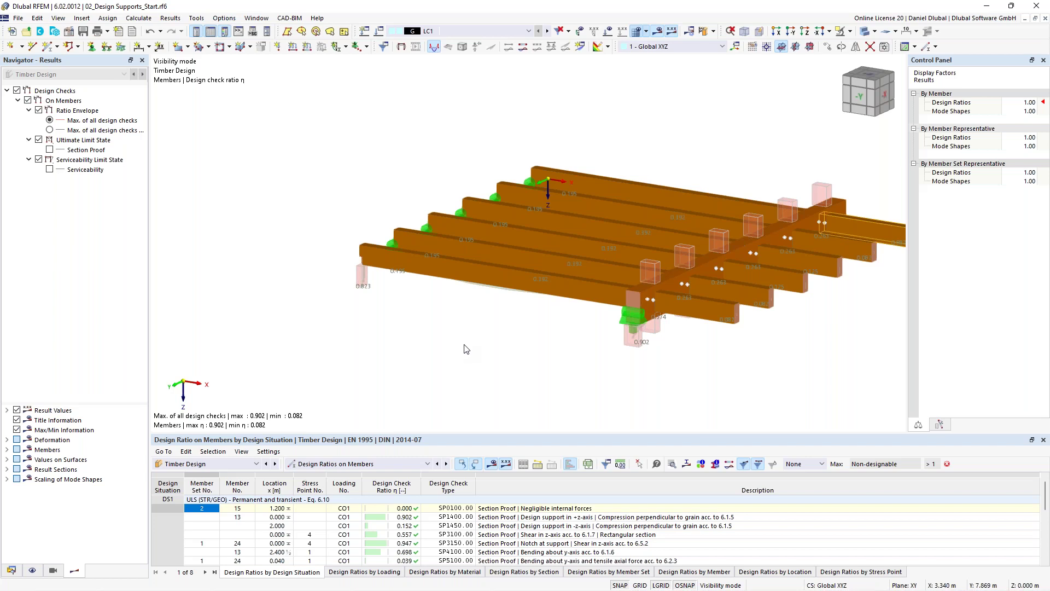
{"action": "left_click", "coordinate": [758, 464]}
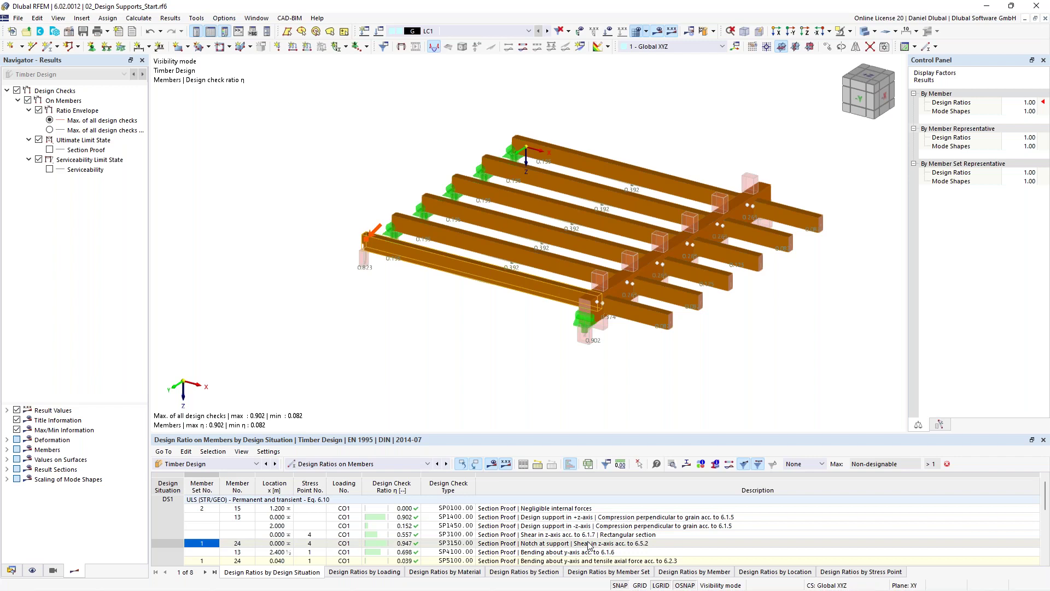
{"action": "left_click", "coordinate": [811, 464]}
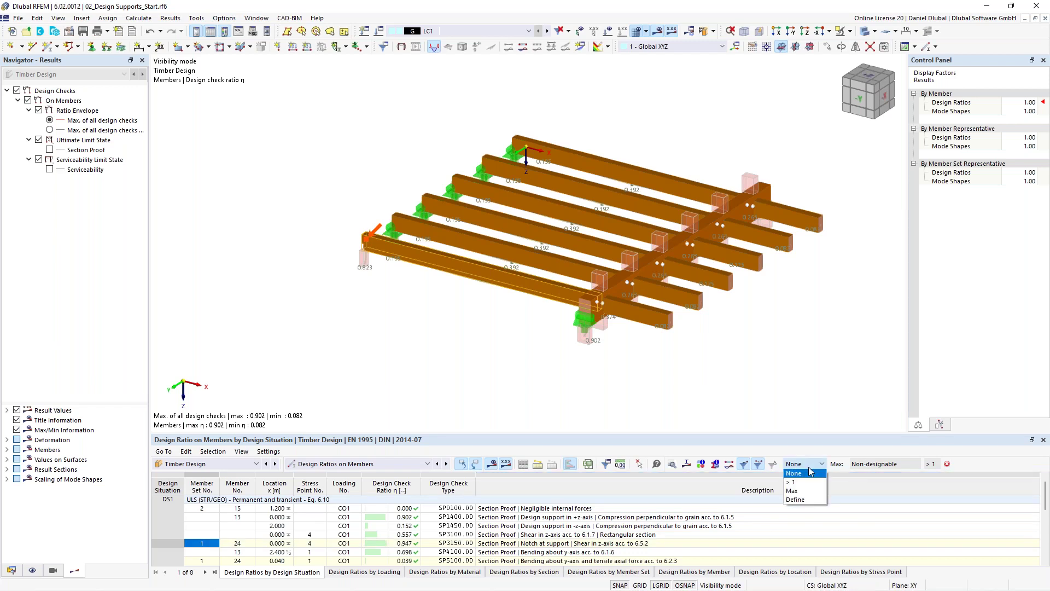
{"action": "left_click", "coordinate": [811, 473]}
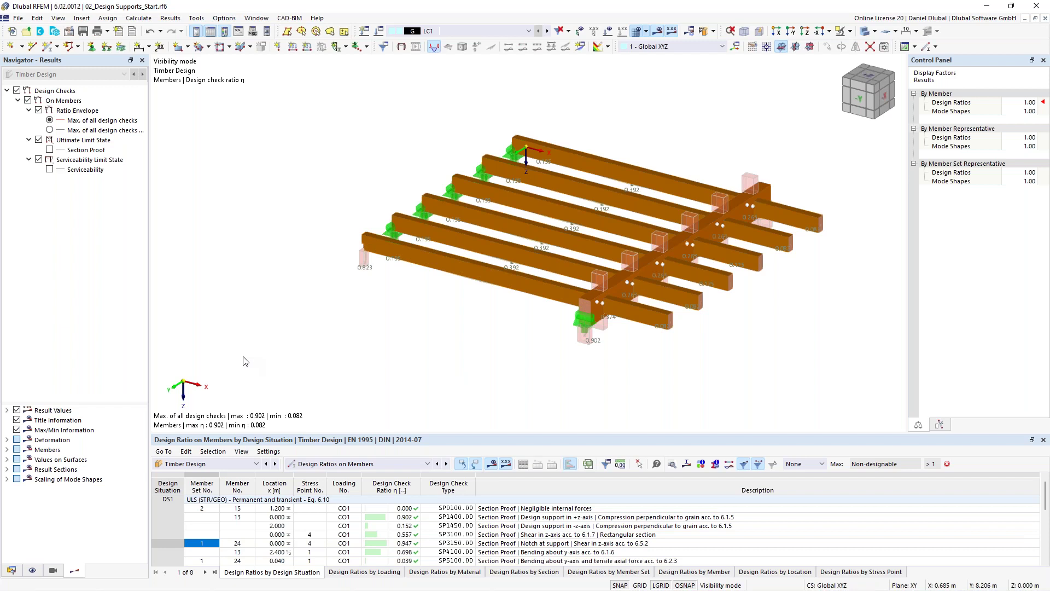
{"action": "scroll", "coordinate": [388, 298], "scroll_direction": "down", "scroll_amount": 1}
{"action": "scroll", "coordinate": [332, 190], "scroll_direction": "down", "scroll_amount": 1}
{"action": "middle_click_drag", "start_coordinate": [332, 189], "coordinate": [323, 187], "text": "ctrl"}
{"action": "scroll", "coordinate": [501, 268], "scroll_direction": "up", "scroll_amount": 2}
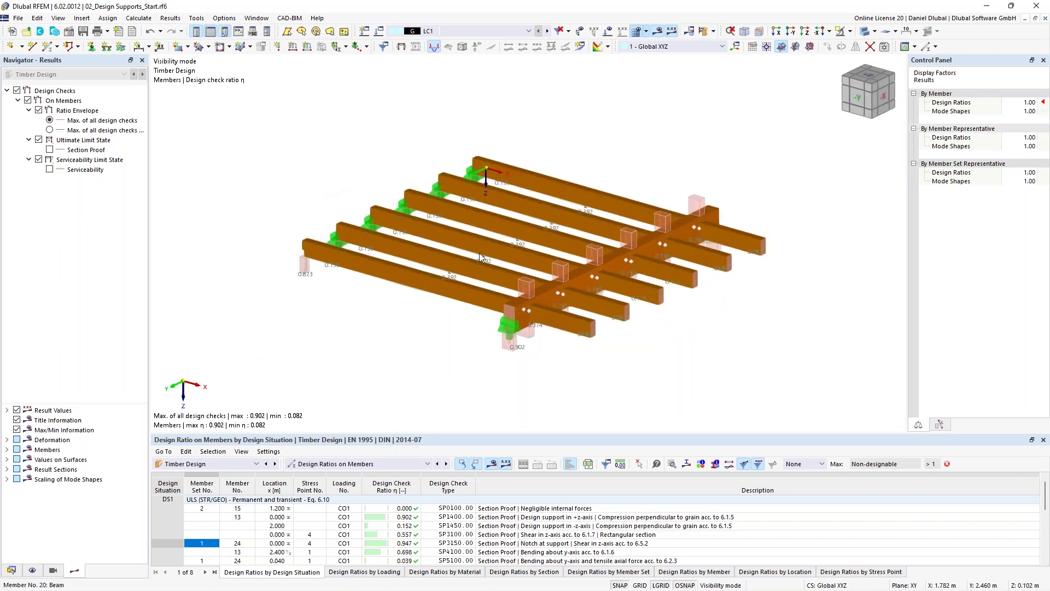
{"action": "middle_click_drag", "start_coordinate": [268, 167], "coordinate": [306, 197], "text": "ctrl"}
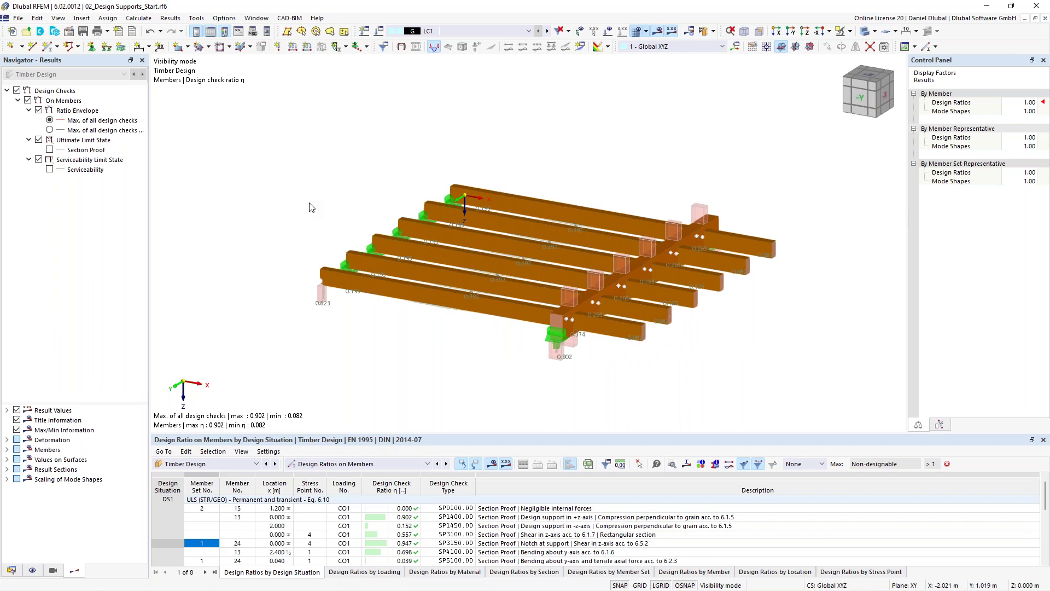
{"action": "scroll", "coordinate": [288, 190], "scroll_direction": "down", "scroll_amount": 1}
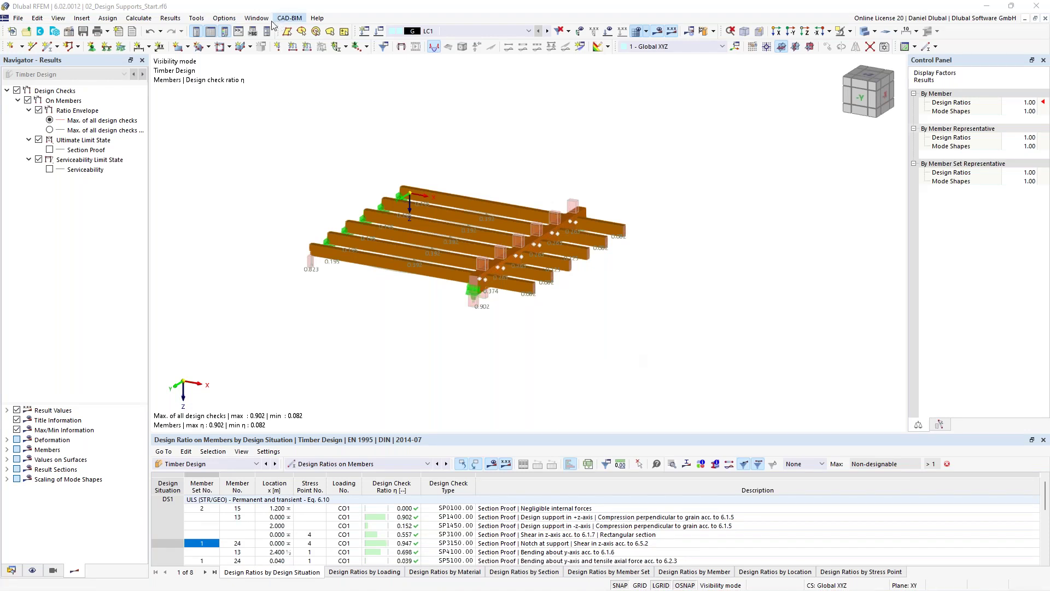
- Switch to the model 03_Duopitch Roof_Start.rf6 and review its predefined materials and sections
{"action": "left_click", "coordinate": [225, 19]}
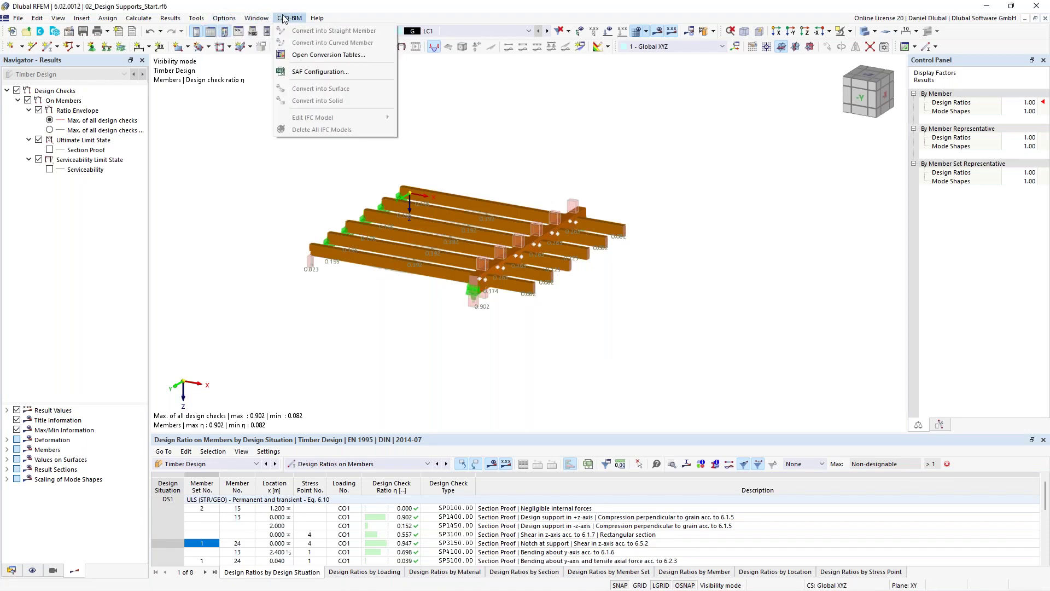
{"action": "mouse_move", "coordinate": [207, 21]}
{"action": "mouse_move", "coordinate": [256, 19]}
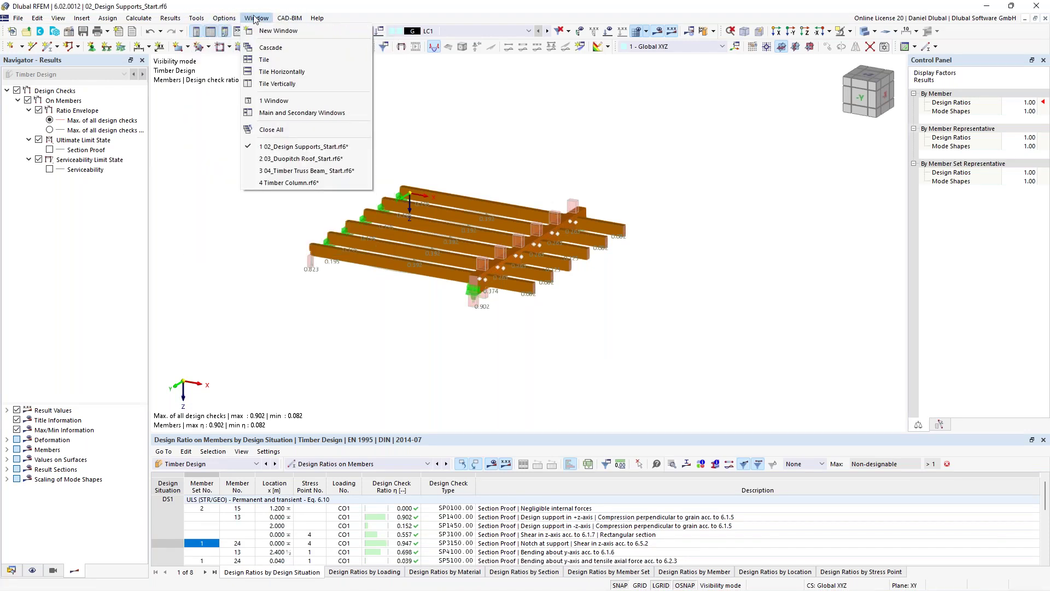
{"action": "left_click", "coordinate": [306, 159]}
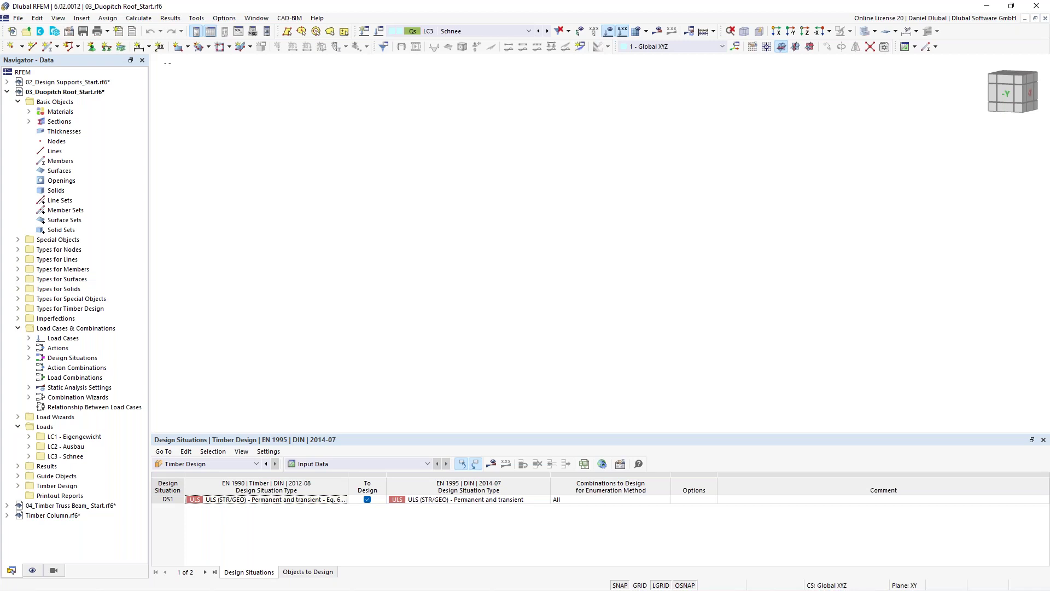
{"action": "left_click", "coordinate": [30, 112]}
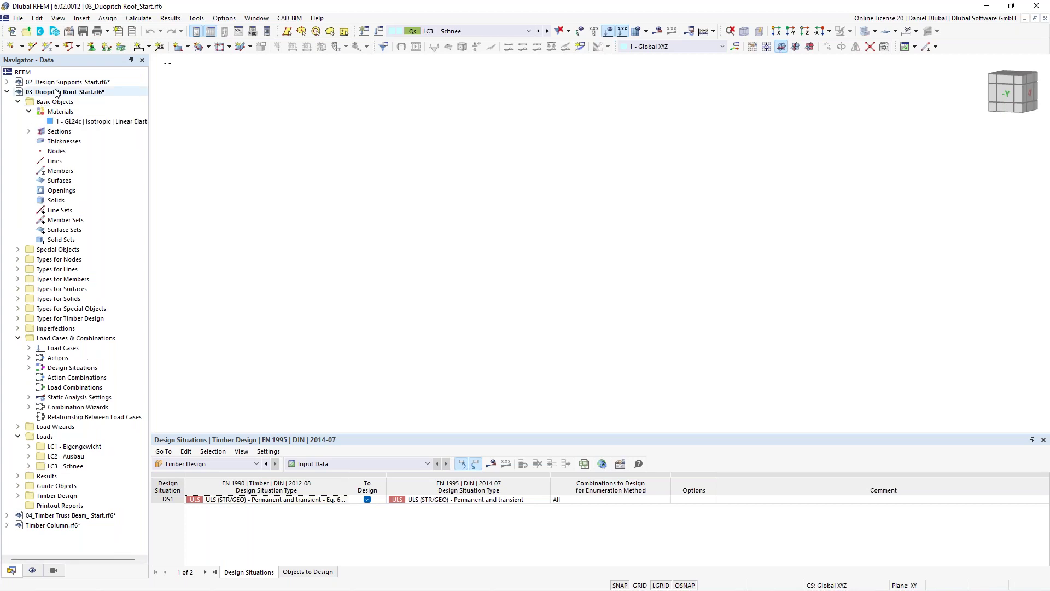
{"action": "left_click", "coordinate": [29, 131]}
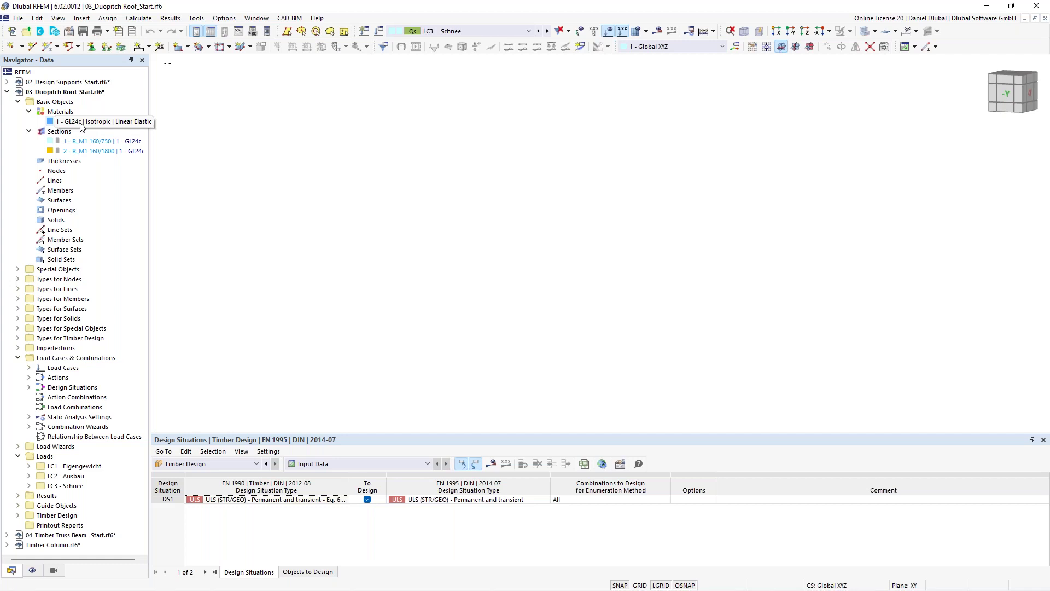
{"action": "left_click", "coordinate": [78, 152]}
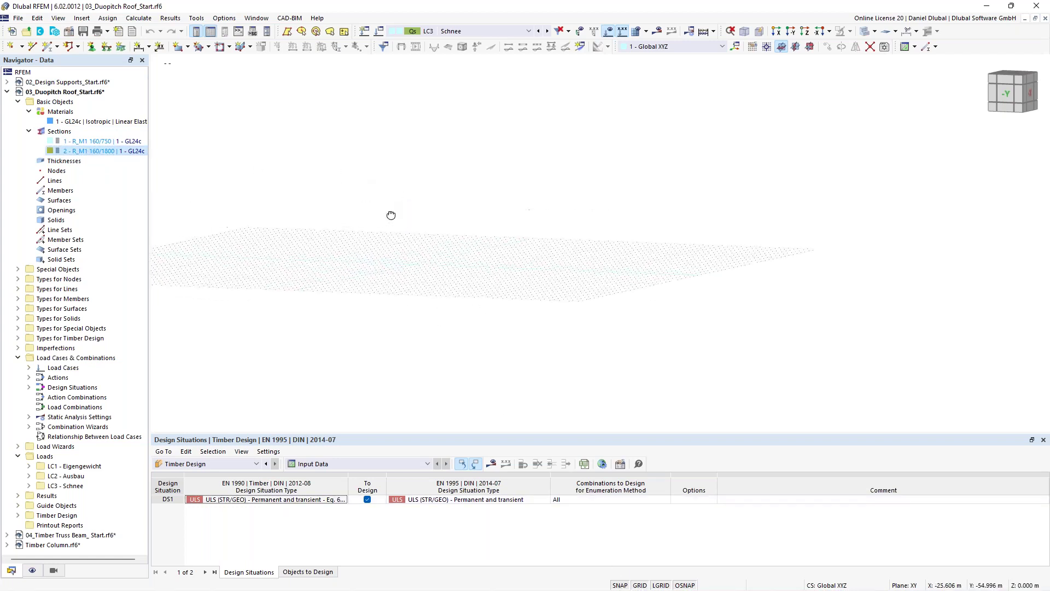
- Begin a new single member and give it a Saddle section distribution with Bottom alignment
{"action": "middle_click_drag", "start_coordinate": [392, 215], "coordinate": [405, 267], "text": "ctrl"}
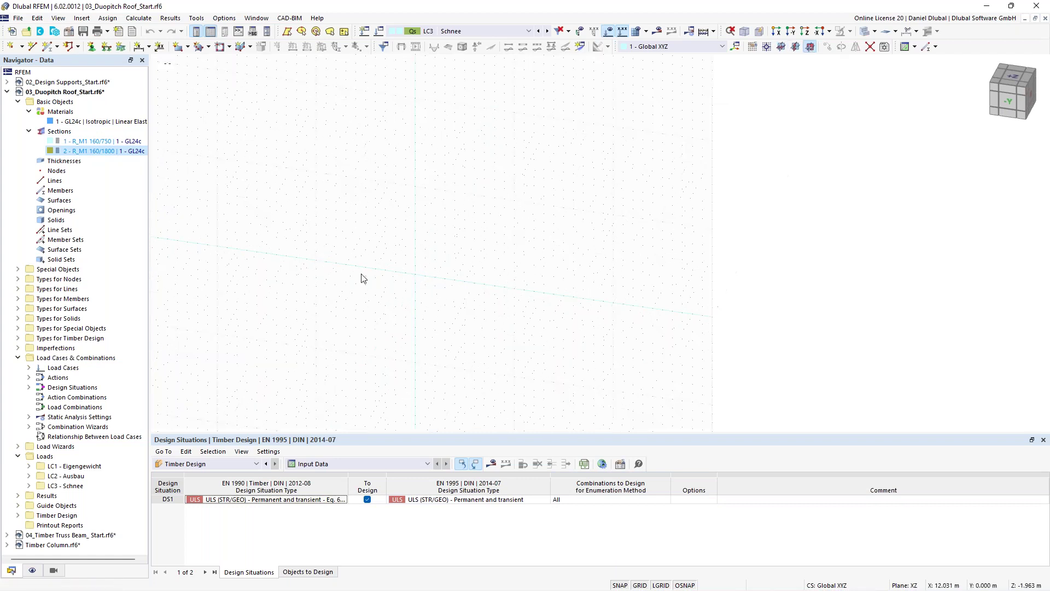
{"action": "scroll", "coordinate": [366, 288], "scroll_direction": "up", "scroll_amount": 4}
{"action": "middle_click_drag", "start_coordinate": [422, 207], "coordinate": [347, 170]}
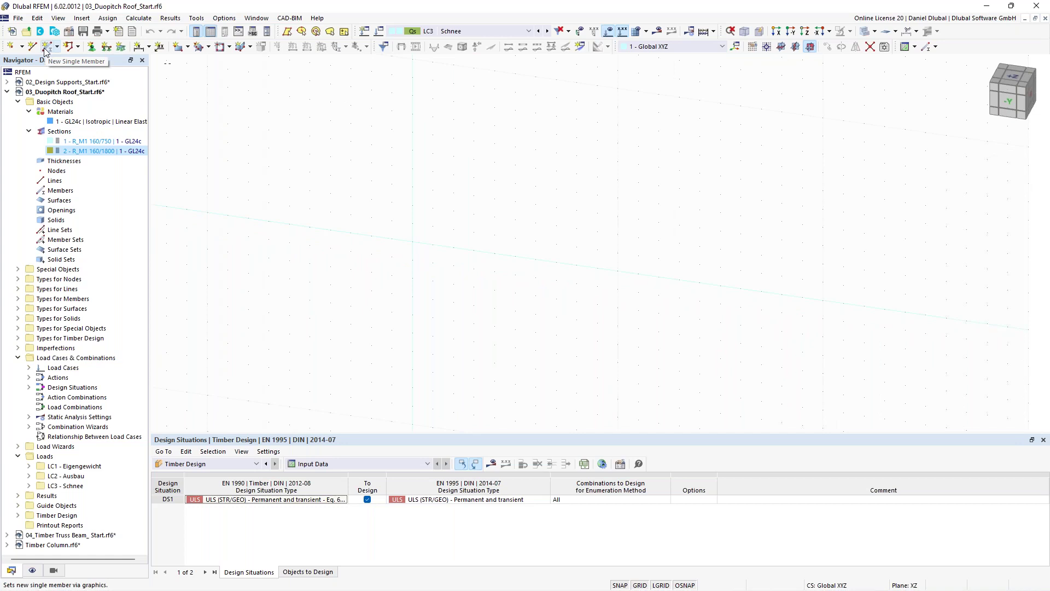
{"action": "left_click", "coordinate": [45, 49]}
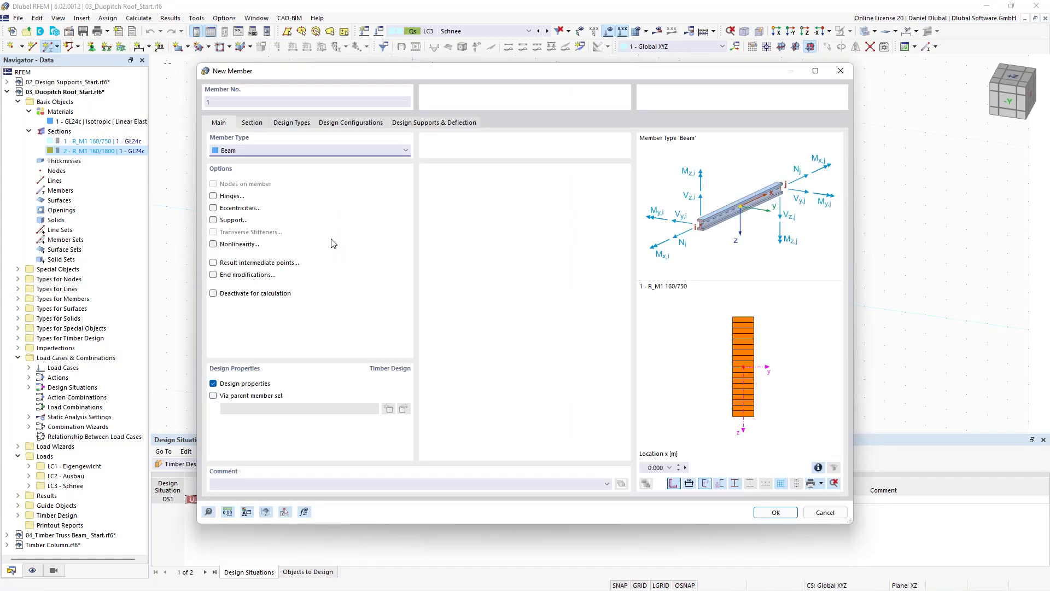
{"action": "left_click", "coordinate": [263, 123]}
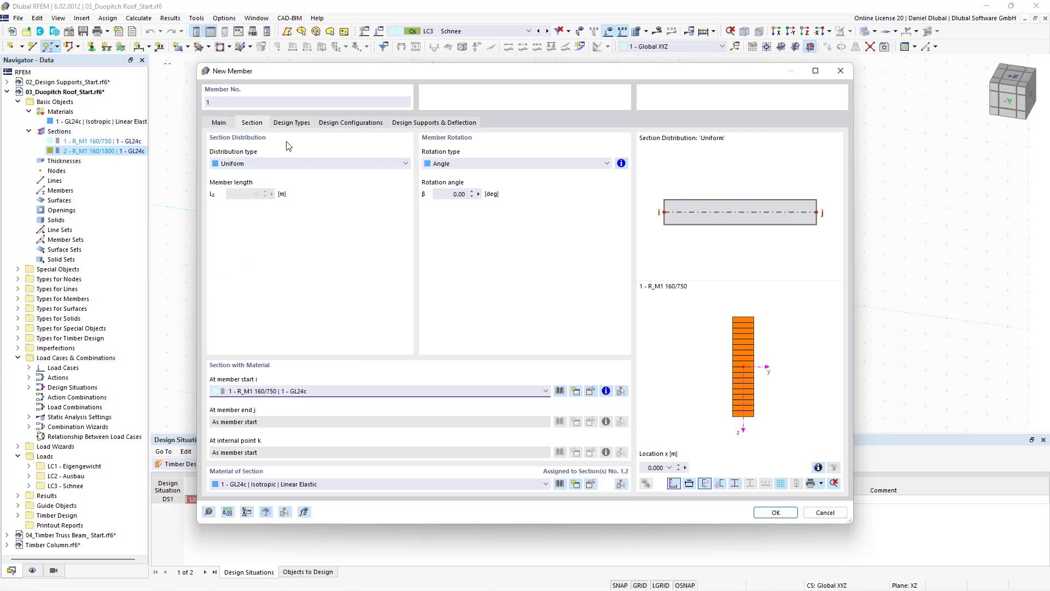
{"action": "left_click", "coordinate": [235, 167]}
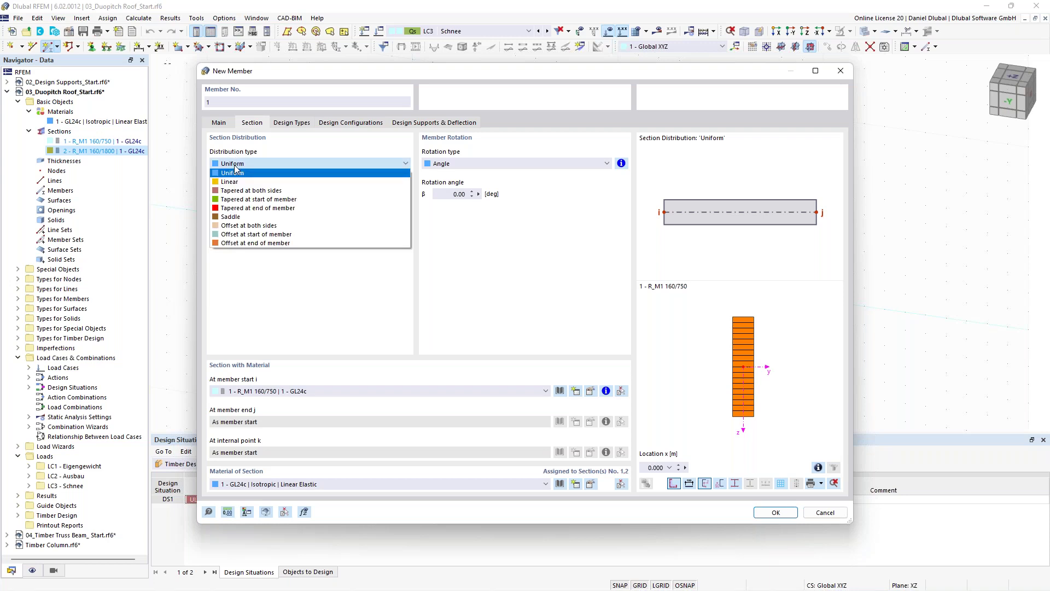
{"action": "left_click", "coordinate": [237, 219]}
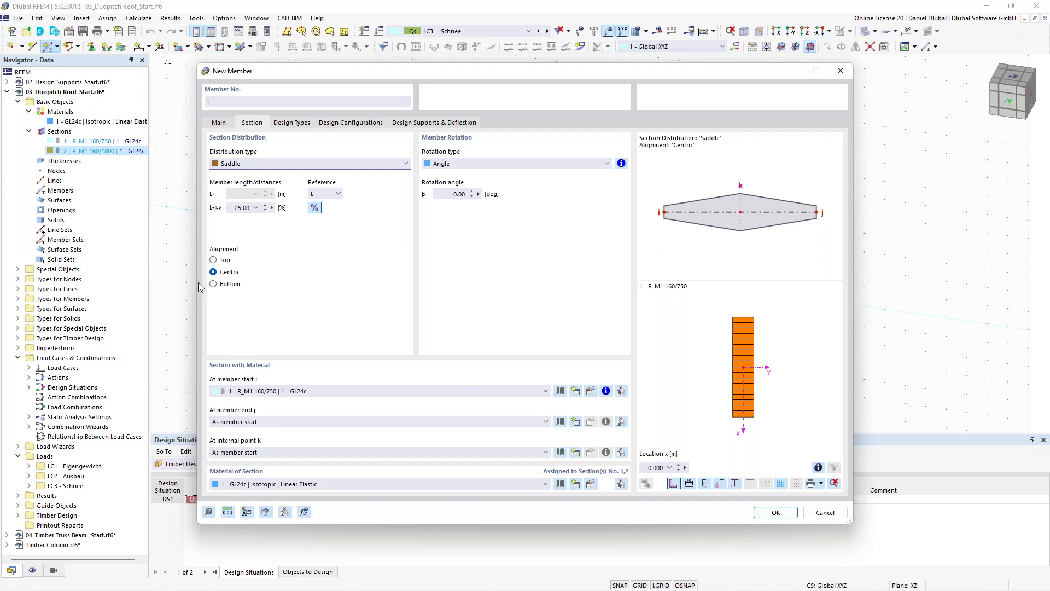
{"action": "left_click", "coordinate": [219, 287]}
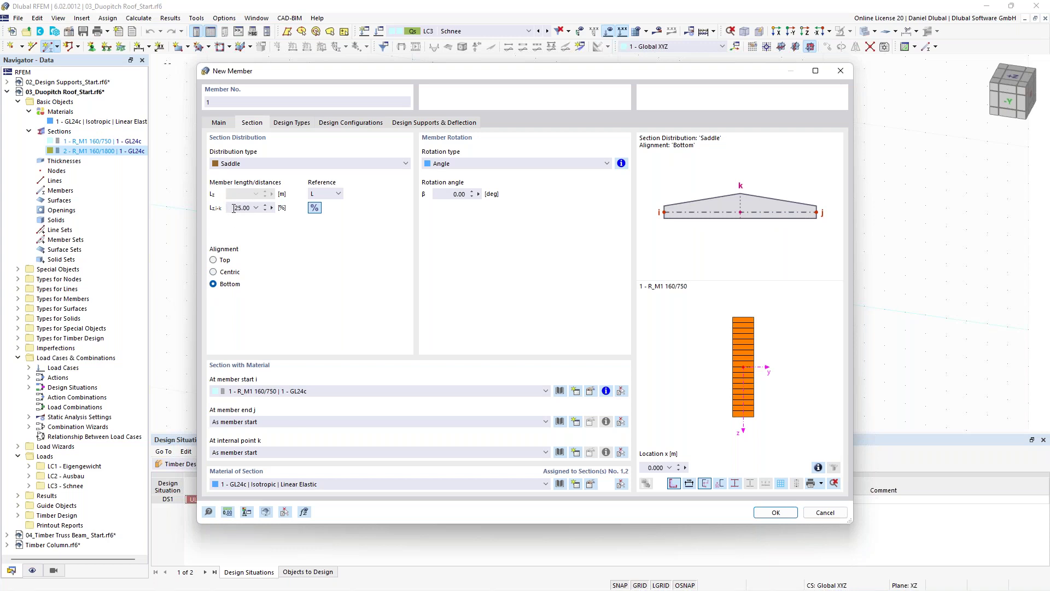
- Set the saddle's internal point at 50 % of the length, with section R_M1 160/750 at the start and R_M1 160/1800 at point k
{"action": "left_click_drag", "start_coordinate": [231, 208], "coordinate": [250, 208]}
{"action": "type", "text": "50"}
{"action": "left_click", "coordinate": [264, 392]}
{"action": "left_click", "coordinate": [266, 399]}
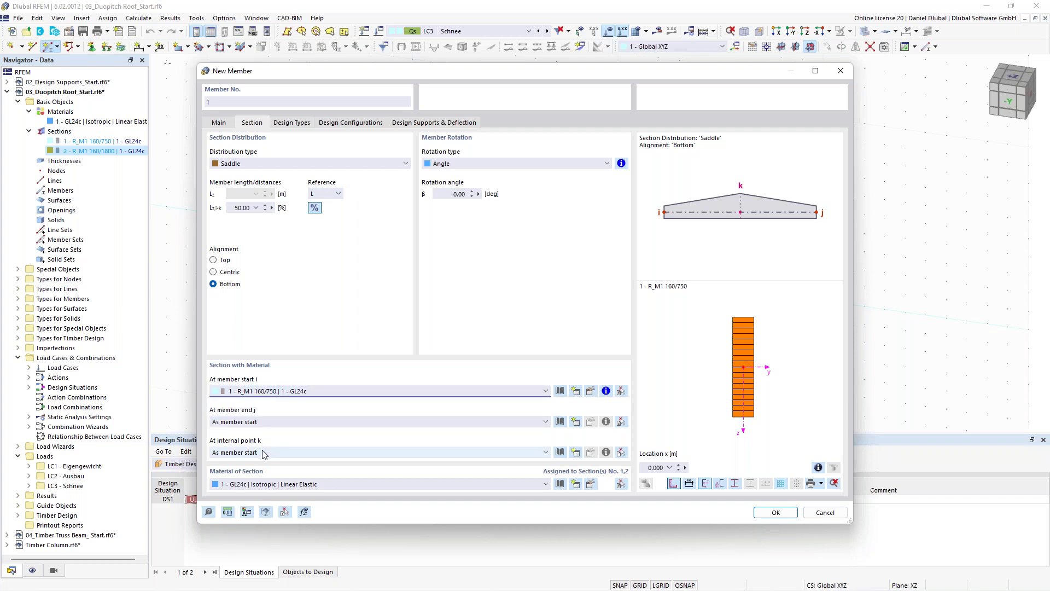
{"action": "left_click", "coordinate": [254, 453]}
{"action": "left_click", "coordinate": [289, 489]}
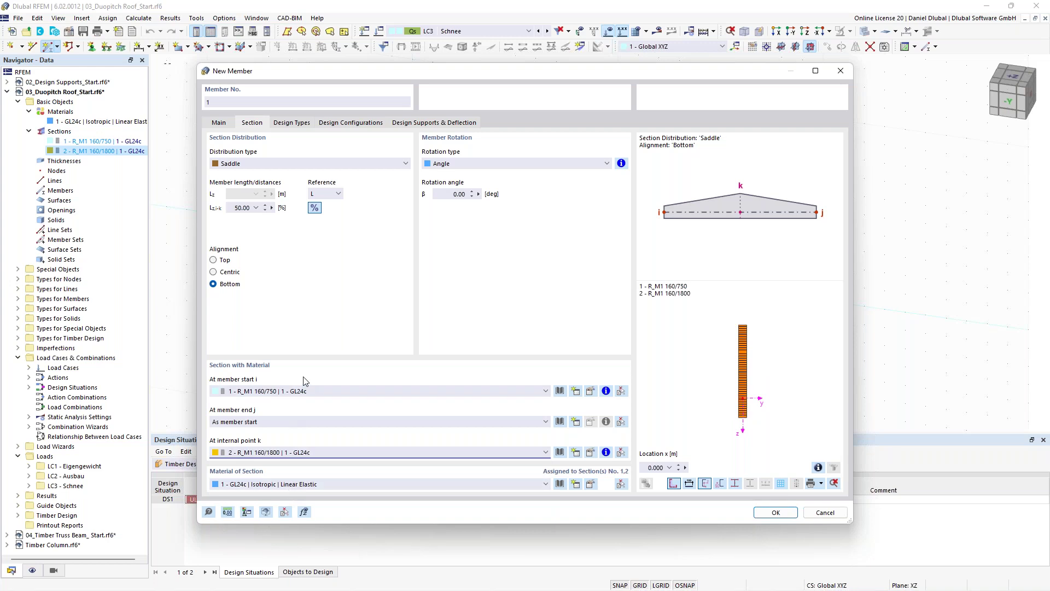
- Keep the member type Beam and place the saddle member from the origin along the X axis to about X = 24 m
{"action": "left_click", "coordinate": [220, 123]}
{"action": "left_click", "coordinate": [243, 150]}
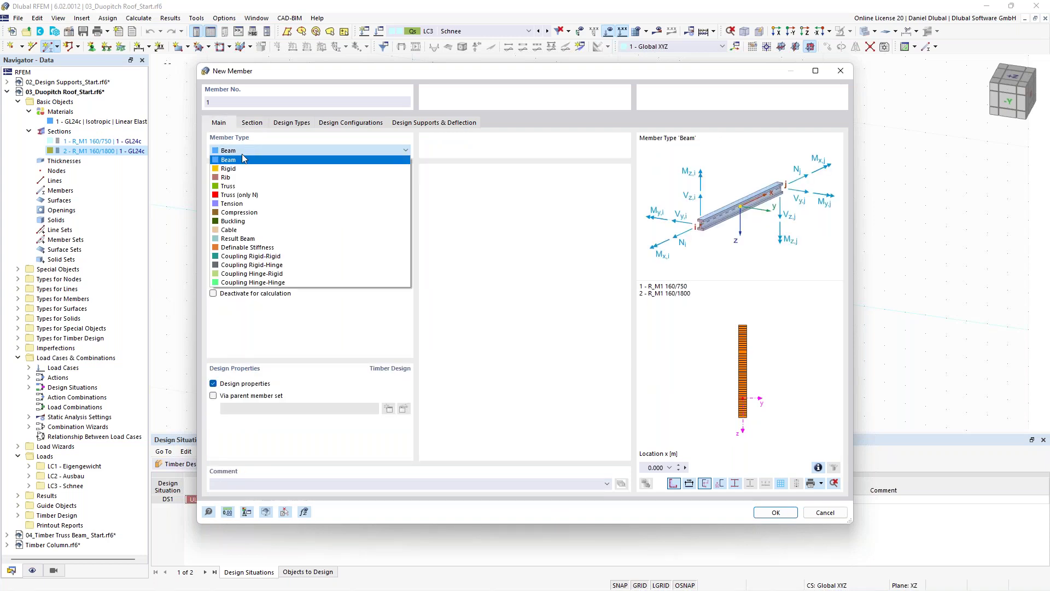
{"action": "left_click", "coordinate": [242, 159]}
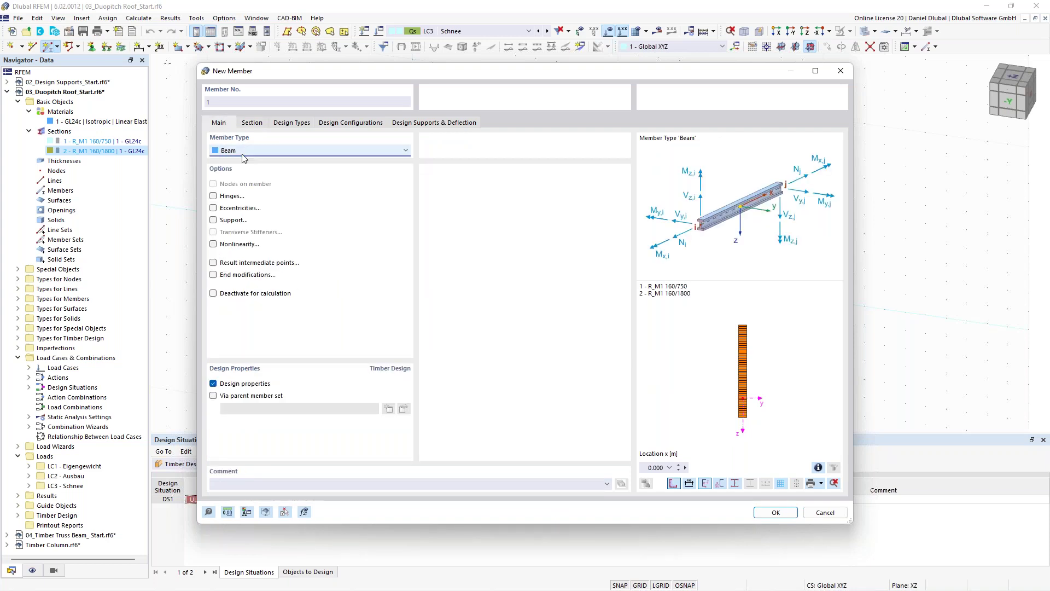
{"action": "left_click", "coordinate": [775, 512]}
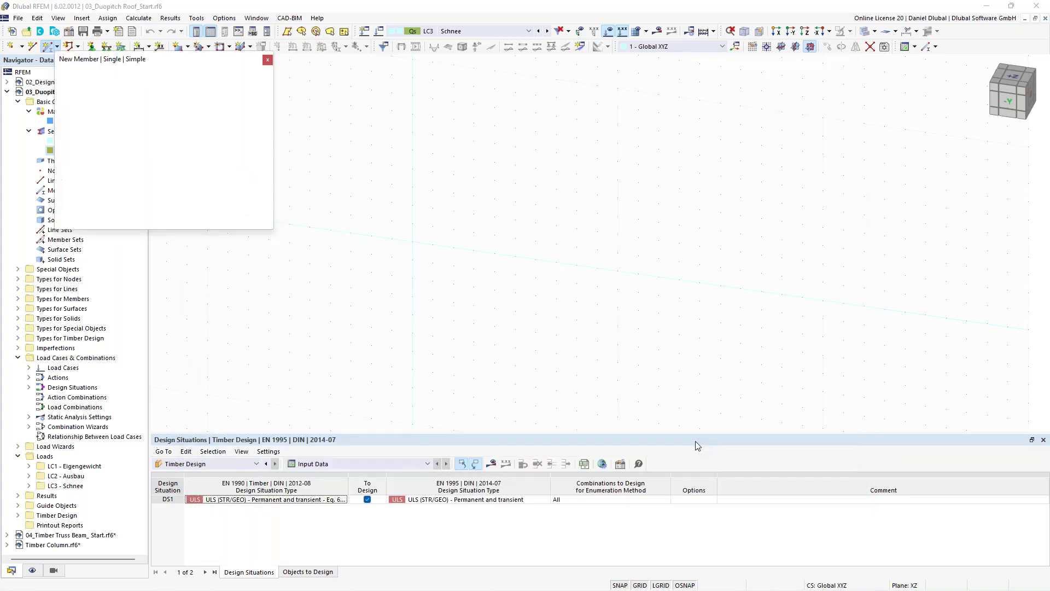
{"action": "left_click", "coordinate": [413, 241]}
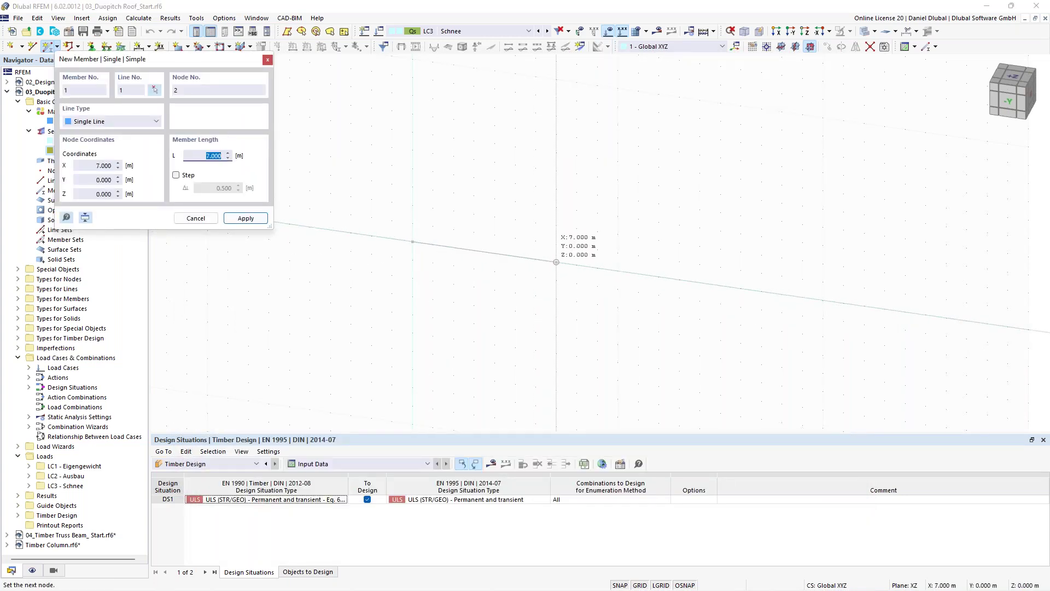
{"action": "left_click", "coordinate": [556, 262]}
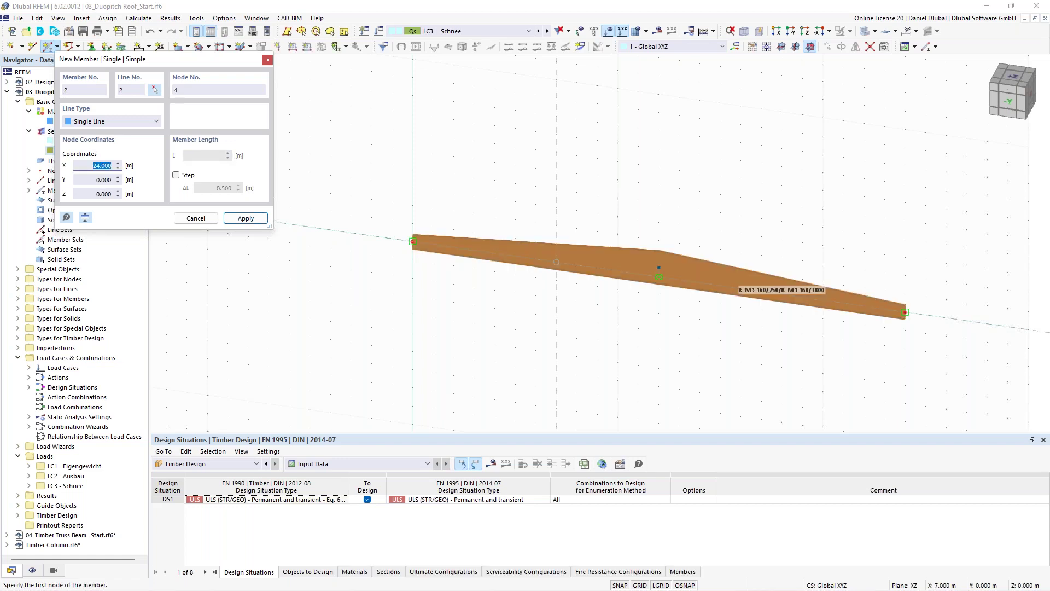
{"action": "scroll", "coordinate": [559, 216], "scroll_direction": "down", "scroll_amount": 2}
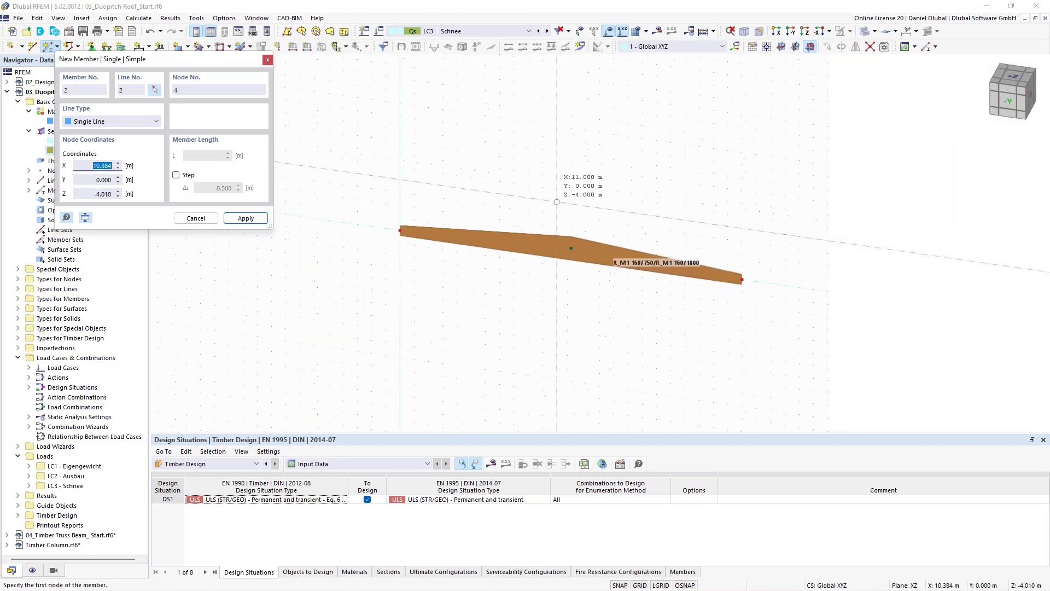
{"action": "key", "text": "Escape"}
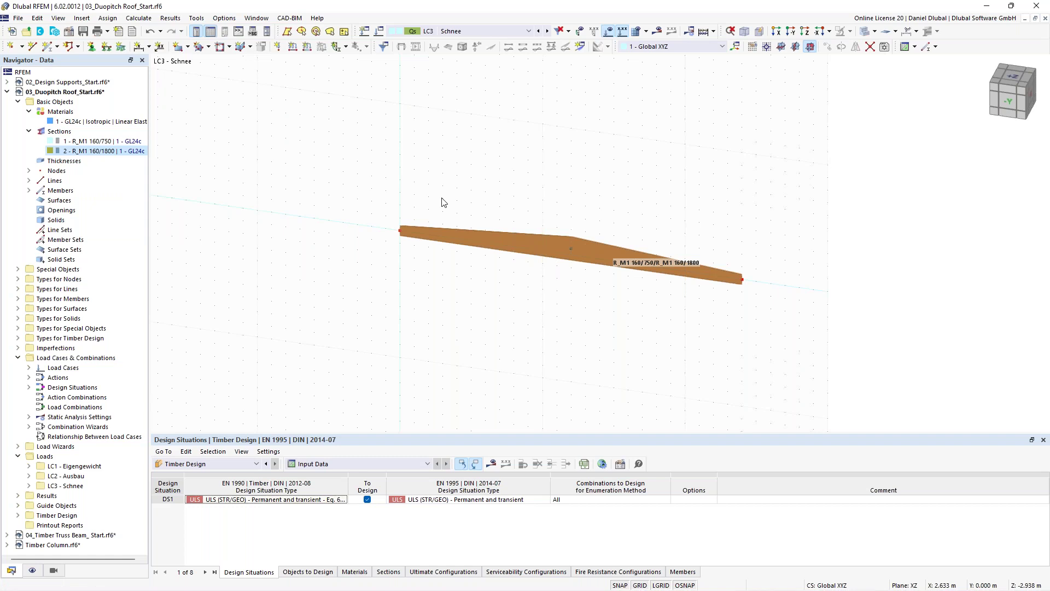
- Create a new sliding nodal support and assign it to the end node of the duopitch beam, node 2
{"action": "scroll", "coordinate": [457, 183], "scroll_direction": "up", "scroll_amount": 1}
{"action": "middle_click_drag", "start_coordinate": [442, 198], "coordinate": [383, 190], "text": "ctrl"}
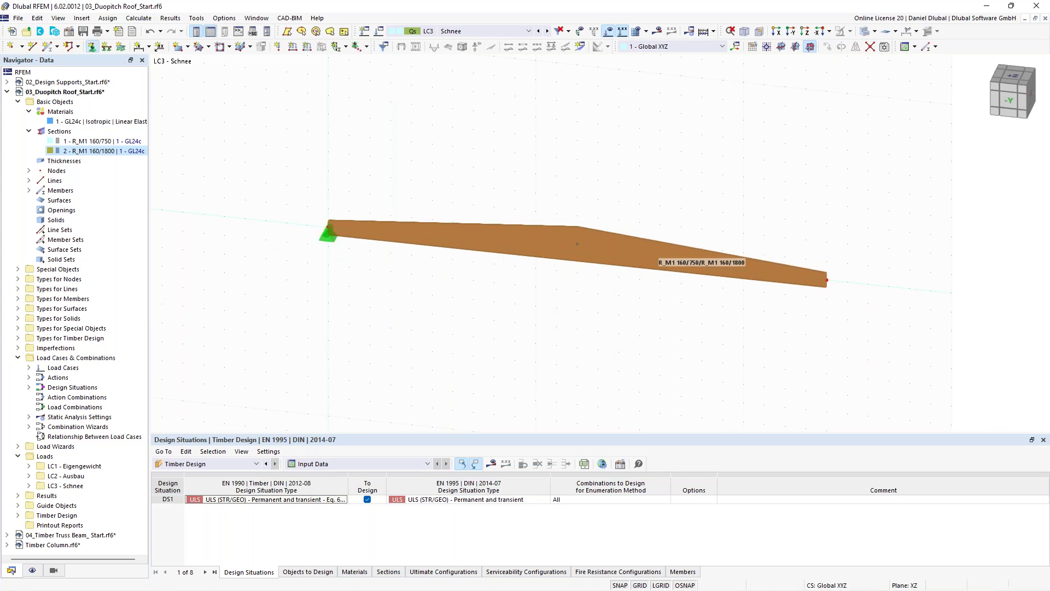
{"action": "left_click_drag", "start_coordinate": [809, 237], "coordinate": [859, 311]}
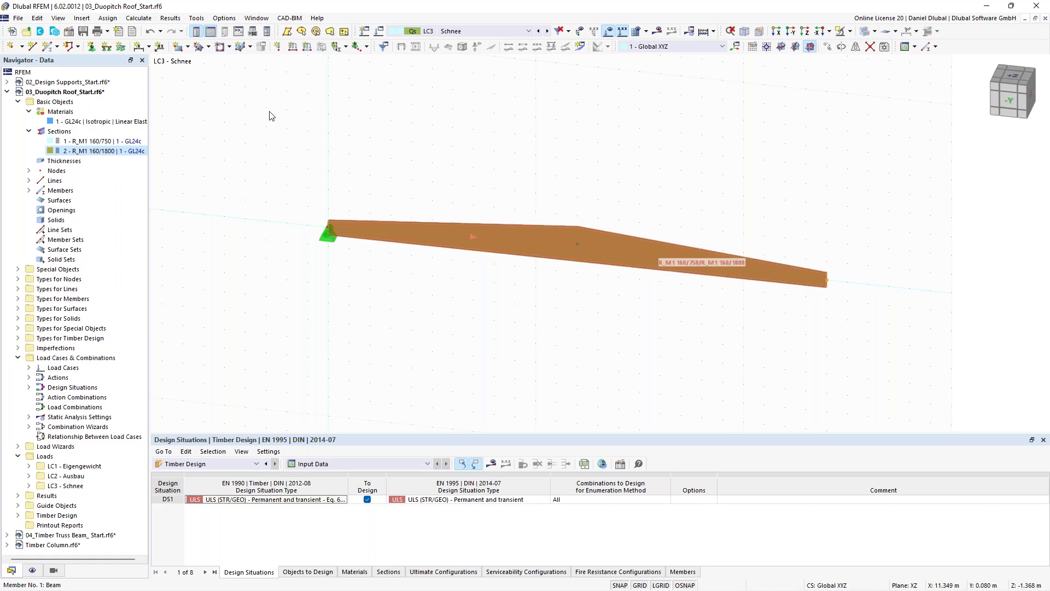
{"action": "left_click", "coordinate": [93, 48]}
{"action": "left_click", "coordinate": [443, 263]}
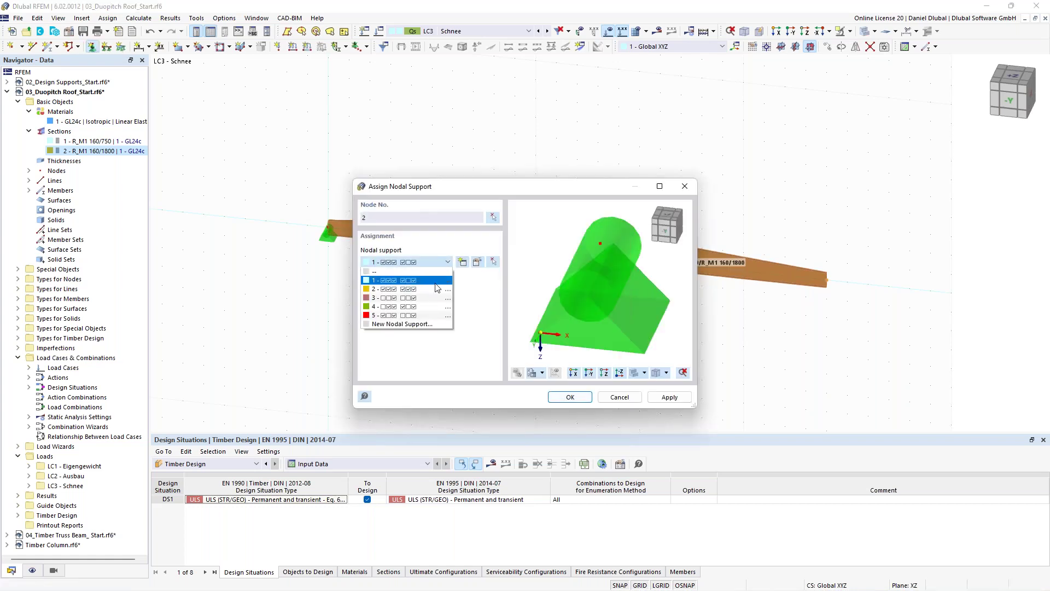
{"action": "left_click", "coordinate": [432, 315]}
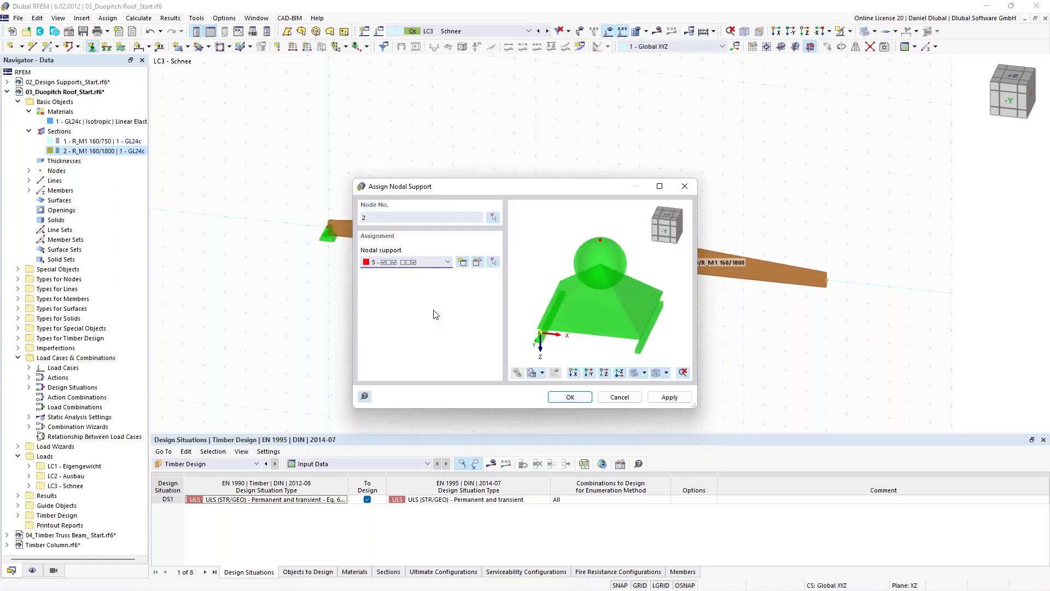
{"action": "left_click", "coordinate": [447, 262]}
{"action": "left_click", "coordinate": [436, 303]}
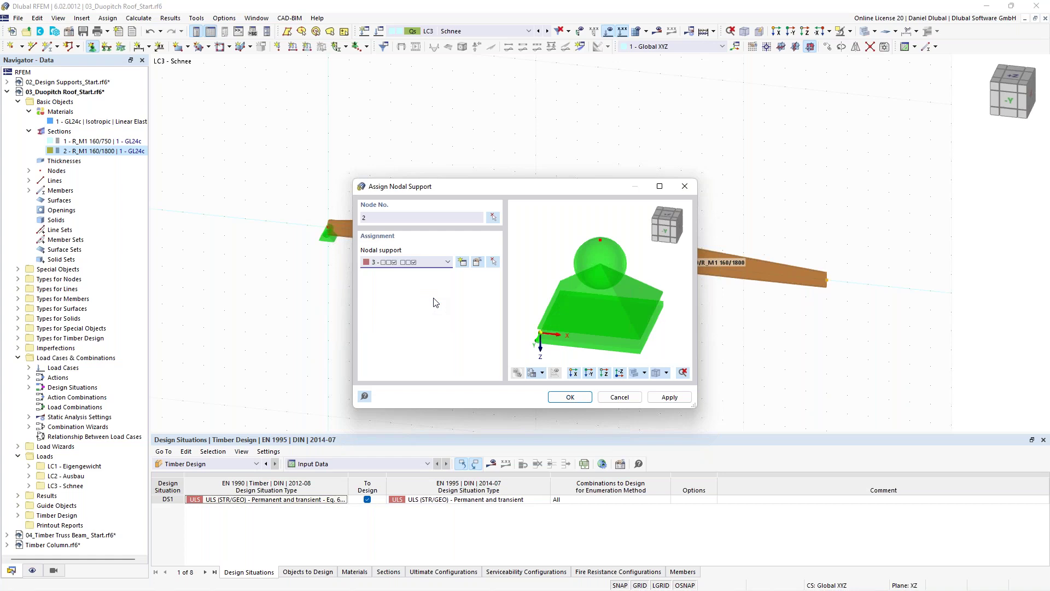
{"action": "left_click", "coordinate": [464, 263]}
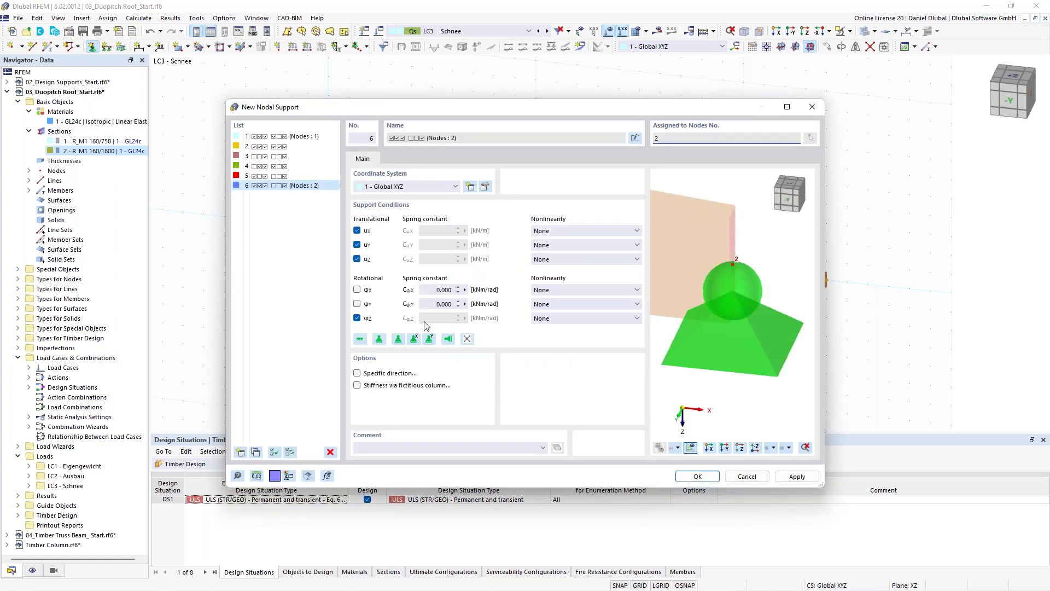
{"action": "left_click", "coordinate": [699, 477]}
{"action": "left_click", "coordinate": [571, 398]}
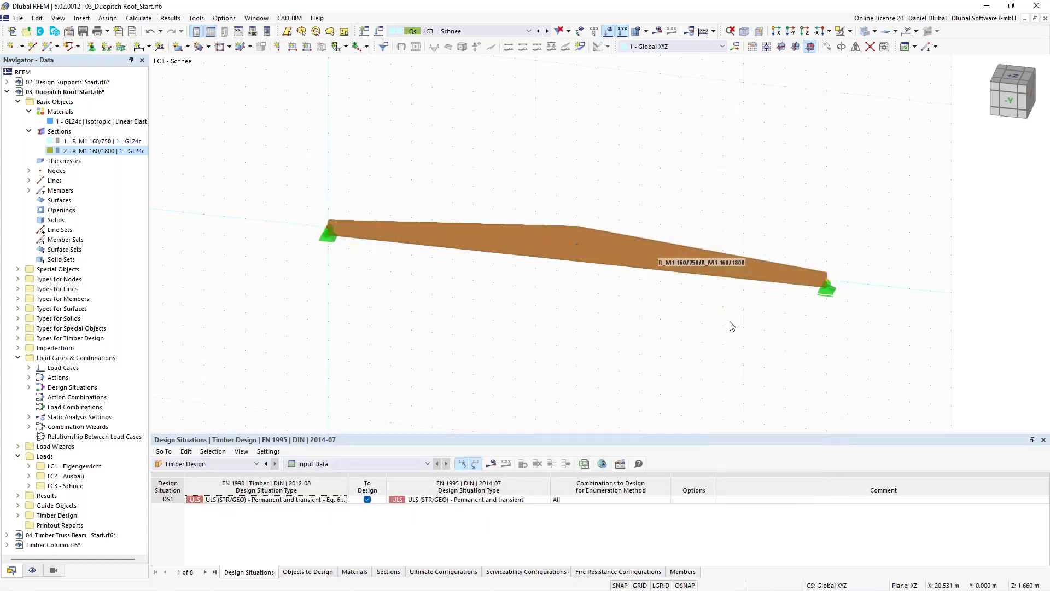
- Create 5 intermediate nodes on member 1 as 'On Member' nodes without dividing the member
{"action": "scroll", "coordinate": [528, 176], "scroll_direction": "up", "scroll_amount": 1}
{"action": "middle_click_drag", "start_coordinate": [514, 179], "coordinate": [464, 143], "text": "ctrl"}
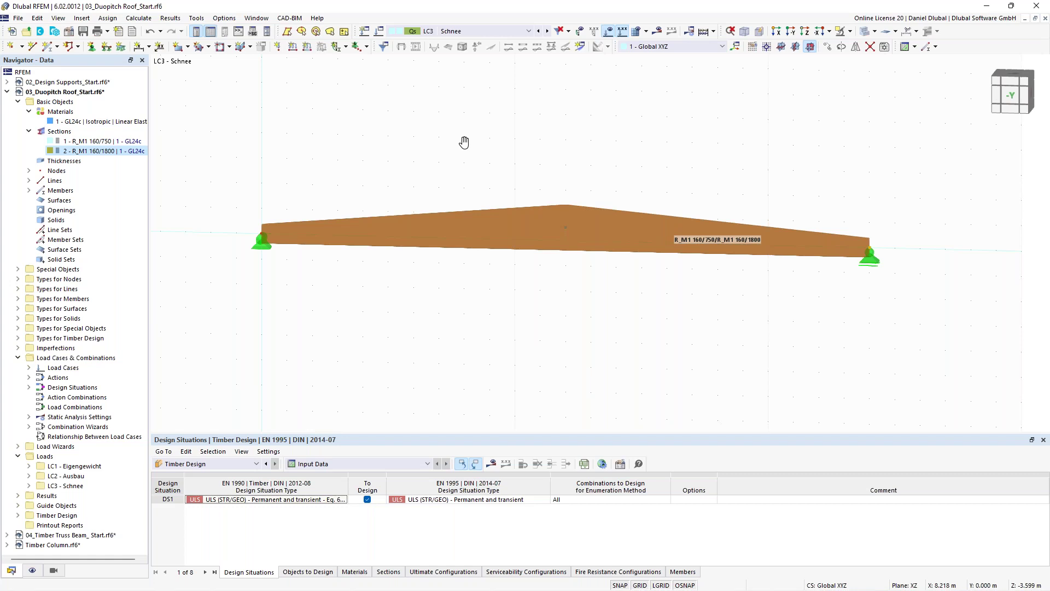
{"action": "middle_click_drag", "start_coordinate": [464, 142], "coordinate": [450, 139]}
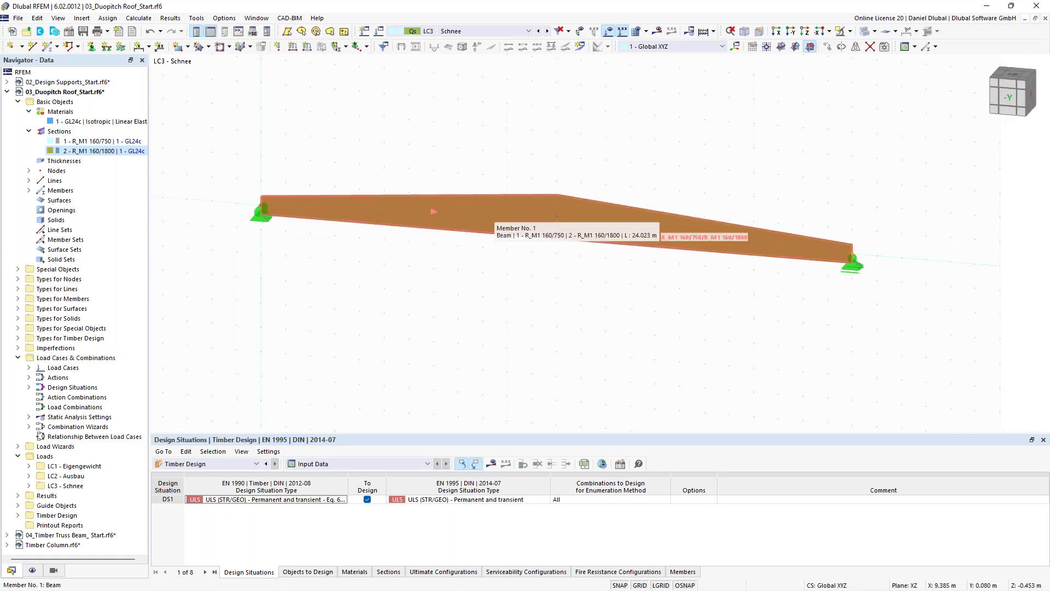
{"action": "double_click", "coordinate": [493, 215]}
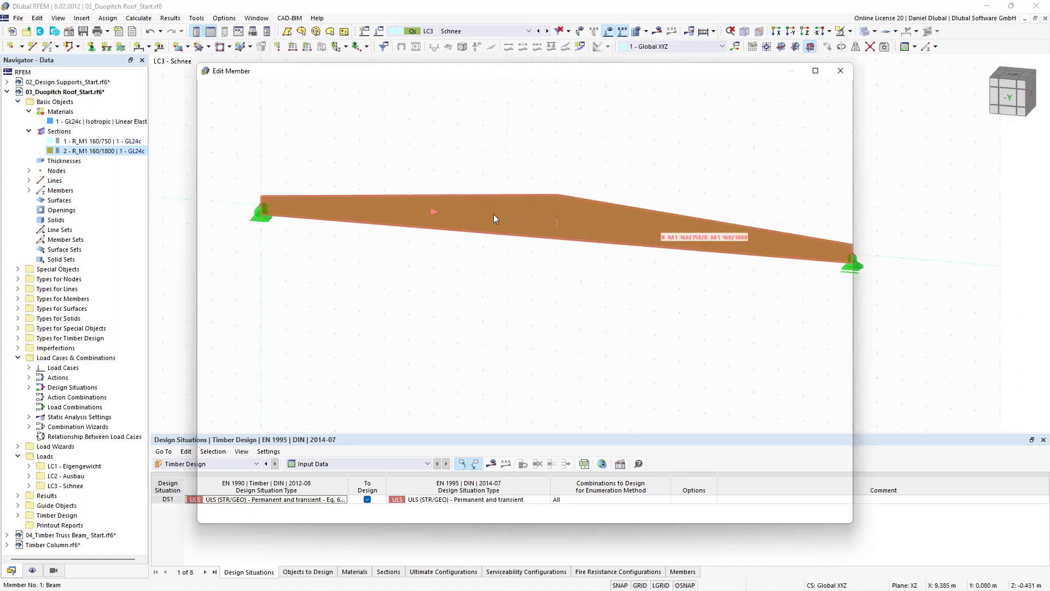
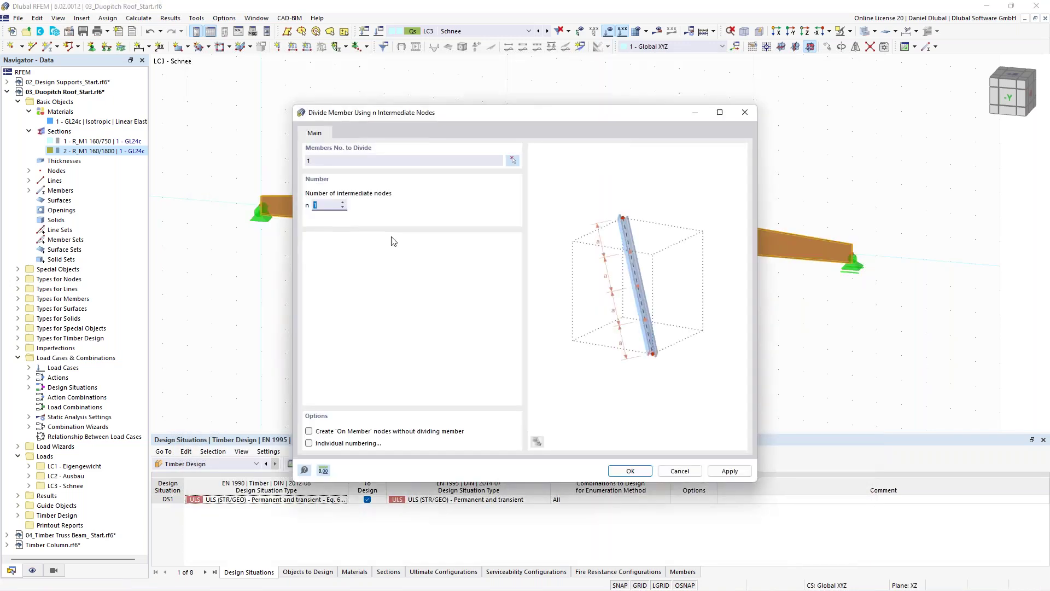
{"action": "left_click", "coordinate": [333, 433]}
{"action": "left_click_drag", "start_coordinate": [521, 111], "coordinate": [353, 403]}
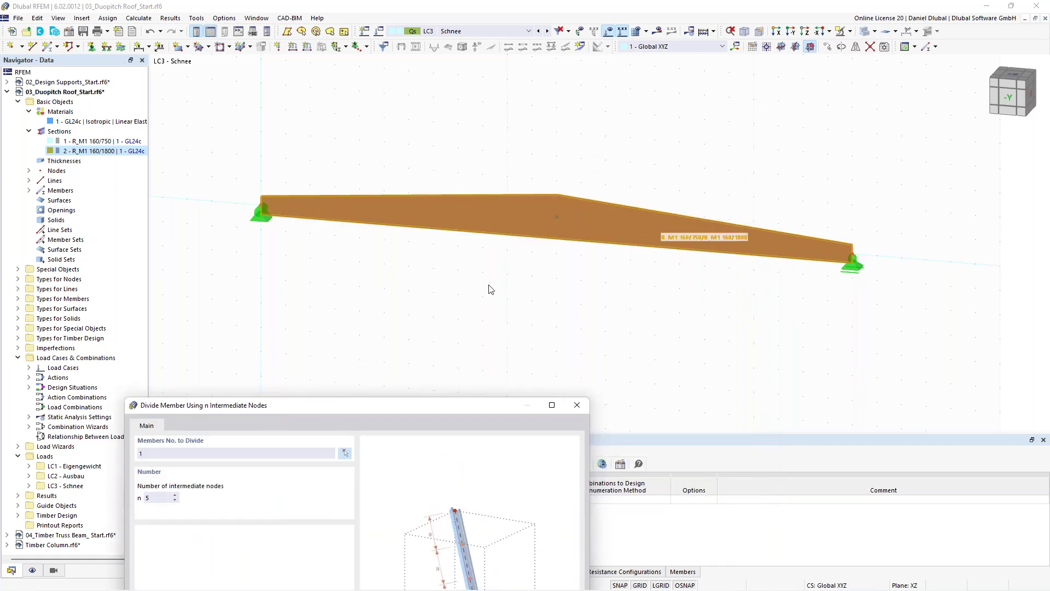
{"action": "left_click_drag", "start_coordinate": [419, 406], "coordinate": [552, 133]}
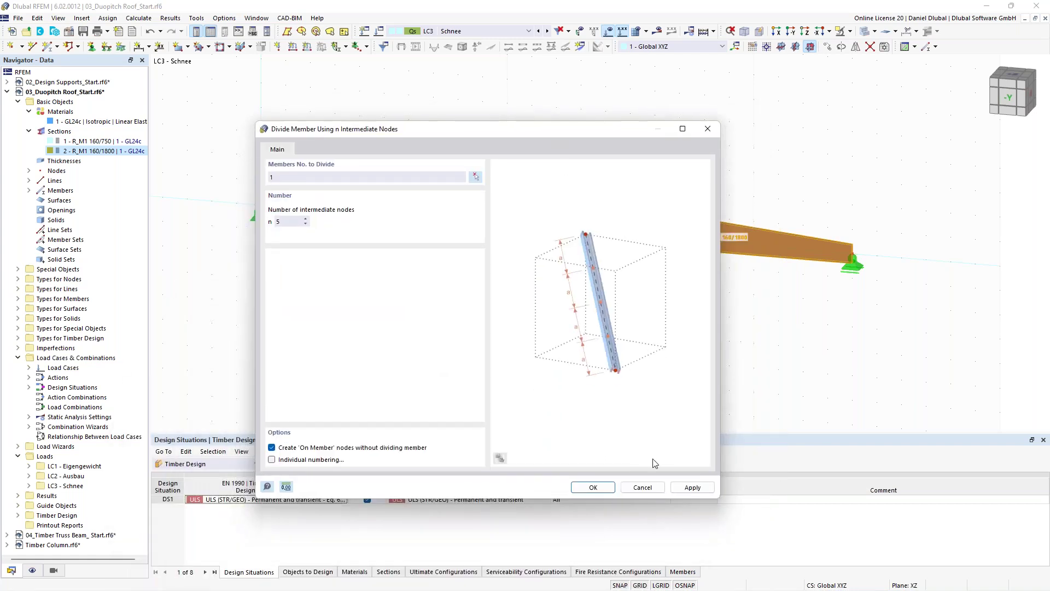
{"action": "left_click", "coordinate": [593, 488]}
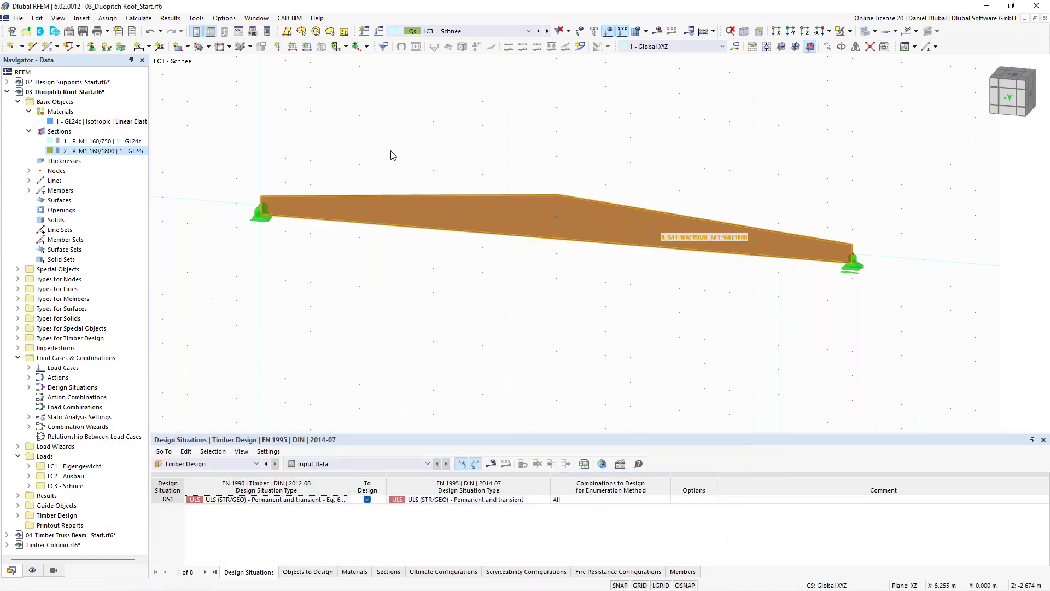
- Examine the intermediate nodes along the beam and the overlapping nodes at its midpoint
{"action": "scroll", "coordinate": [391, 151], "scroll_direction": "down", "scroll_amount": 1}
{"action": "middle_click_drag", "start_coordinate": [385, 124], "coordinate": [395, 150]}
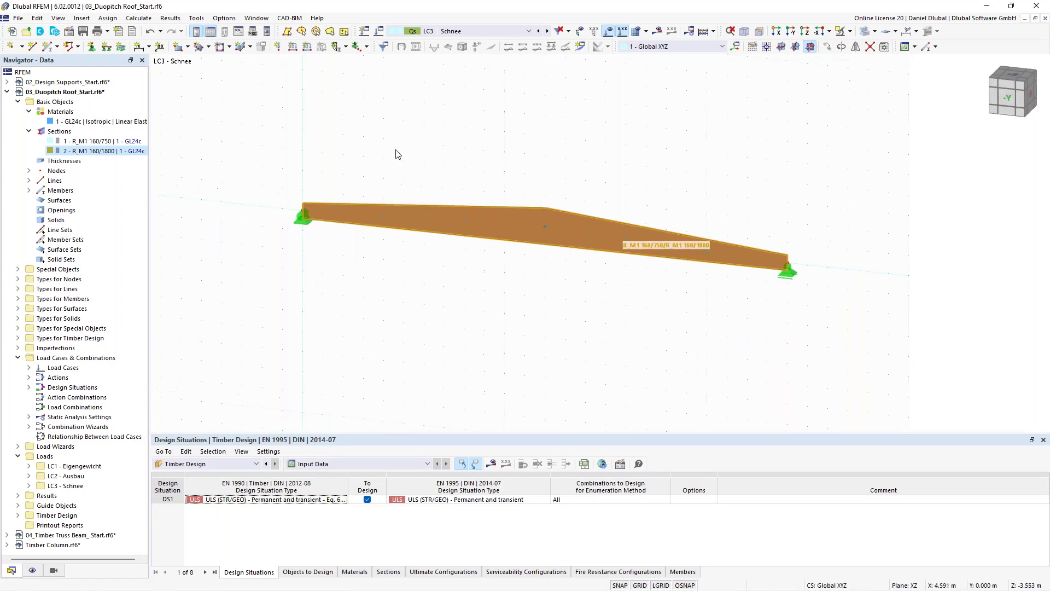
{"action": "scroll", "coordinate": [331, 235], "scroll_direction": "up", "scroll_amount": 2}
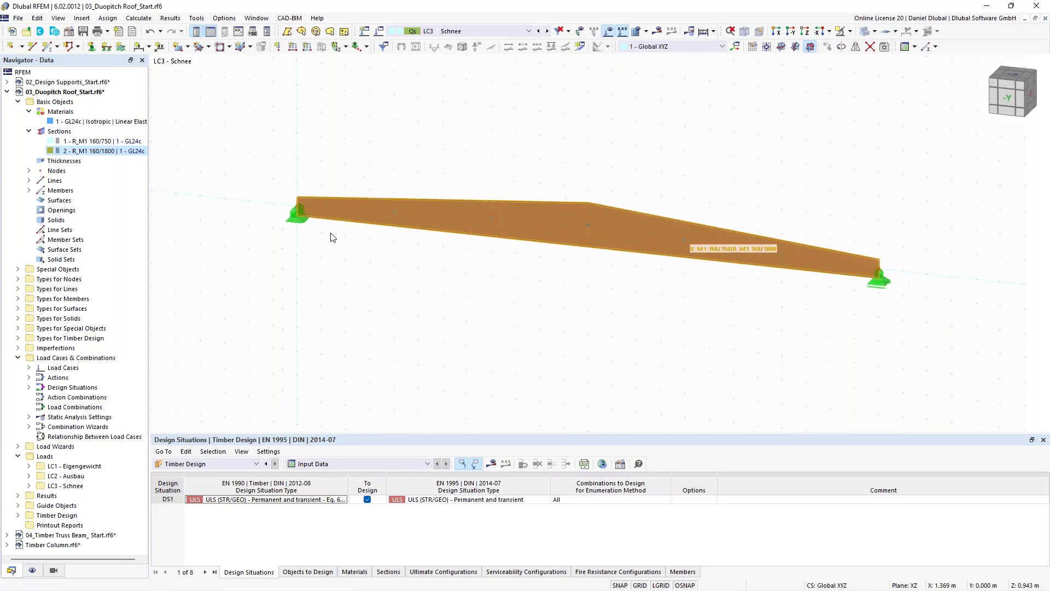
{"action": "left_click", "coordinate": [408, 209]}
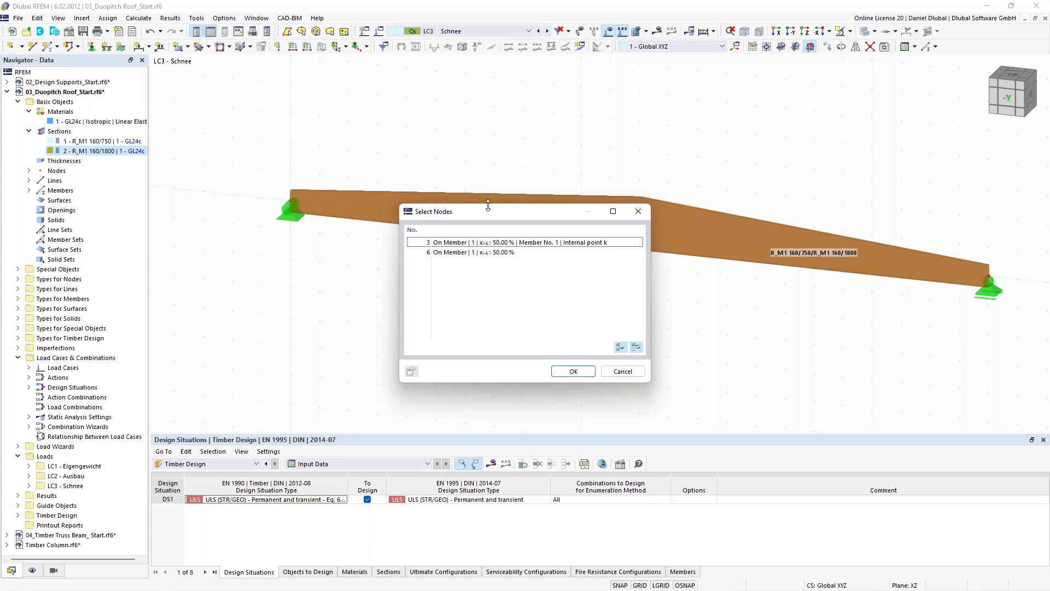
{"action": "key", "text": "Escape"}
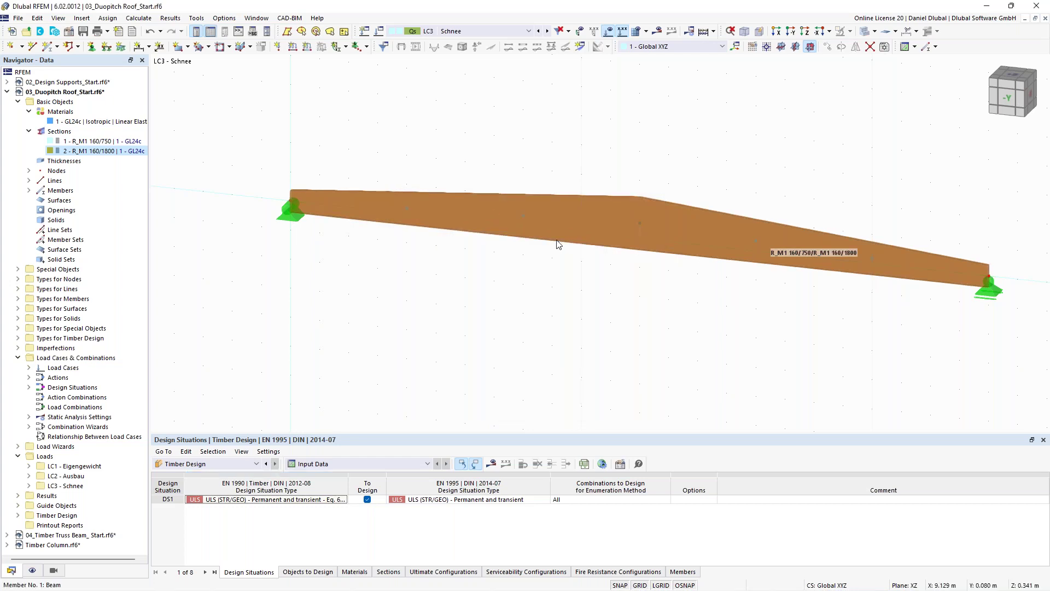
- Open member 1 for editing and review its nodes on member with their distances from start and end
{"action": "scroll", "coordinate": [414, 290], "scroll_direction": "down", "scroll_amount": 2}
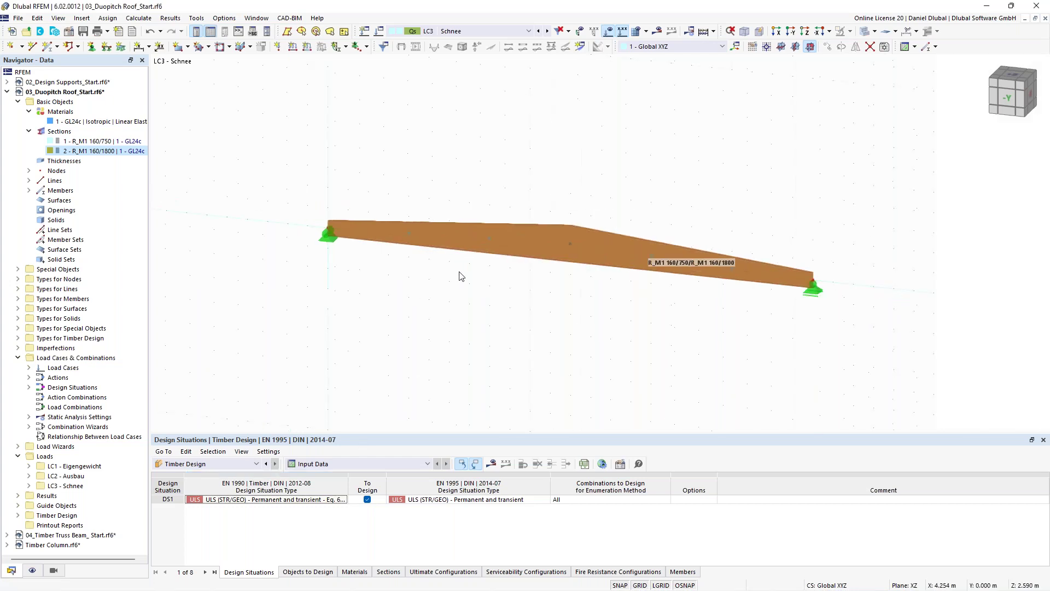
{"action": "scroll", "coordinate": [489, 265], "scroll_direction": "up", "scroll_amount": 1}
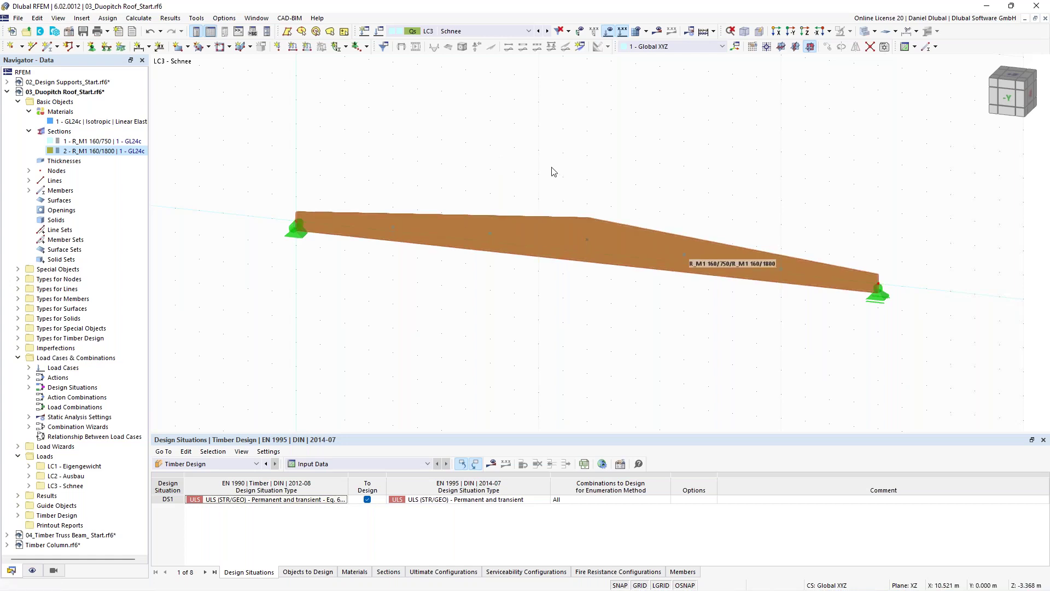
{"action": "scroll", "coordinate": [552, 167], "scroll_direction": "up", "scroll_amount": 1}
{"action": "middle_click_drag", "start_coordinate": [524, 176], "coordinate": [499, 176]}
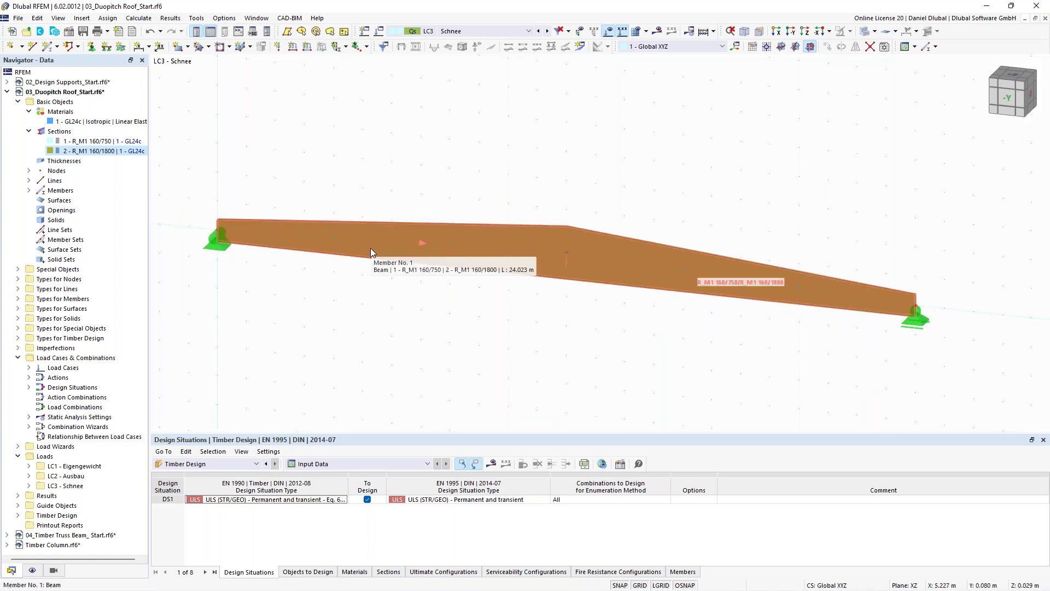
{"action": "double_click", "coordinate": [480, 242]}
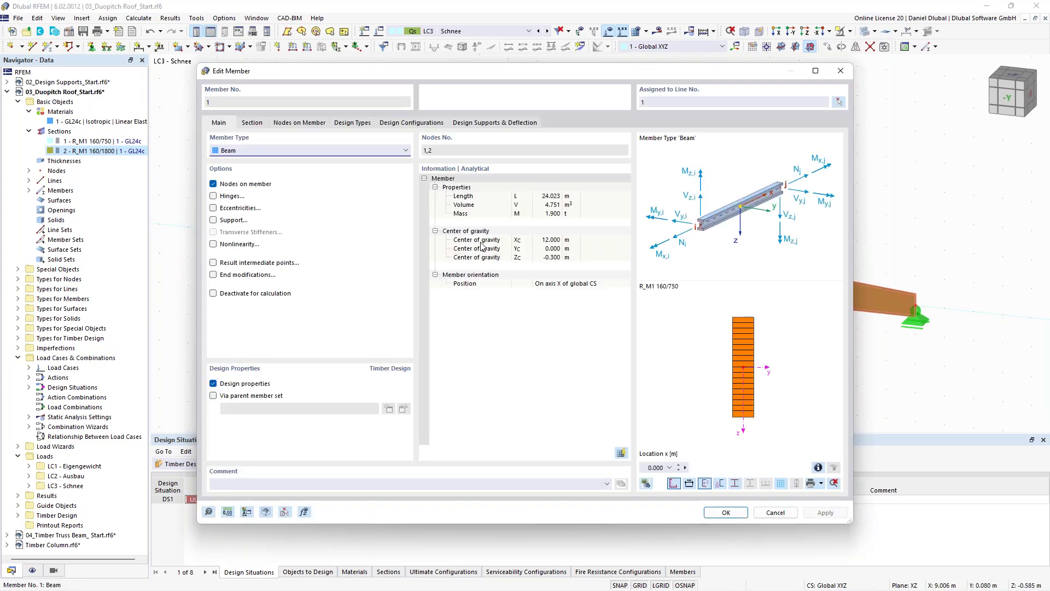
{"action": "left_click", "coordinate": [320, 124]}
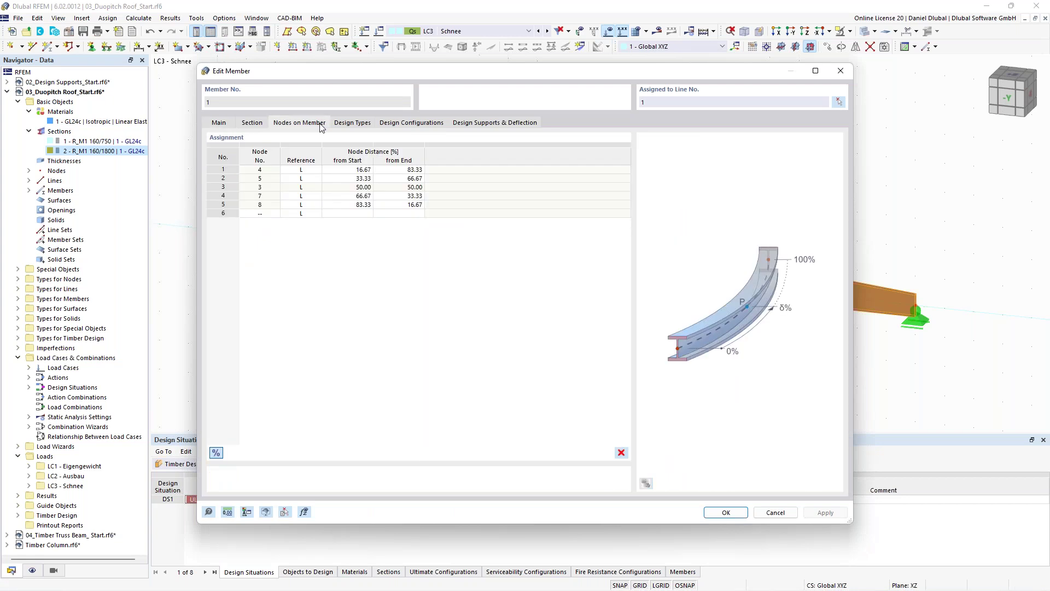
- Create a new effective lengths definition for member 1 and import the member's intermediate nodes into its nodal supports
{"action": "left_click", "coordinate": [351, 127]}
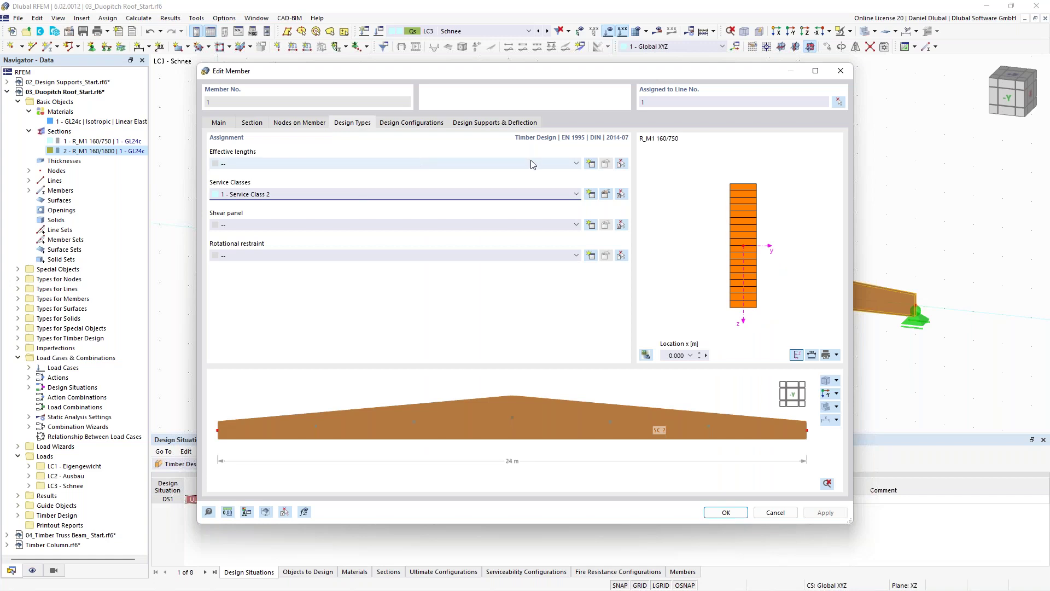
{"action": "left_click", "coordinate": [591, 163]}
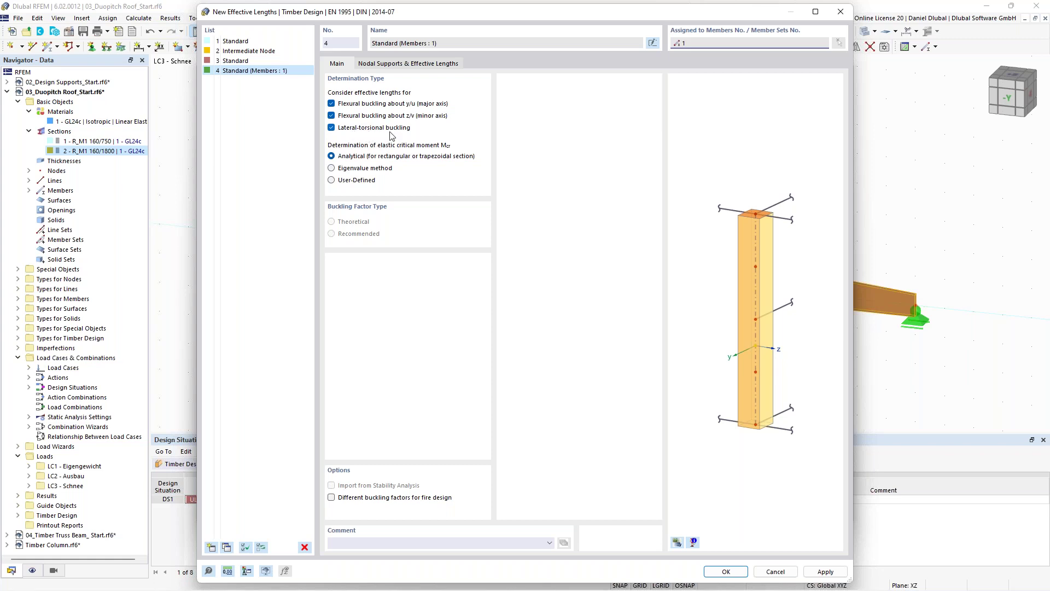
{"action": "left_click", "coordinate": [399, 65]}
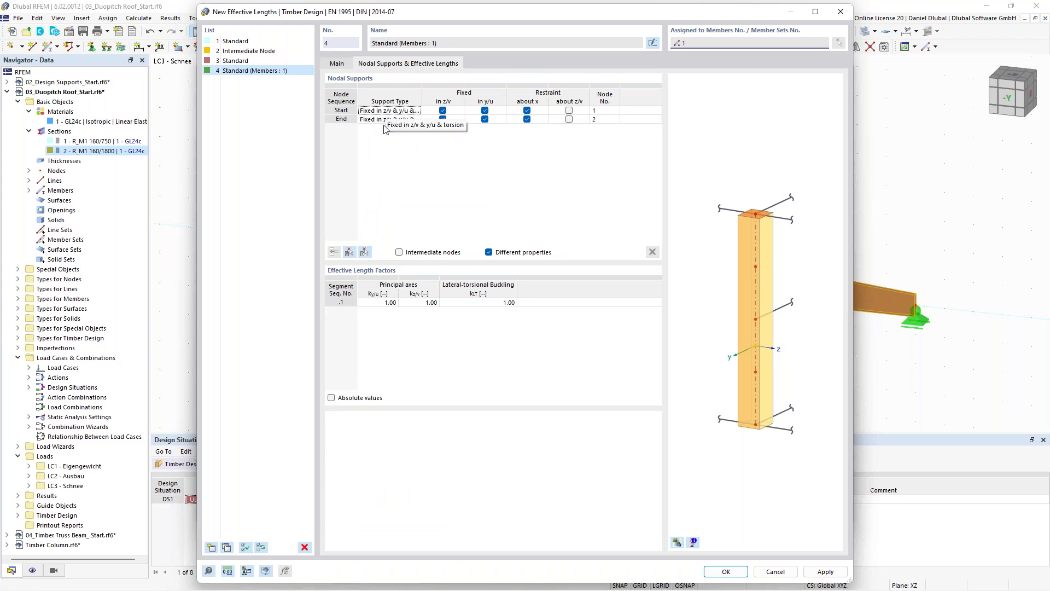
{"action": "left_click", "coordinate": [350, 254]}
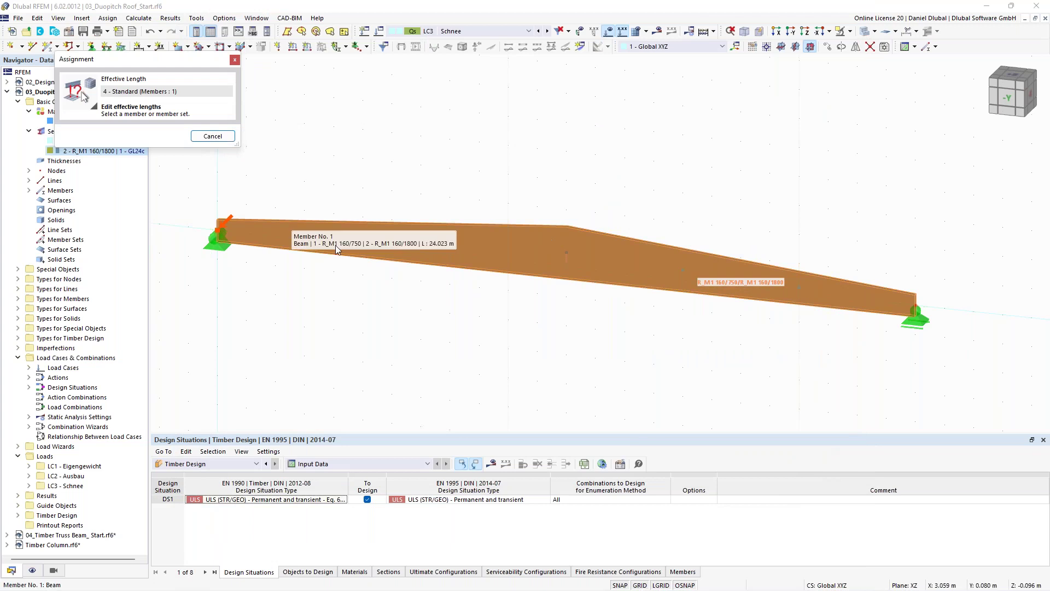
{"action": "left_click", "coordinate": [531, 256]}
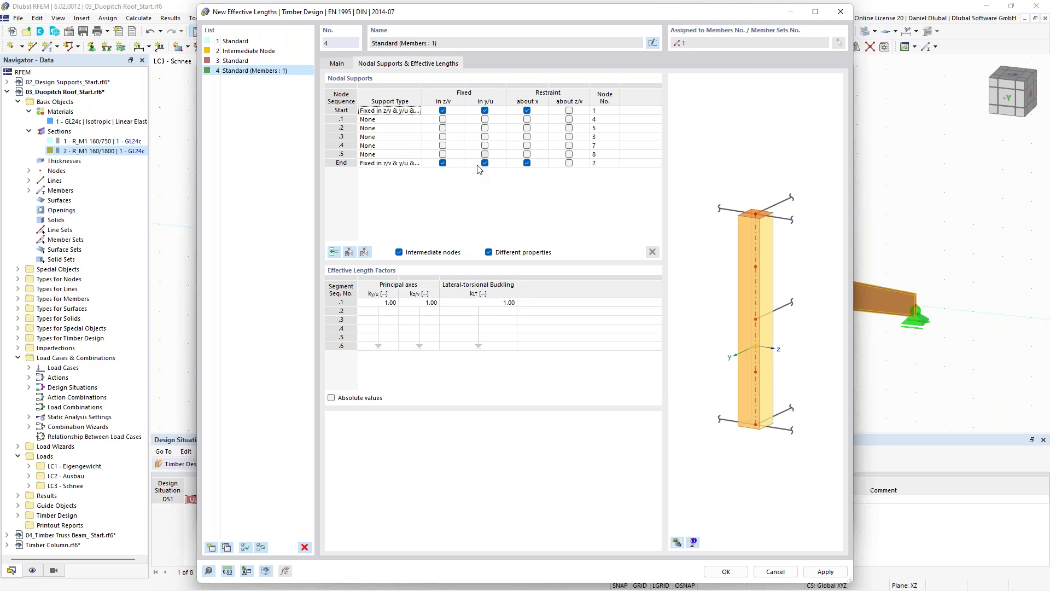
- Fix all five intermediate nodes, .1 to .5, in y/u in the nodal supports
{"action": "left_click", "coordinate": [484, 120]}
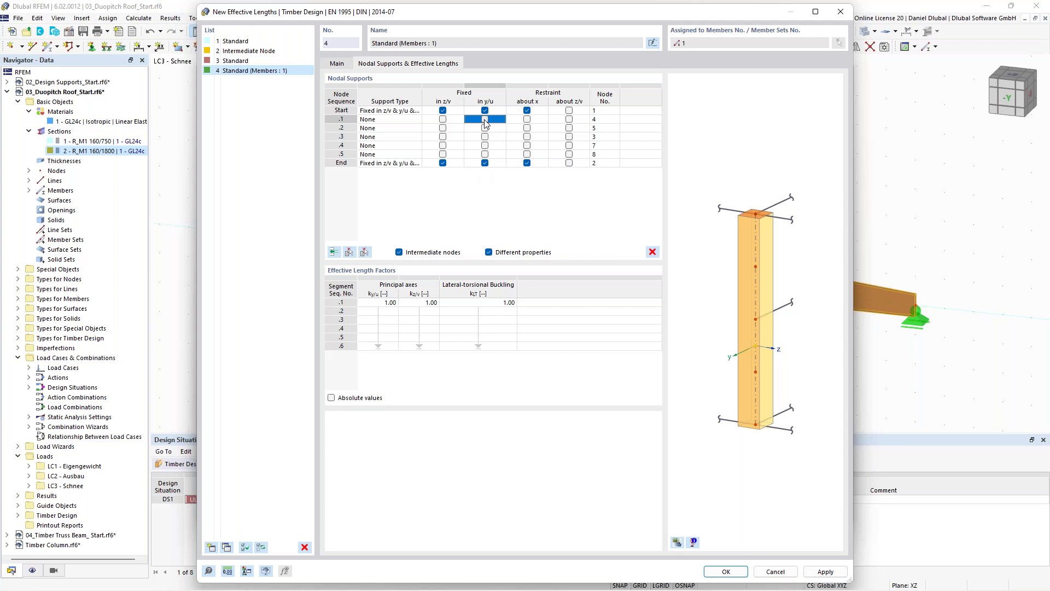
{"action": "left_click", "coordinate": [485, 120]}
{"action": "left_click", "coordinate": [485, 128]}
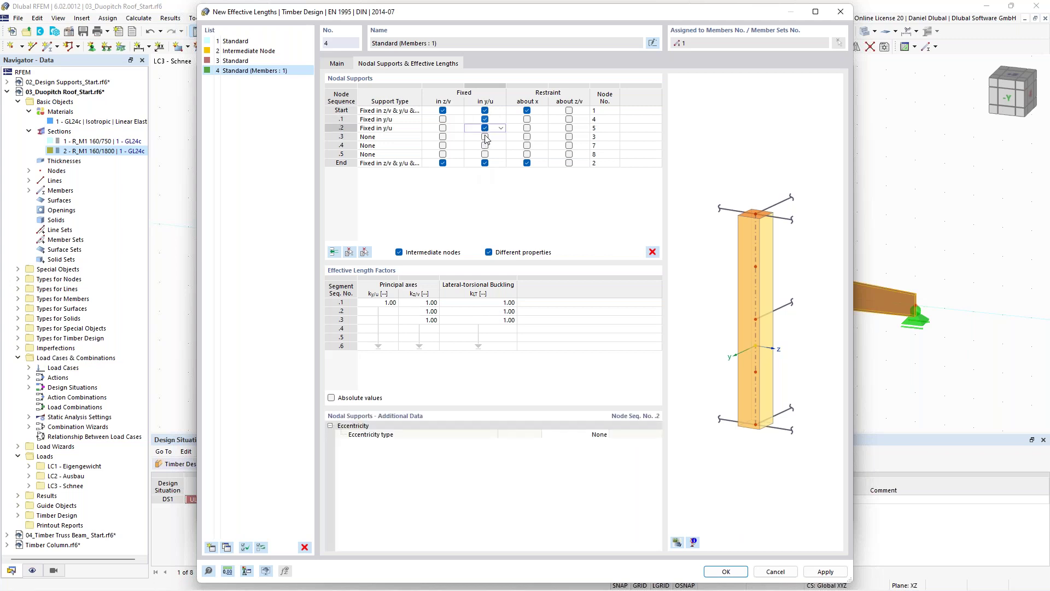
{"action": "left_click", "coordinate": [485, 137]}
{"action": "left_click", "coordinate": [485, 146]}
{"action": "left_click", "coordinate": [484, 154]}
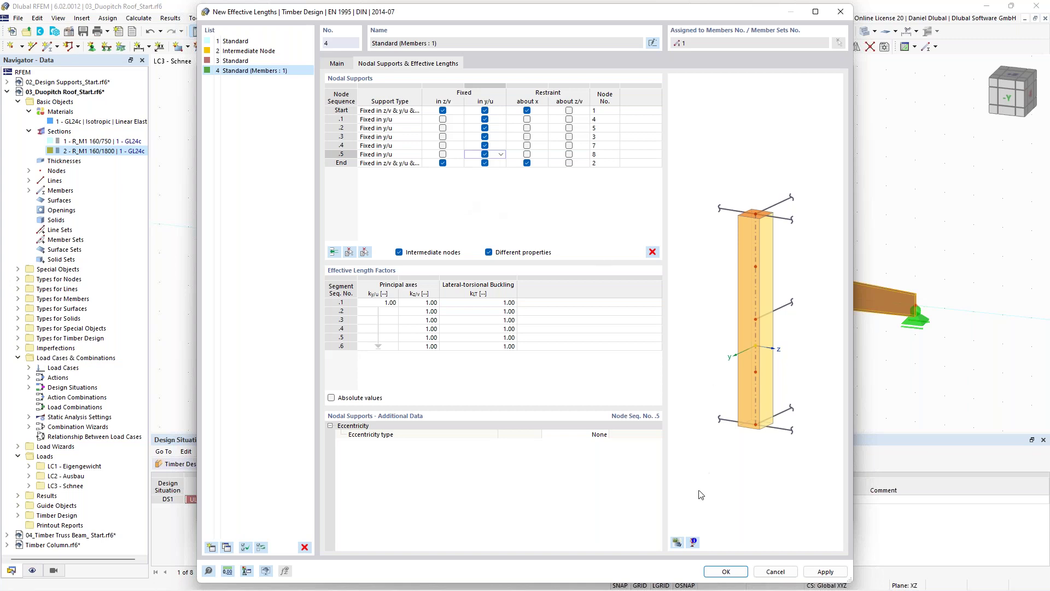
- Switch the effective lengths preview to the model and examine the intermediate supports along the beam
{"action": "left_click", "coordinate": [678, 542]}
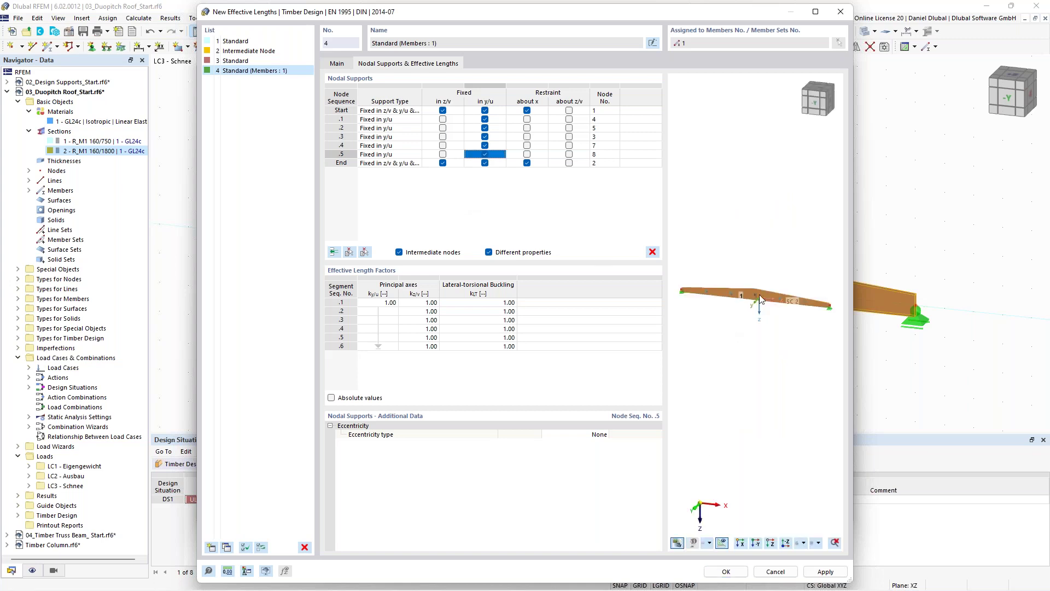
{"action": "middle_click_drag", "start_coordinate": [795, 257], "coordinate": [665, 227]}
{"action": "scroll", "coordinate": [782, 263], "scroll_direction": "down", "scroll_amount": 1}
{"action": "mouse_move", "coordinate": [766, 261]}
{"action": "middle_mouse_down"}
{"action": "mouse_move", "coordinate": [712, 257]}
{"action": "mouse_move", "coordinate": [773, 249]}
{"action": "middle_mouse_up"}
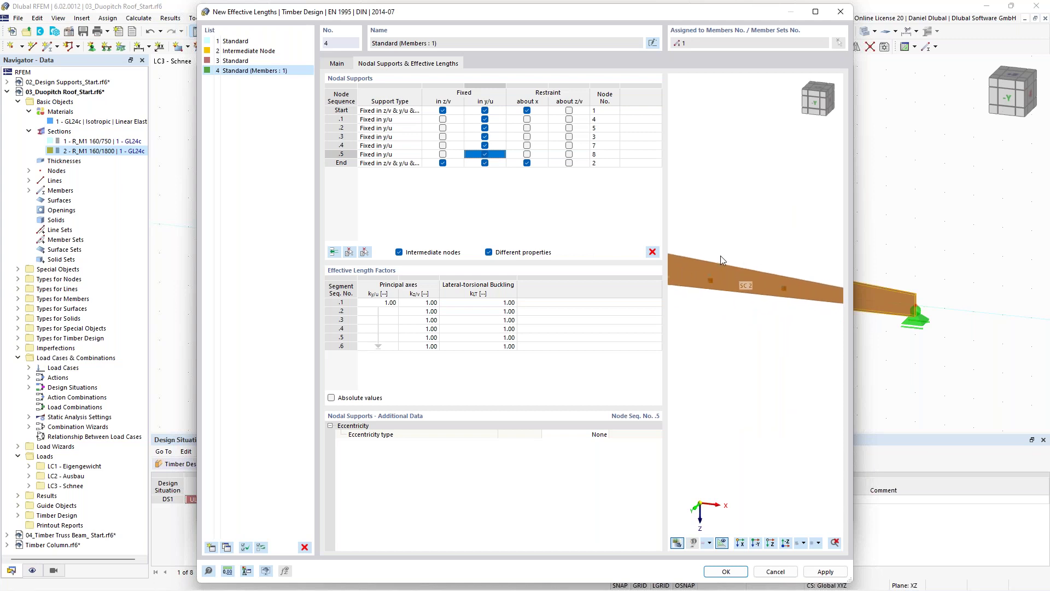
{"action": "scroll", "coordinate": [727, 240], "scroll_direction": "down", "scroll_amount": 1}
{"action": "middle_click_drag", "start_coordinate": [723, 226], "coordinate": [800, 234]}
{"action": "middle_click_drag", "start_coordinate": [704, 237], "coordinate": [669, 231]}
{"action": "scroll", "coordinate": [777, 265], "scroll_direction": "up", "scroll_amount": 2}
{"action": "scroll", "coordinate": [795, 240], "scroll_direction": "down", "scroll_amount": 1}
{"action": "scroll", "coordinate": [796, 244], "scroll_direction": "down", "scroll_amount": 1}
{"action": "scroll", "coordinate": [819, 244], "scroll_direction": "down", "scroll_amount": 1}
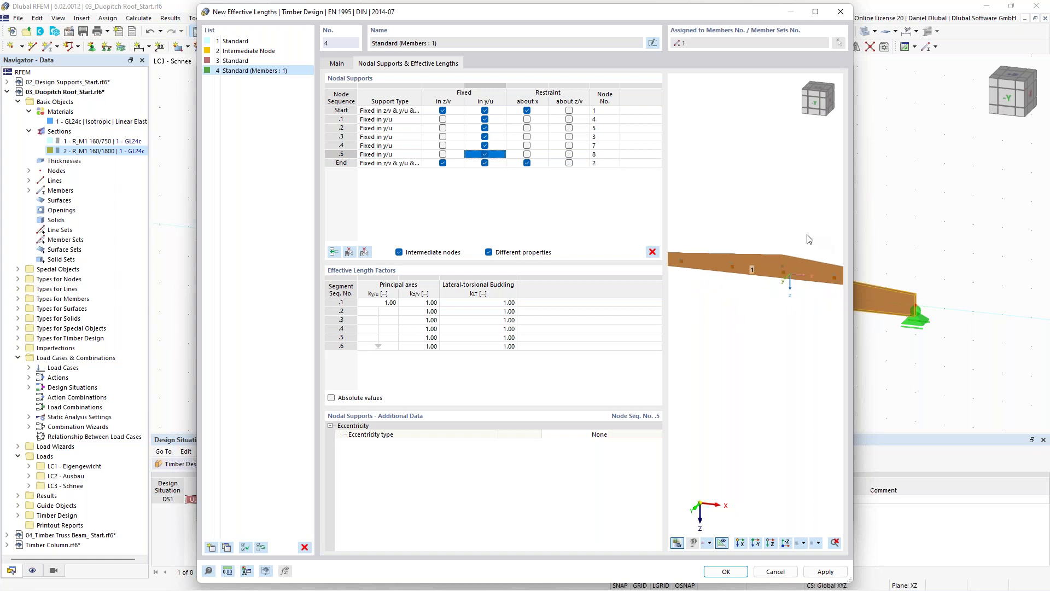
{"action": "scroll", "coordinate": [804, 249], "scroll_direction": "up", "scroll_amount": 2}
{"action": "scroll", "coordinate": [802, 257], "scroll_direction": "down", "scroll_amount": 1}
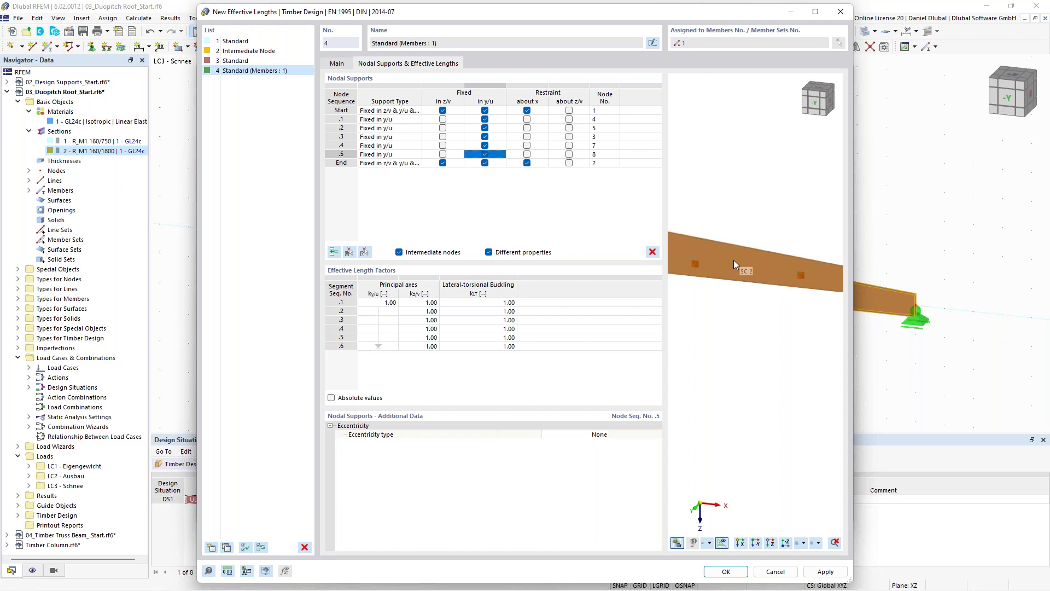
- Review the determination type for the elastic critical moment and compare the nodal supports with the beam preview
{"action": "left_click", "coordinate": [345, 66]}
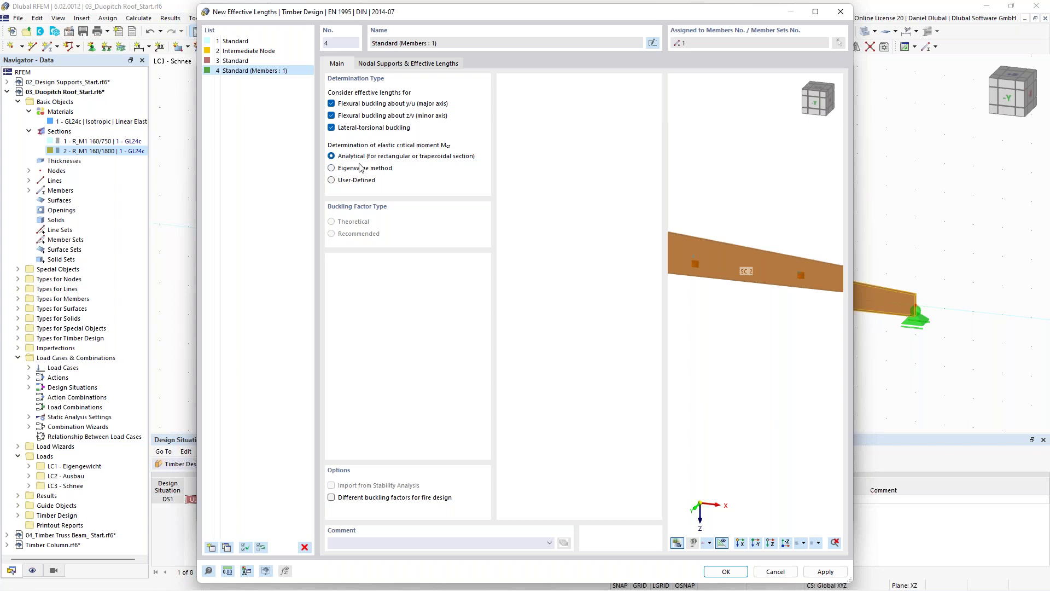
{"action": "left_click", "coordinate": [406, 65]}
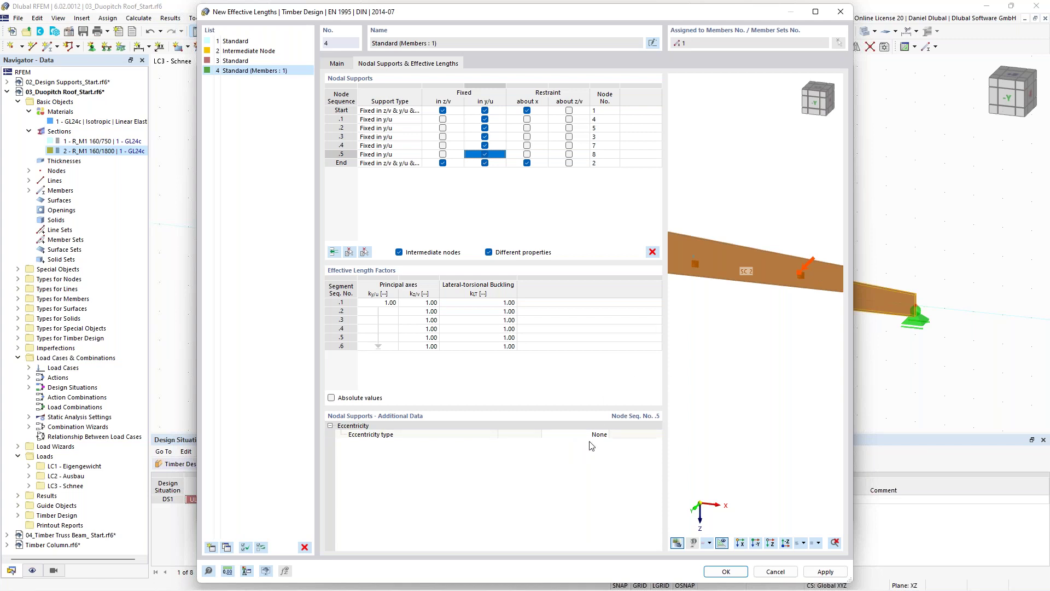
{"action": "scroll", "coordinate": [763, 253], "scroll_direction": "down", "scroll_amount": 2}
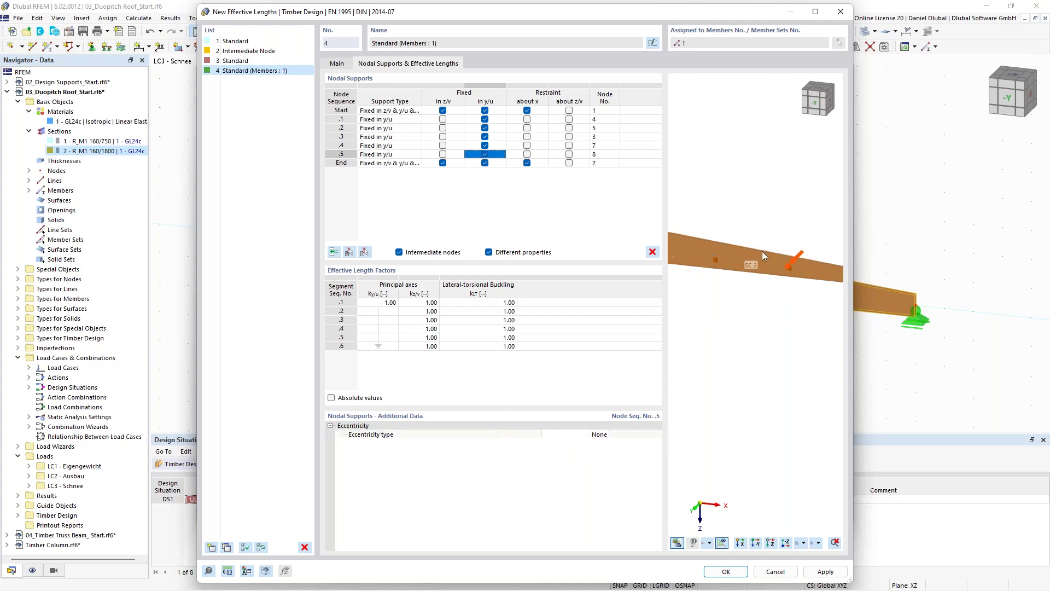
{"action": "left_click", "coordinate": [340, 64]}
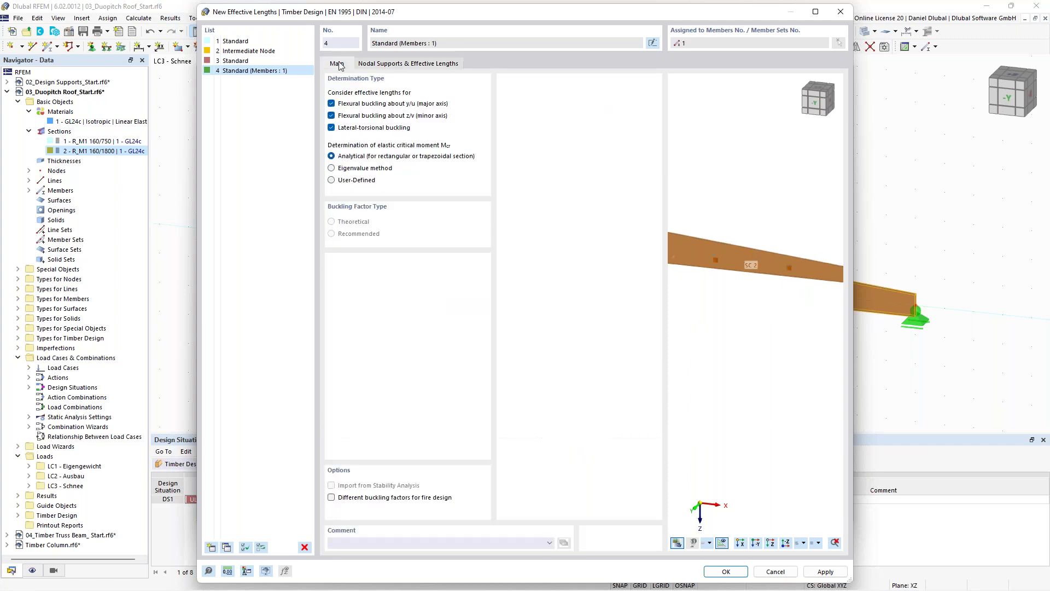
{"action": "left_click", "coordinate": [407, 64]}
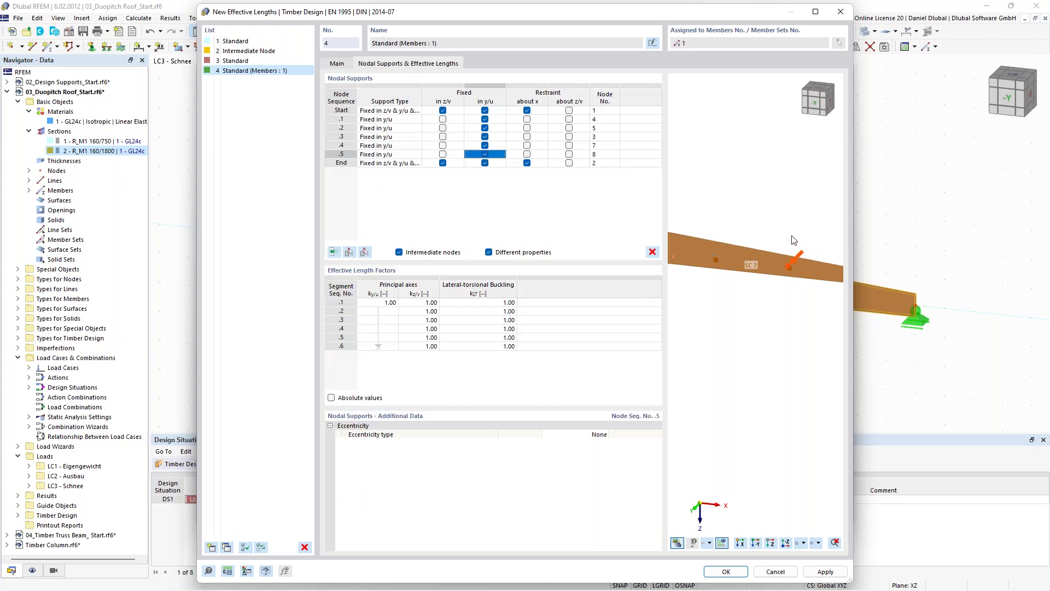
{"action": "scroll", "coordinate": [791, 245], "scroll_direction": "up", "scroll_amount": 2}
{"action": "scroll", "coordinate": [790, 245], "scroll_direction": "down", "scroll_amount": 2}
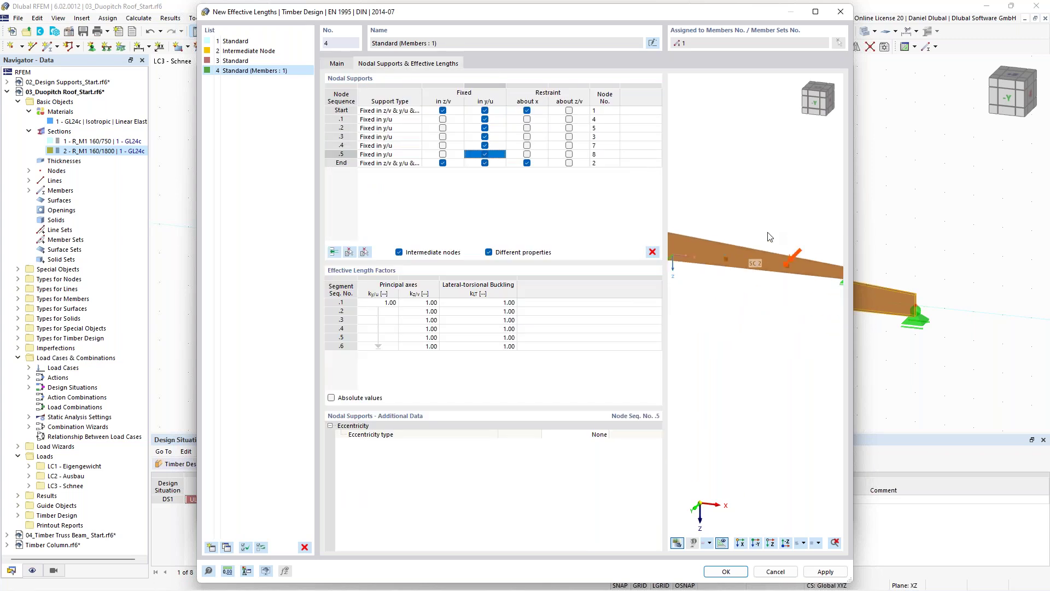
{"action": "middle_click_drag", "start_coordinate": [736, 224], "coordinate": [815, 257]}
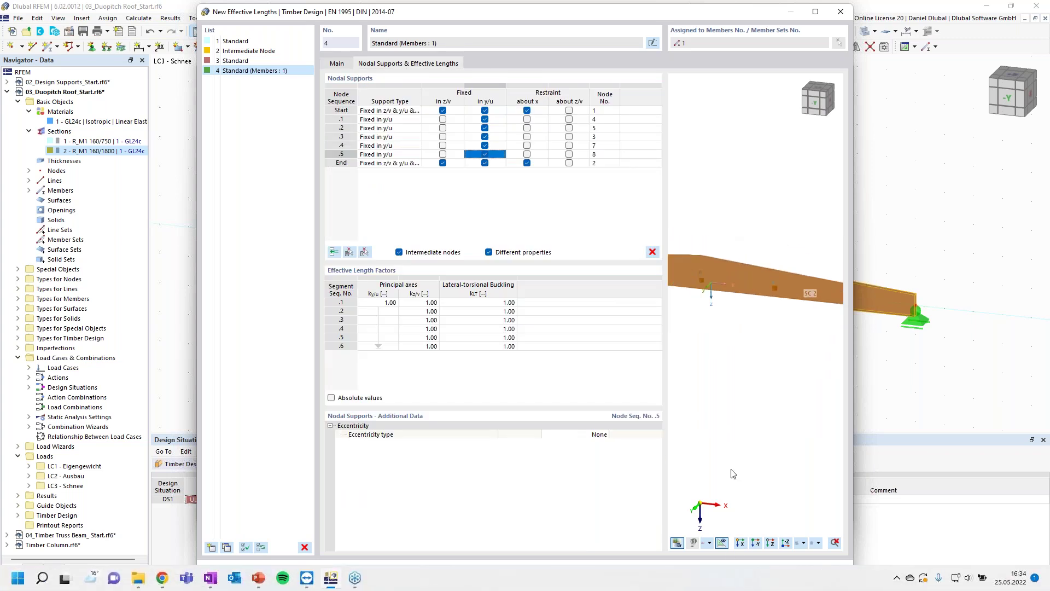
- Accept the new effective lengths, apply them to member 1 and check the supports on the beam in the model
{"action": "left_click", "coordinate": [727, 572]}
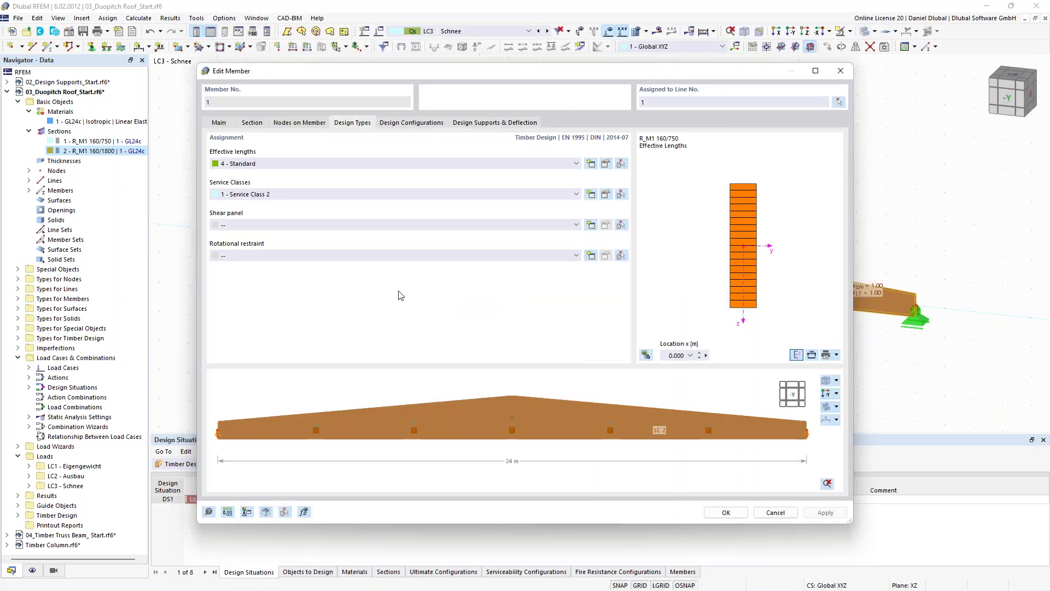
{"action": "left_click", "coordinate": [727, 512]}
{"action": "middle_click_drag", "start_coordinate": [710, 182], "coordinate": [518, 172], "text": "ctrl"}
{"action": "middle_click_drag", "start_coordinate": [438, 187], "coordinate": [467, 177]}
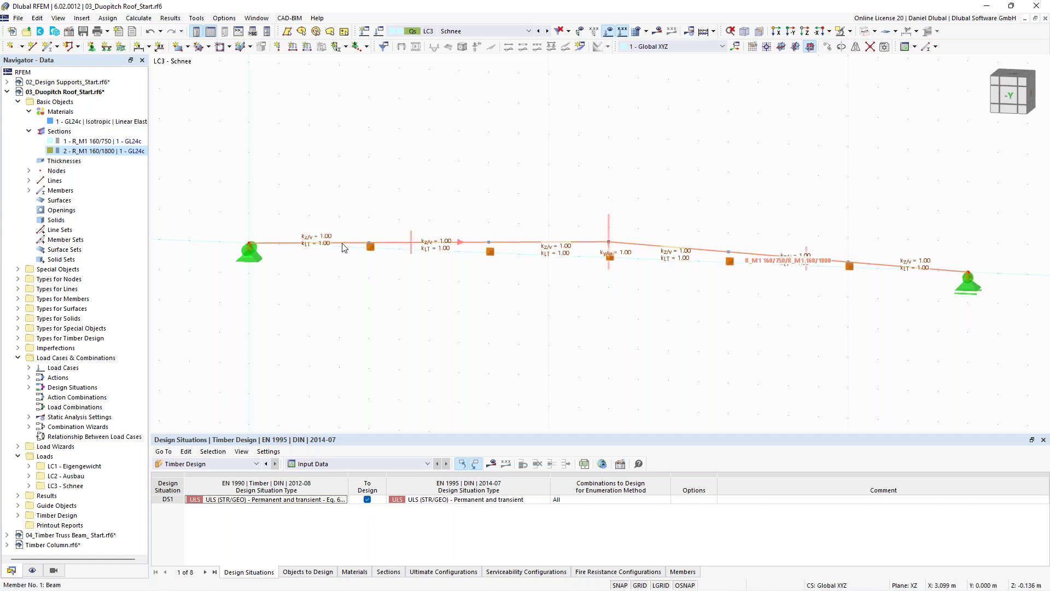
{"action": "left_click", "coordinate": [445, 242]}
{"action": "scroll", "coordinate": [321, 207], "scroll_direction": "down", "scroll_amount": 1}
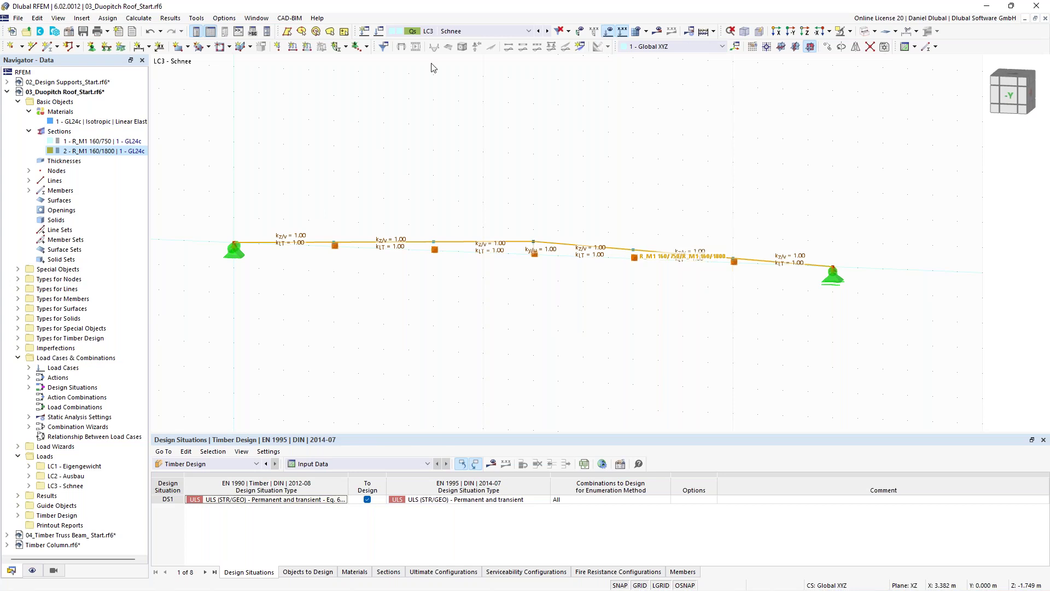
- Open the load cases for editing and rename LC1 to Self-weight and LC2 to Permanent
{"action": "left_click", "coordinate": [465, 31]}
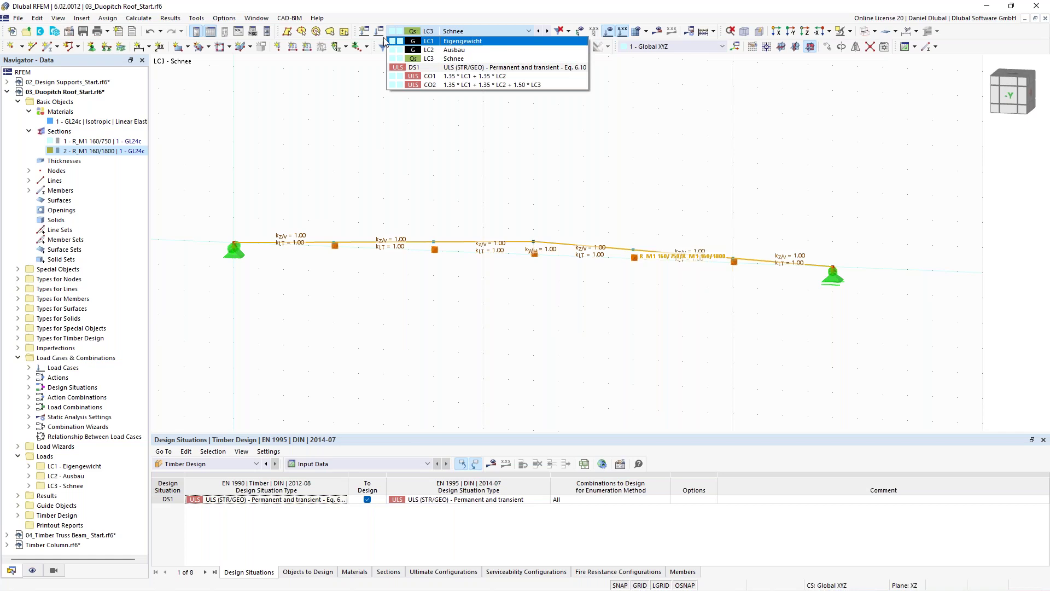
{"action": "left_click", "coordinate": [358, 106]}
{"action": "left_click", "coordinate": [382, 31]}
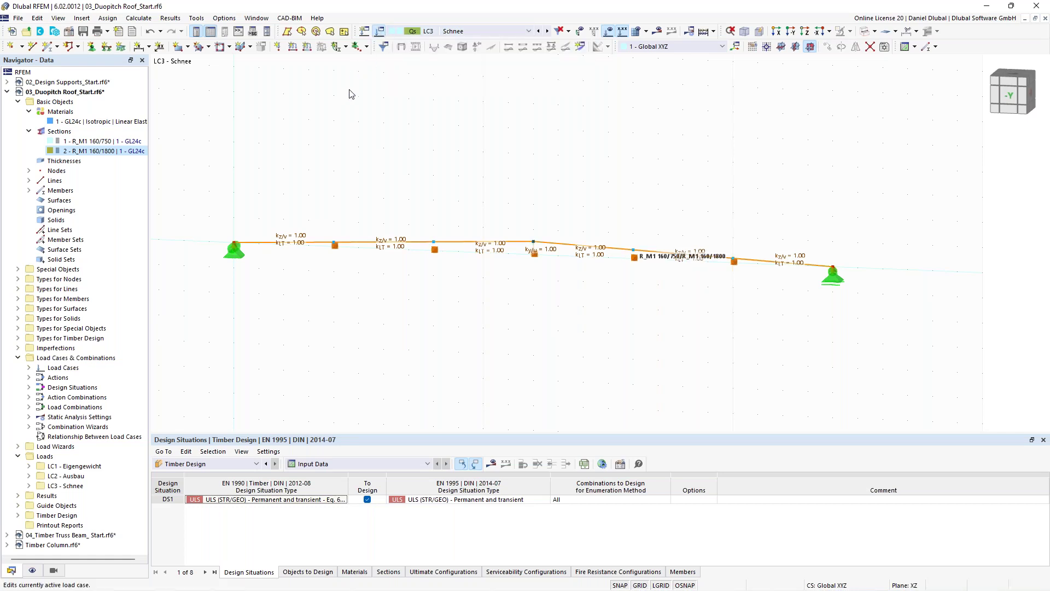
{"action": "left_click", "coordinate": [260, 108]}
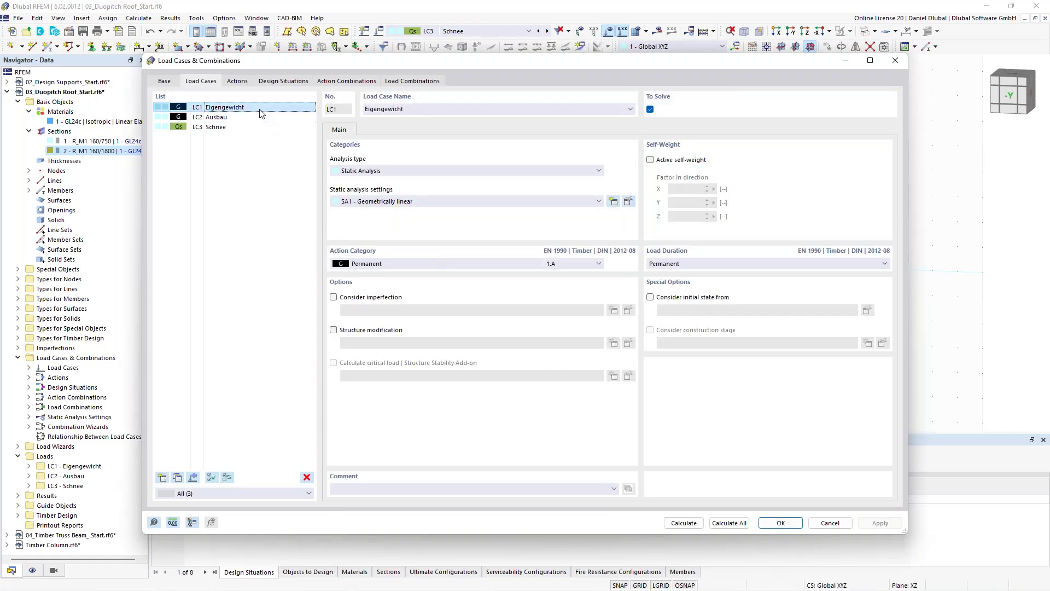
{"action": "double_click", "coordinate": [377, 108]}
{"action": "type", "text": "Self-weight"}
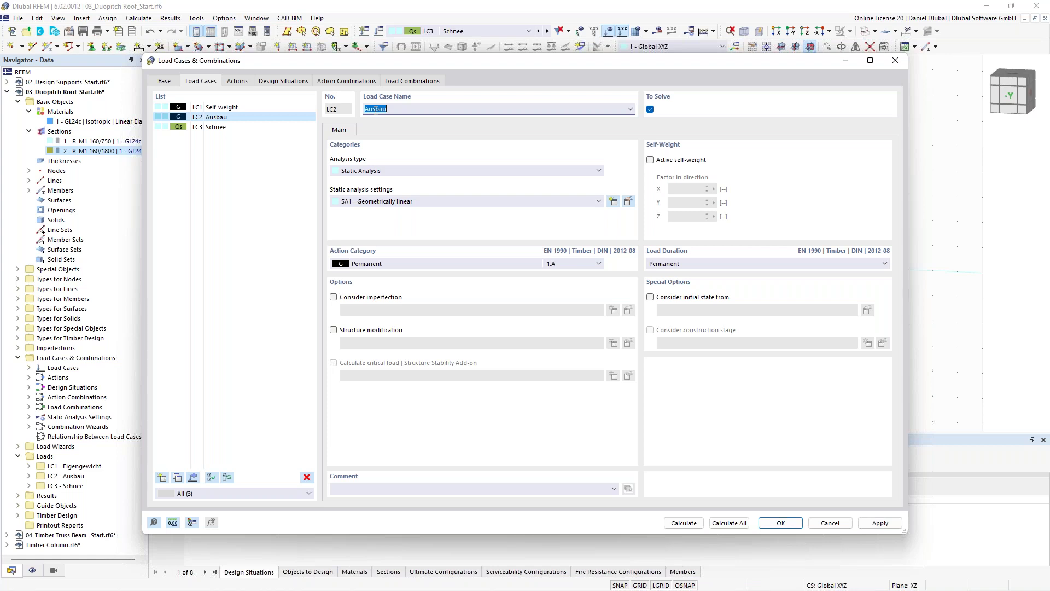
{"action": "type", "text": "Permanent"}
- Rename load case LC3 to Snow and save the load cases with LC1 as the current one
{"action": "left_click", "coordinate": [229, 127]}
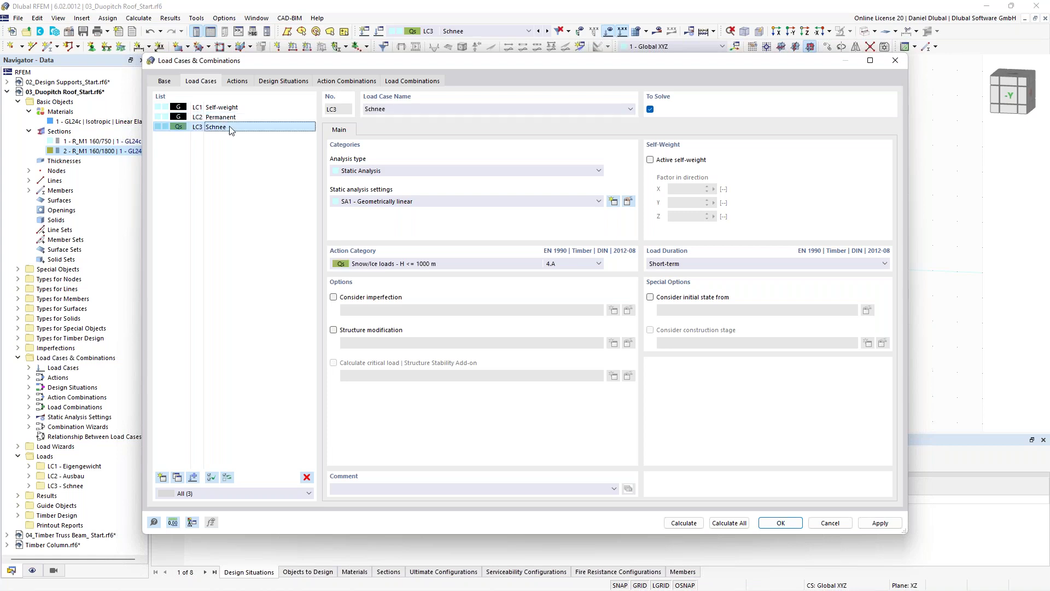
{"action": "left_click", "coordinate": [373, 109]}
{"action": "double_click", "coordinate": [373, 109]}
{"action": "type", "text": "Snow"}
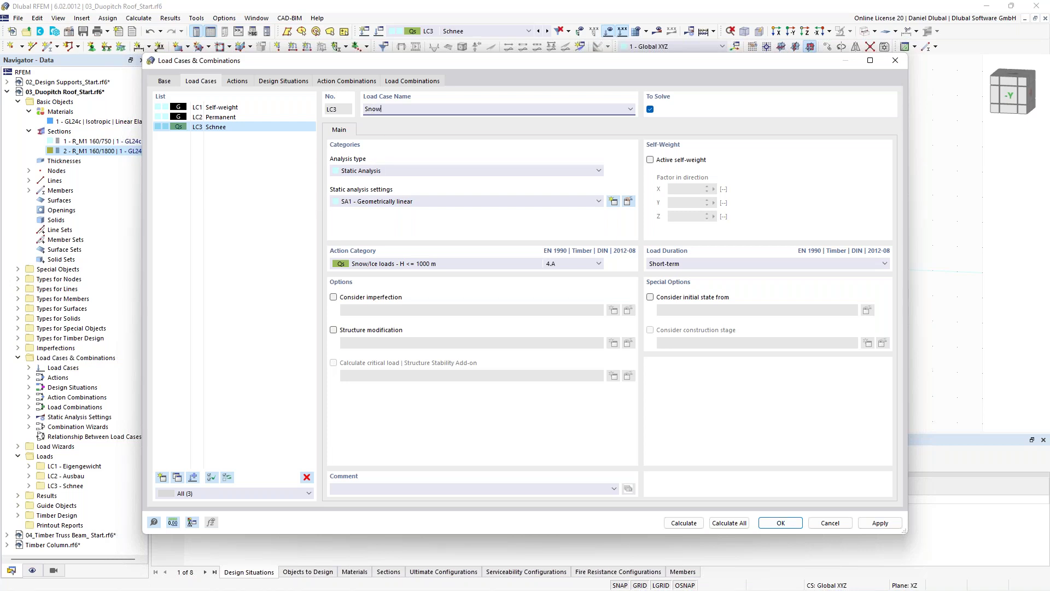
{"action": "left_click", "coordinate": [220, 108]}
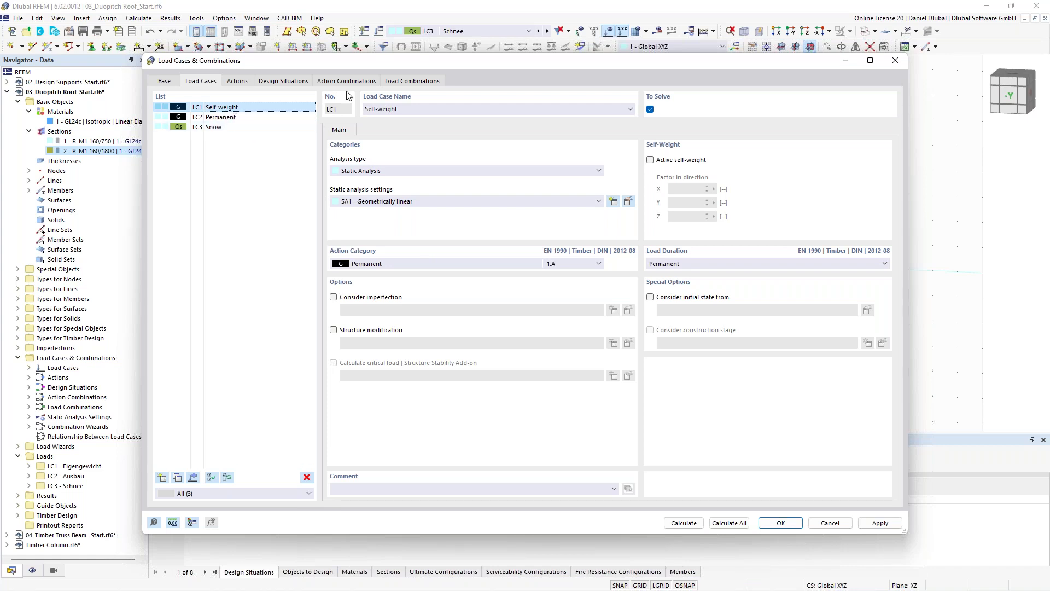
{"action": "left_click", "coordinate": [777, 524]}
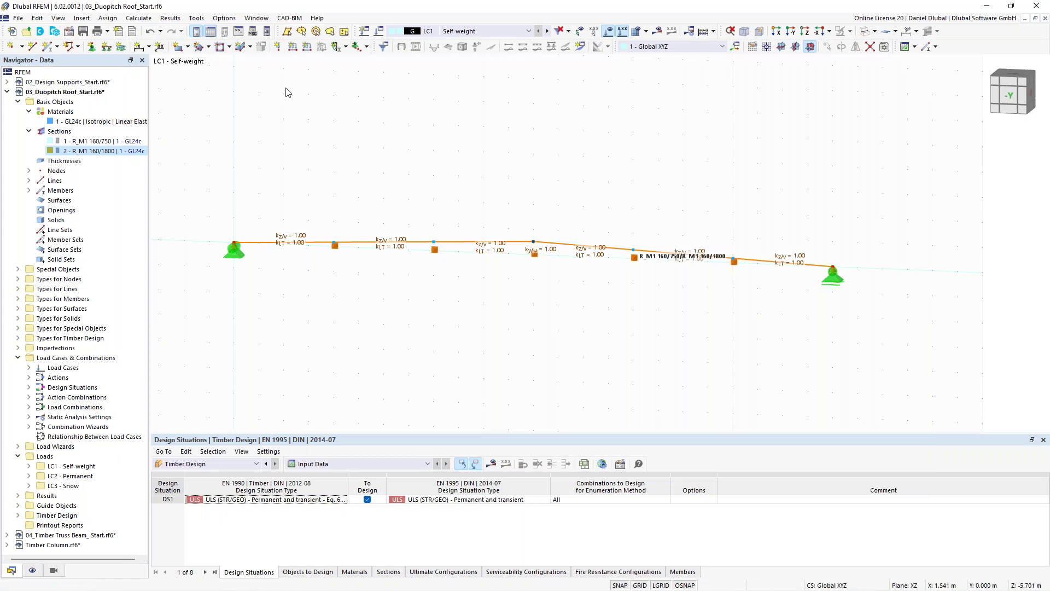
- Add a uniform member load of 1.02 kN/m to member 1 in load case LC1 - Self-weight
{"action": "left_click", "coordinate": [307, 47]}
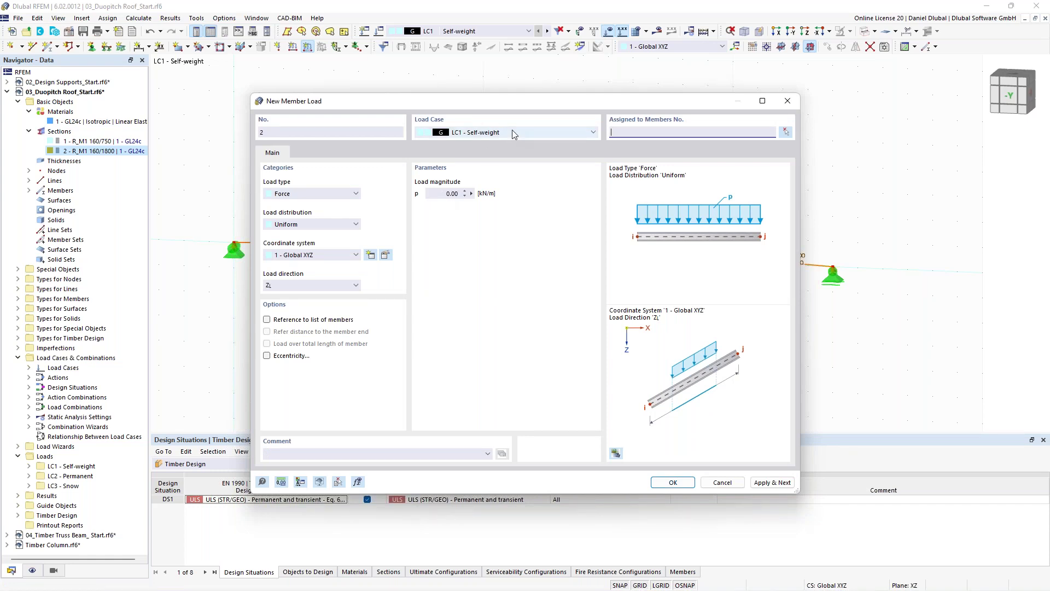
{"action": "left_click", "coordinate": [452, 194]}
{"action": "type", "text": "1,02"}
{"action": "left_click", "coordinate": [786, 133]}
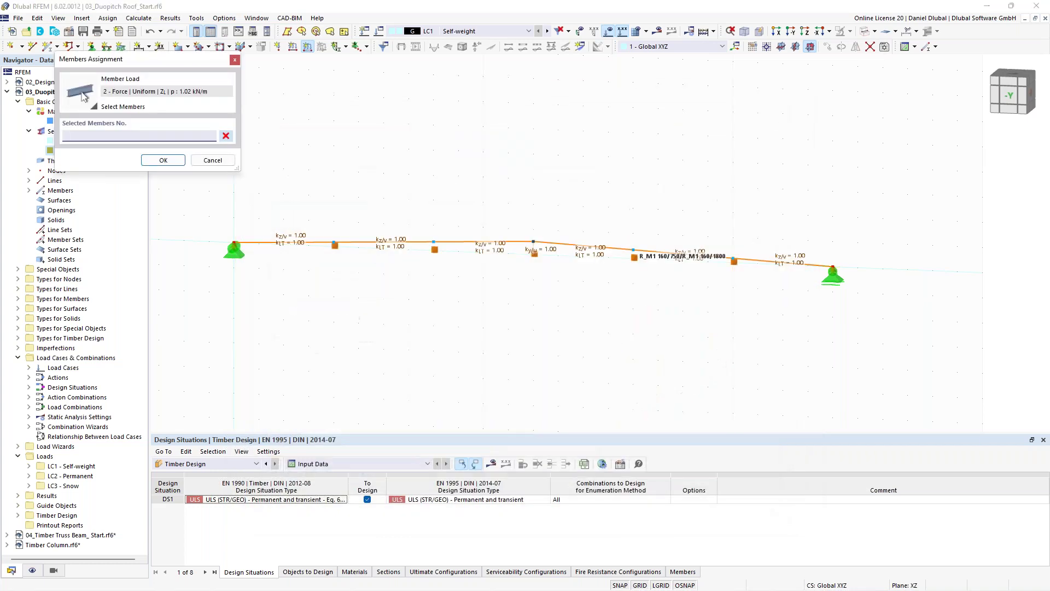
{"action": "left_click", "coordinate": [164, 159]}
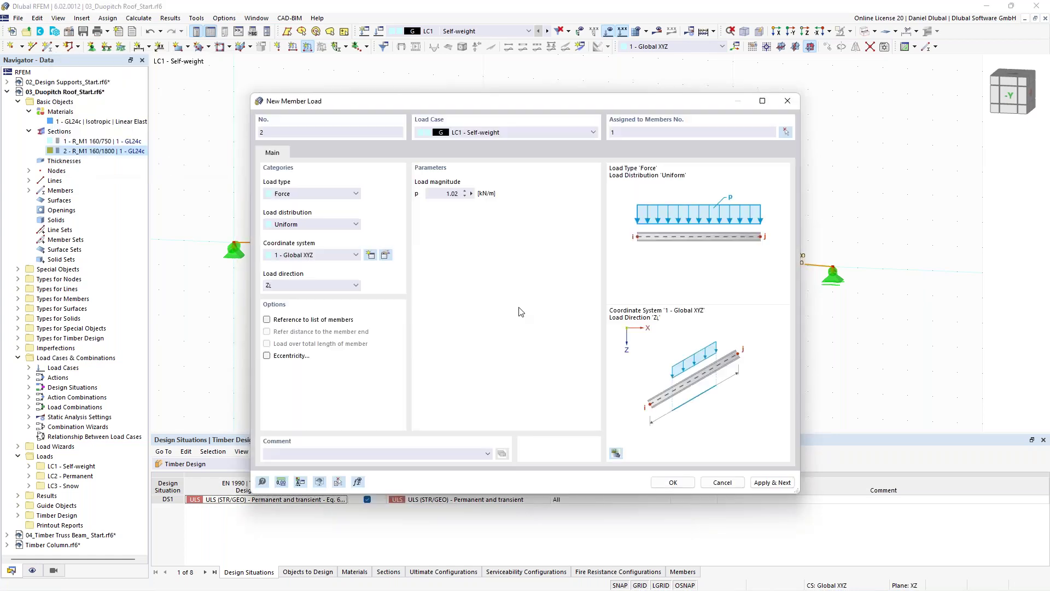
{"action": "left_click", "coordinate": [770, 483]}
- Add a uniform member load of 2.7 kN/m to the beam in load case LC2 - Permanent
{"action": "left_click", "coordinate": [520, 132]}
{"action": "left_click", "coordinate": [490, 155]}
{"action": "double_click", "coordinate": [452, 193]}
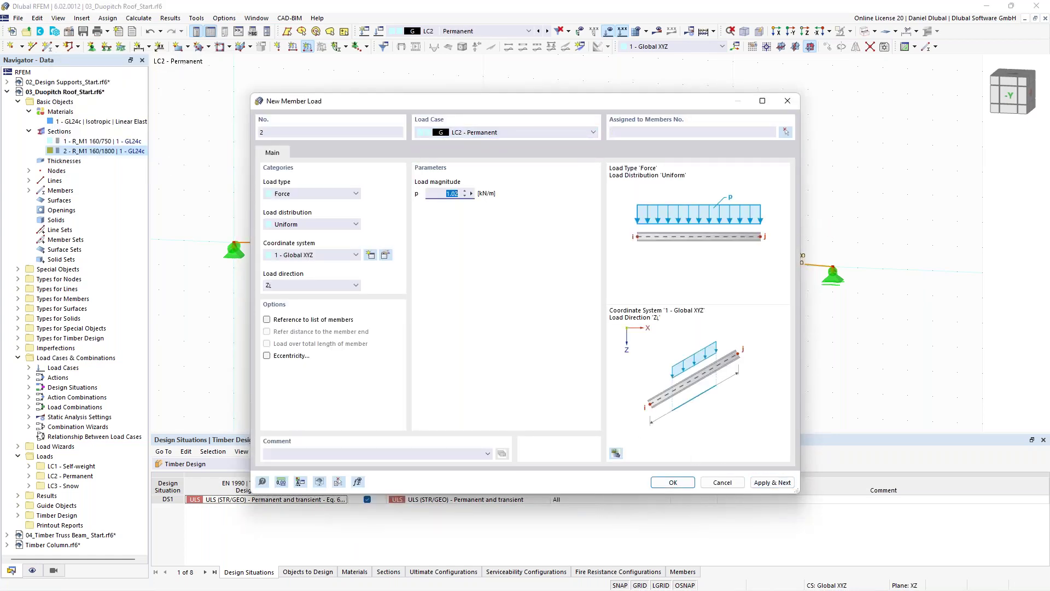
{"action": "type", "text": "2,7"}
{"action": "left_click", "coordinate": [786, 133]}
{"action": "left_click", "coordinate": [684, 253]}
{"action": "left_click", "coordinate": [164, 162]}
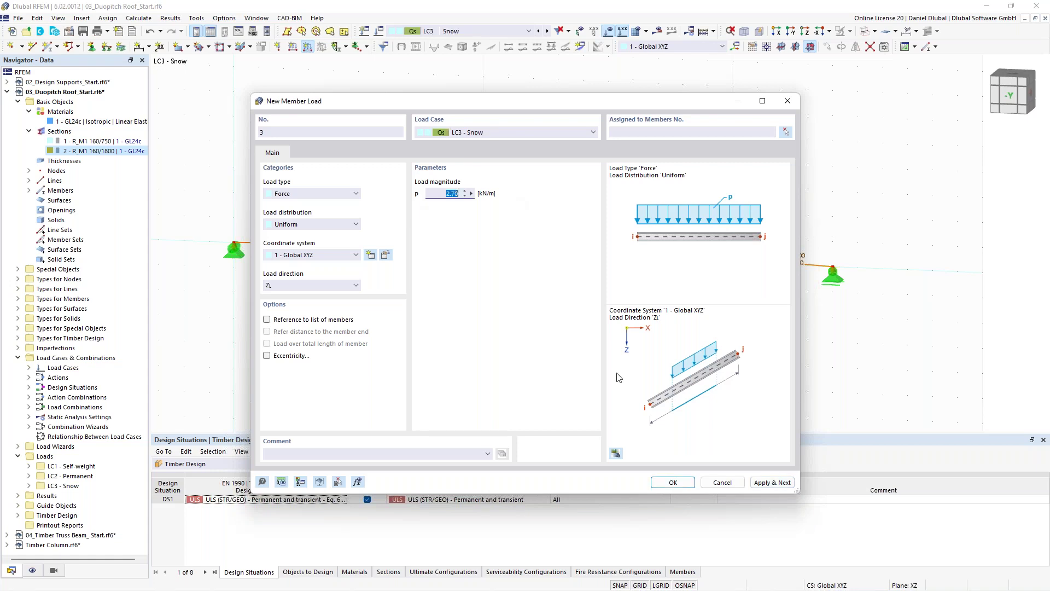
- Add a uniform 3.15 kN/m member load to the beam in LC3 - Snow and switch its direction to projected global Z
{"action": "key", "text": "Return"}
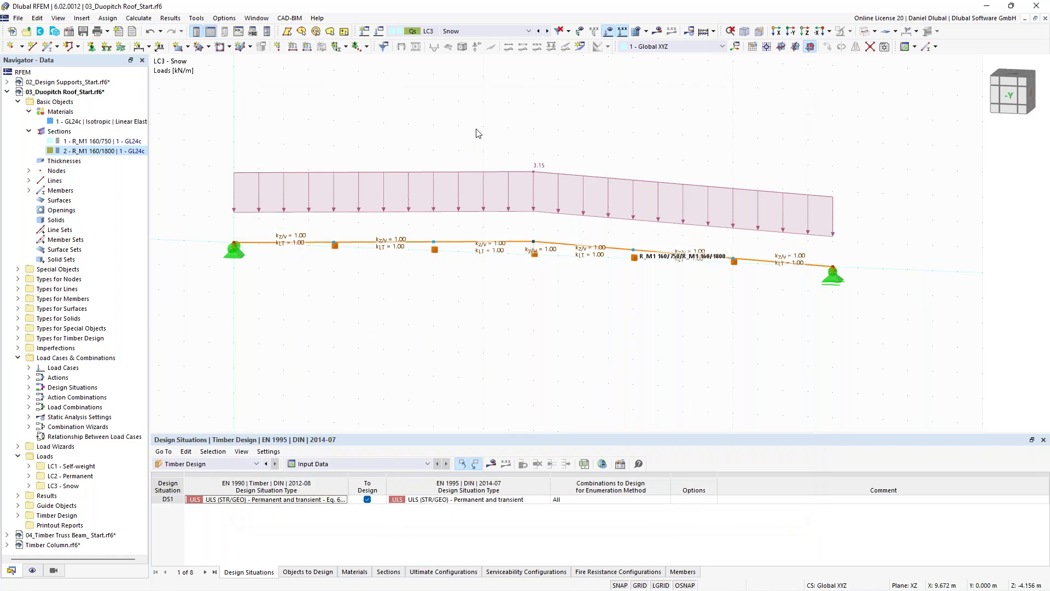
{"action": "double_click", "coordinate": [550, 178]}
{"action": "left_click", "coordinate": [312, 285]}
{"action": "left_click", "coordinate": [314, 339]}
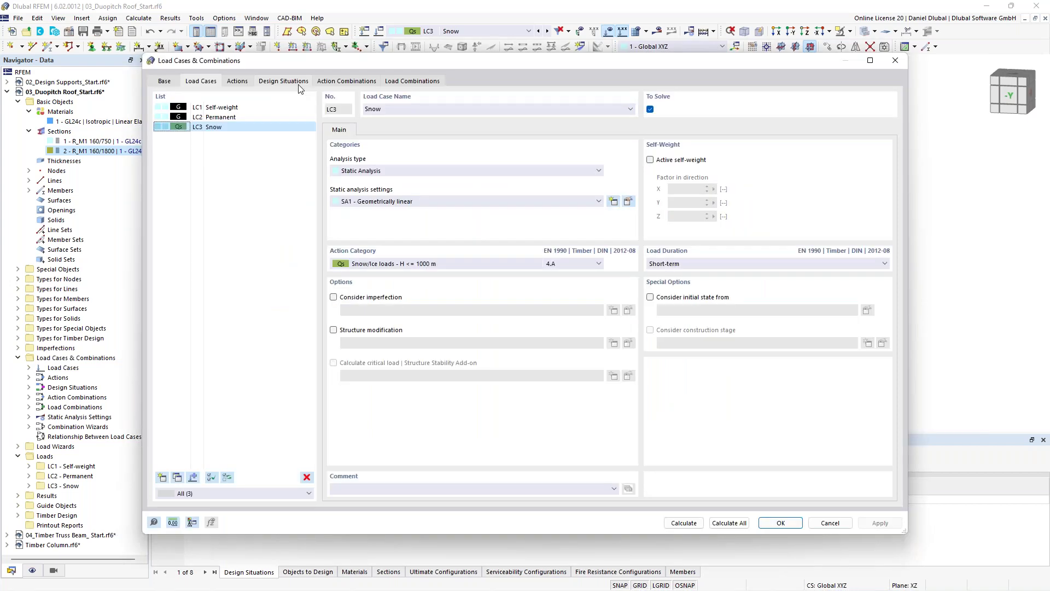
- Review the combination wizard choices for design situation DS1, keeping 2 - Load combinations | SA1 - Geometrically linear
{"action": "left_click", "coordinate": [299, 85]}
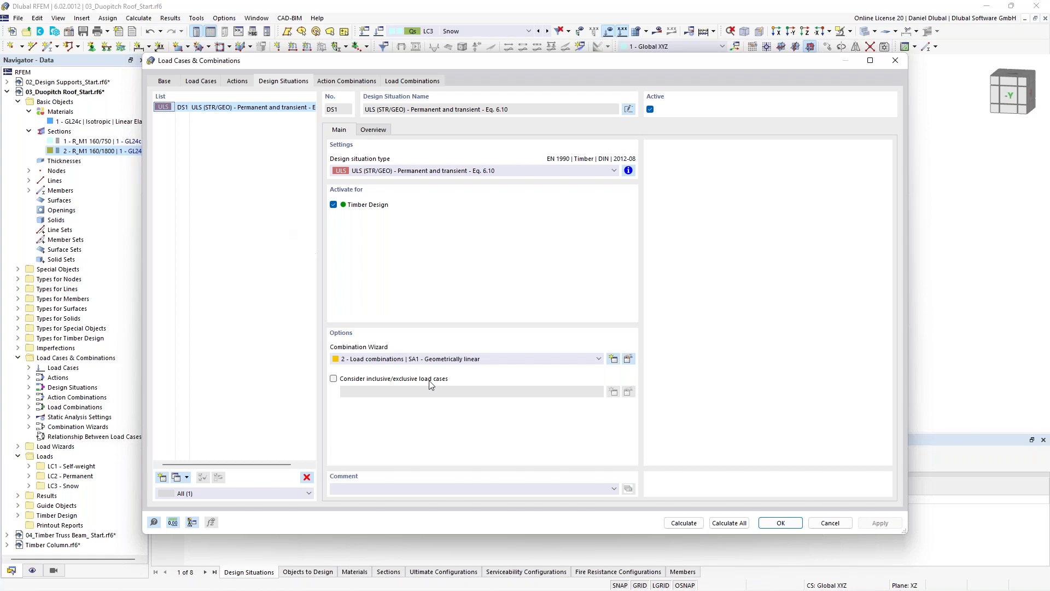
{"action": "left_click", "coordinate": [415, 360]}
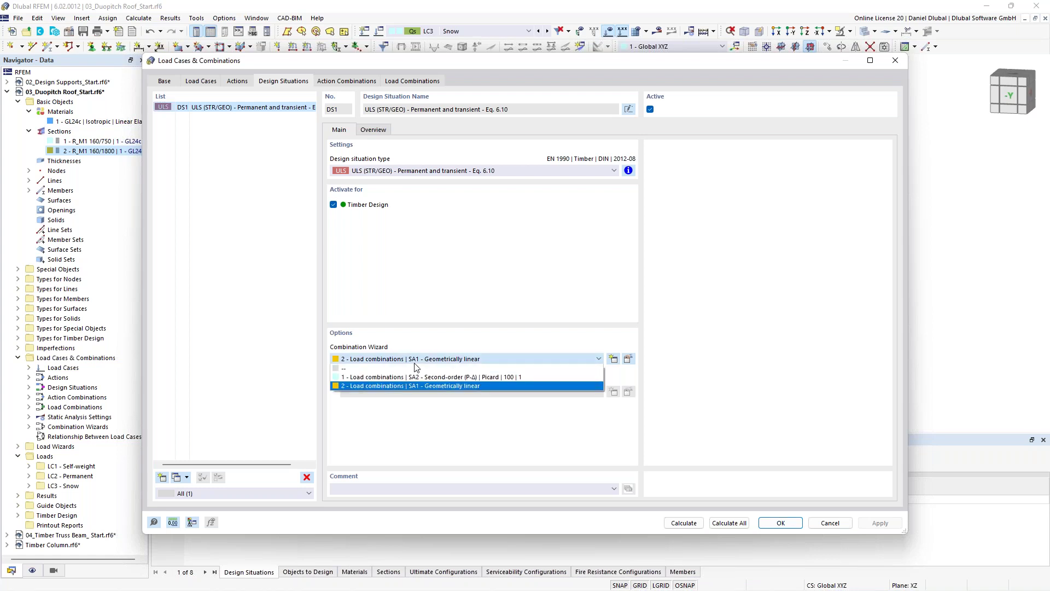
{"action": "left_click", "coordinate": [389, 385]}
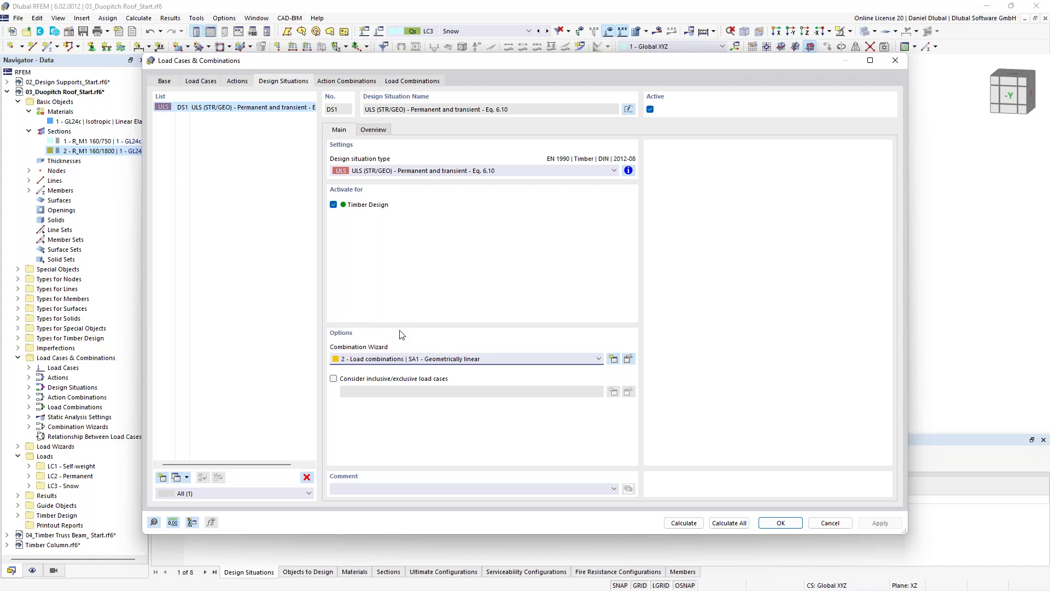
- Review the generated action combinations, load combinations CO1 and CO2, and actions, and accept the load cases and combinations
{"action": "left_click", "coordinate": [344, 82]}
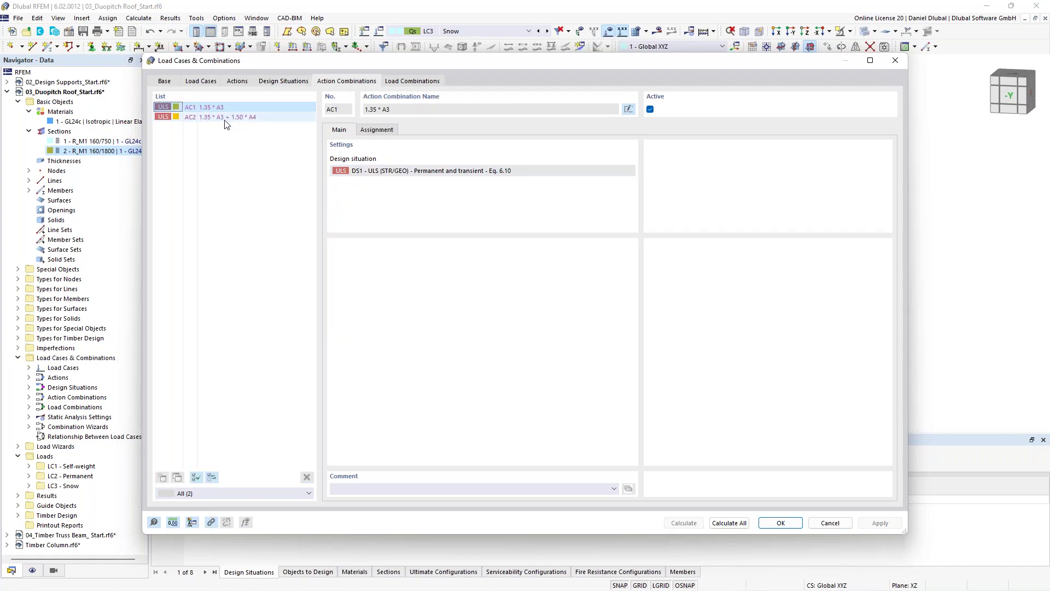
{"action": "left_click", "coordinate": [396, 81]}
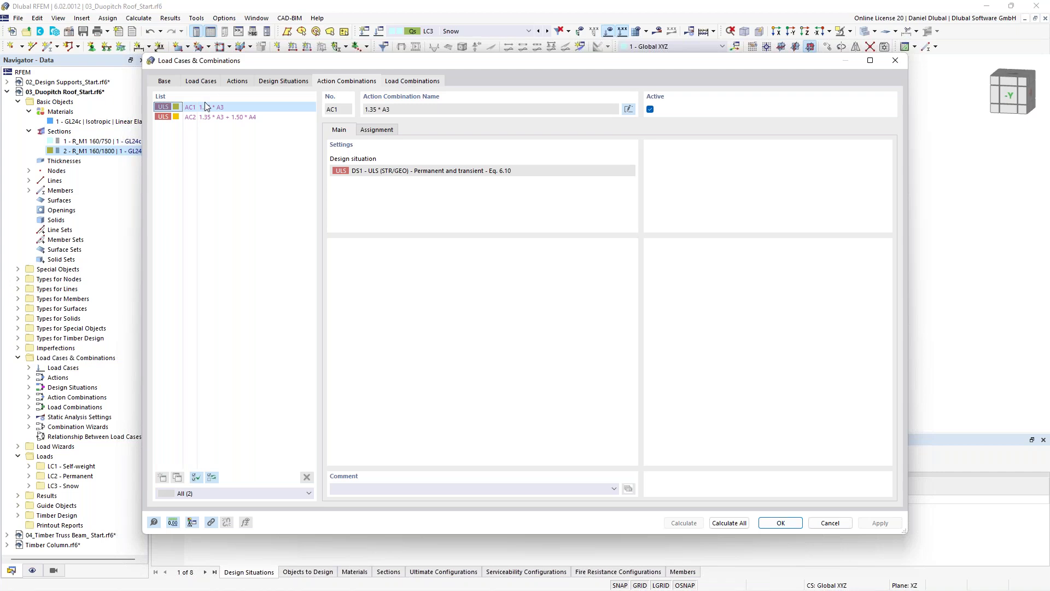
{"action": "left_click", "coordinate": [217, 109]}
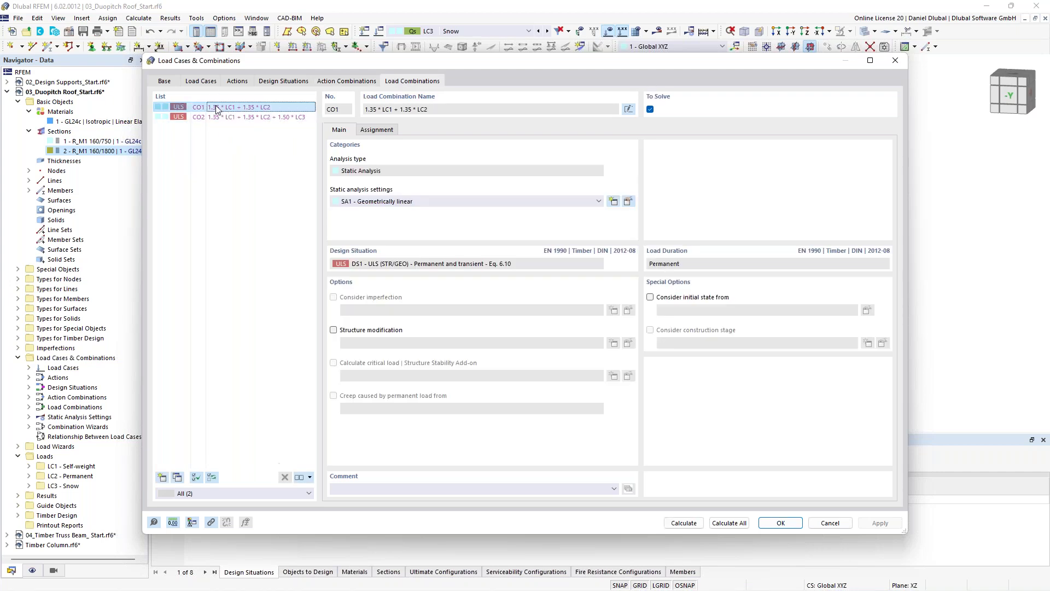
{"action": "left_click", "coordinate": [221, 116]}
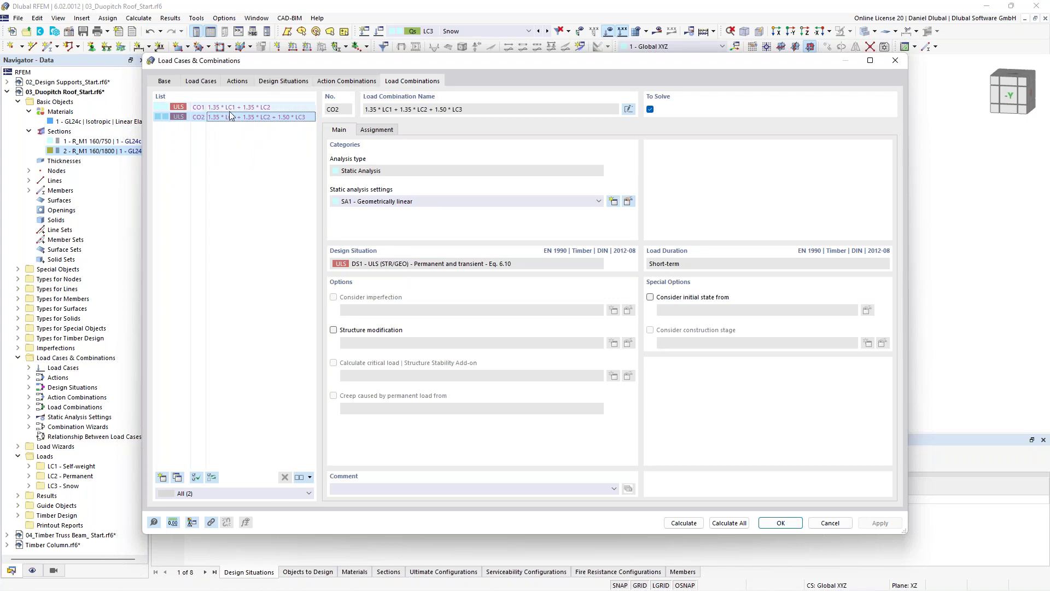
{"action": "left_click", "coordinate": [284, 80]}
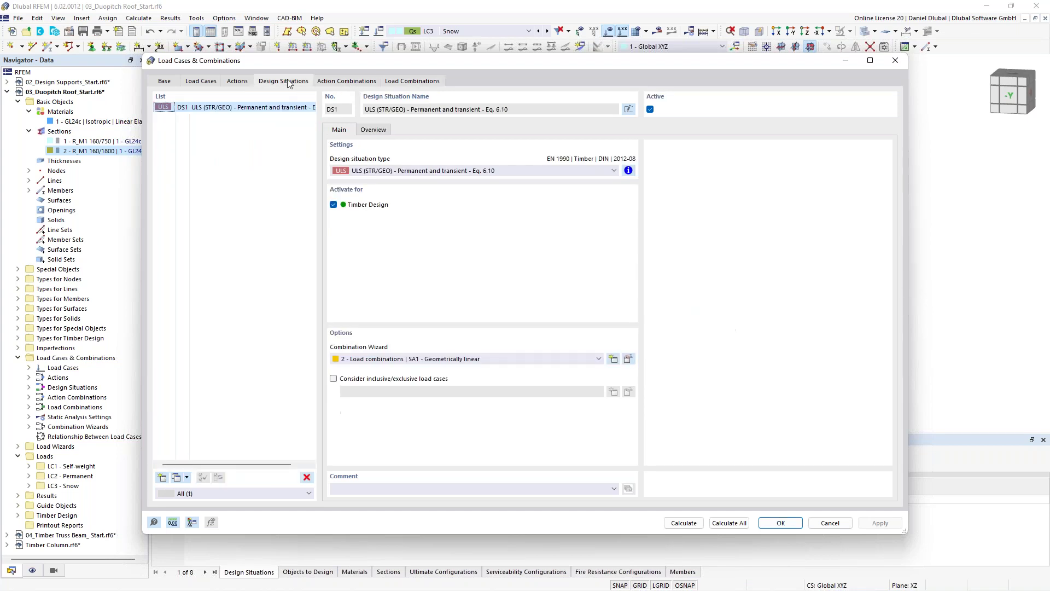
{"action": "left_click", "coordinate": [235, 81]}
{"action": "left_click", "coordinate": [780, 523]}
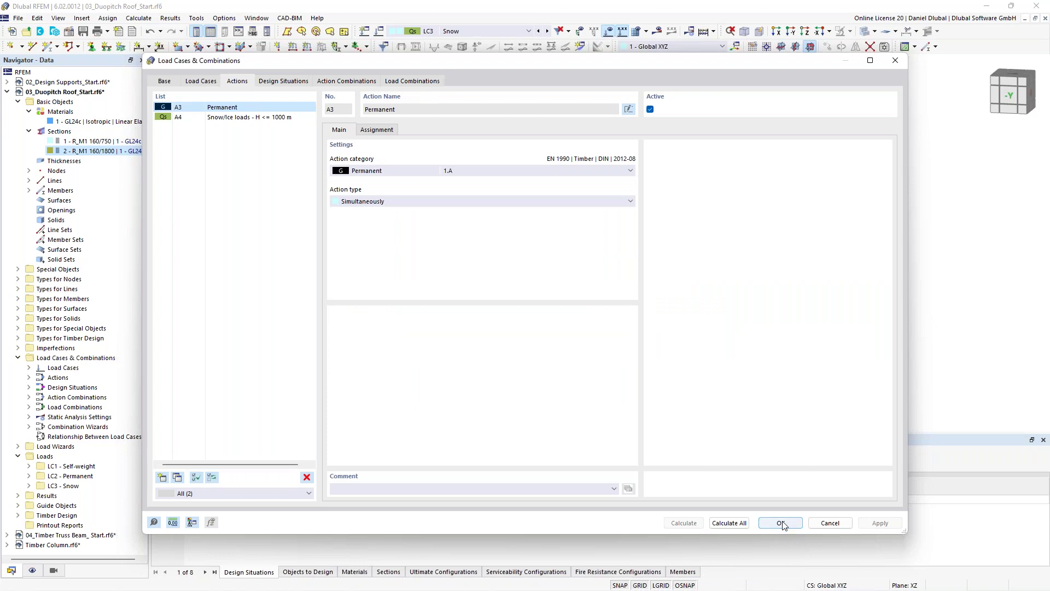
- Calculate the model and simplify the results view to a wireframe beam without loads or effective-length labels
{"action": "left_click", "coordinate": [705, 32]}
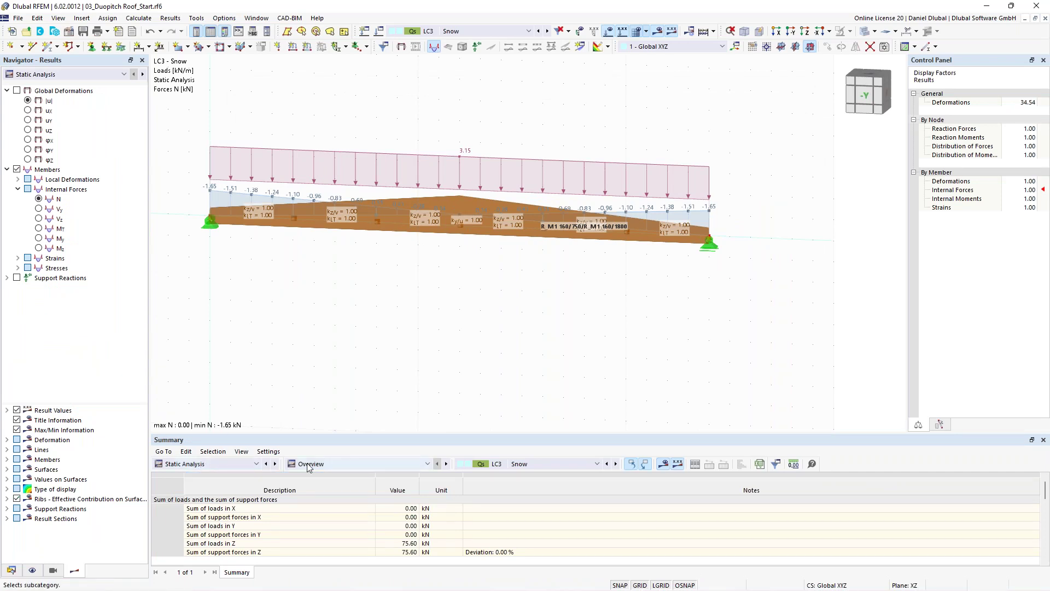
{"action": "left_click", "coordinate": [607, 31]}
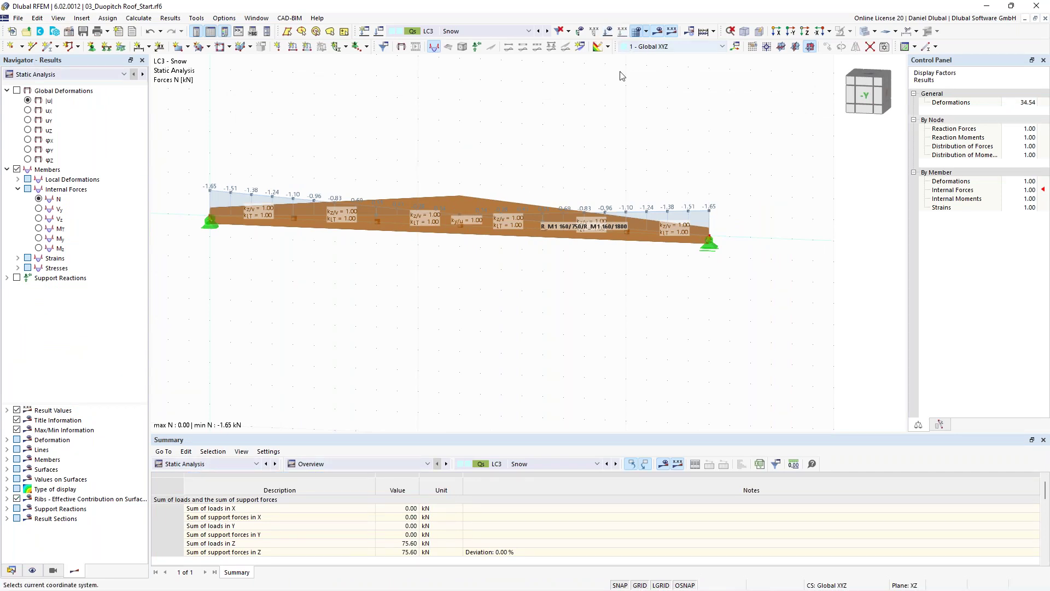
{"action": "left_click", "coordinate": [865, 33]}
{"action": "middle_click_drag", "start_coordinate": [532, 154], "coordinate": [583, 165]}
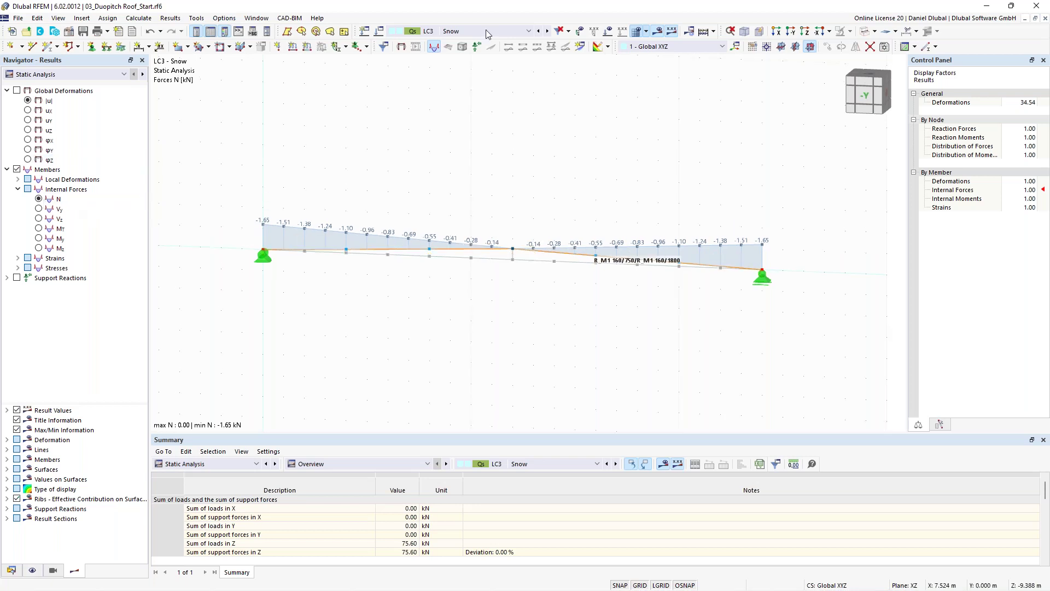
- Display the bending moments My of load combination CO2 and examine their distribution along the beam
{"action": "left_click", "coordinate": [486, 32]}
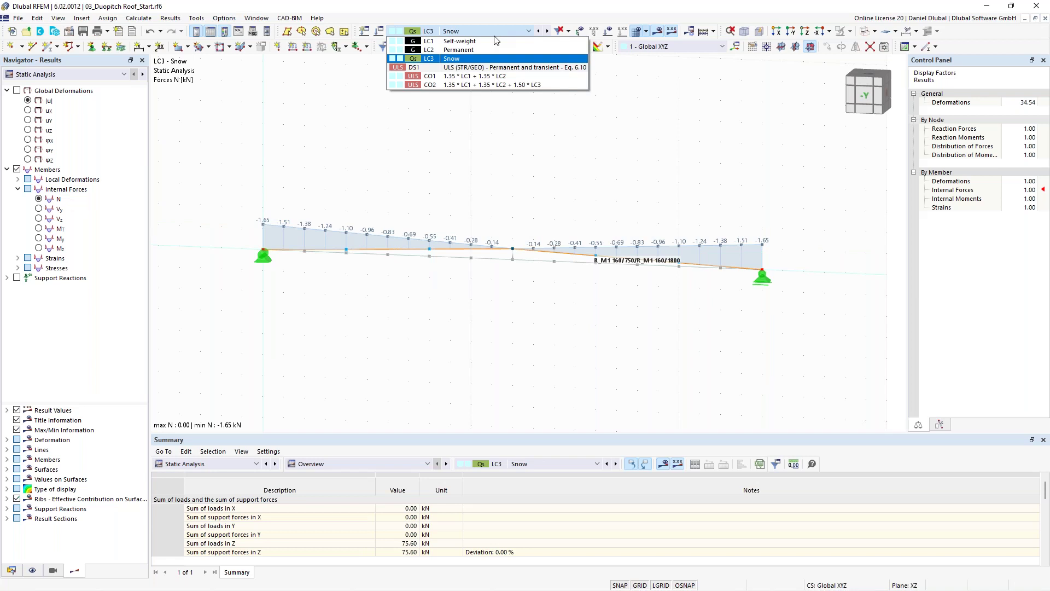
{"action": "left_click", "coordinate": [484, 85]}
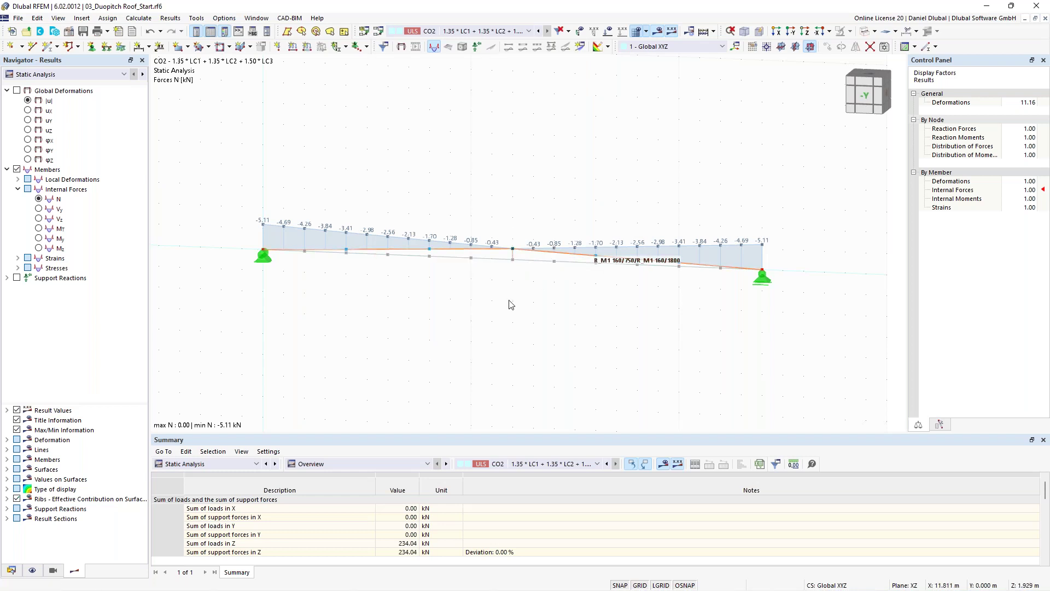
{"action": "left_click", "coordinate": [382, 251]}
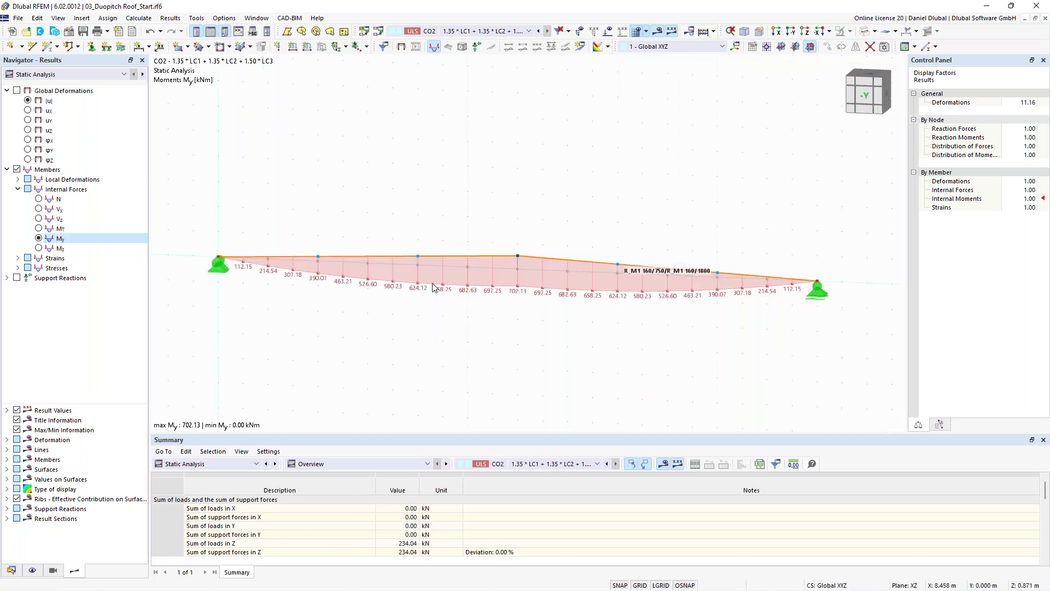
{"action": "scroll", "coordinate": [523, 294], "scroll_direction": "down", "scroll_amount": 1}
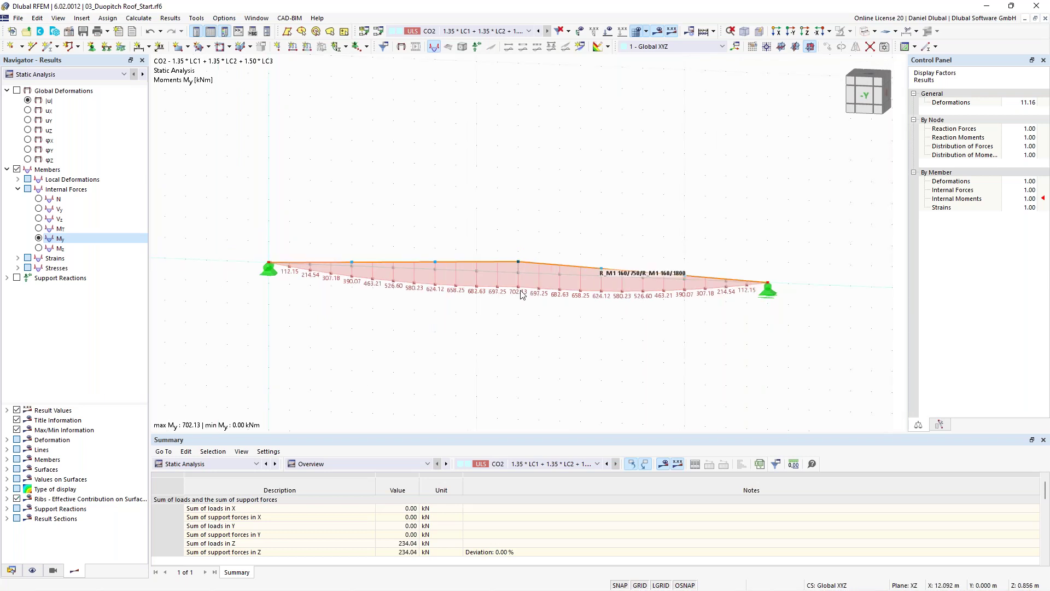
{"action": "scroll", "coordinate": [464, 261], "scroll_direction": "up", "scroll_amount": 1}
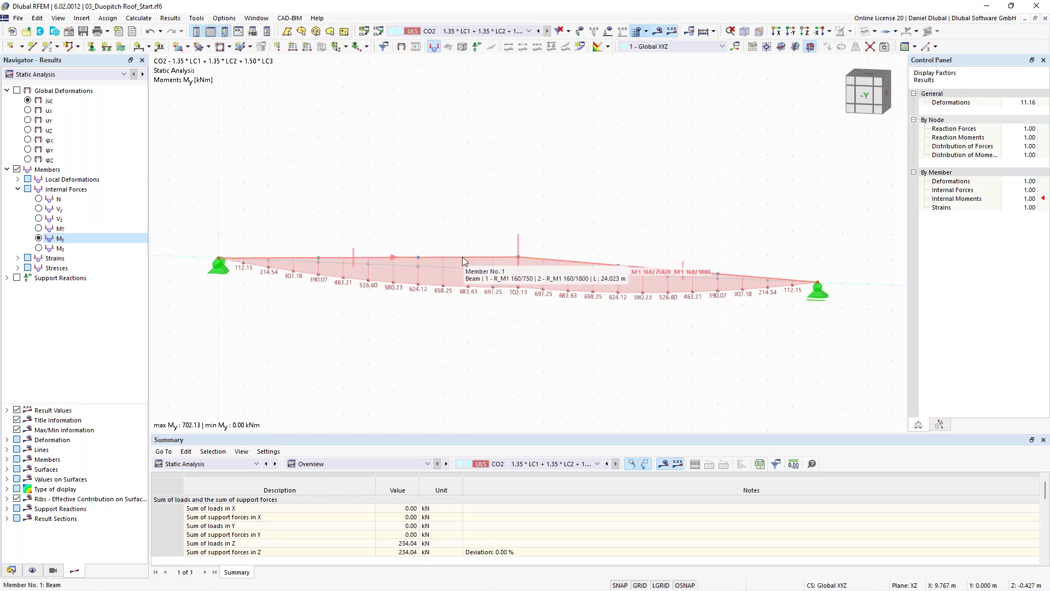
{"action": "left_click", "coordinate": [467, 260]}
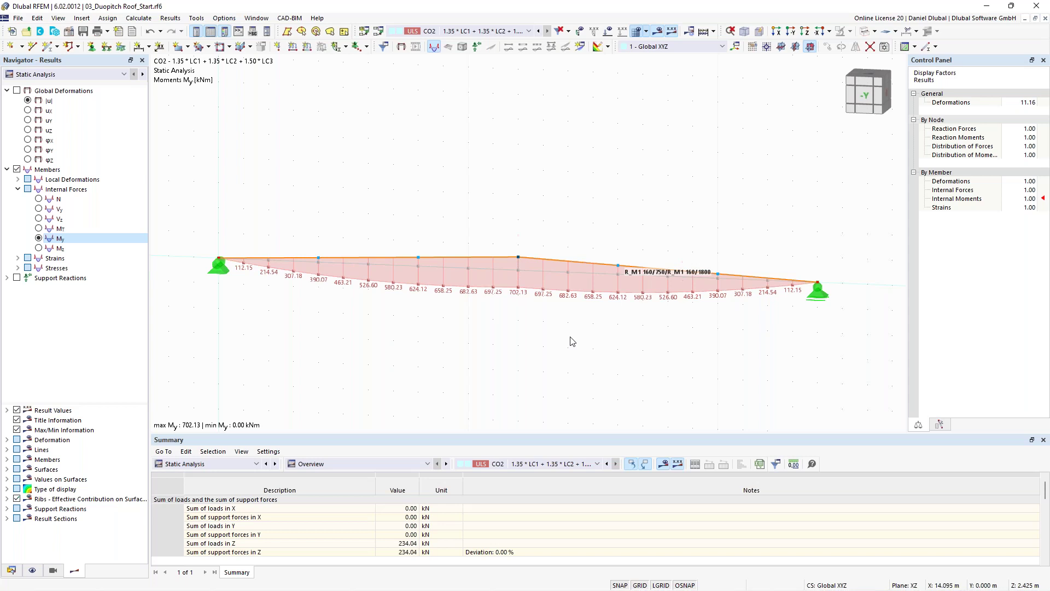
{"action": "scroll", "coordinate": [424, 167], "scroll_direction": "down", "scroll_amount": 1}
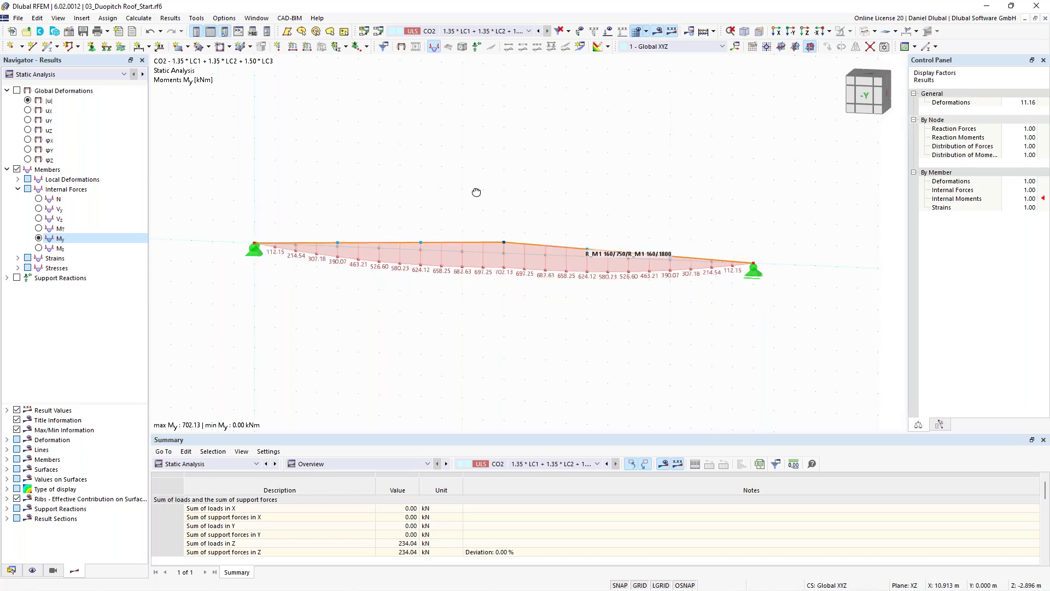
{"action": "middle_click_drag", "start_coordinate": [476, 192], "coordinate": [460, 204], "text": "ctrl"}
- Show the Timber Design ratios on members and locate the stability check for bending about the y-axis to 6.3.3
{"action": "left_click", "coordinate": [234, 463]}
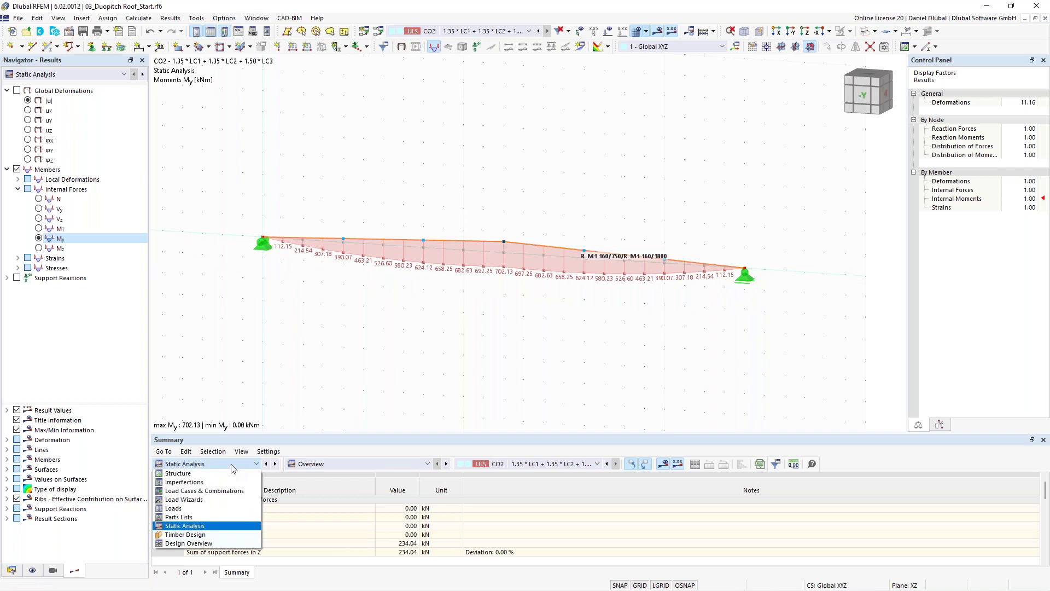
{"action": "left_click", "coordinate": [214, 539]}
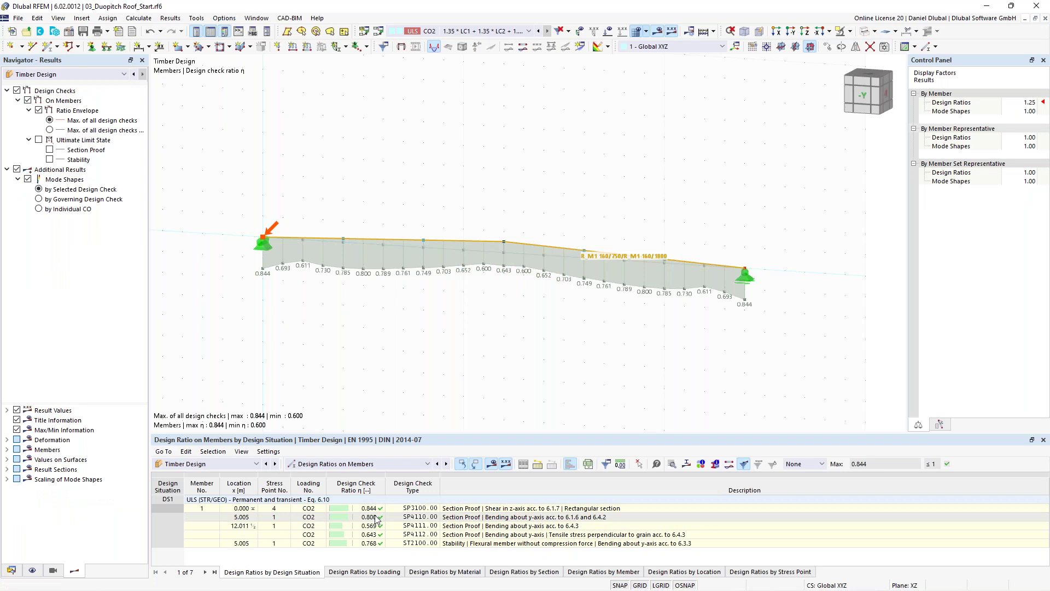
{"action": "left_click", "coordinate": [543, 545]}
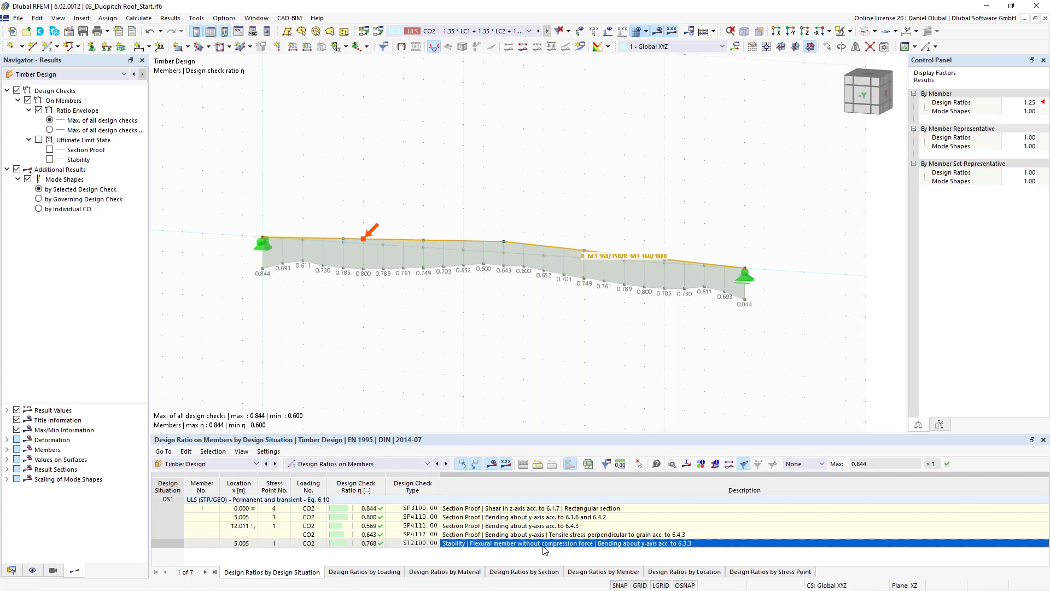
- Examine the governing internal forces by member and return to the design ratios on members
{"action": "left_click", "coordinate": [358, 464]}
{"action": "left_click", "coordinate": [331, 489]}
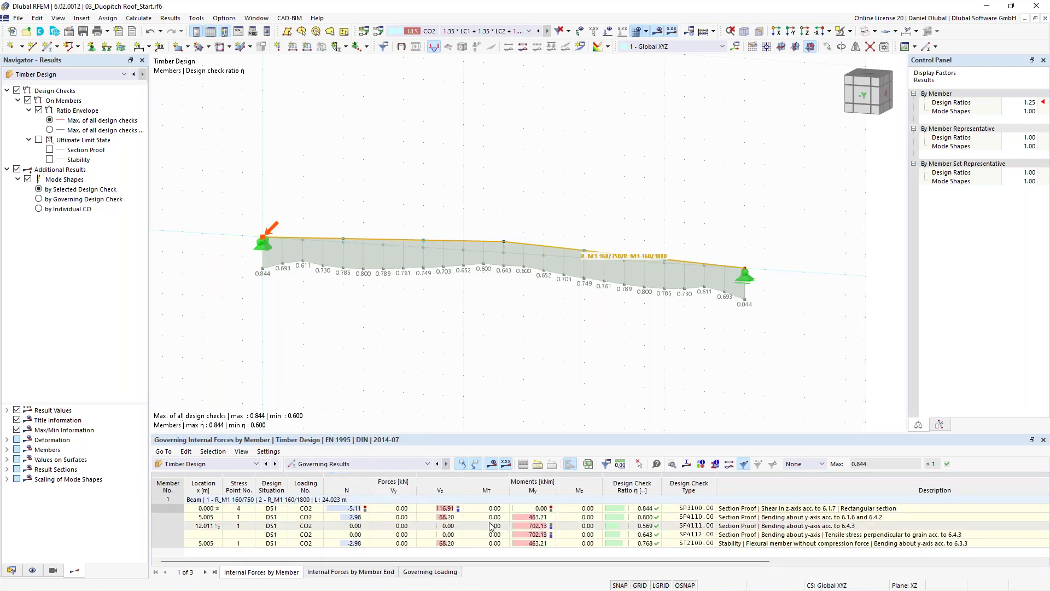
{"action": "left_click", "coordinate": [362, 465]}
{"action": "left_click", "coordinate": [357, 482]}
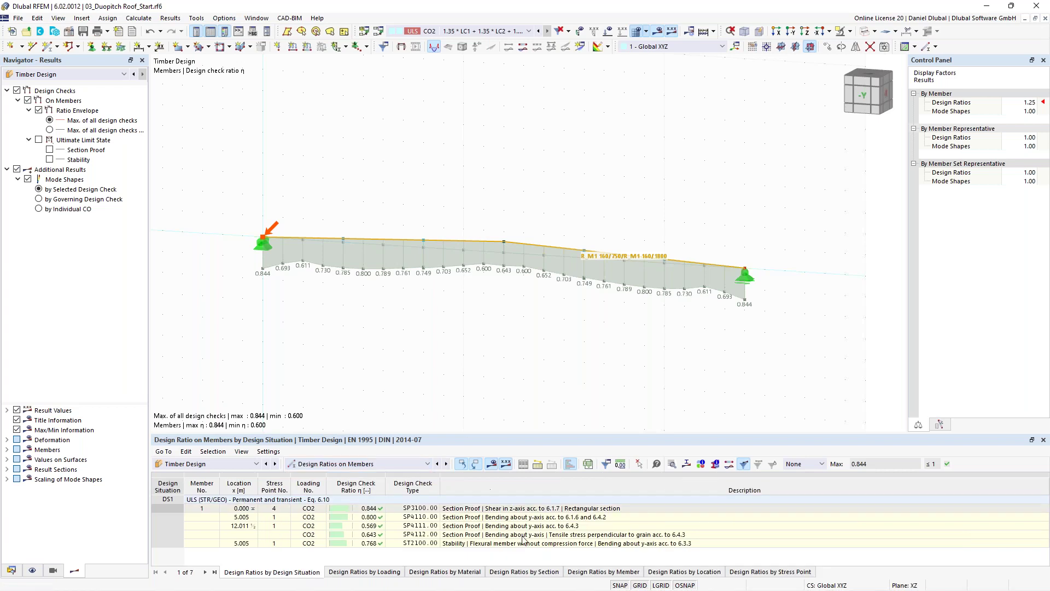
- Examine the design check details of SP4111, bending about the y-axis to 6.4.3, and close them
{"action": "left_click", "coordinate": [494, 526]}
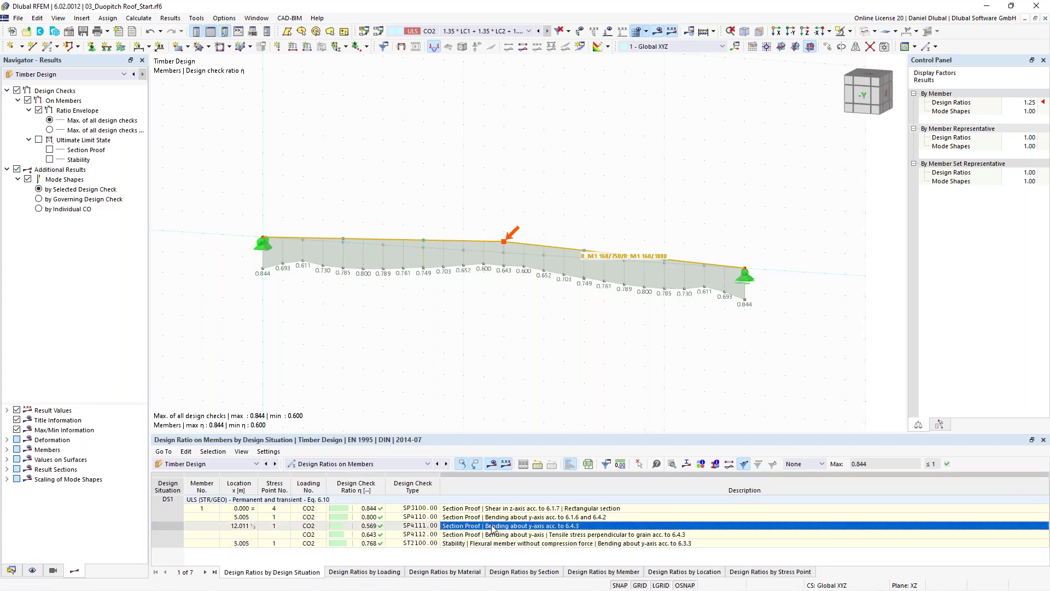
{"action": "double_click", "coordinate": [494, 527]}
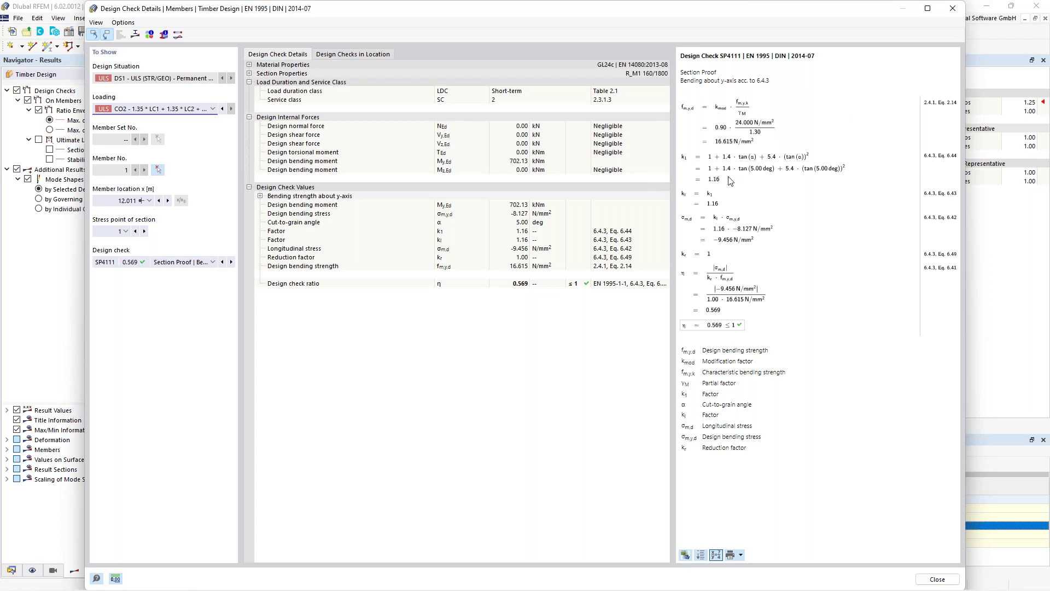
{"action": "left_click", "coordinate": [952, 9]}
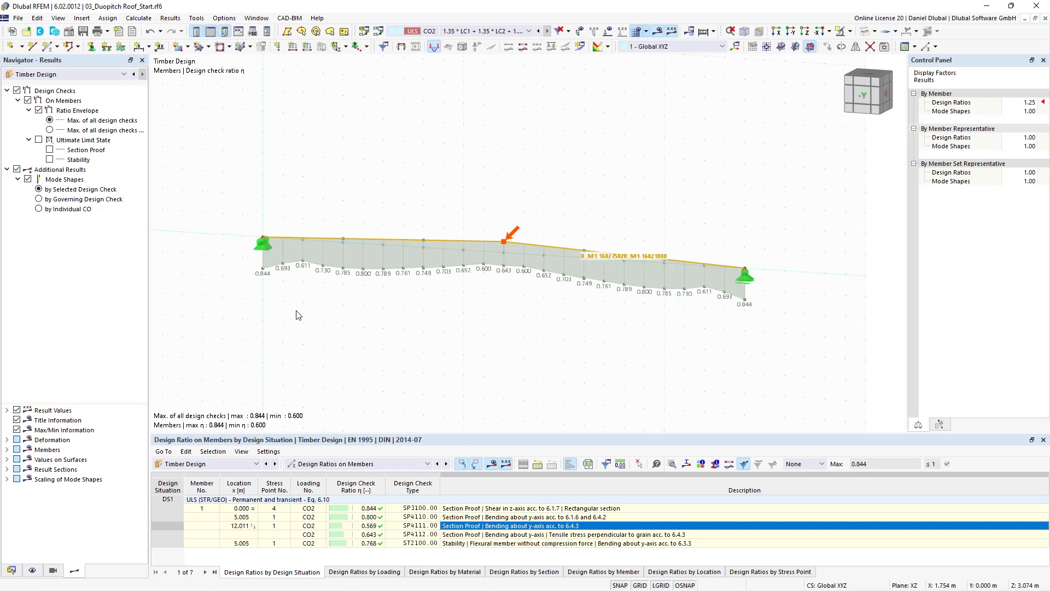
{"action": "scroll", "coordinate": [340, 218], "scroll_direction": "up", "scroll_amount": 1}
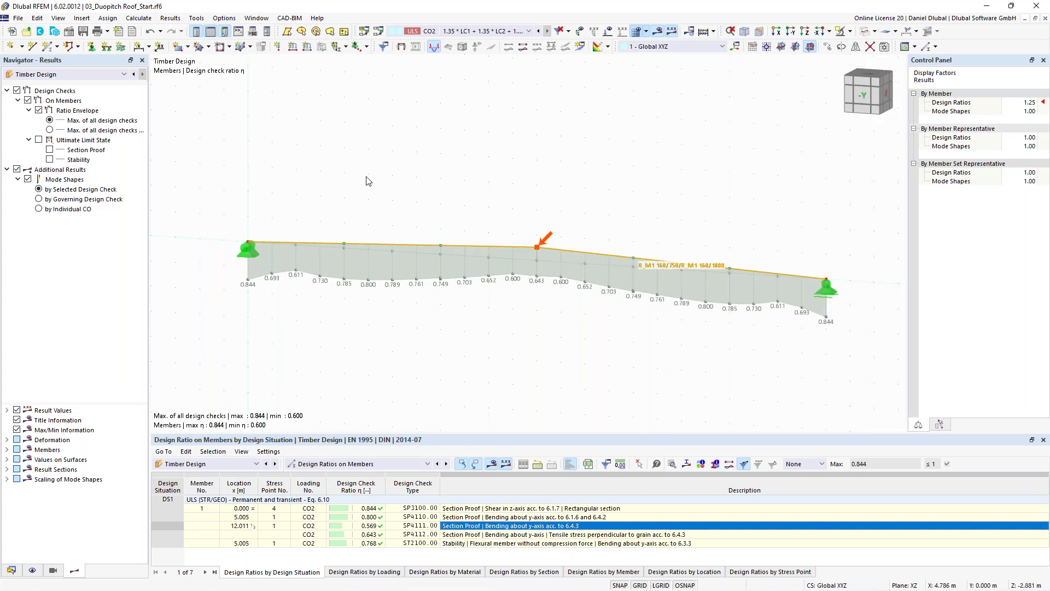
{"action": "middle_click_drag", "start_coordinate": [375, 175], "coordinate": [407, 191]}
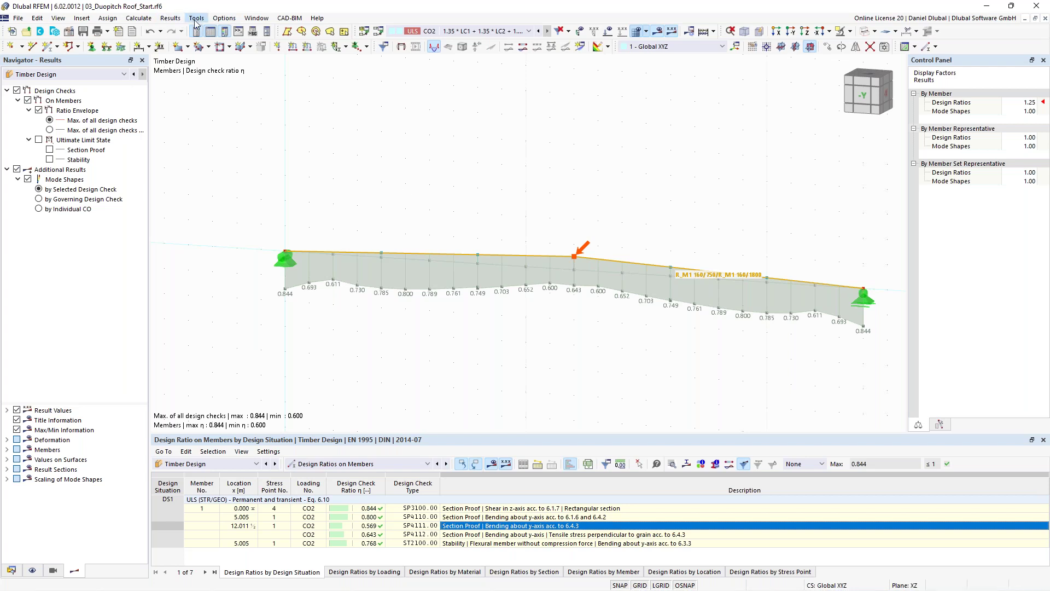
- Open the member mesh settings and restore their default values
{"action": "left_click", "coordinate": [149, 20]}
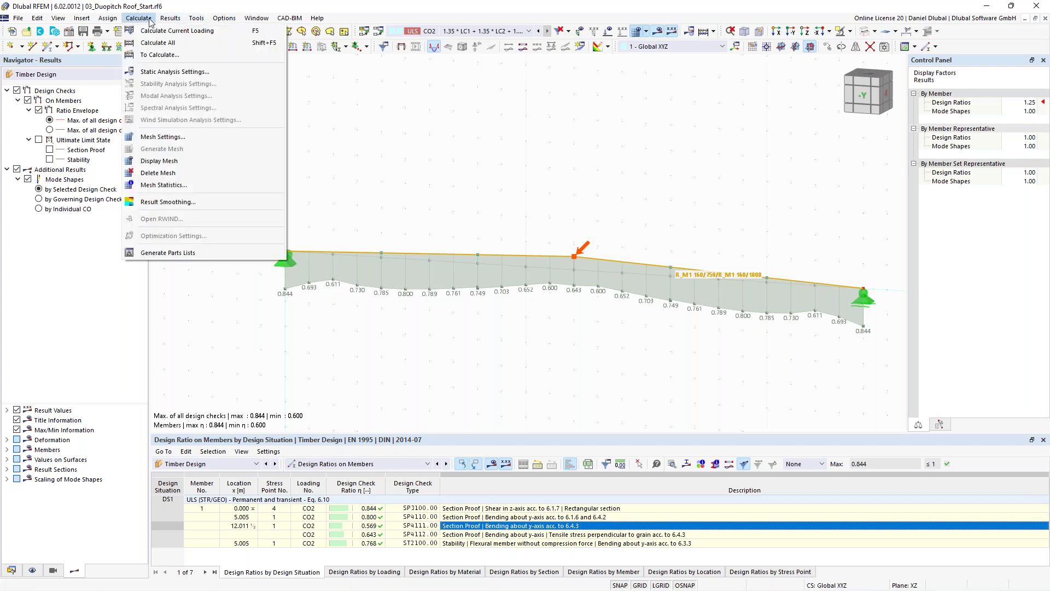
{"action": "left_click", "coordinate": [160, 140]}
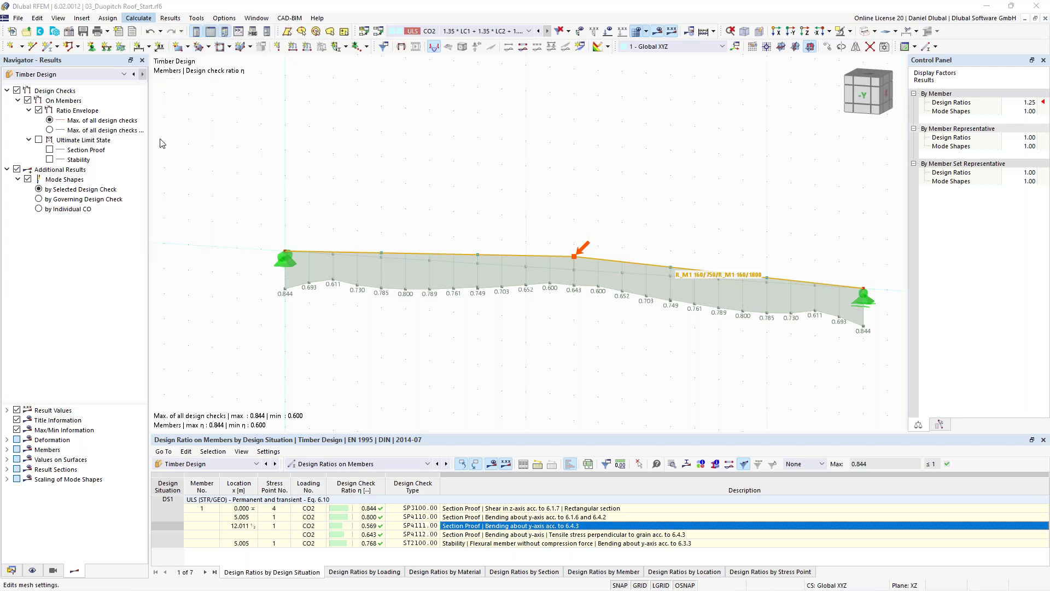
{"action": "left_click", "coordinate": [348, 110]}
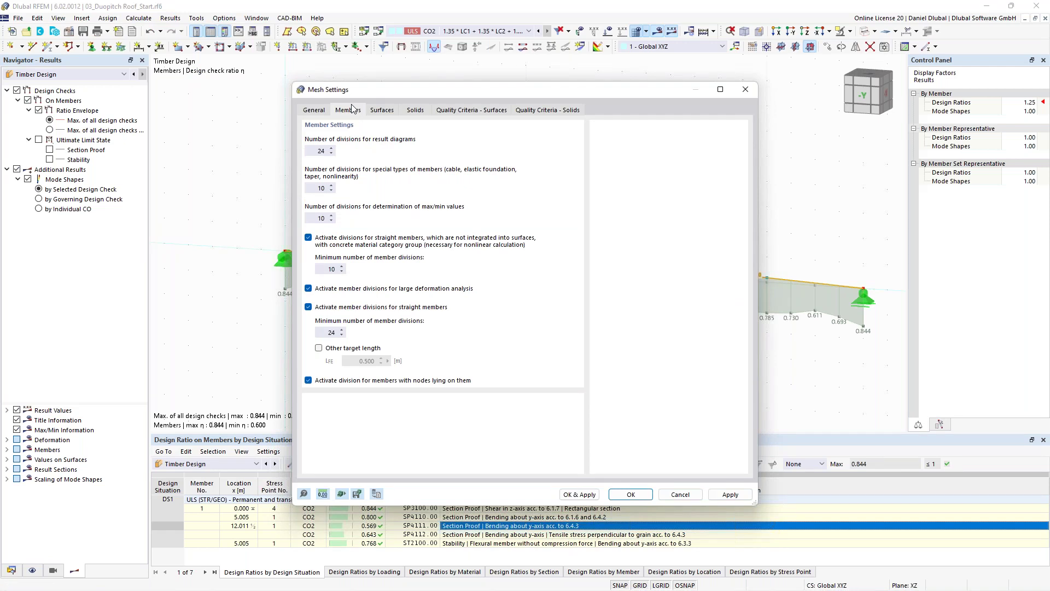
{"action": "left_click", "coordinate": [329, 331]}
{"action": "left_click_drag", "start_coordinate": [383, 89], "coordinate": [359, 50]}
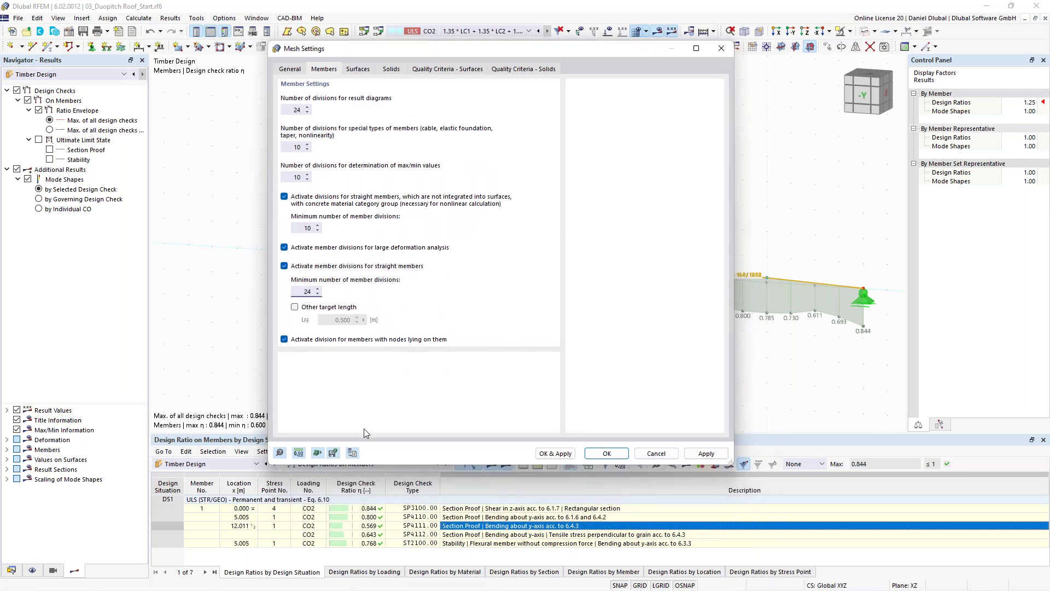
{"action": "left_click", "coordinate": [353, 452]}
- Set all member division numbers to 4, for result diagrams, special member types, max/min values and straight members, and accept the mesh settings
{"action": "double_click", "coordinate": [290, 110]}
{"action": "type", "text": "4"}
{"action": "key", "text": "Tab"}
{"action": "type", "text": "4"}
{"action": "key", "text": "Tab"}
{"action": "type", "text": "4"}
{"action": "key", "text": "Tab"}
{"action": "type", "text": "4"}
{"action": "key", "text": "Tab"}
{"action": "type", "text": "4"}
{"action": "left_click", "coordinate": [608, 454]}
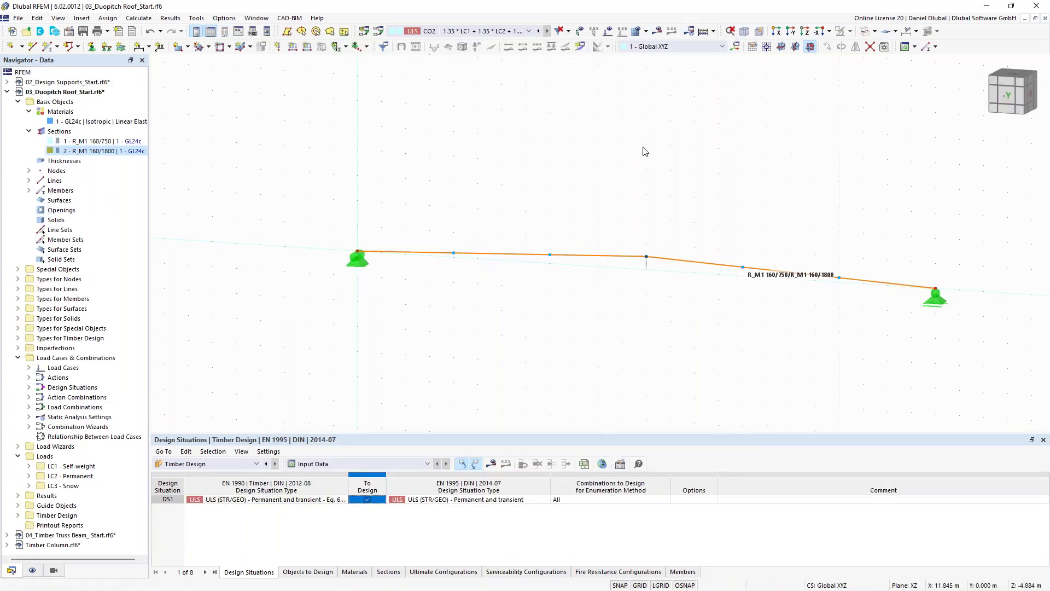
- Show the FE mesh on members and examine the mesh nodes along the duopitch beam
{"action": "left_click", "coordinate": [33, 570]}
{"action": "scroll", "coordinate": [18, 302], "scroll_direction": "down", "scroll_amount": 4}
{"action": "scroll", "coordinate": [31, 326], "scroll_direction": "down", "scroll_amount": 6}
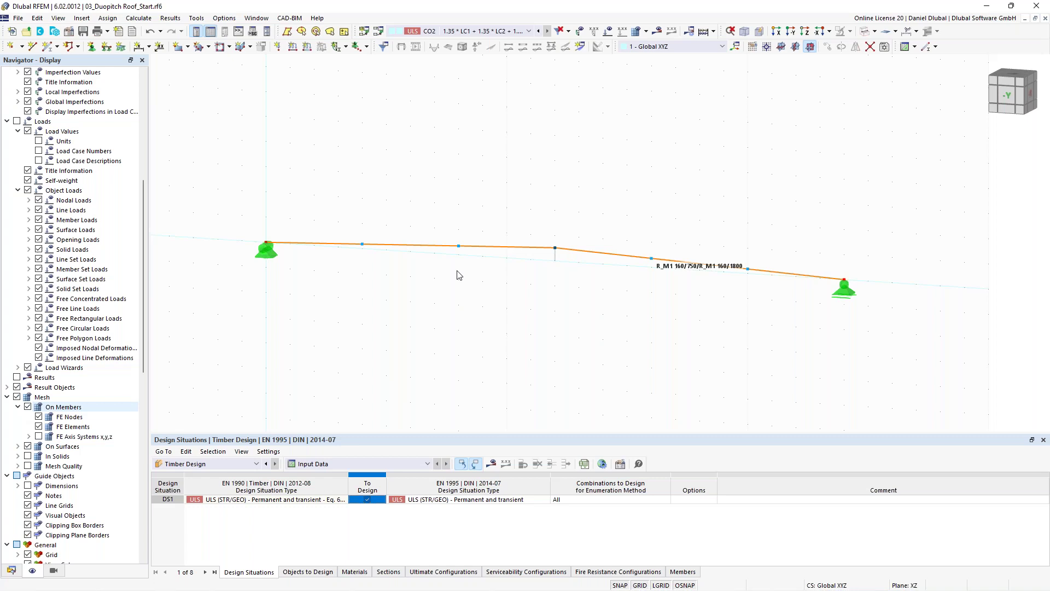
{"action": "scroll", "coordinate": [459, 269], "scroll_direction": "up", "scroll_amount": 2}
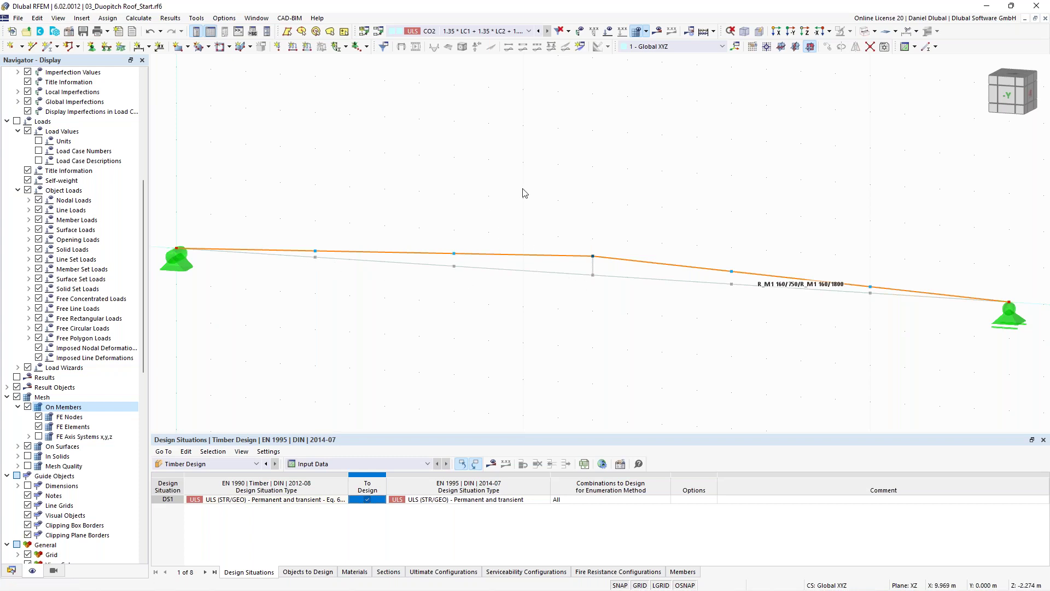
{"action": "scroll", "coordinate": [514, 191], "scroll_direction": "down", "scroll_amount": 1}
{"action": "middle_click_drag", "start_coordinate": [513, 188], "coordinate": [491, 197]}
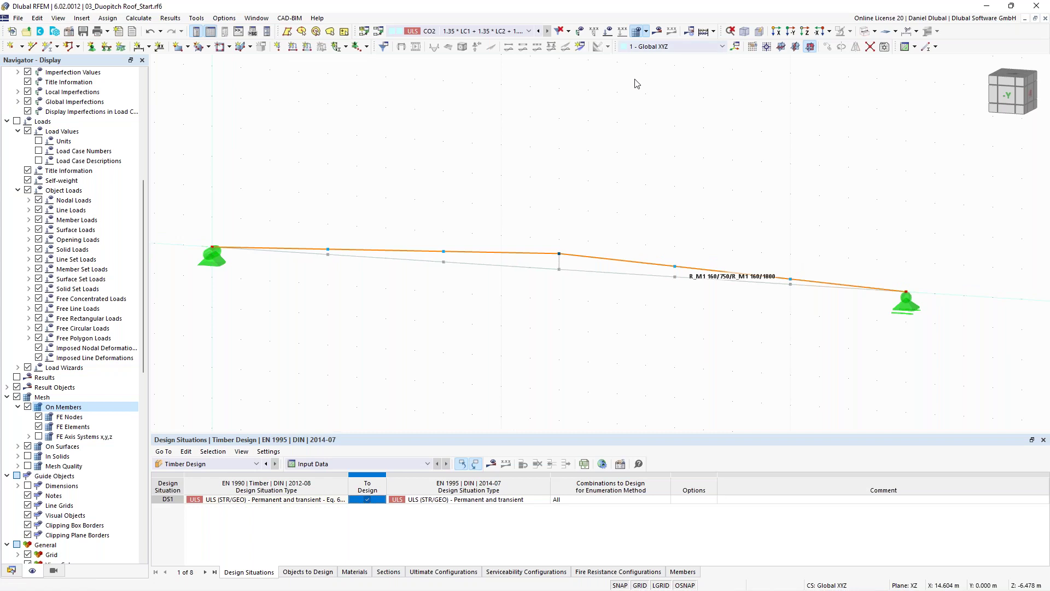
{"action": "scroll", "coordinate": [549, 215], "scroll_direction": "down", "scroll_amount": 1}
- Calculate the Timber Design and display its design ratios along the beam
{"action": "left_click", "coordinate": [713, 31]}
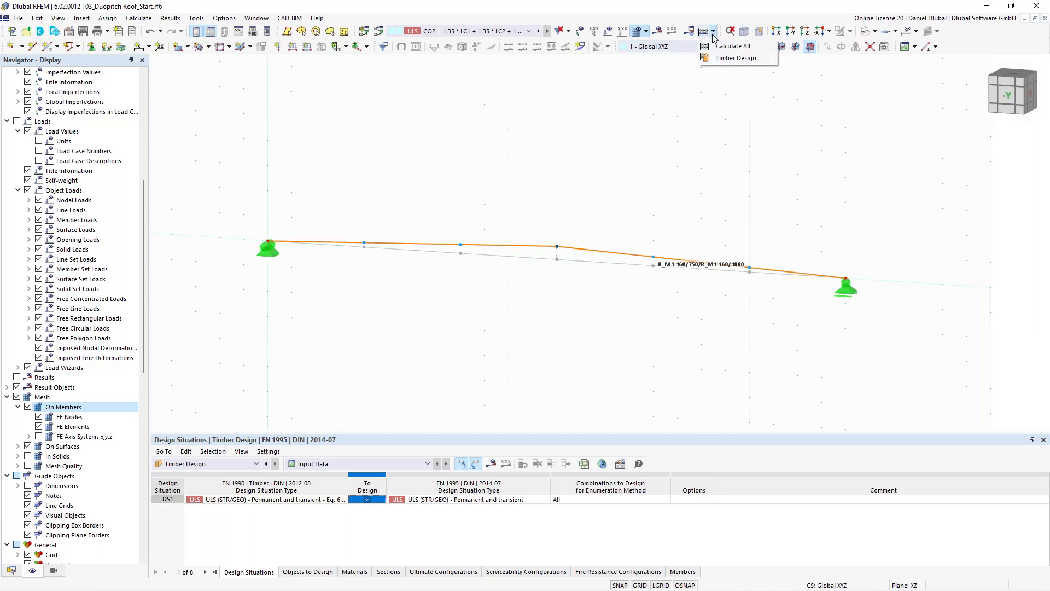
{"action": "left_click", "coordinate": [733, 58]}
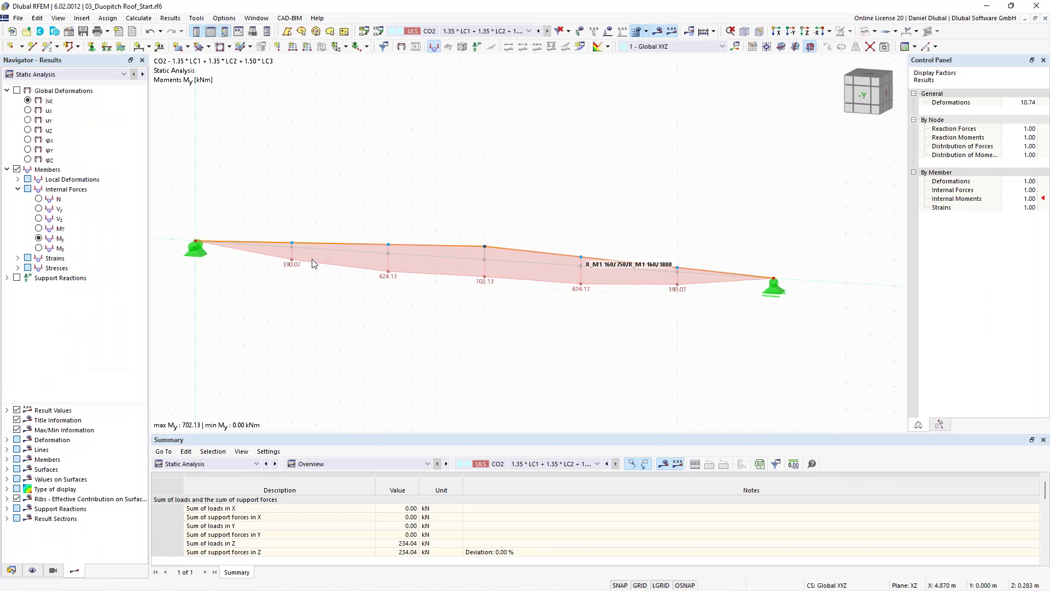
{"action": "left_click", "coordinate": [83, 74]}
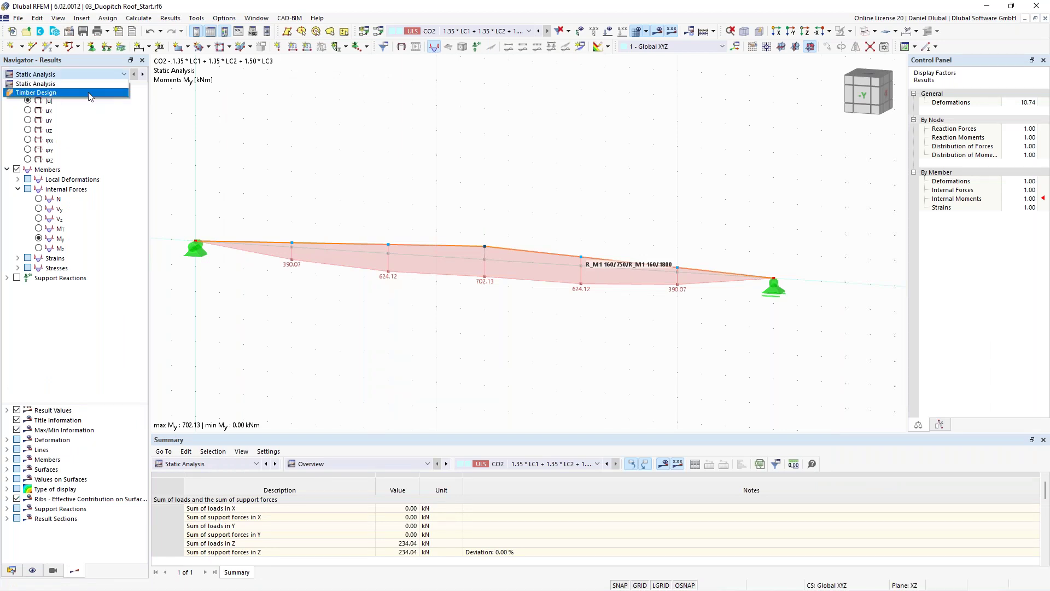
{"action": "left_click", "coordinate": [89, 93]}
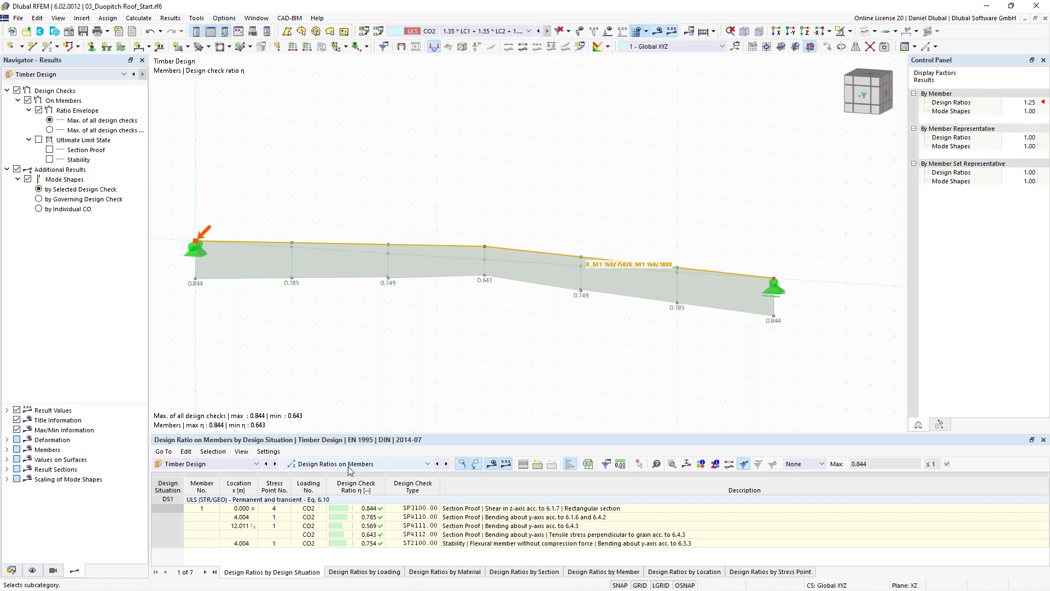
{"action": "middle_click_drag", "start_coordinate": [270, 288], "coordinate": [301, 291]}
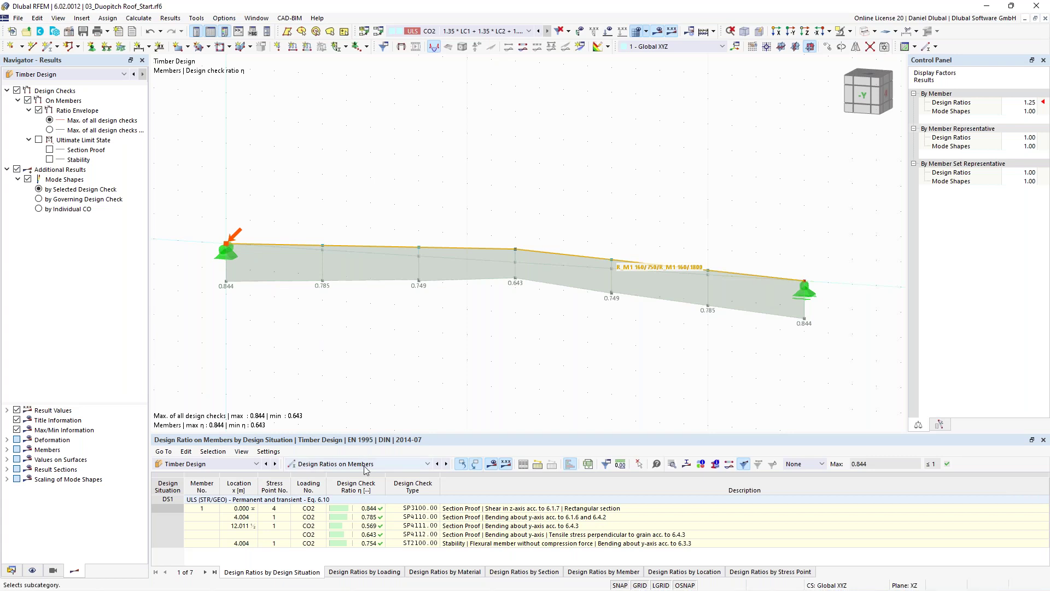
- Reset the member mesh settings to their default division numbers
{"action": "left_click", "coordinate": [196, 18]}
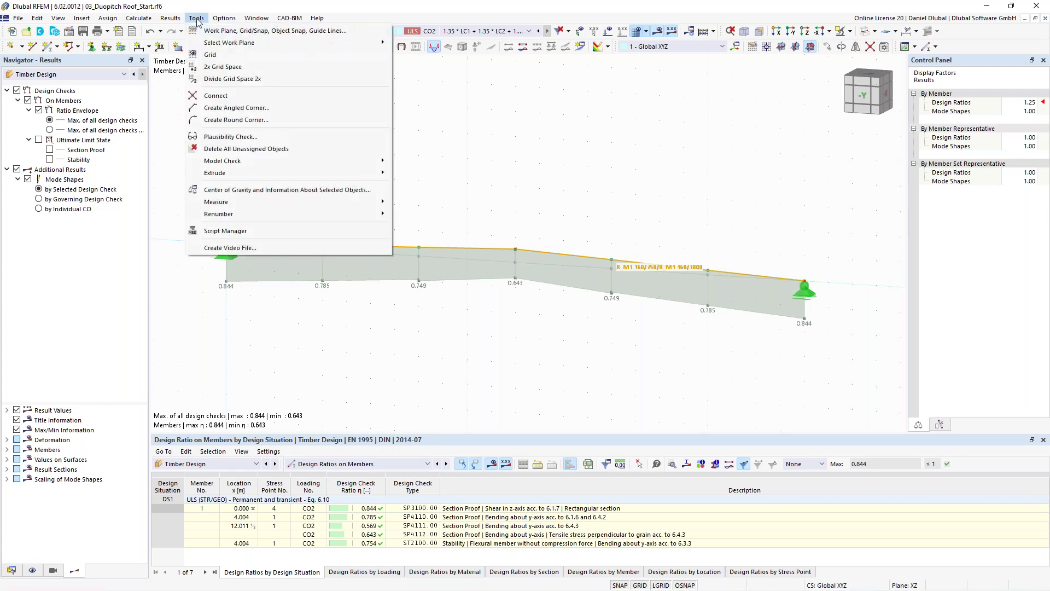
{"action": "mouse_move", "coordinate": [170, 19]}
{"action": "mouse_move", "coordinate": [139, 18]}
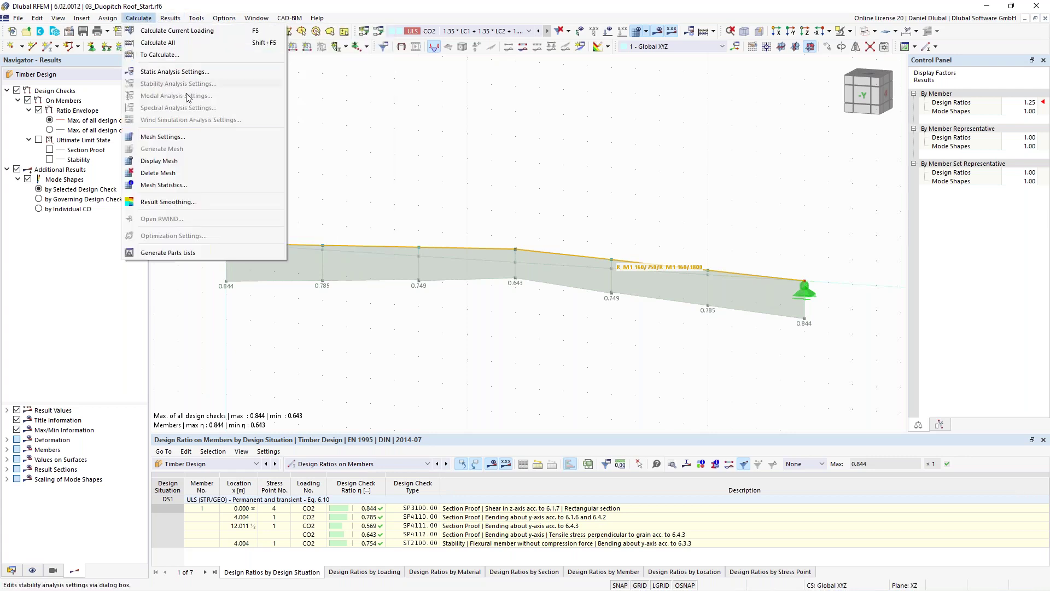
{"action": "left_click", "coordinate": [203, 138]}
{"action": "left_click", "coordinate": [356, 110]}
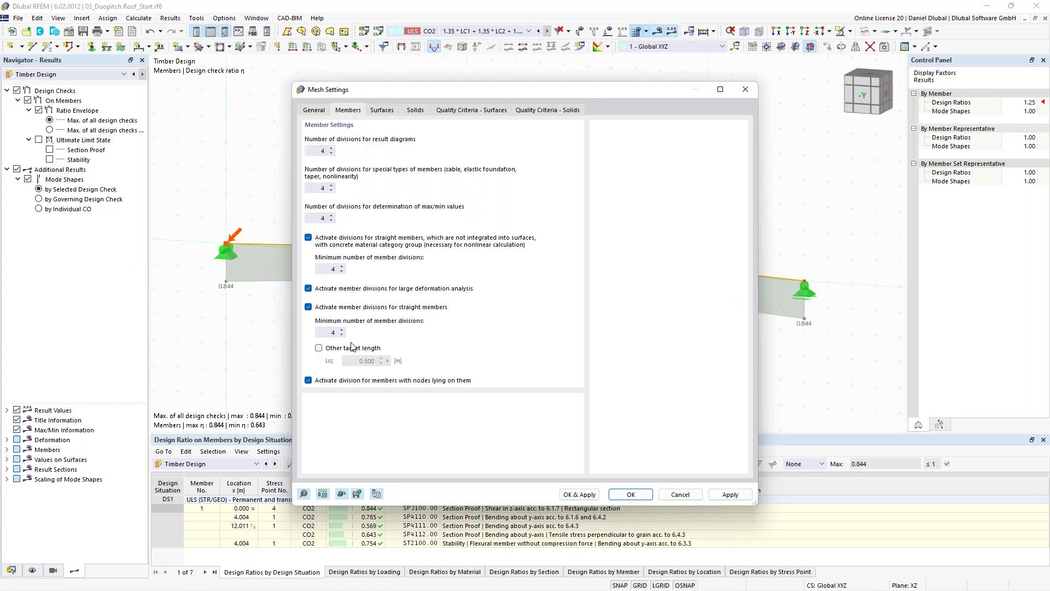
{"action": "left_click", "coordinate": [376, 494]}
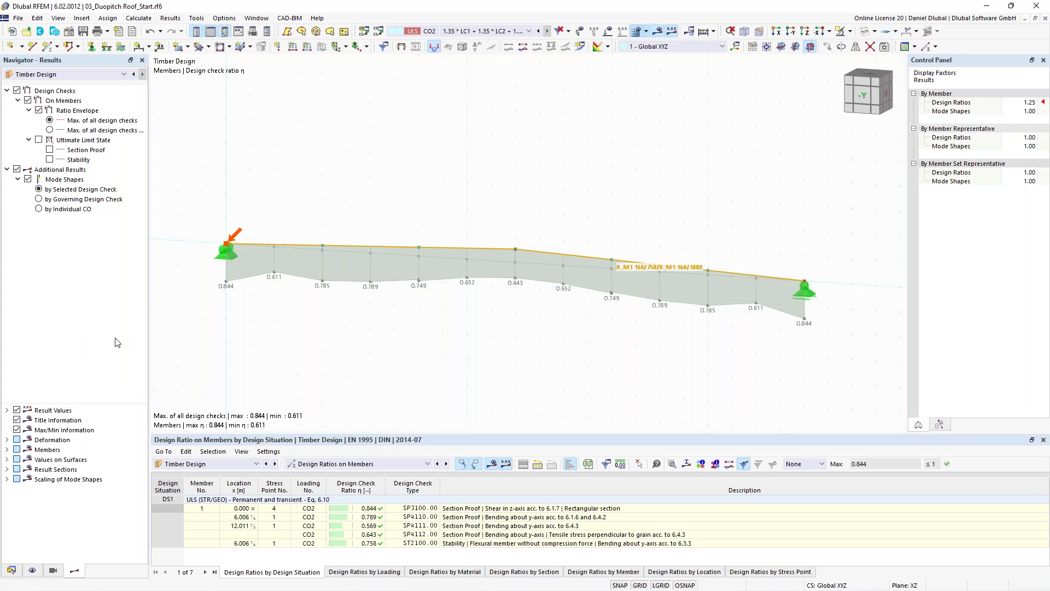
- Examine the design check details of SP4110, bending about the y-axis to 6.4.2, including the cut-to-grain angle and formulas
{"action": "left_click", "coordinate": [454, 518]}
{"action": "double_click", "coordinate": [454, 523]}
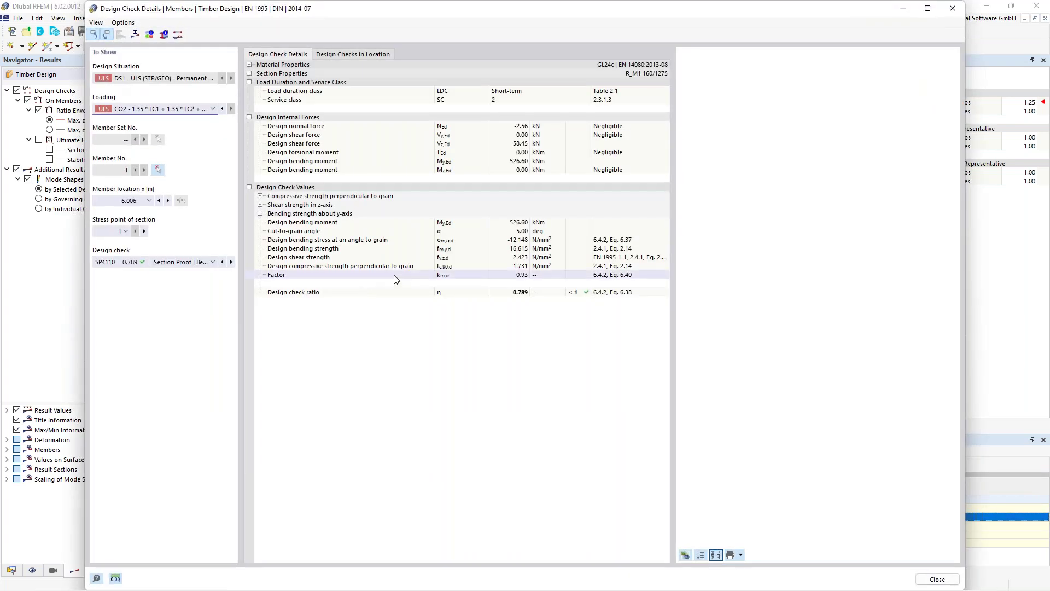
{"action": "left_click", "coordinate": [269, 233]}
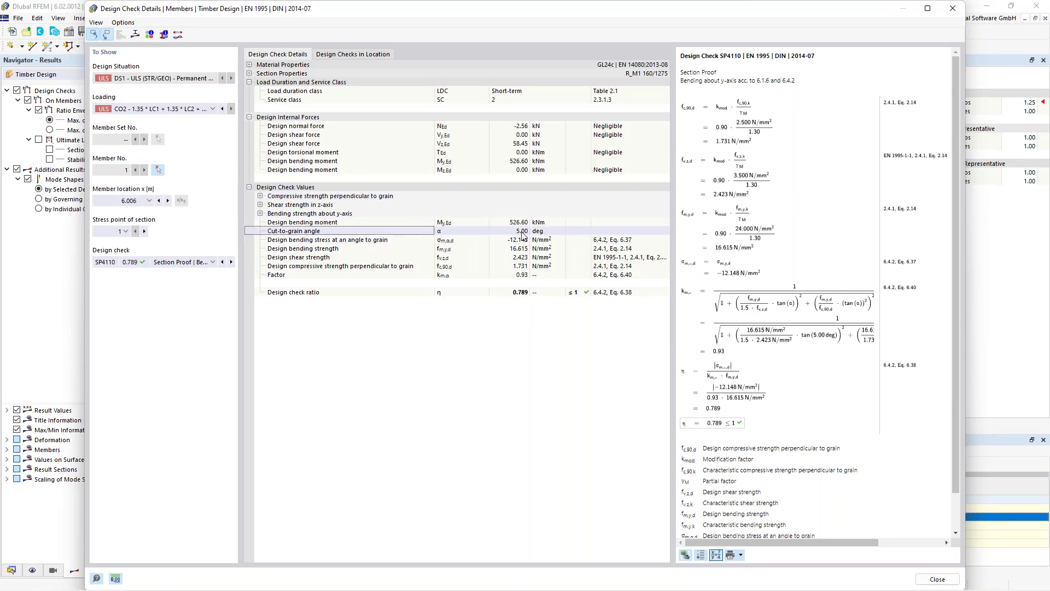
{"action": "left_click_drag", "start_coordinate": [958, 139], "coordinate": [961, 149]}
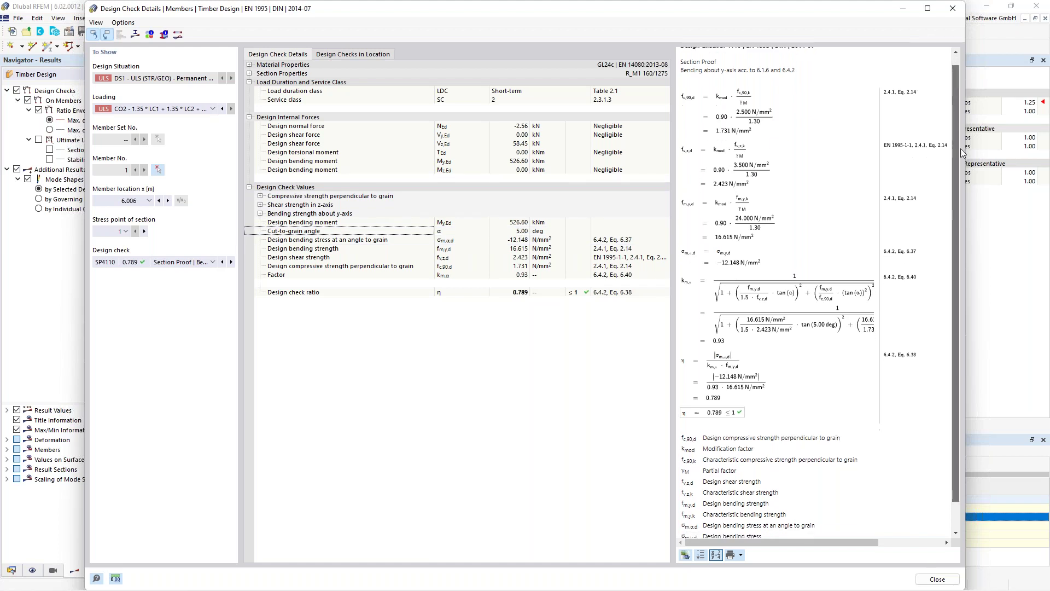
{"action": "scroll", "coordinate": [959, 114], "scroll_direction": "down", "scroll_amount": 2}
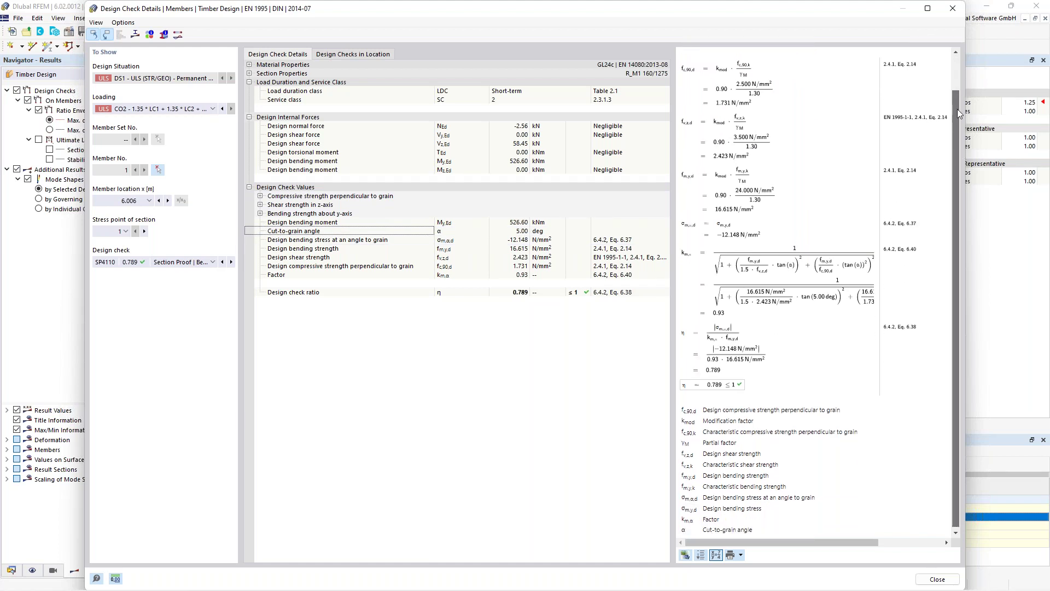
{"action": "scroll", "coordinate": [958, 113], "scroll_direction": "up", "scroll_amount": 3}
{"action": "left_click_drag", "start_coordinate": [681, 72], "coordinate": [728, 75]}
{"action": "left_click", "coordinate": [727, 77]}
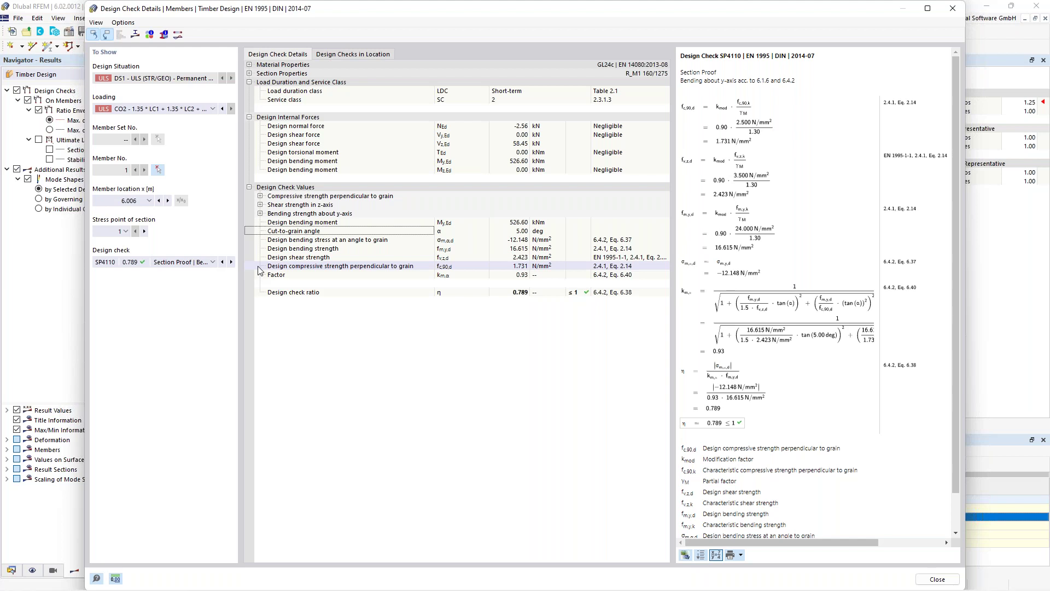
- Review the available member locations x for the check and close the design check details
{"action": "left_click", "coordinate": [127, 201]}
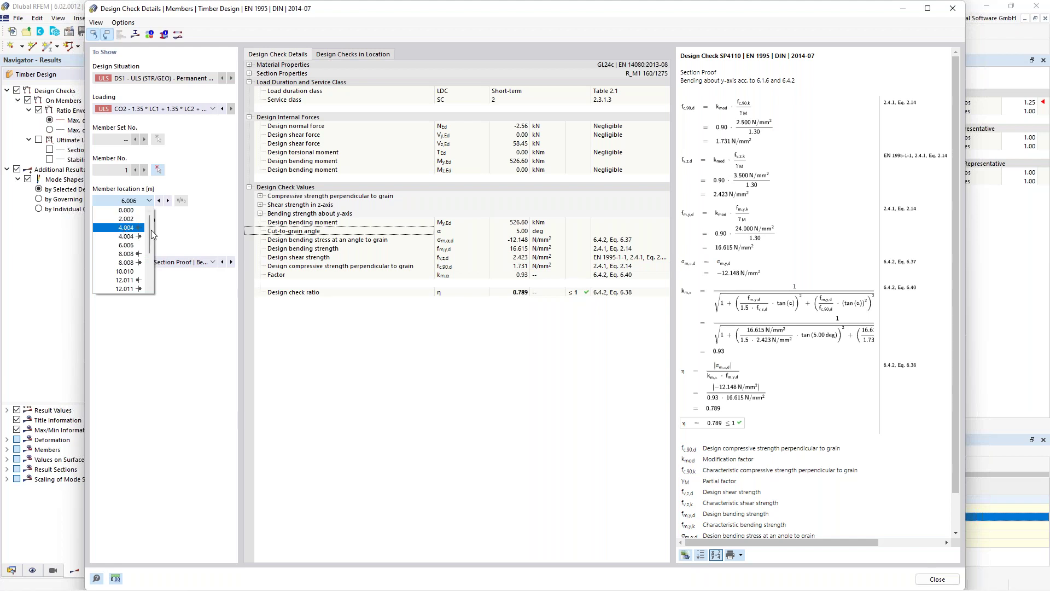
{"action": "left_click", "coordinate": [951, 13]}
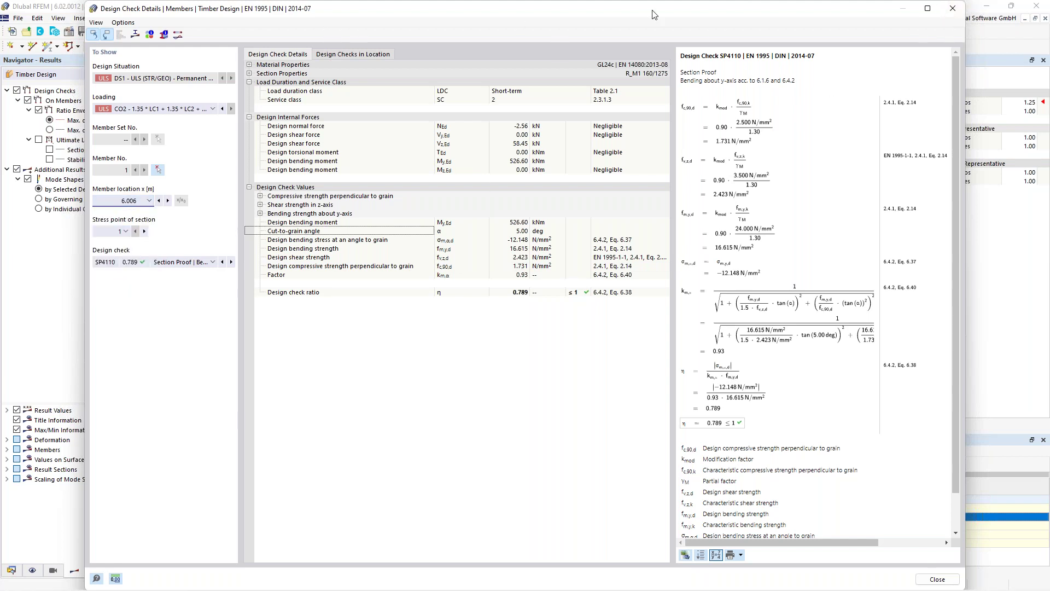
{"action": "left_click", "coordinate": [953, 8]}
- Refine the member divisions in the mesh settings and recalculate the Timber Design
{"action": "left_click", "coordinate": [138, 18]}
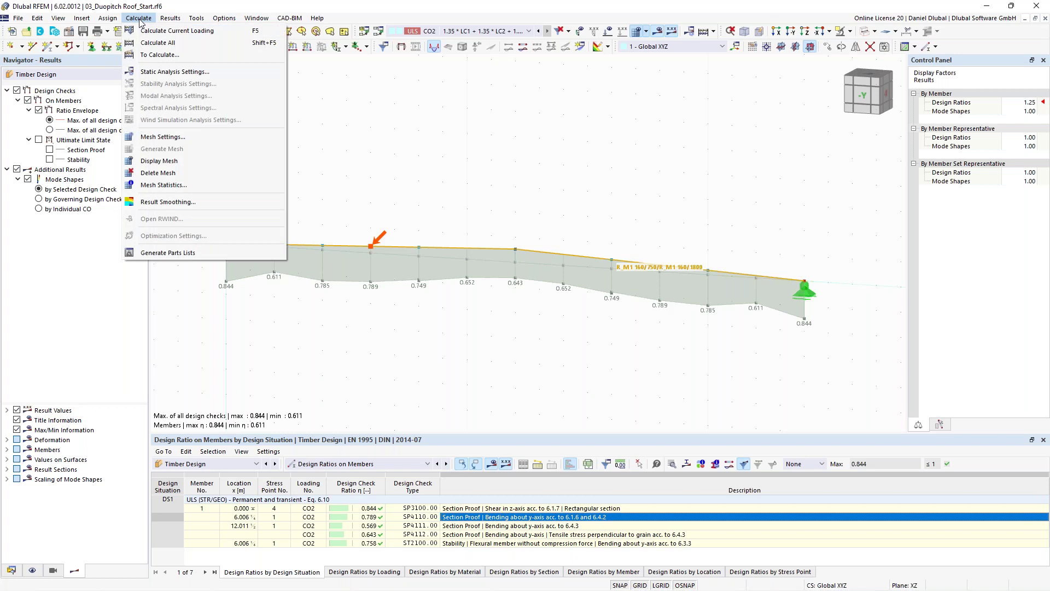
{"action": "left_click", "coordinate": [164, 137]}
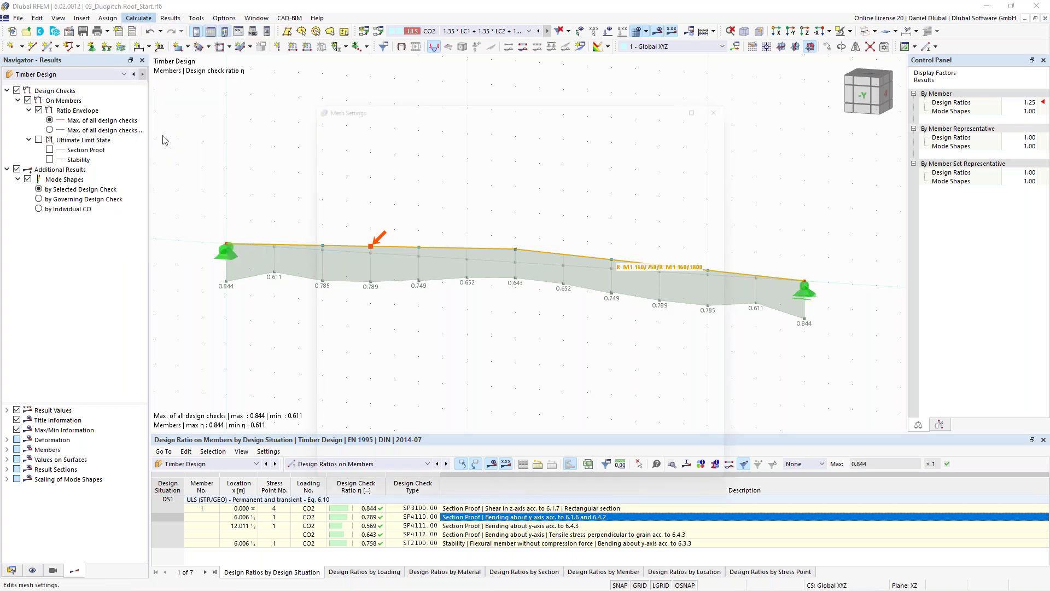
{"action": "left_click", "coordinate": [347, 108]}
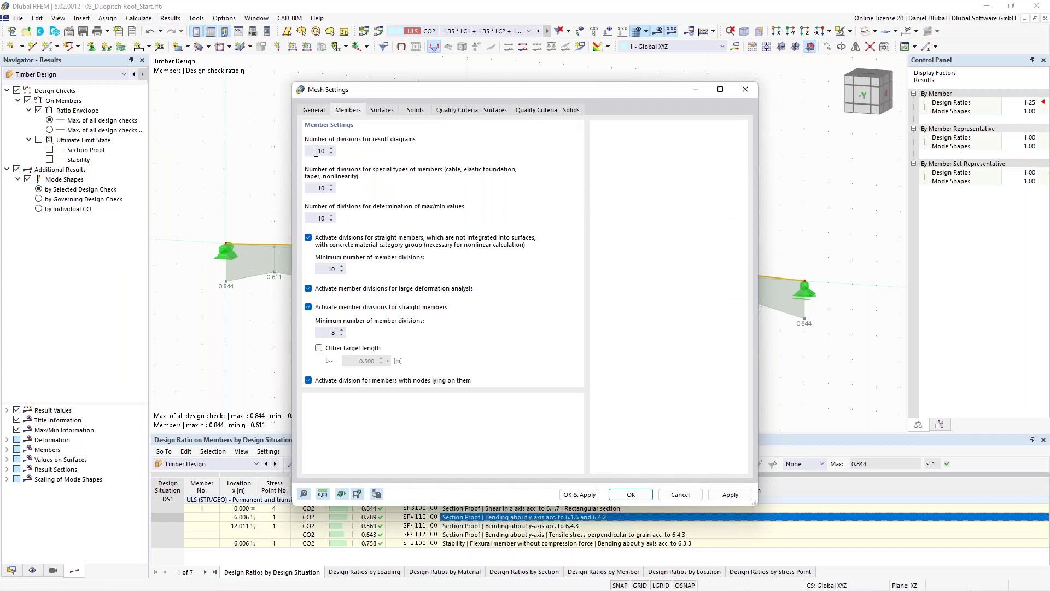
{"action": "left_click", "coordinate": [631, 494]}
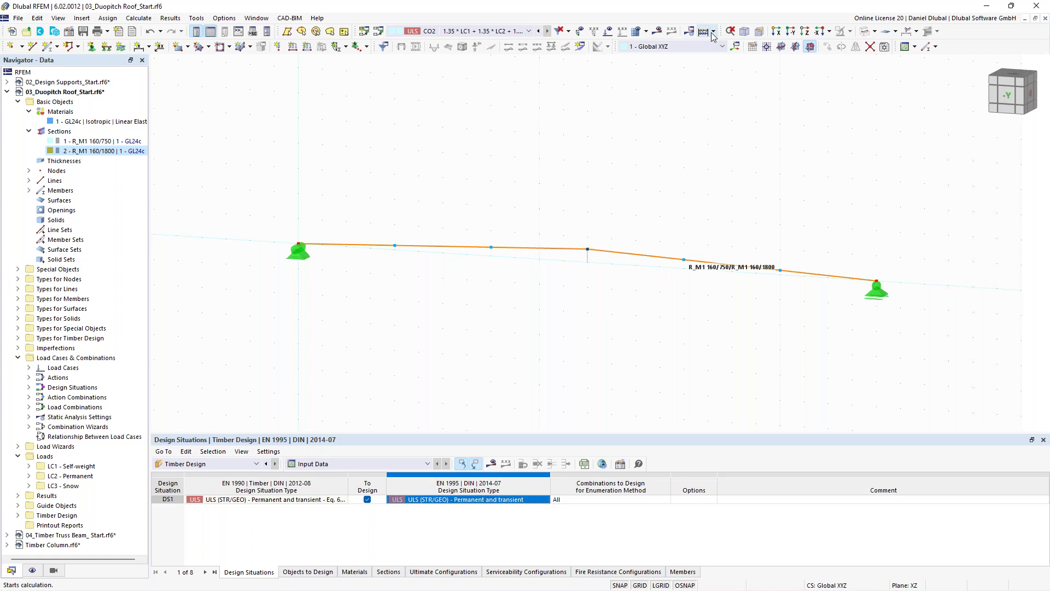
{"action": "left_click", "coordinate": [712, 32]}
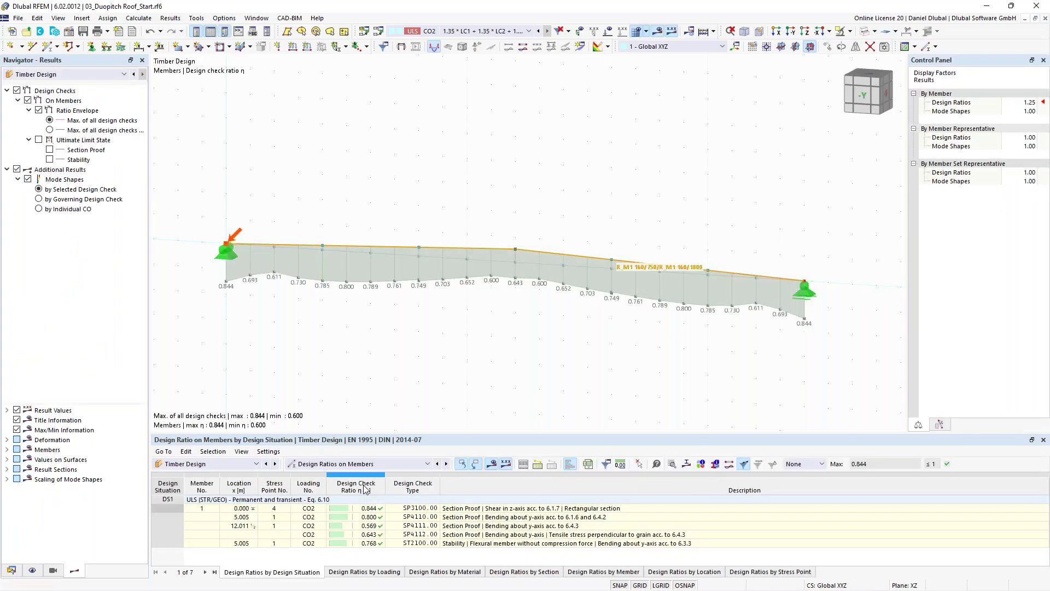
- Examine the SP4110 check details at member location x = 6.006 m and close them
{"action": "double_click", "coordinate": [443, 518]}
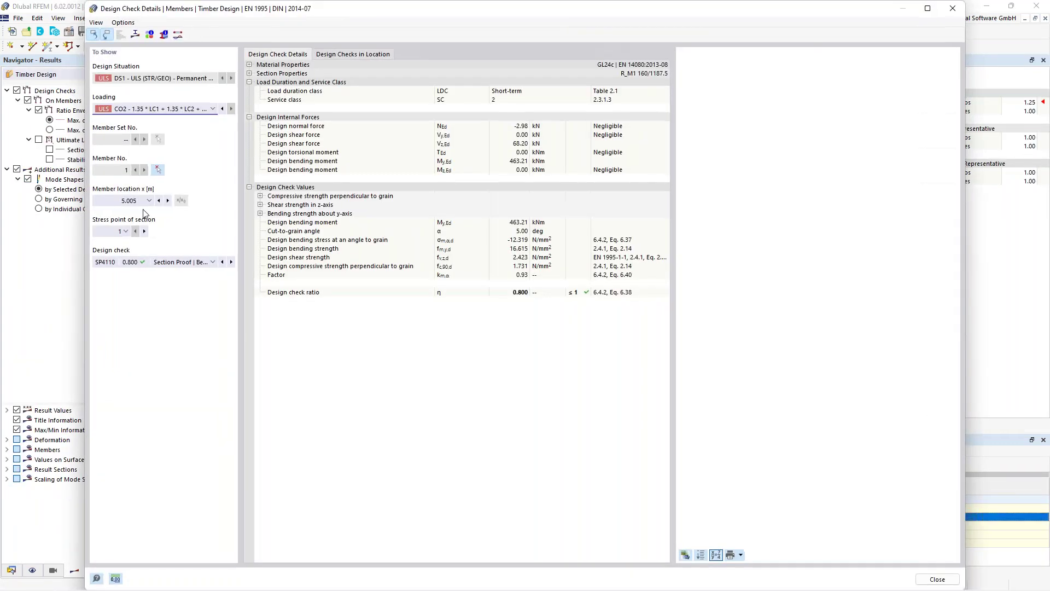
{"action": "left_click", "coordinate": [147, 201]}
{"action": "left_click", "coordinate": [126, 263]}
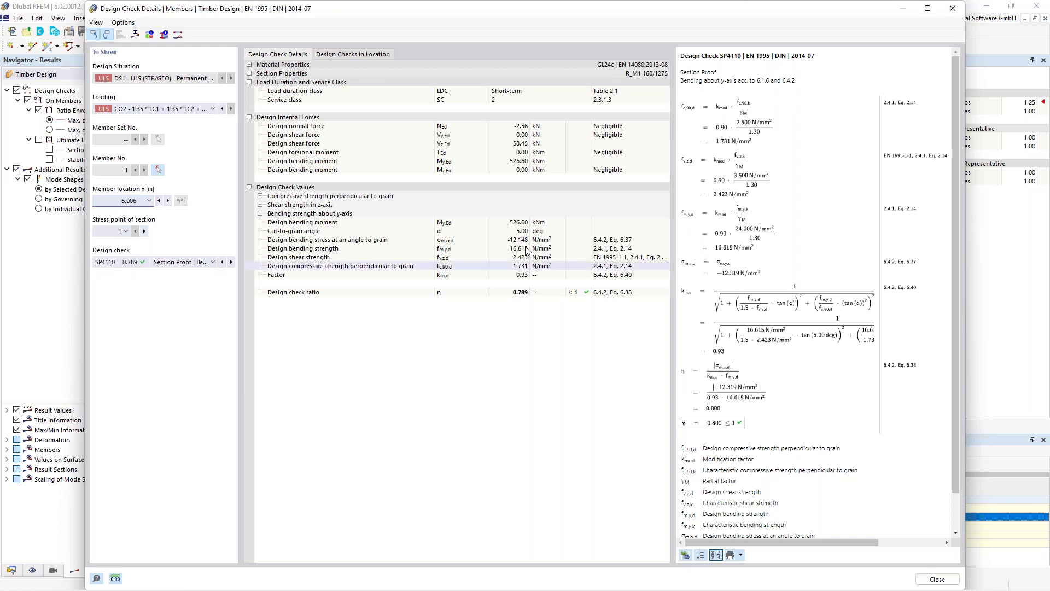
{"action": "left_click", "coordinate": [952, 8]}
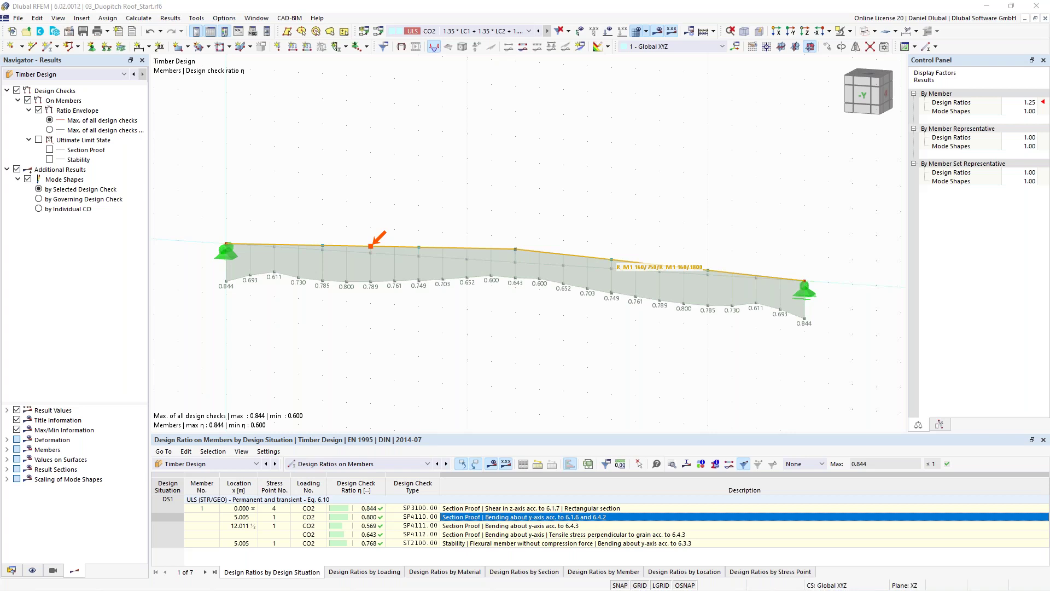
- Switch to the model 04_Timber Truss Beam_ Start.rf6 and expand its list of materials
{"action": "left_click", "coordinate": [258, 19]}
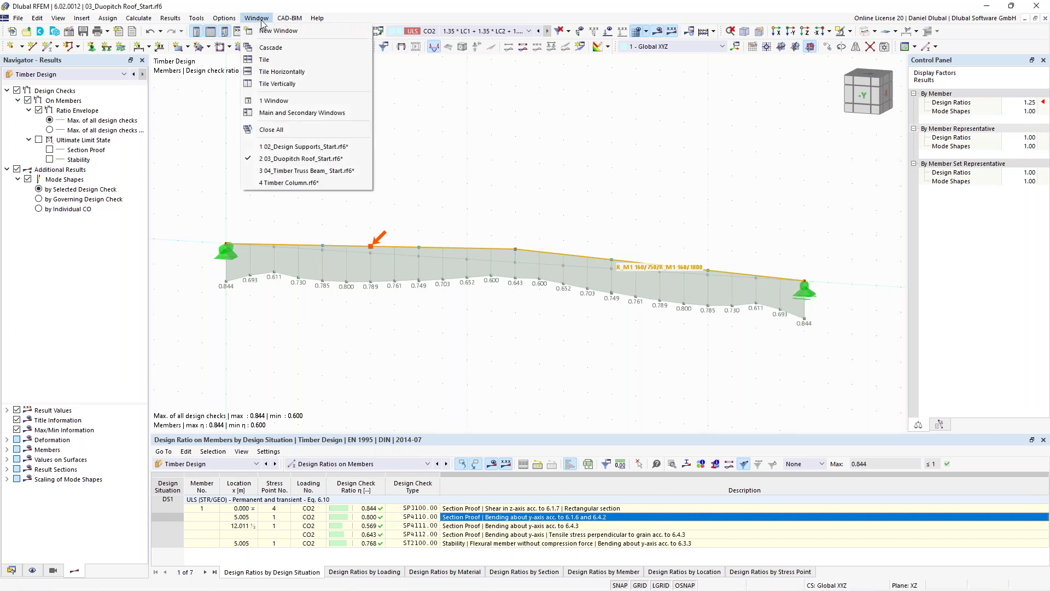
{"action": "left_click", "coordinate": [287, 170]}
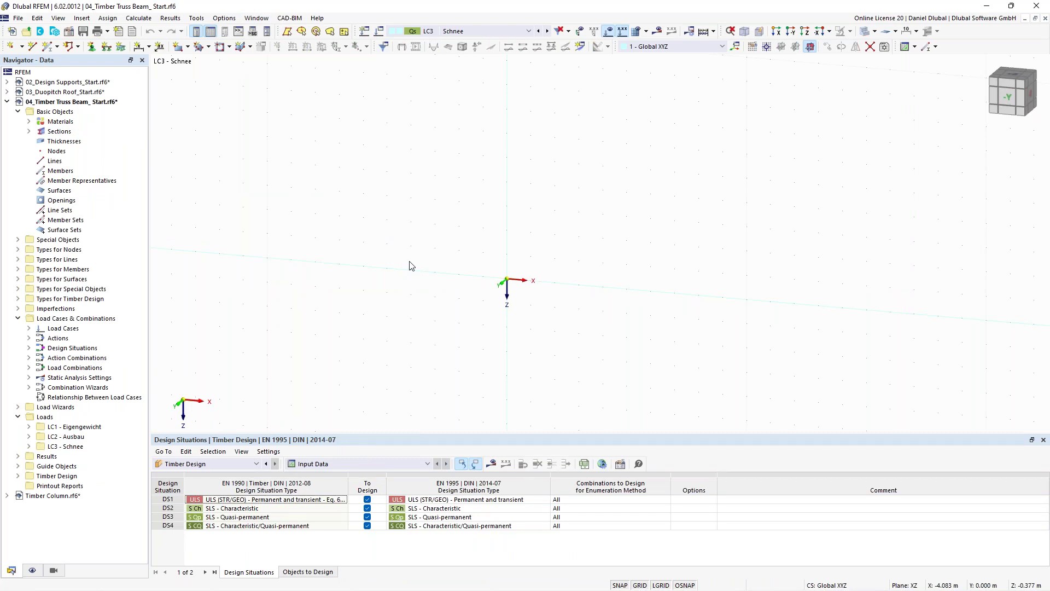
{"action": "left_click", "coordinate": [29, 121]}
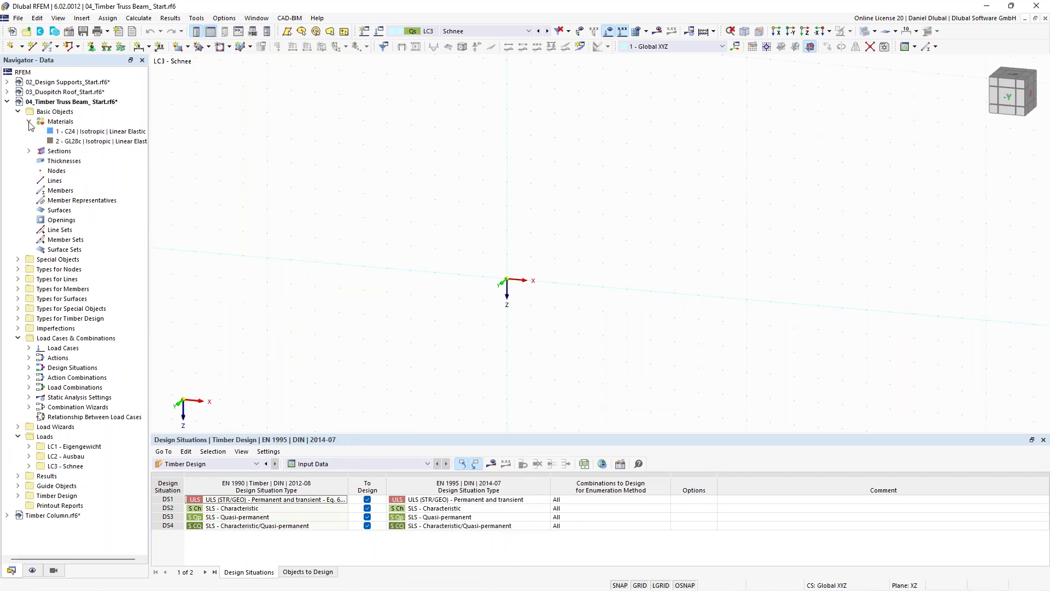
- Review the sections available in the model and look at load case LC1 - Eigengewicht
{"action": "left_click", "coordinate": [29, 151]}
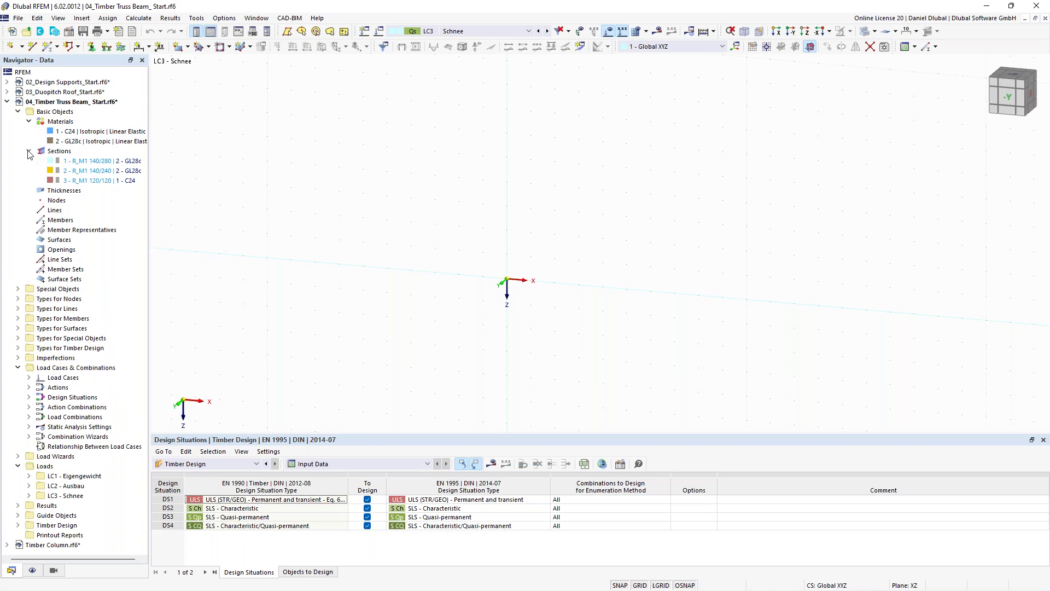
{"action": "left_click", "coordinate": [29, 476]}
{"action": "left_click", "coordinate": [29, 478]}
{"action": "middle_click_drag", "start_coordinate": [514, 283], "coordinate": [478, 299]}
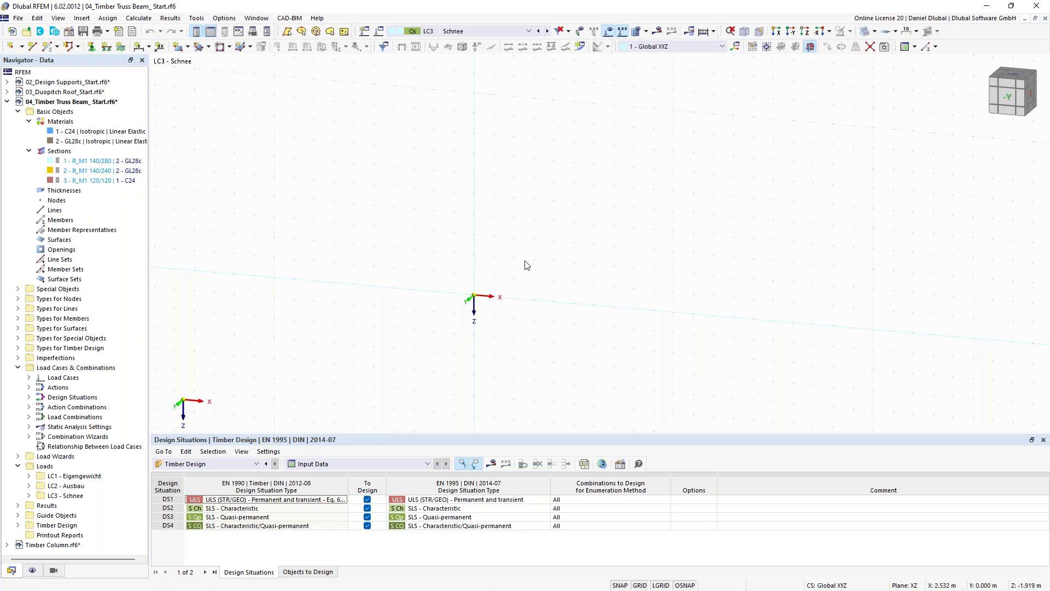
- Review the model's base data, including the Settings & Options and the Member Representatives Wizard, and close it
{"action": "right_click", "coordinate": [89, 103]}
{"action": "left_click", "coordinate": [111, 112]}
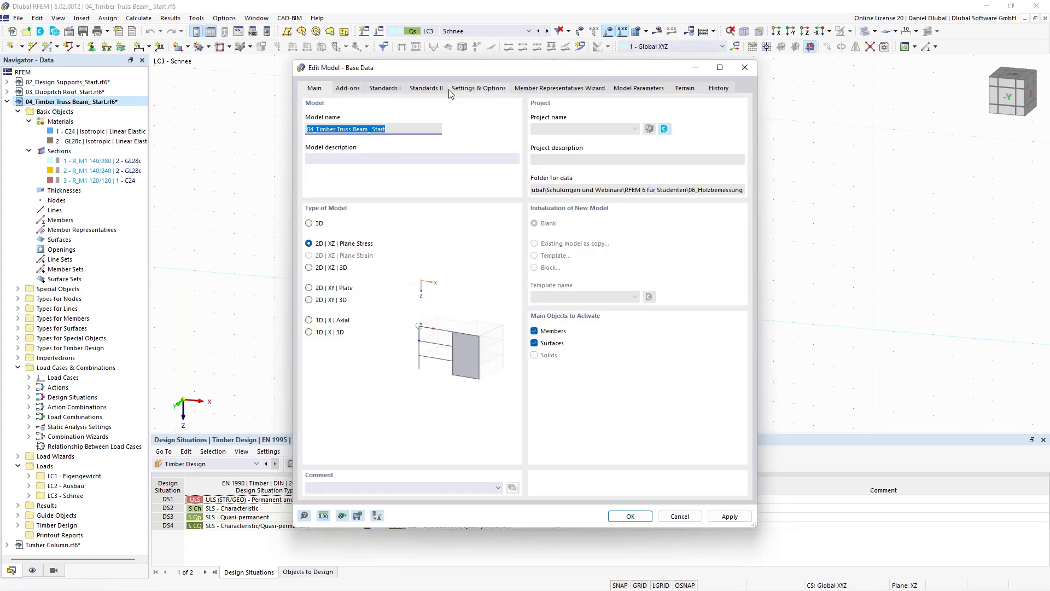
{"action": "left_click", "coordinate": [457, 92]}
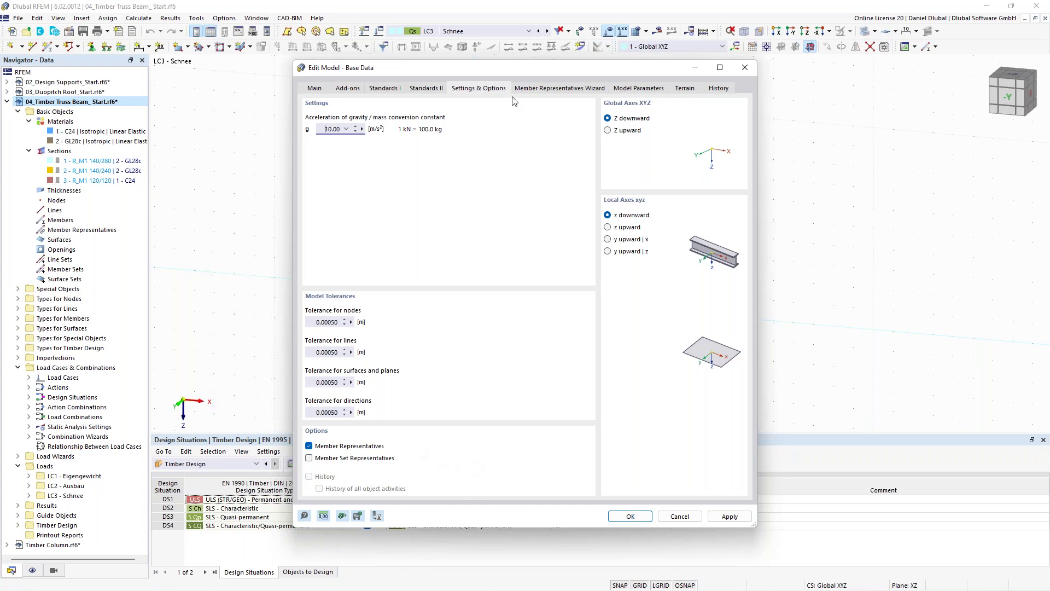
{"action": "left_click", "coordinate": [525, 92]}
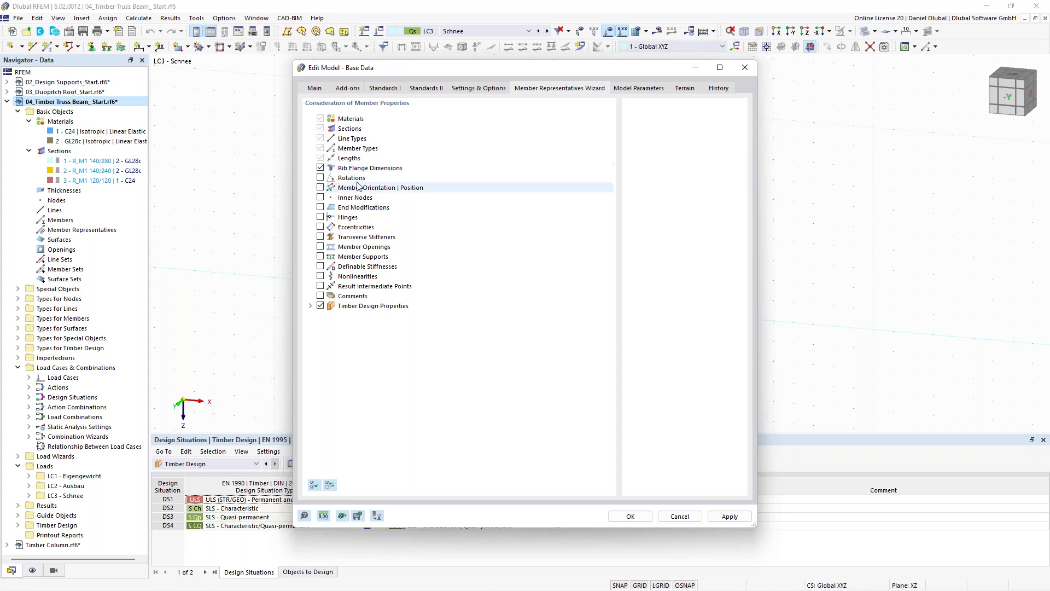
{"action": "left_click", "coordinate": [631, 517]}
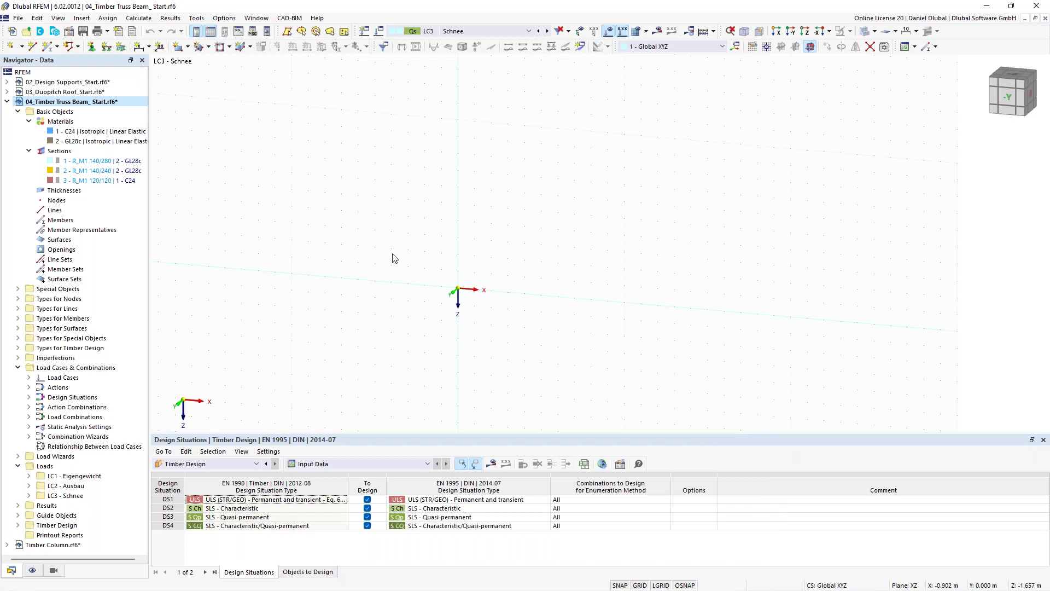
- Draw a 14 m single Beam member with section 1 - R_M1 140/280 | 2 - GL28c from the origin along X
{"action": "scroll", "coordinate": [372, 236], "scroll_direction": "up", "scroll_amount": 1}
{"action": "middle_click_drag", "start_coordinate": [369, 235], "coordinate": [280, 195]}
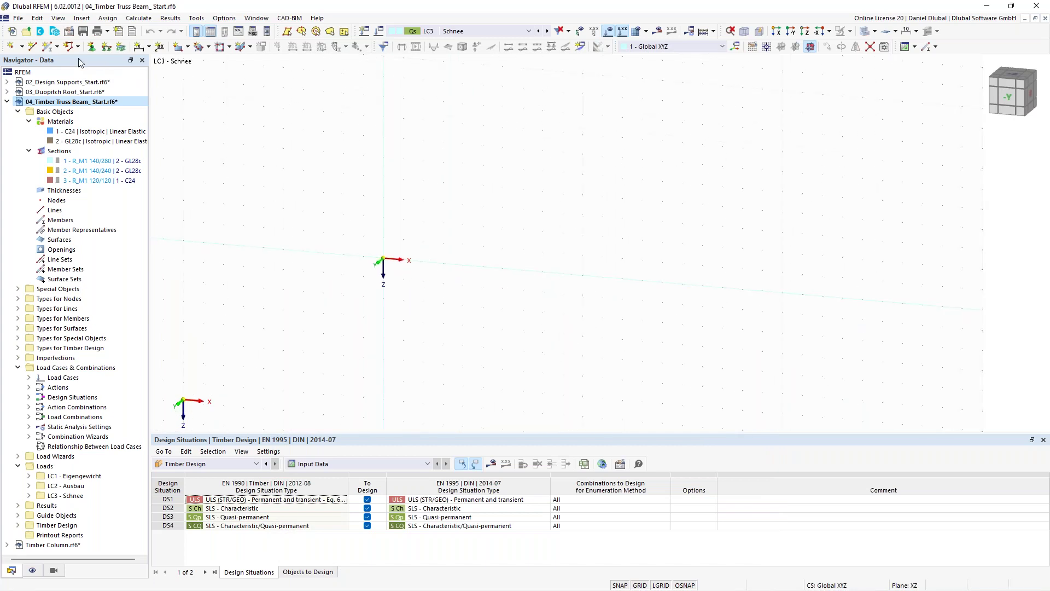
{"action": "left_click", "coordinate": [47, 48]}
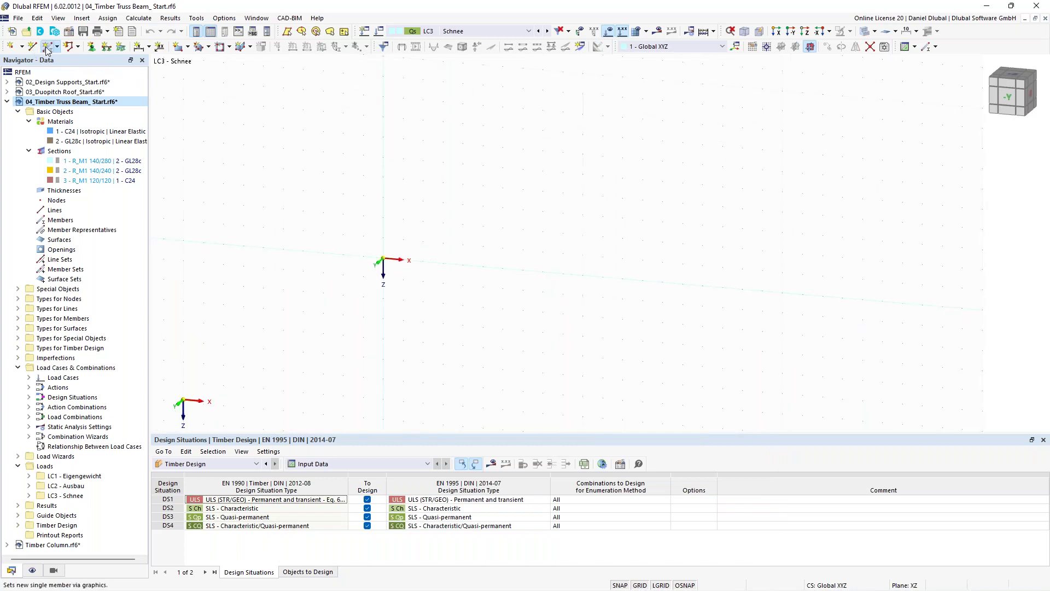
{"action": "left_click", "coordinate": [47, 48]}
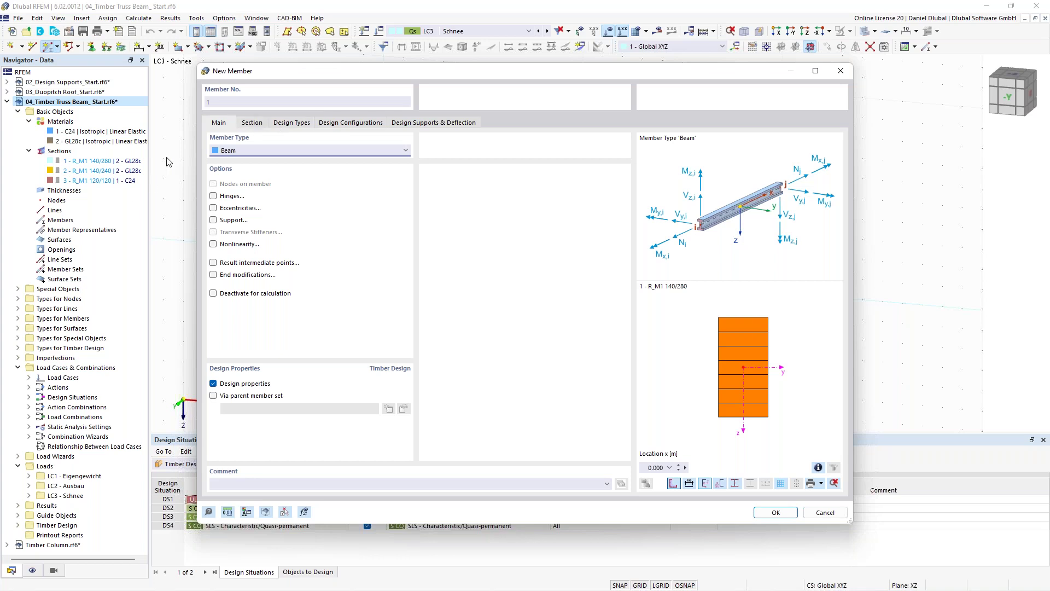
{"action": "left_click", "coordinate": [250, 128]}
{"action": "left_click", "coordinate": [343, 391]}
{"action": "left_click", "coordinate": [323, 406]}
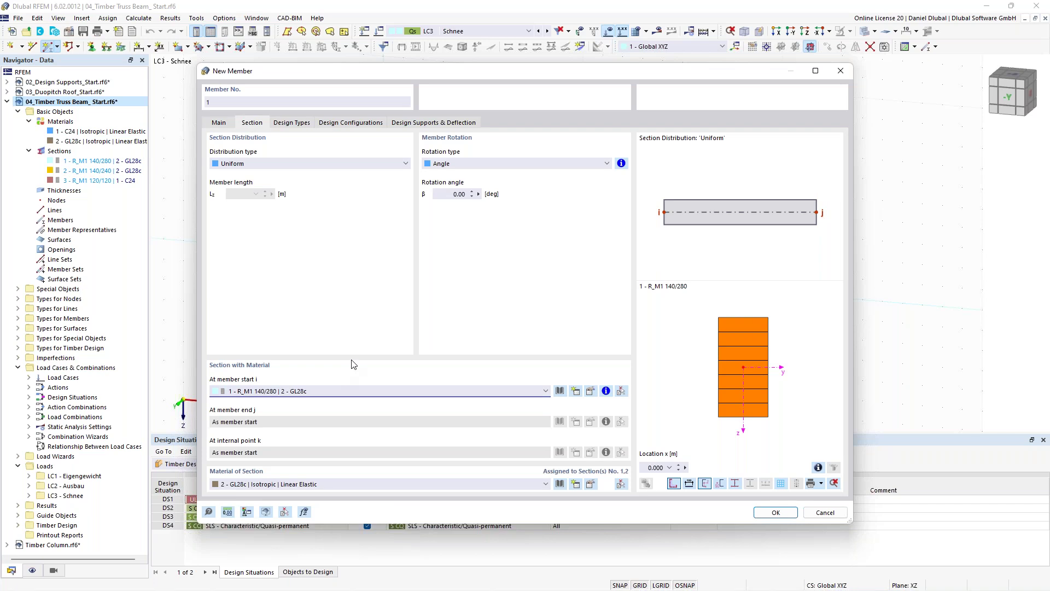
{"action": "left_click", "coordinate": [219, 124]}
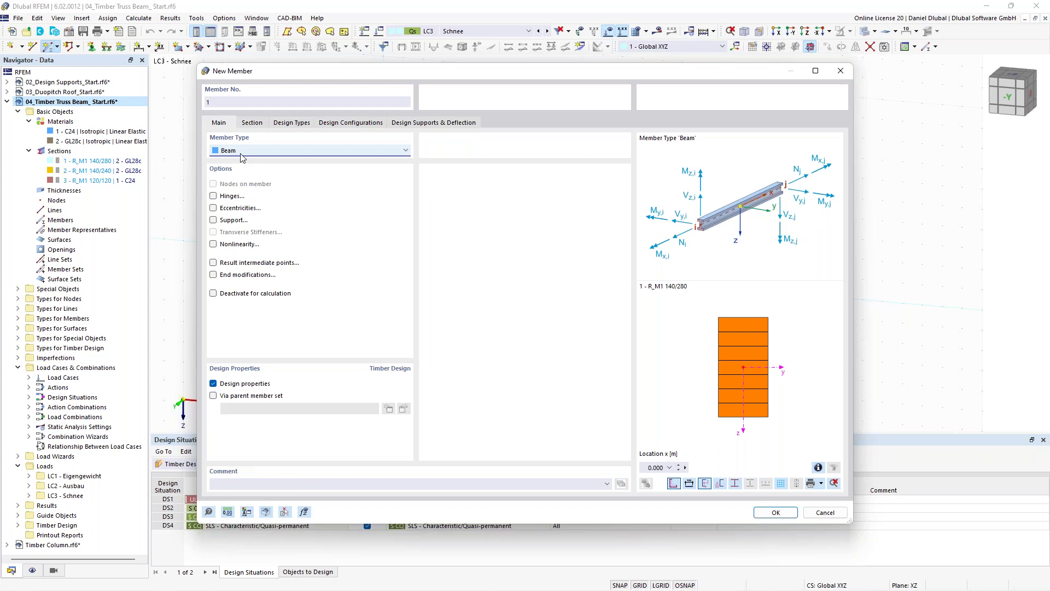
{"action": "left_click", "coordinate": [764, 516]}
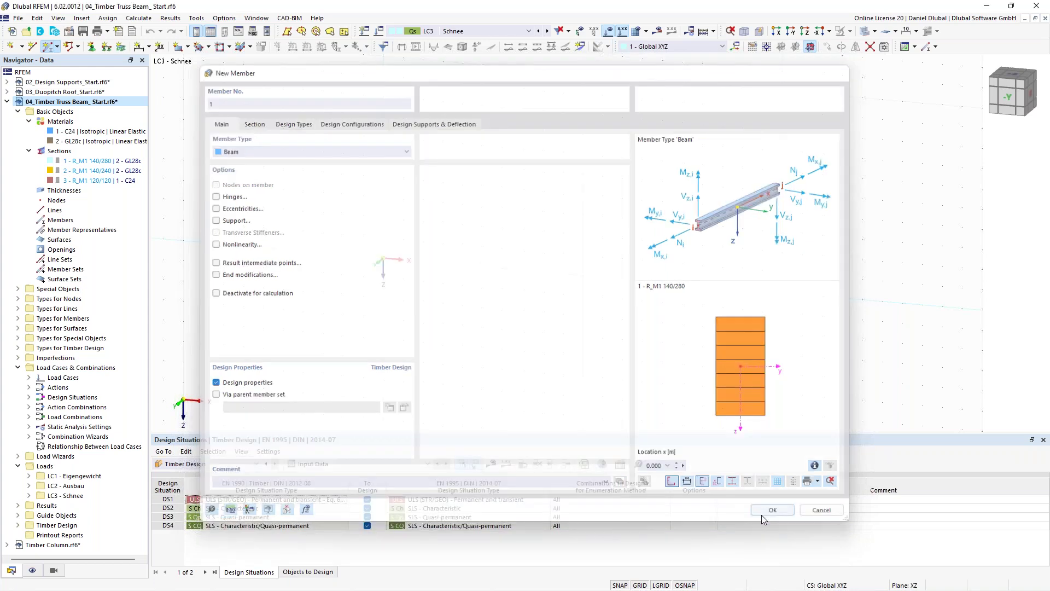
{"action": "left_click", "coordinate": [383, 260]}
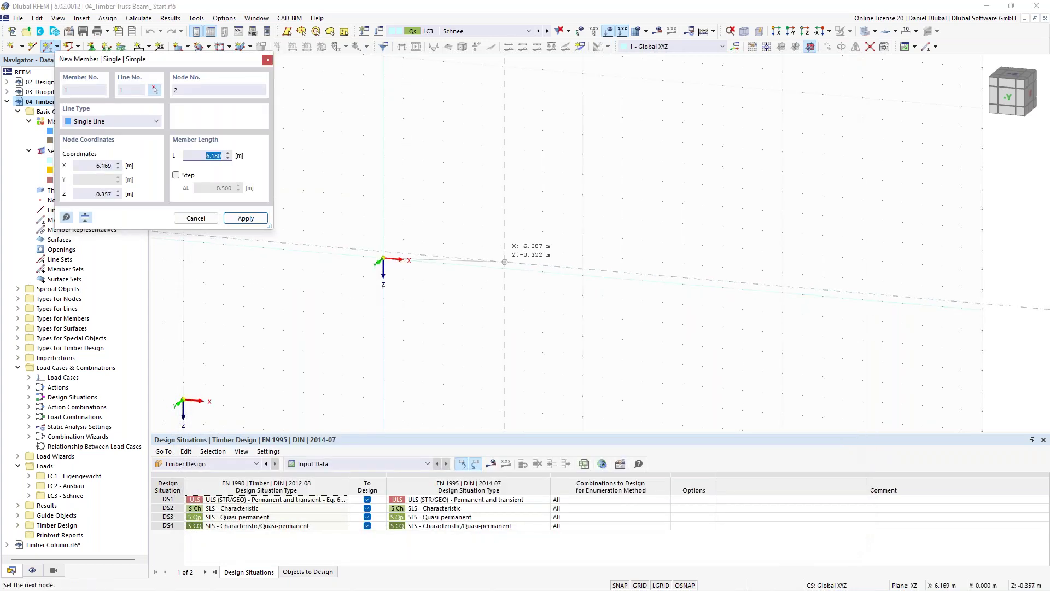
{"action": "type", "text": "1"}
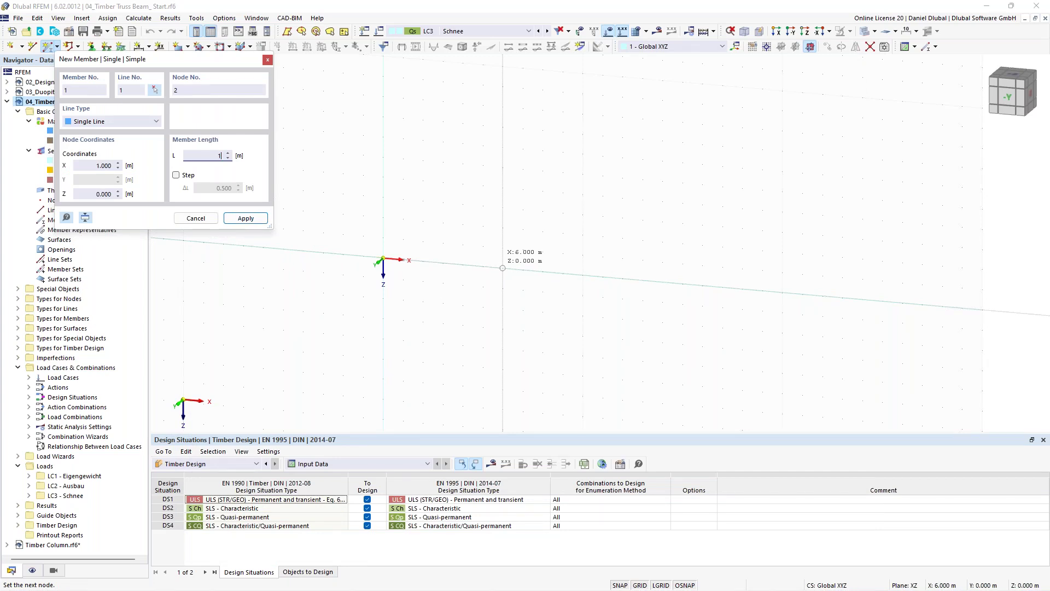
{"action": "key", "text": "Return"}
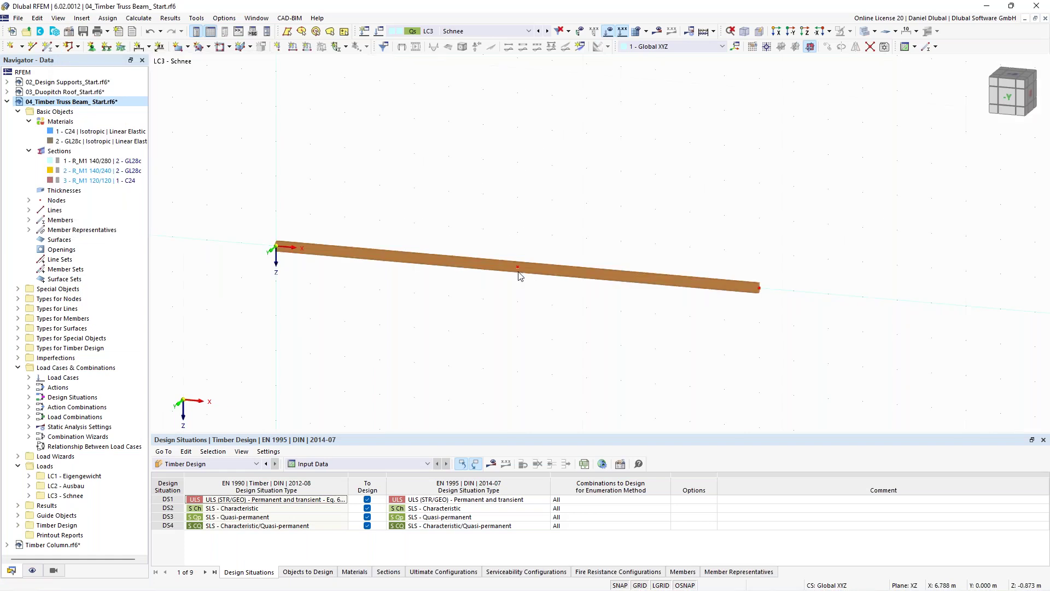
- Check the Member Representatives entry in the model's display settings
{"action": "scroll", "coordinate": [520, 272], "scroll_direction": "down", "scroll_amount": 1}
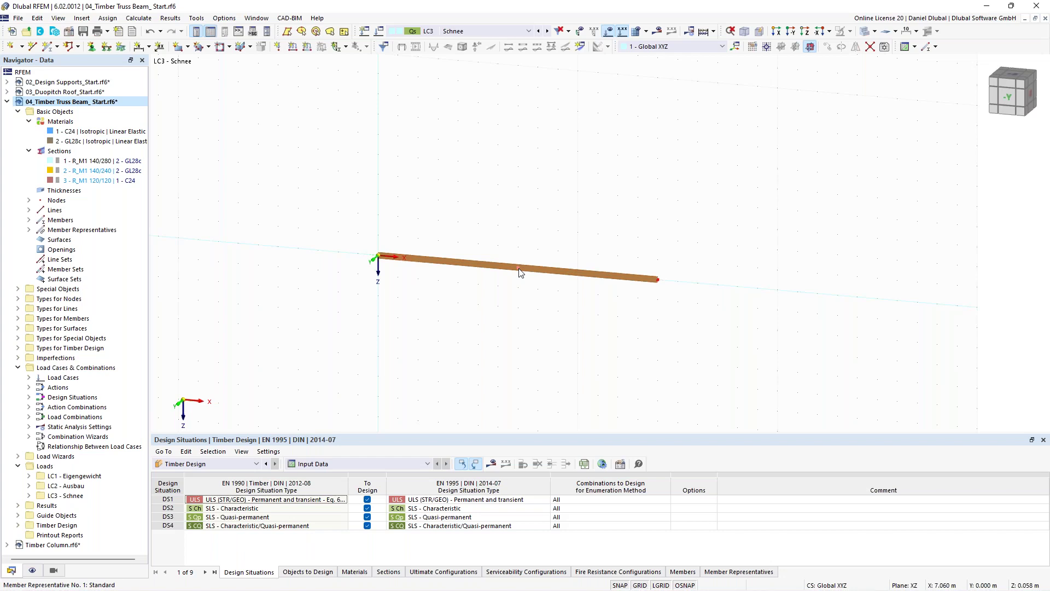
{"action": "left_click", "coordinate": [32, 570]}
{"action": "scroll", "coordinate": [99, 191], "scroll_direction": "up", "scroll_amount": 9}
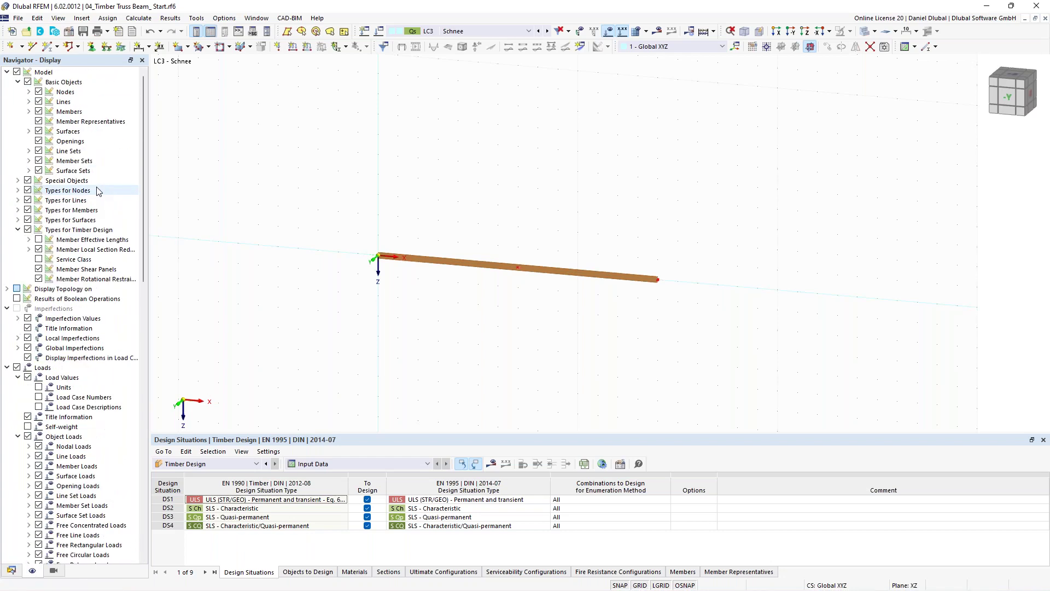
{"action": "left_click", "coordinate": [39, 122]}
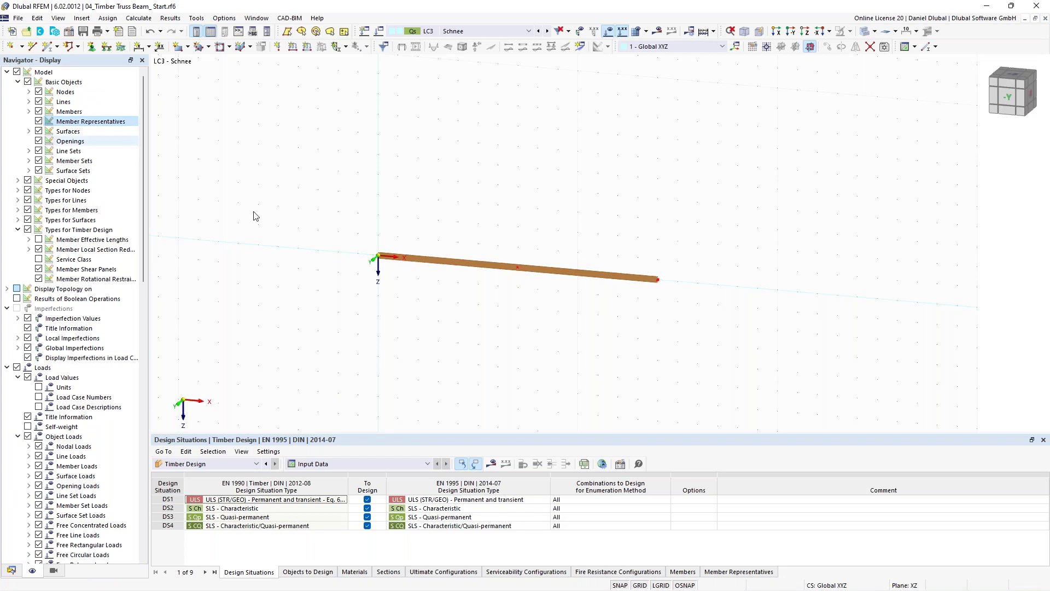
- Divide the beam member with 1 intermediate node and raise that middle node by about 1.8 m to form a ridge
{"action": "right_click", "coordinate": [574, 280]}
{"action": "mouse_move", "coordinate": [766, 312]}
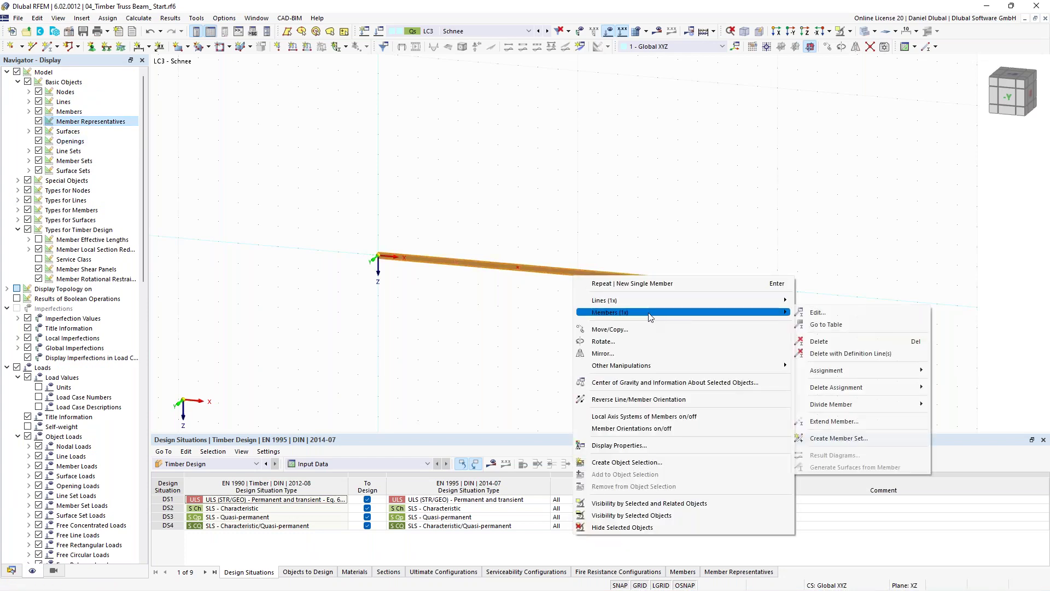
{"action": "mouse_move", "coordinate": [872, 405]}
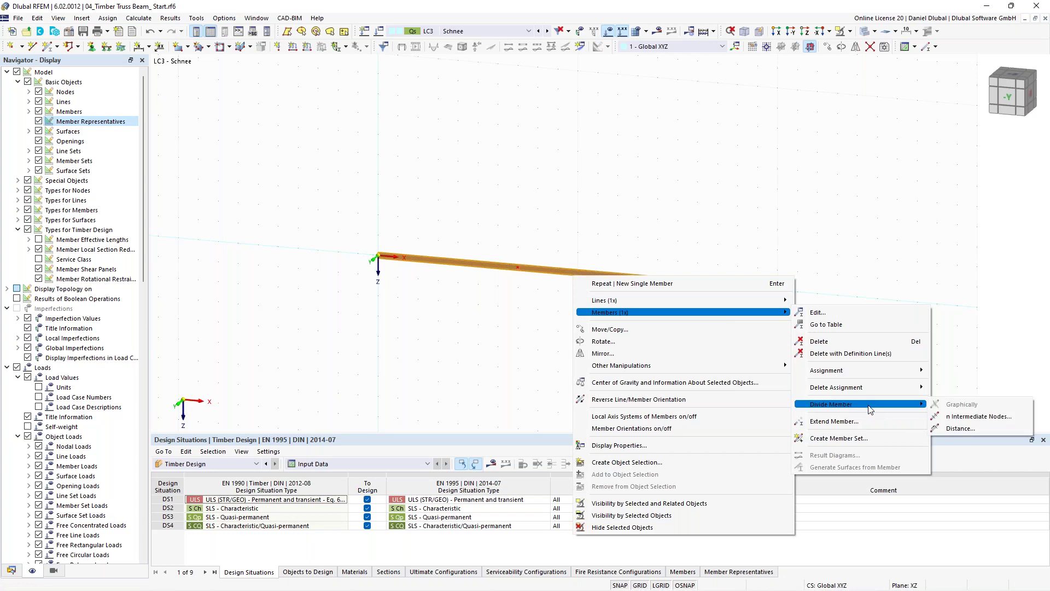
{"action": "left_click", "coordinate": [951, 418]}
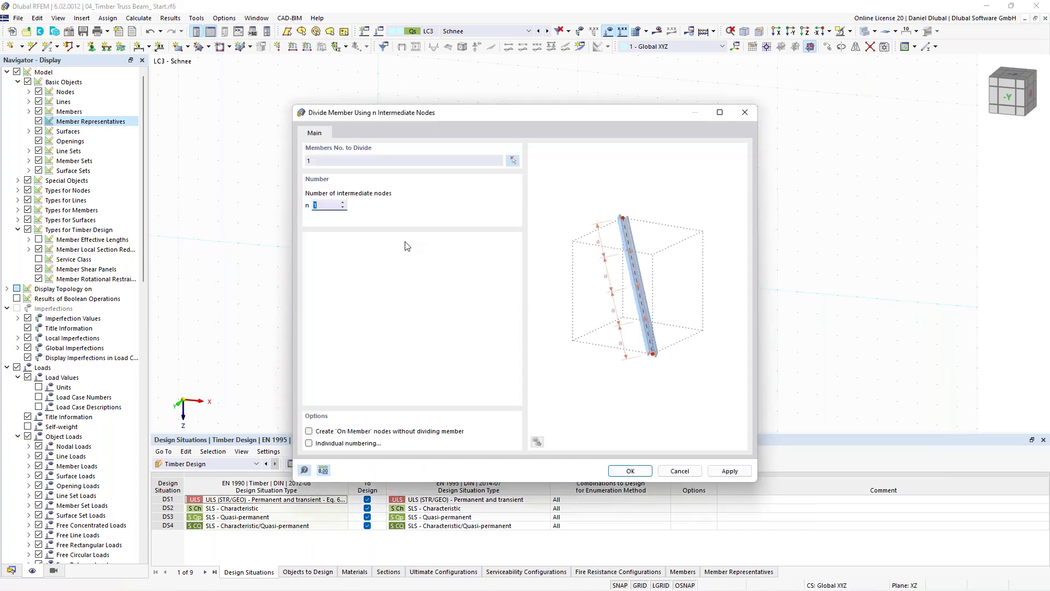
{"action": "key", "text": "Return"}
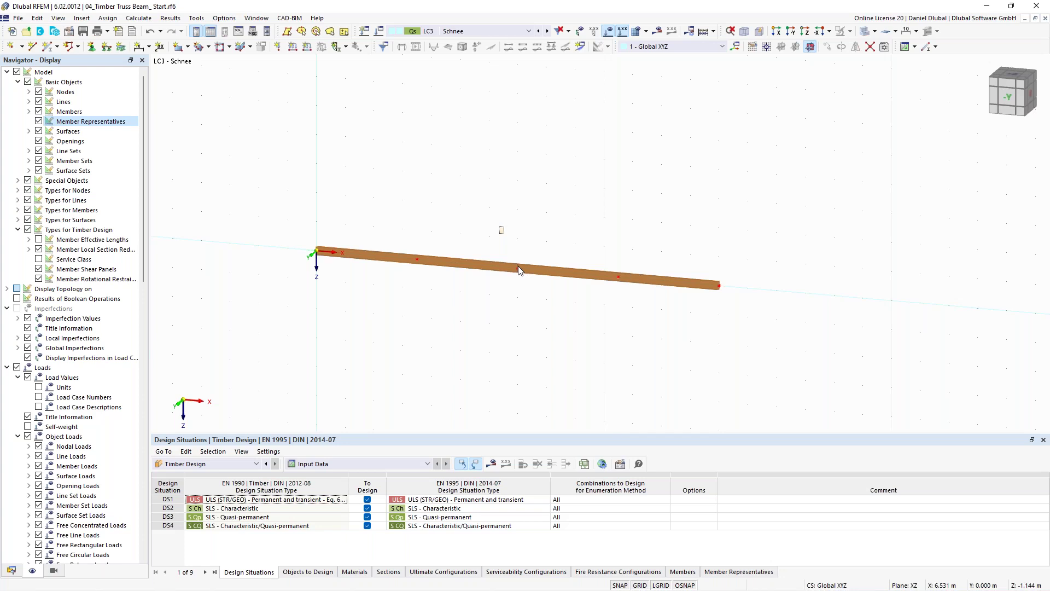
{"action": "left_click_drag", "start_coordinate": [518, 266], "coordinate": [482, 201]}
{"action": "scroll", "coordinate": [448, 183], "scroll_direction": "up", "scroll_amount": 1}
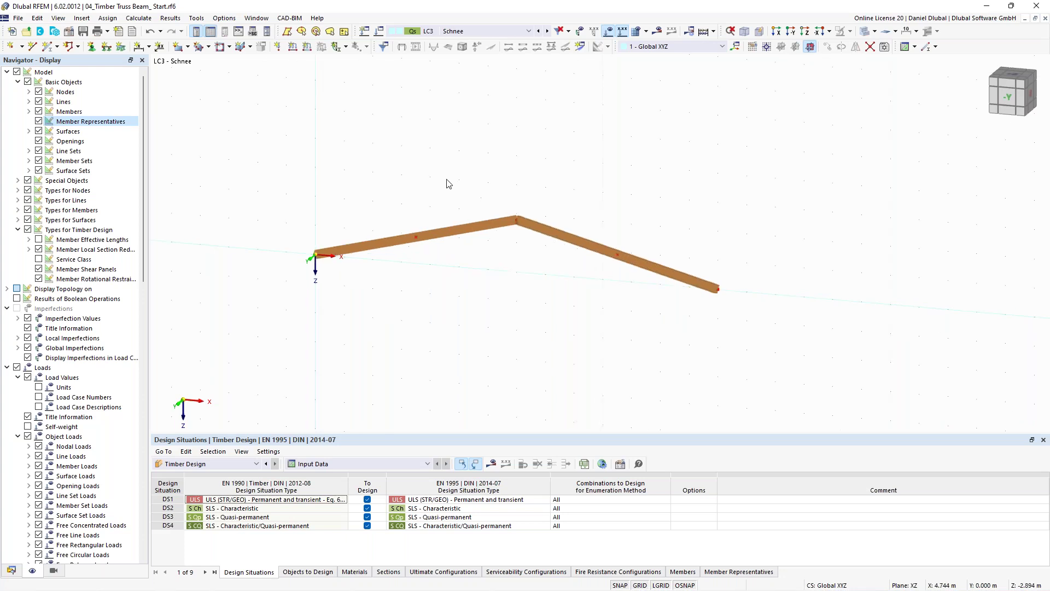
- Activate hinges for member 1, the first rafter, and assign a member hinge at its ridge end
{"action": "double_click", "coordinate": [497, 219]}
{"action": "left_click", "coordinate": [228, 197]}
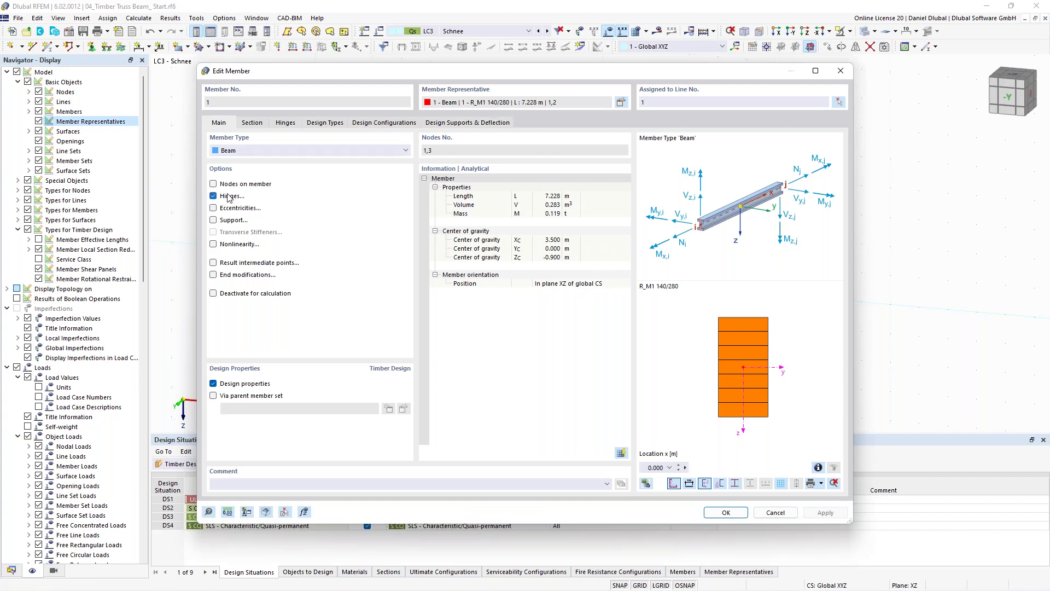
{"action": "left_click_drag", "start_coordinate": [444, 73], "coordinate": [395, 341]}
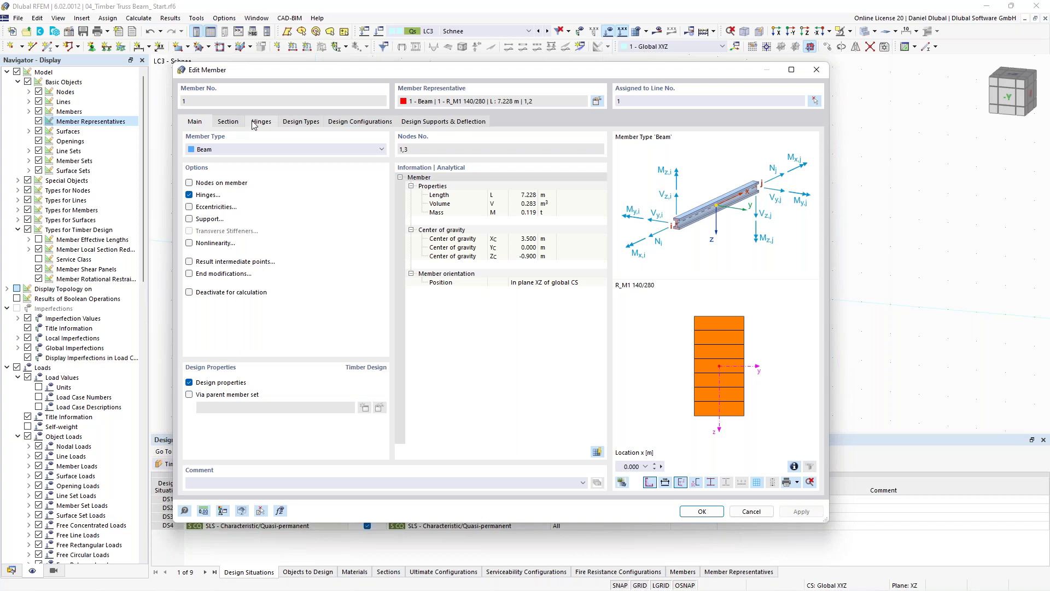
{"action": "left_click", "coordinate": [255, 122]}
{"action": "left_click", "coordinate": [706, 511]}
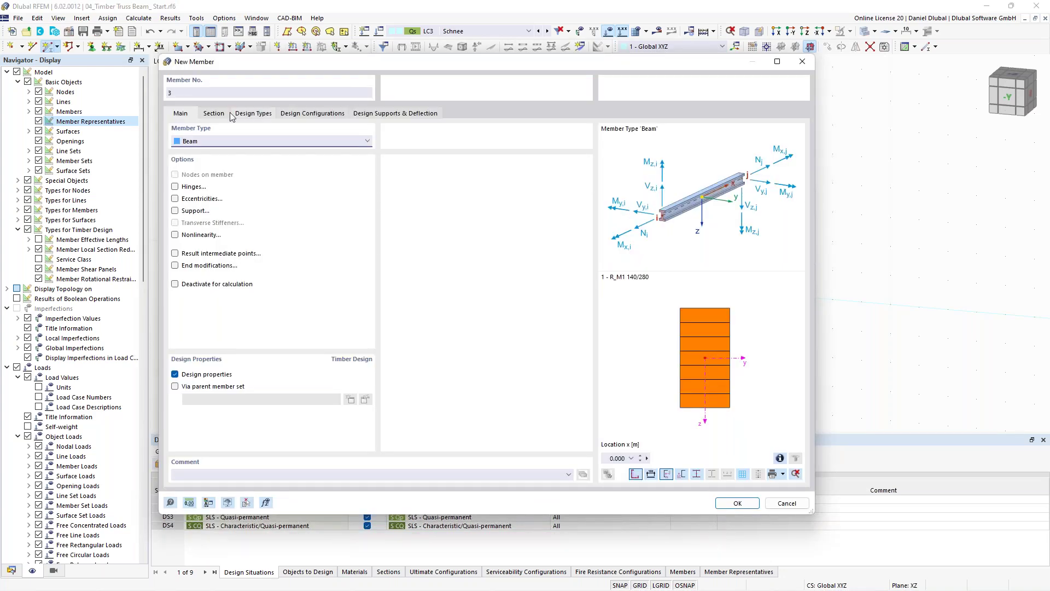
- Draw a Truss-type tie member with section 2 - R_M1 140/240 | 2 - GL28c between the lower end nodes of both rafters
{"action": "left_click", "coordinate": [213, 113]}
{"action": "left_click", "coordinate": [286, 382]}
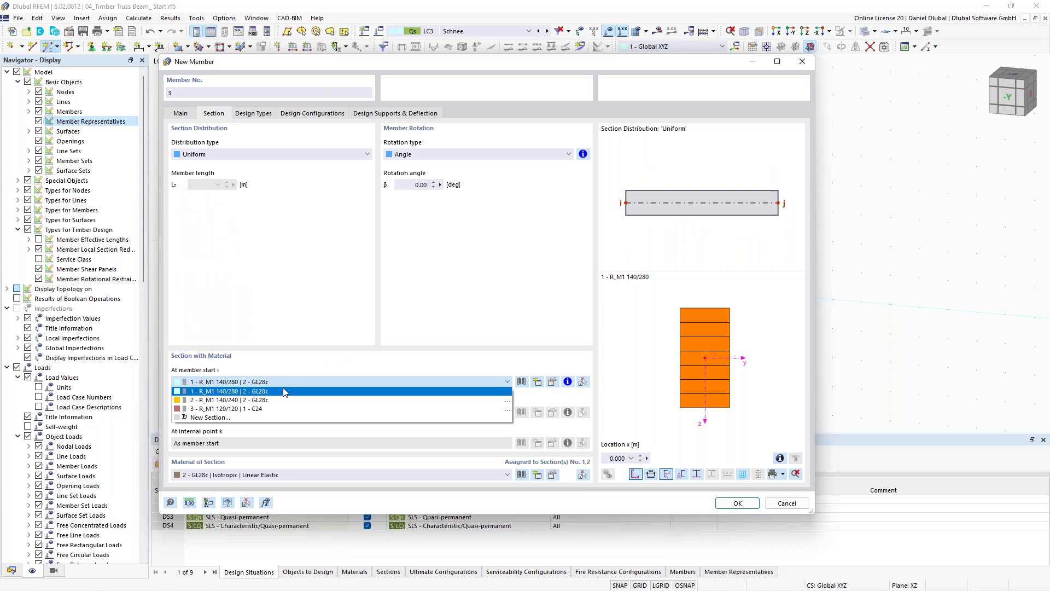
{"action": "left_click", "coordinate": [280, 400]}
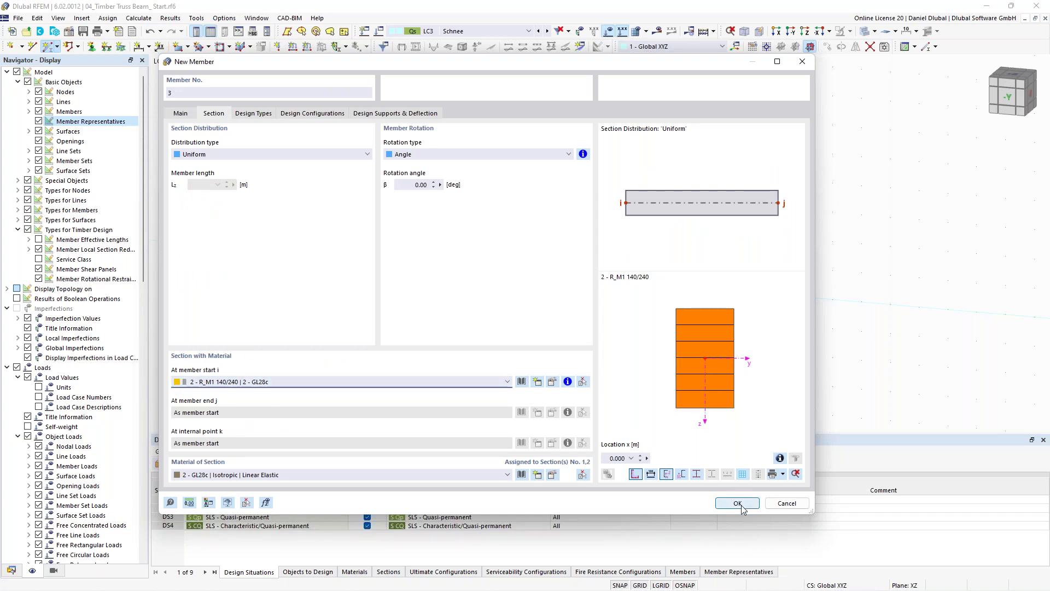
{"action": "left_click", "coordinate": [187, 114]}
{"action": "left_click", "coordinate": [212, 143]}
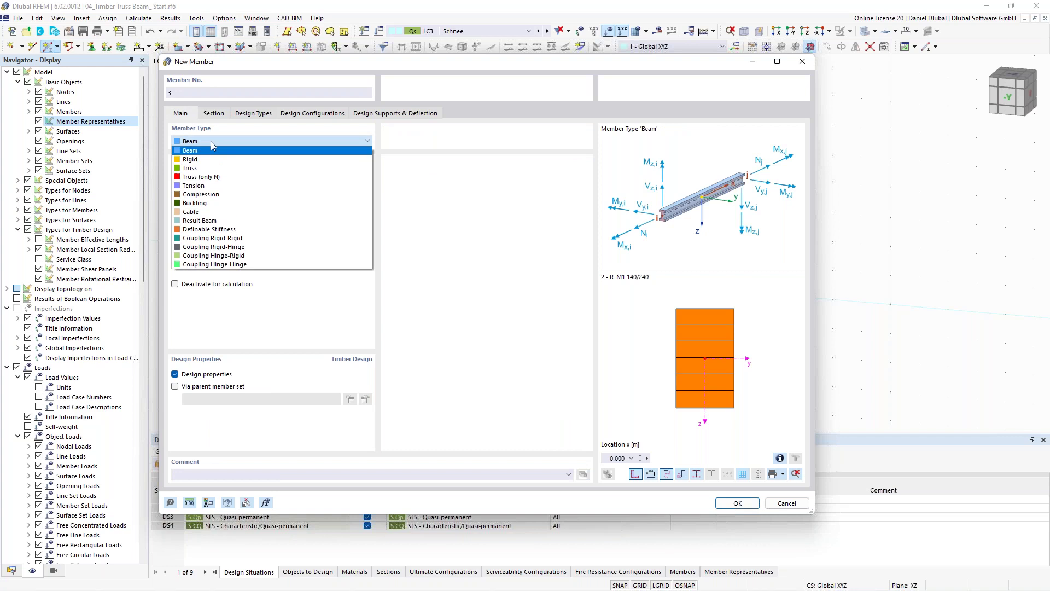
{"action": "left_click", "coordinate": [210, 165]}
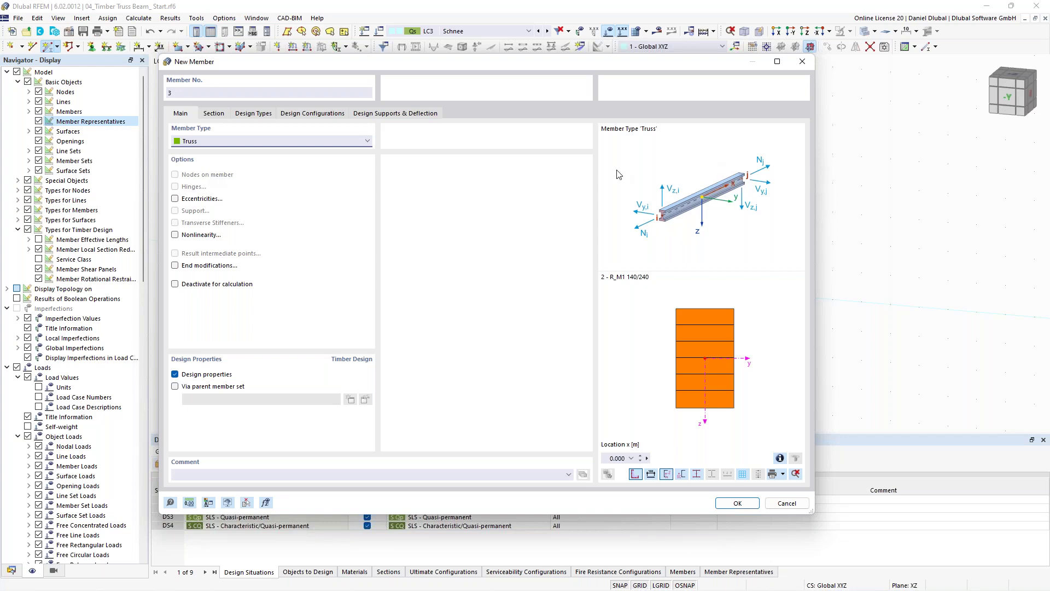
{"action": "left_click", "coordinate": [746, 505]}
{"action": "left_click", "coordinate": [315, 255]}
{"action": "left_click", "coordinate": [718, 290]}
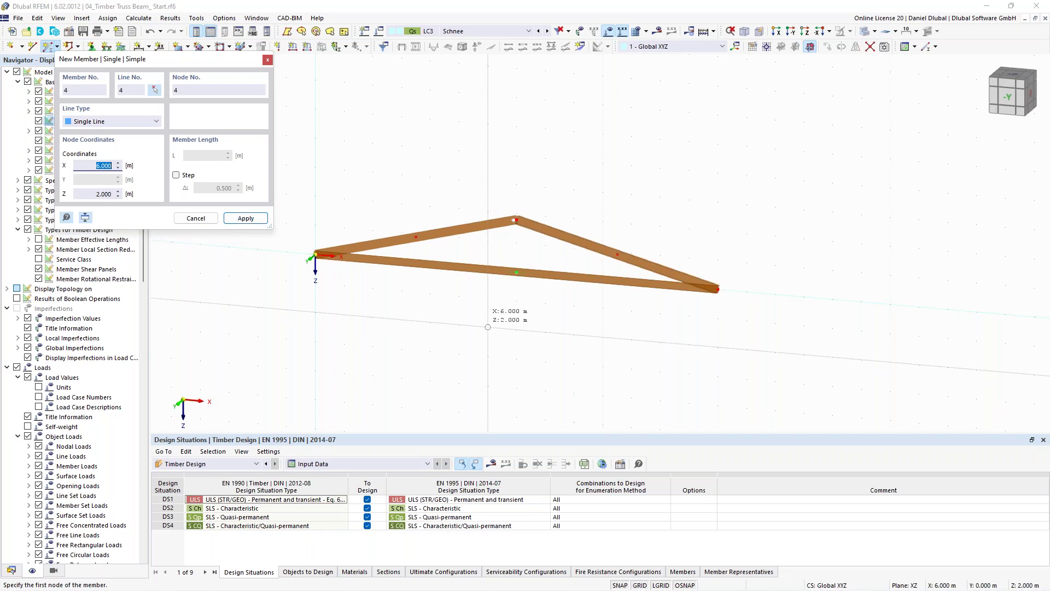
{"action": "key", "text": "Escape"}
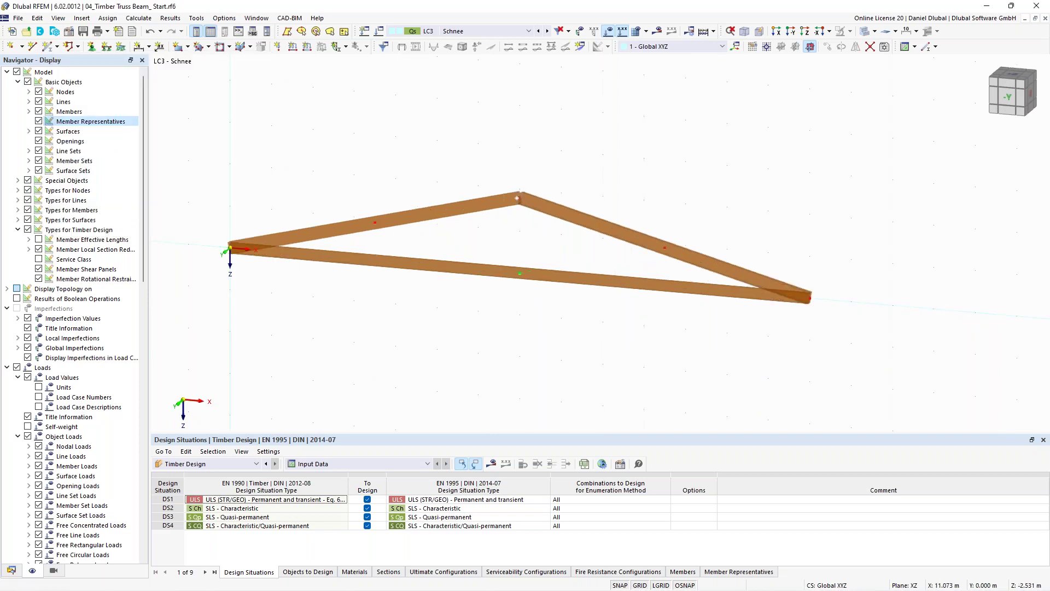
- Add 2 intermediate 'On Member' nodes to each of members 1-3 without dividing the members
{"action": "scroll", "coordinate": [689, 181], "scroll_direction": "down", "scroll_amount": 1}
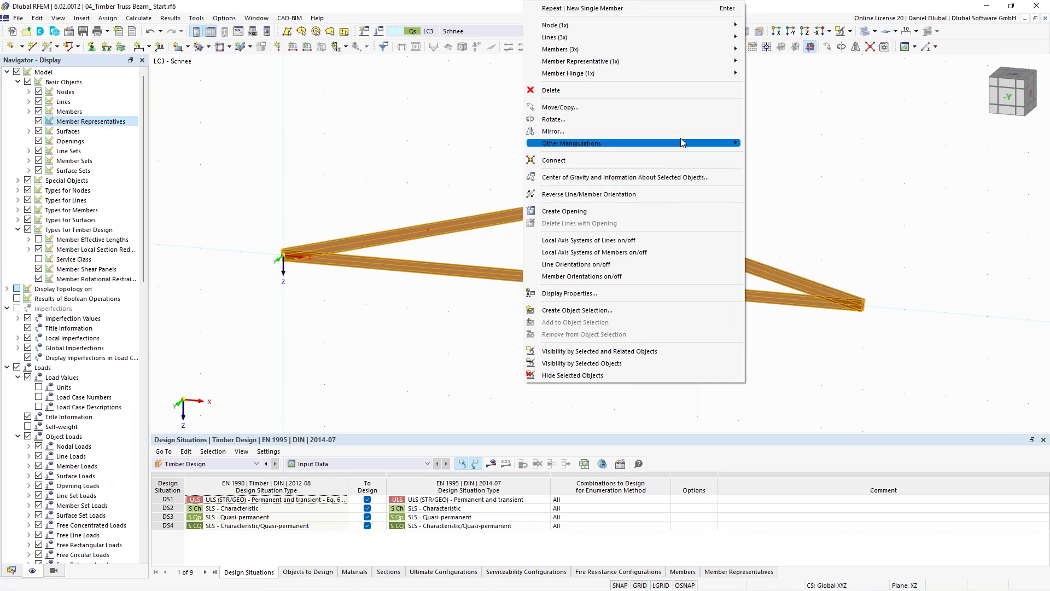
{"action": "mouse_move", "coordinate": [682, 143]}
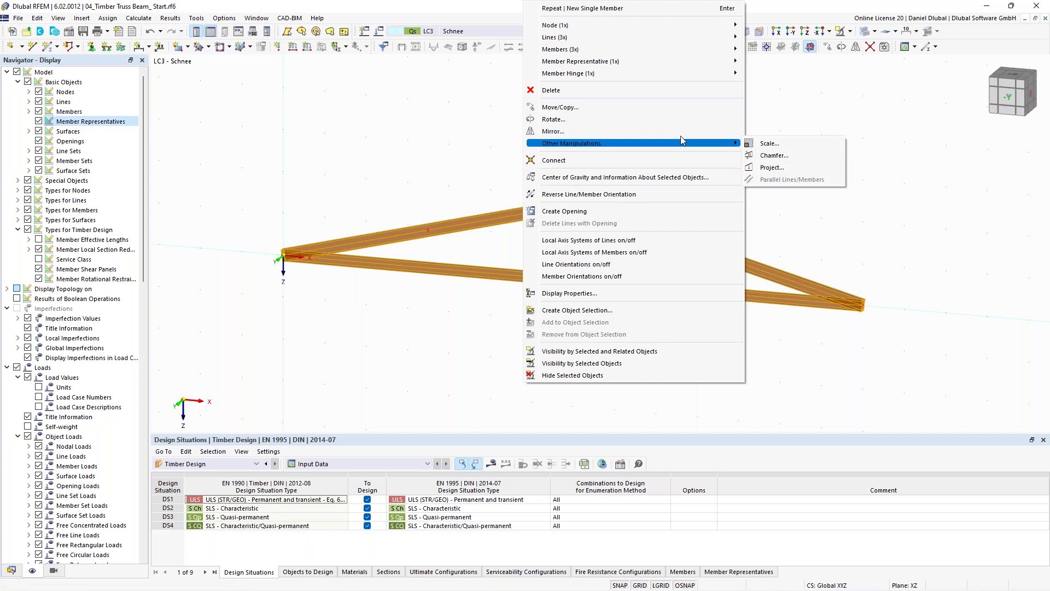
{"action": "mouse_move", "coordinate": [713, 49]}
{"action": "mouse_move", "coordinate": [821, 141]}
{"action": "left_click", "coordinate": [900, 152]}
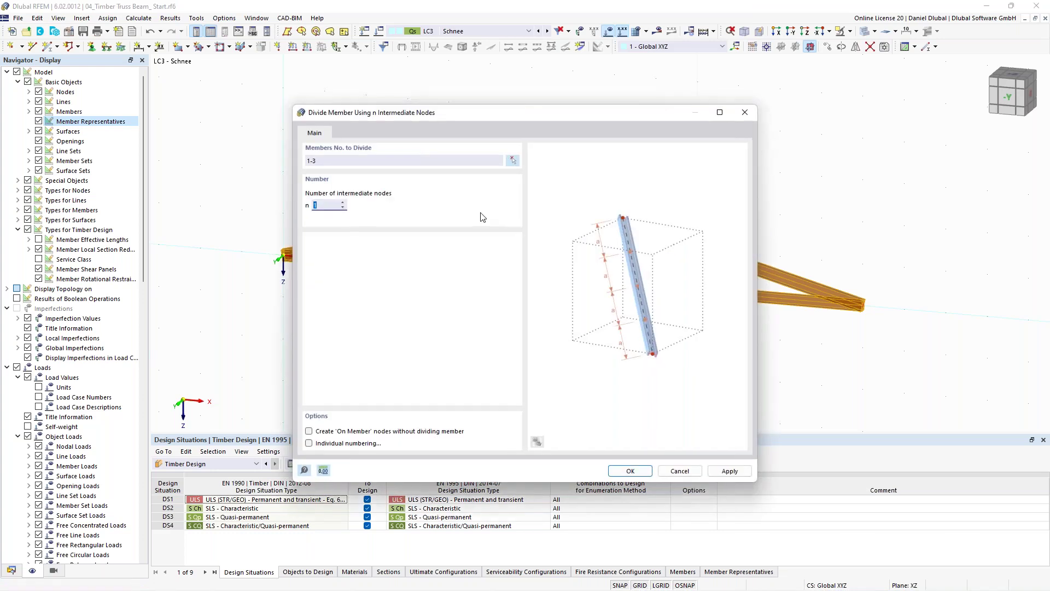
{"action": "type", "text": "2"}
{"action": "left_click", "coordinate": [309, 431]}
{"action": "left_click", "coordinate": [630, 471]}
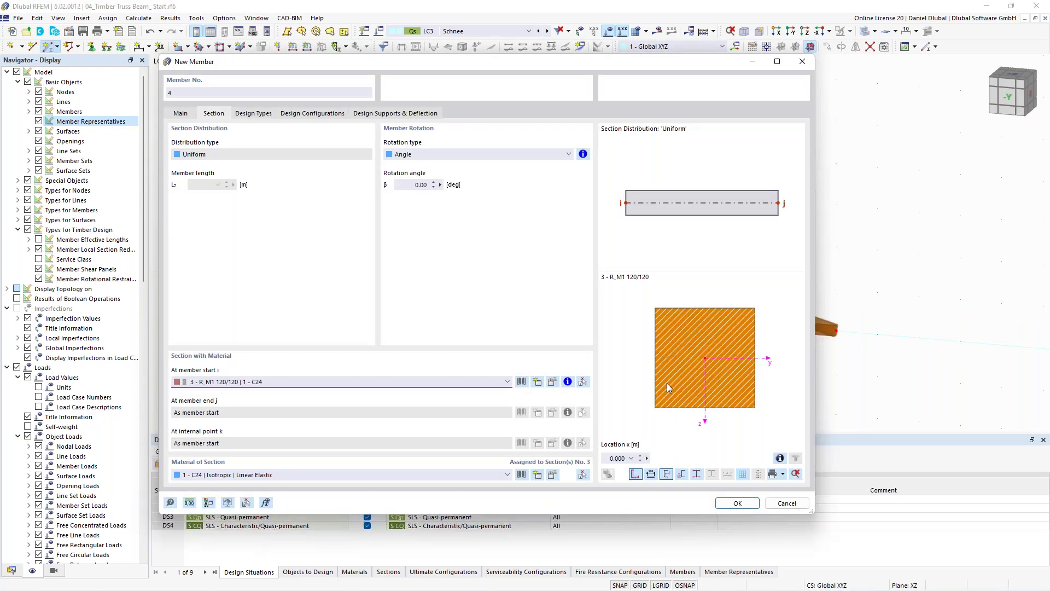
- Add the truss web members with section 3 - R_M1 120/120 | 1 - C24 and assign nodal supports at both lower truss ends
{"action": "left_click", "coordinate": [736, 502]}
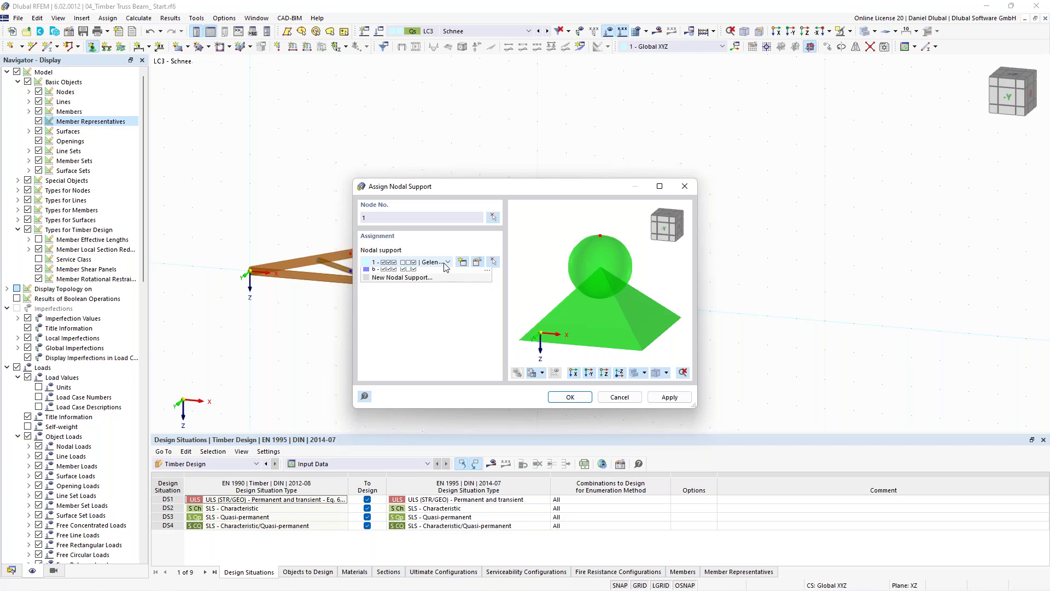
{"action": "left_click", "coordinate": [445, 266]}
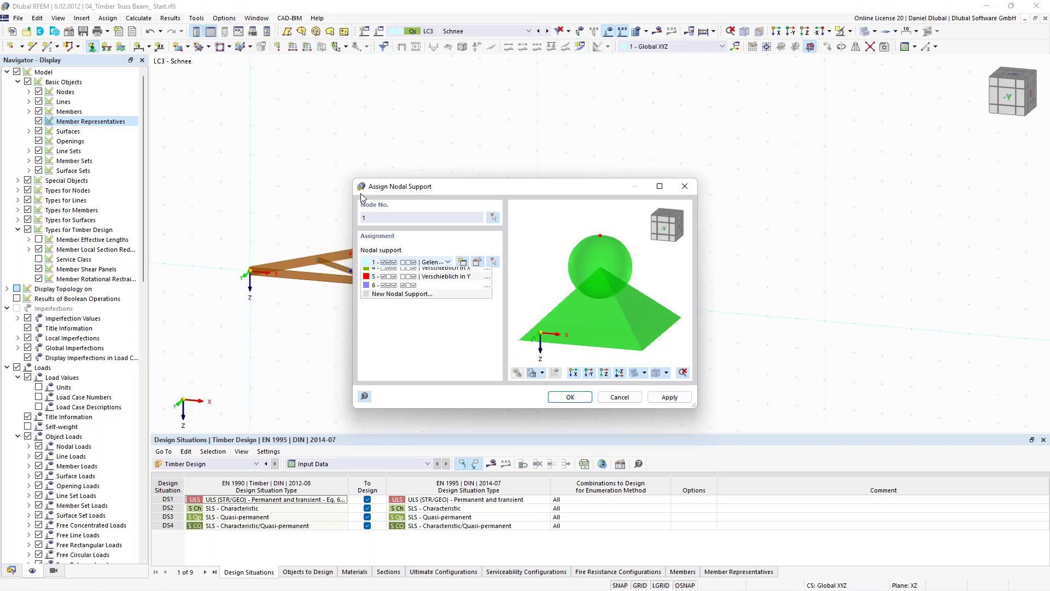
{"action": "left_click", "coordinate": [570, 396]}
- Display load case LC1 - Eigengewicht on the truss
{"action": "left_click", "coordinate": [408, 31]}
{"action": "left_click", "coordinate": [441, 43]}
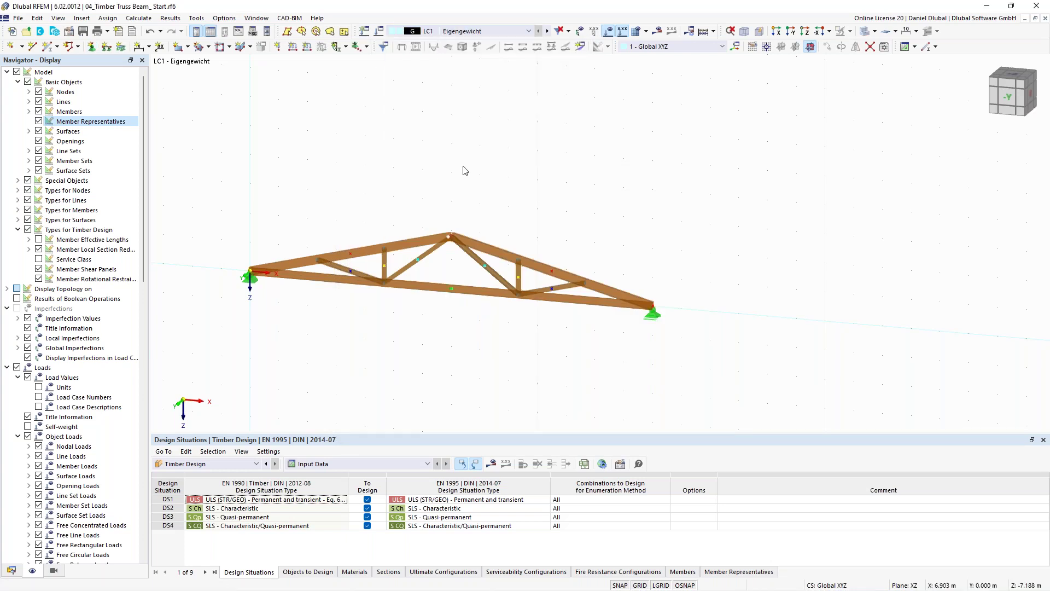
{"action": "middle_click_drag", "start_coordinate": [431, 207], "coordinate": [504, 196]}
{"action": "scroll", "coordinate": [463, 210], "scroll_direction": "up", "scroll_amount": 1}
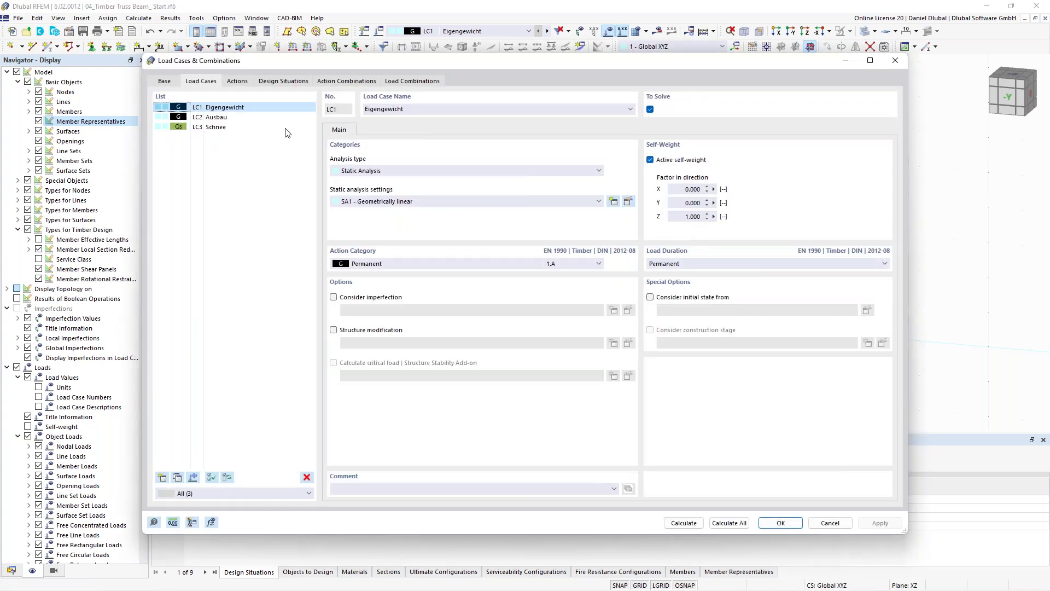
- Select load case LC2 - Ausbau and apply a uniform 3 kN/m force in direction ZL to rafter members 1 and 2
{"action": "left_click", "coordinate": [216, 117]}
{"action": "left_click", "coordinate": [775, 524]}
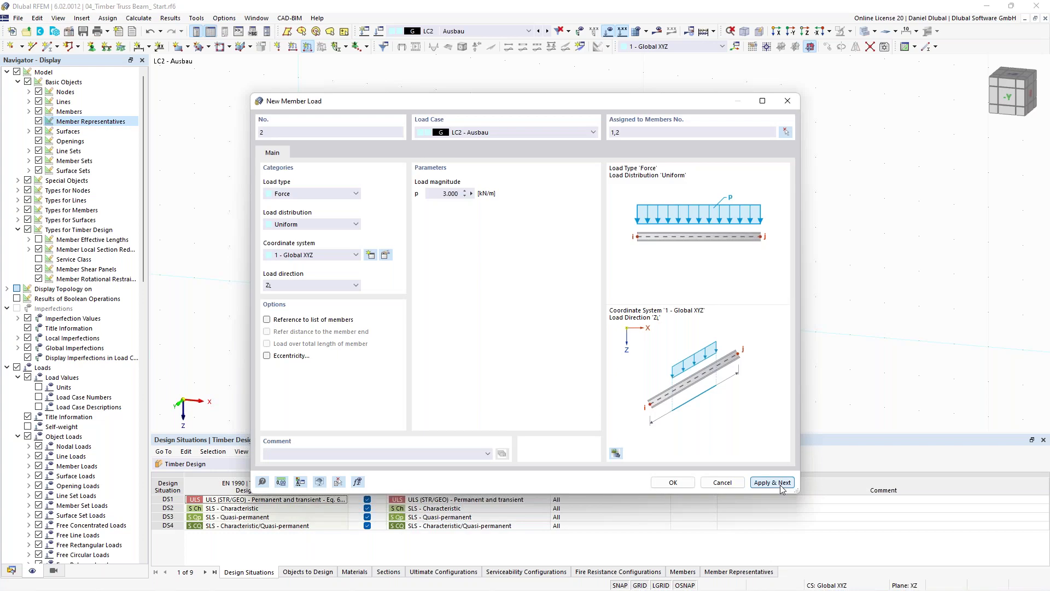
{"action": "left_click", "coordinate": [782, 484]}
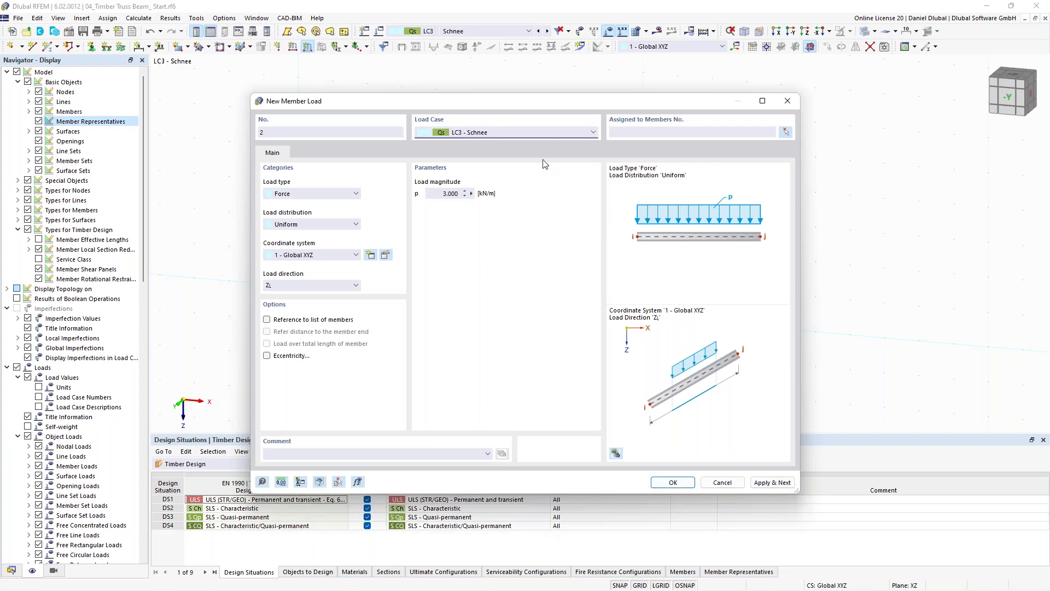
- Apply a uniform 3.5 kN/m force in LC3 - Schnee to members 1 and 2, and set its load direction to projected global Z
{"action": "left_click", "coordinate": [447, 193]}
{"action": "type", "text": "3,5"}
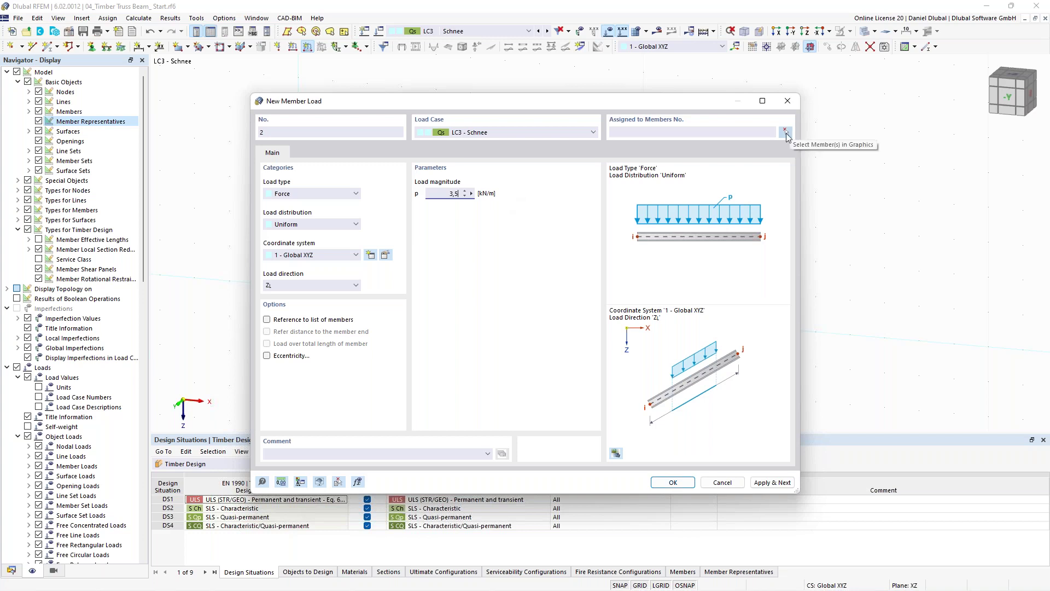
{"action": "left_click", "coordinate": [786, 136]}
{"action": "left_click", "coordinate": [585, 264]}
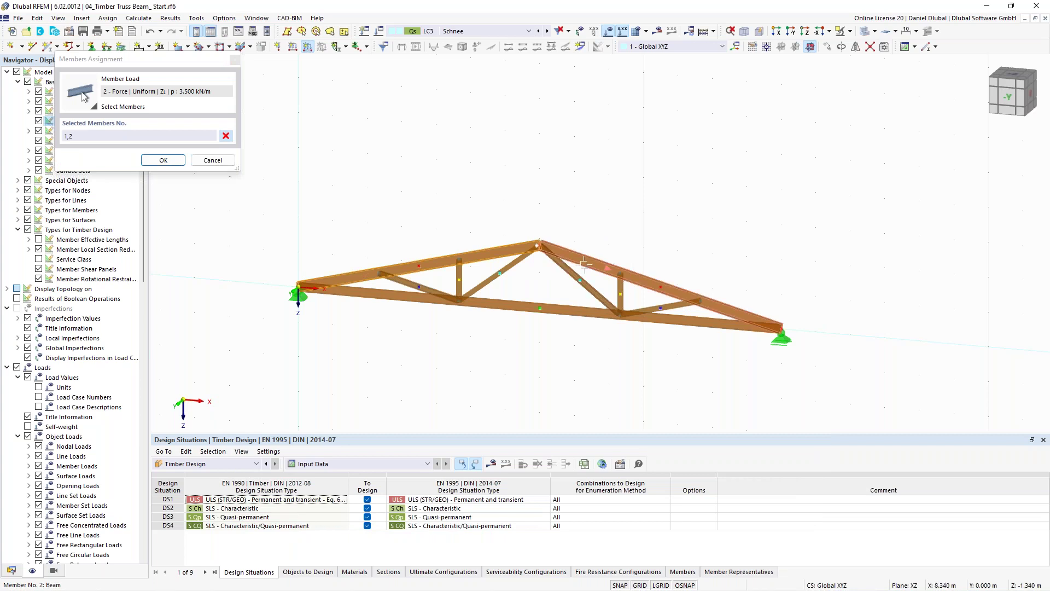
{"action": "left_click", "coordinate": [163, 160]}
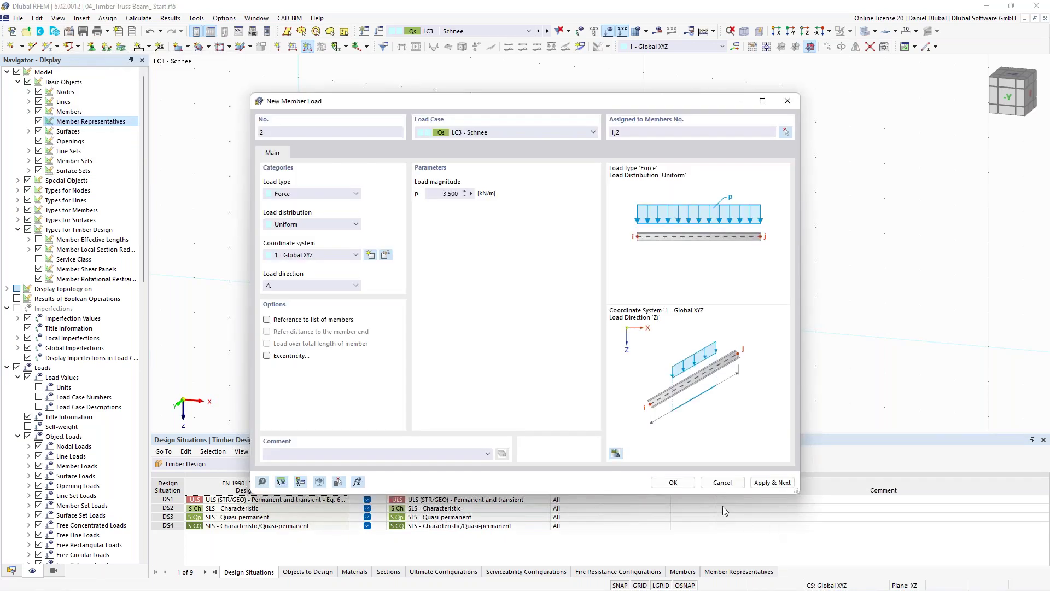
{"action": "left_click", "coordinate": [673, 482]}
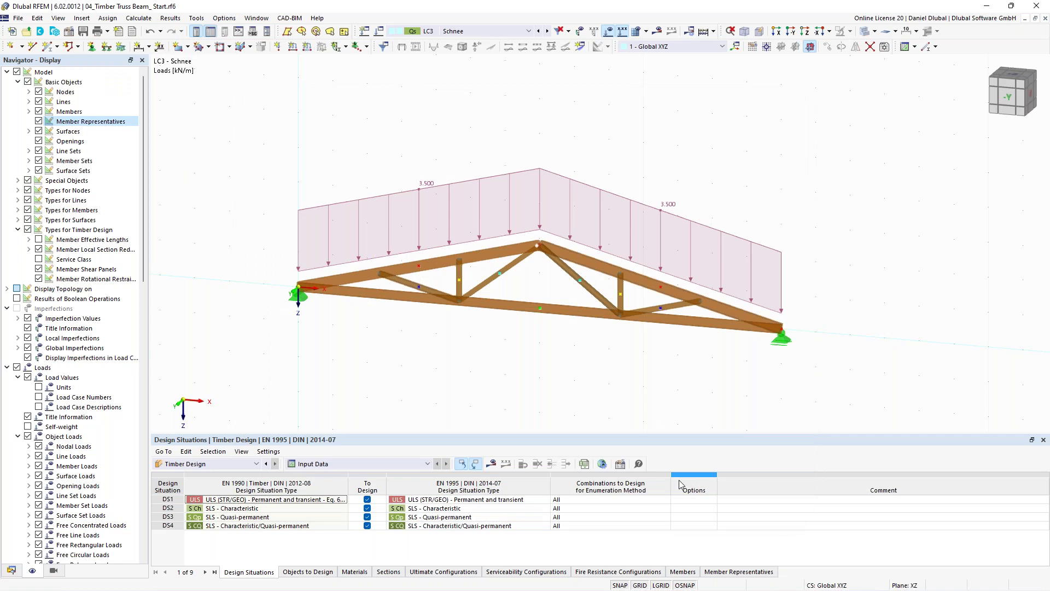
{"action": "left_click", "coordinate": [339, 343]}
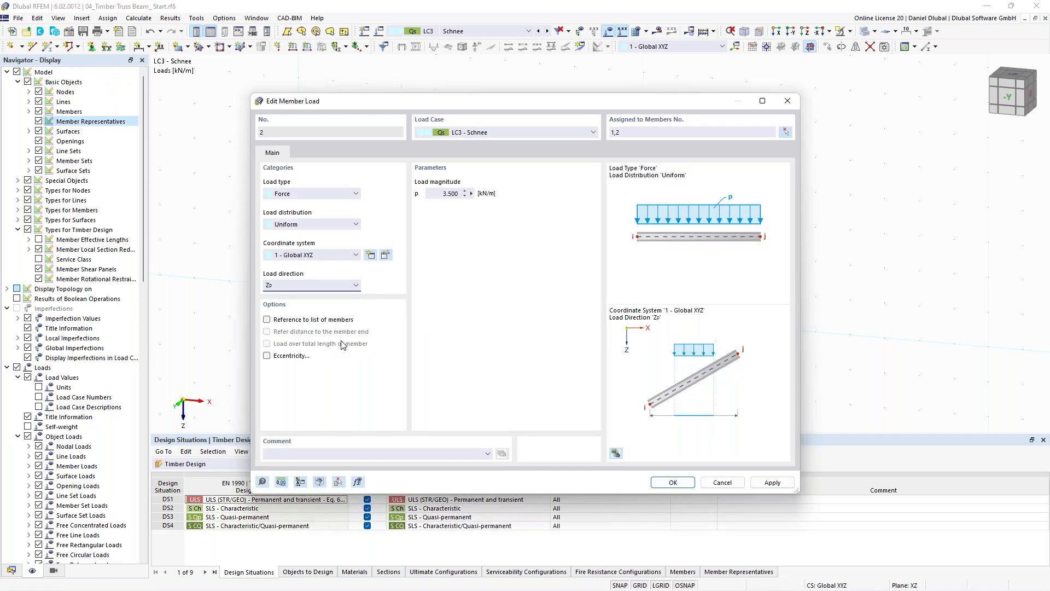
{"action": "left_click", "coordinate": [684, 486]}
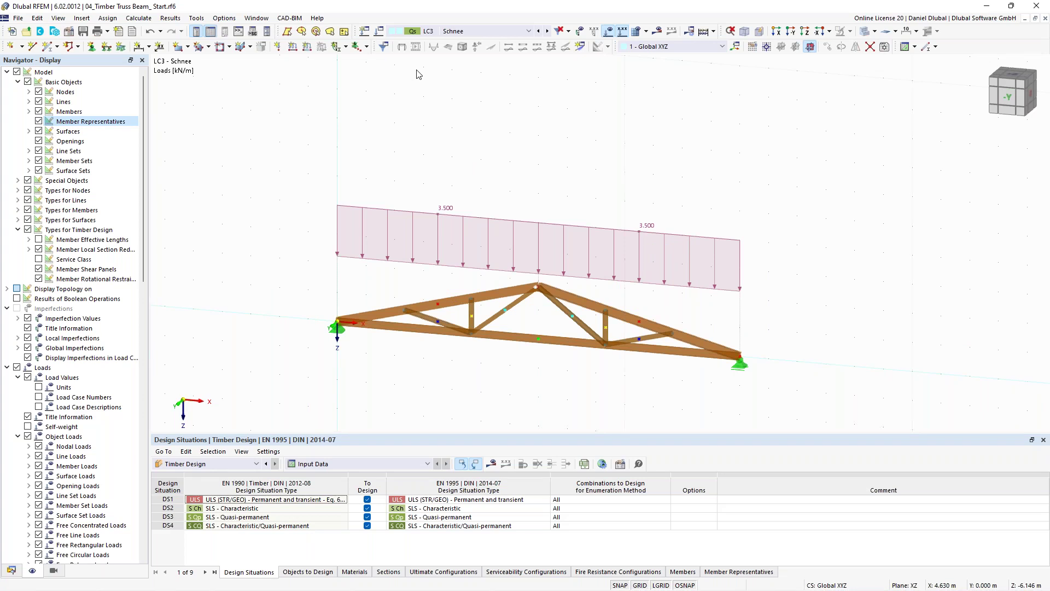
- Check the combination wizard of design situations DS1-DS4 together, keeping 2 - Load combinations | SA1 - Geometrically linear
{"action": "left_click", "coordinate": [225, 117]}
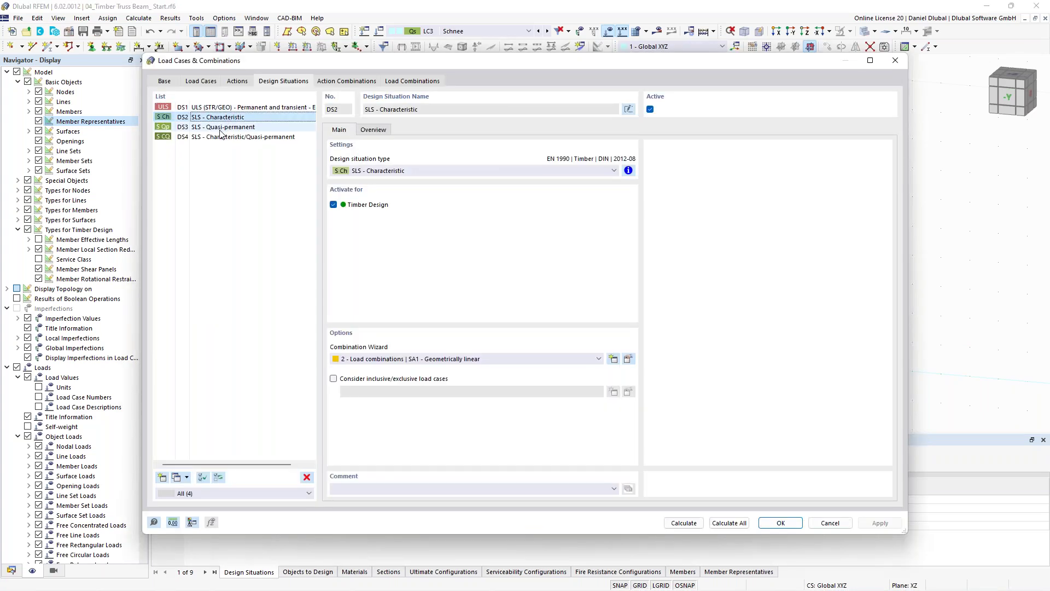
{"action": "left_click", "coordinate": [221, 129]}
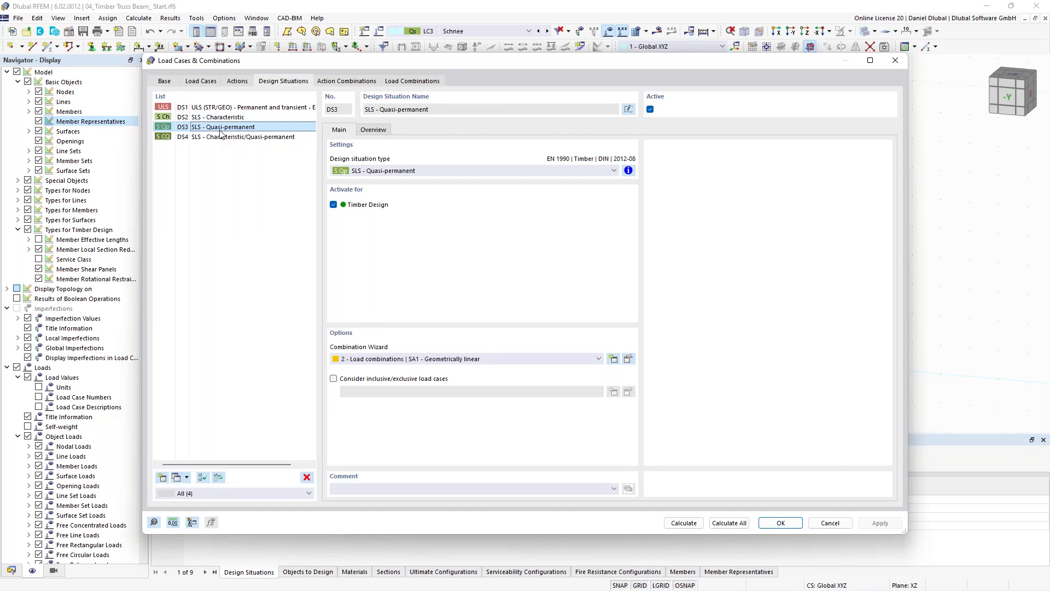
{"action": "key", "text": "ctrl+a"}
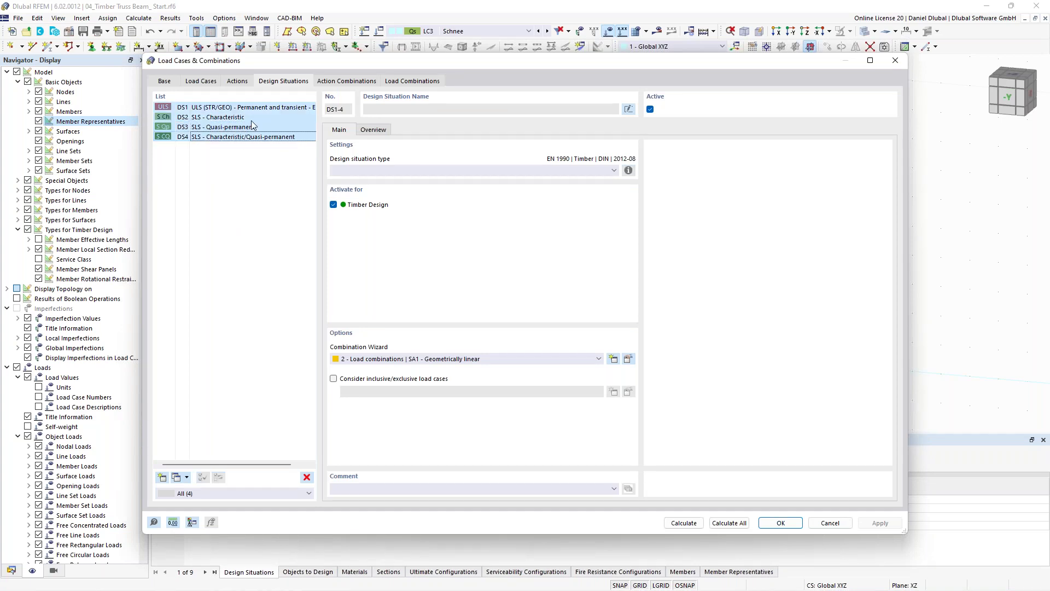
{"action": "left_click", "coordinate": [422, 360]}
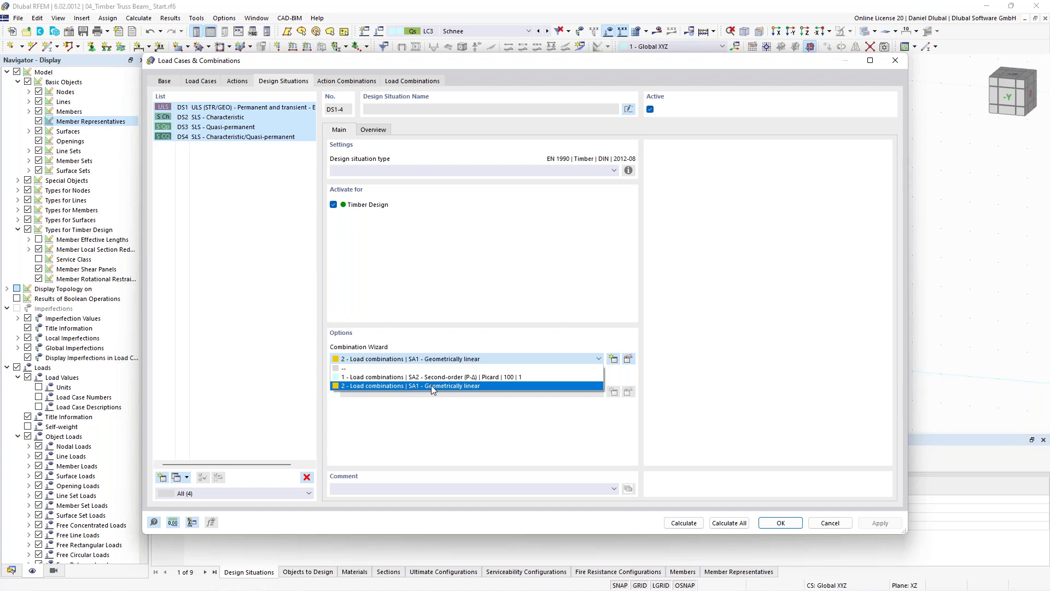
{"action": "left_click", "coordinate": [431, 385]}
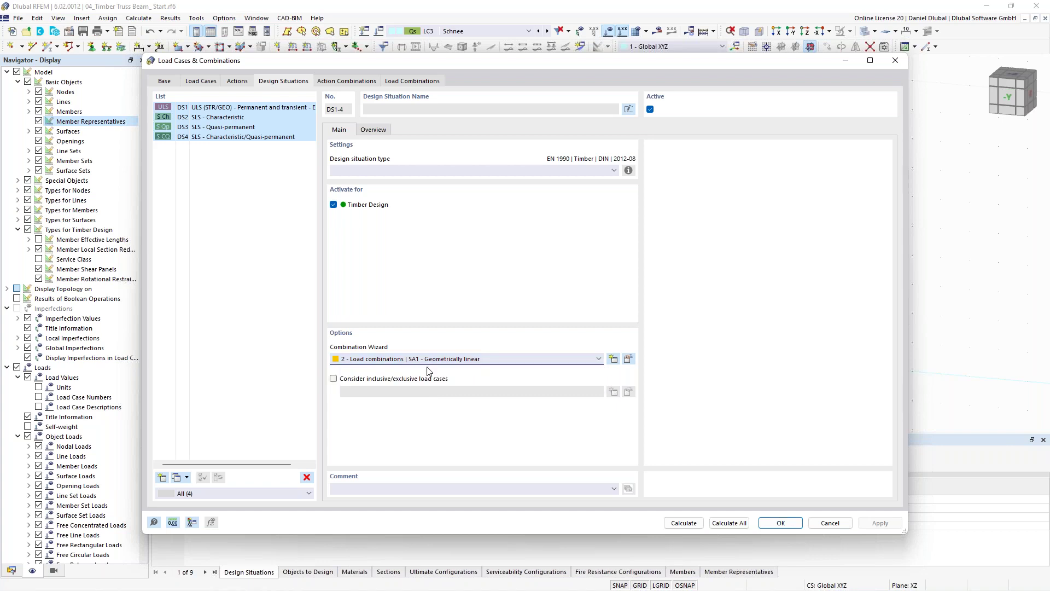
- Inspect load combinations CO2 and CO3, including their analysis settings, design situation and load duration
{"action": "left_click", "coordinate": [353, 82]}
{"action": "left_click", "coordinate": [410, 82]}
{"action": "left_click", "coordinate": [239, 116]}
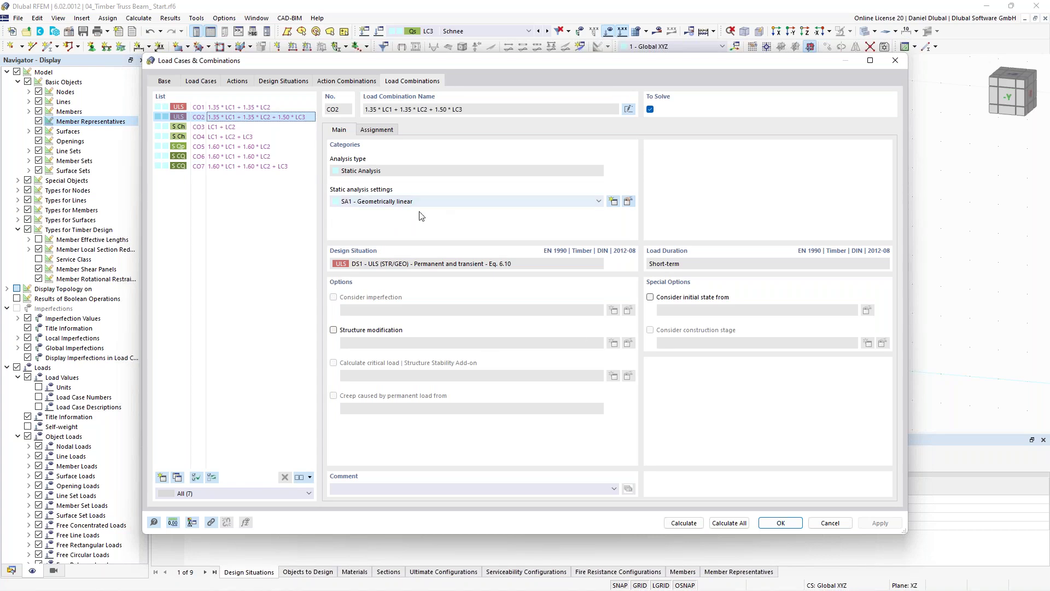
{"action": "left_click", "coordinate": [239, 127]}
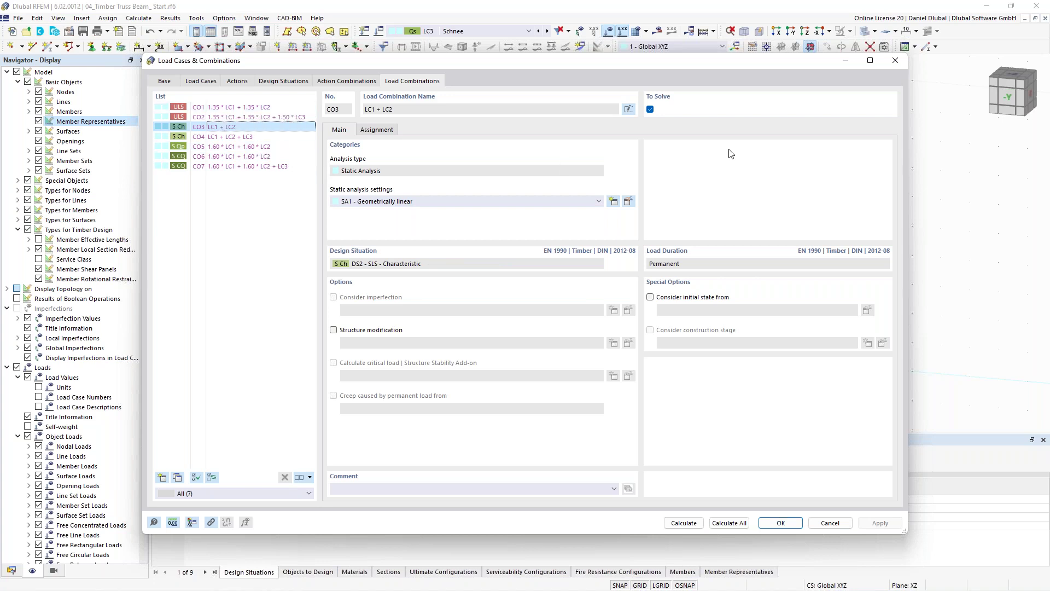
{"action": "left_click", "coordinate": [892, 62]}
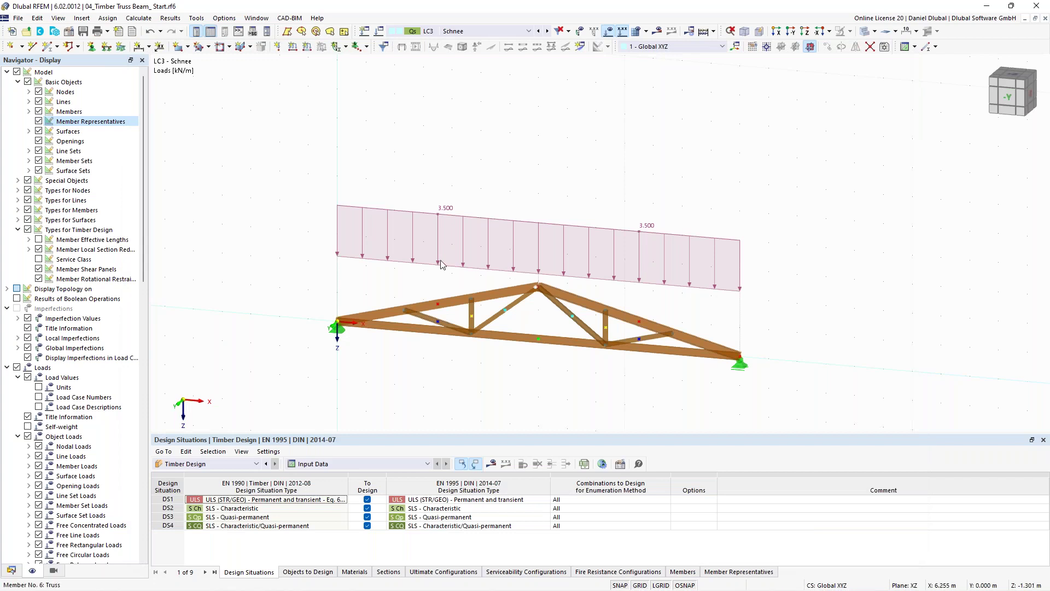
- Create new effective lengths for the Beam member representative 1 and set the effective length factor ky/u to 7
{"action": "scroll", "coordinate": [396, 296], "scroll_direction": "up", "scroll_amount": 2}
{"action": "middle_click_drag", "start_coordinate": [387, 280], "coordinate": [338, 234]}
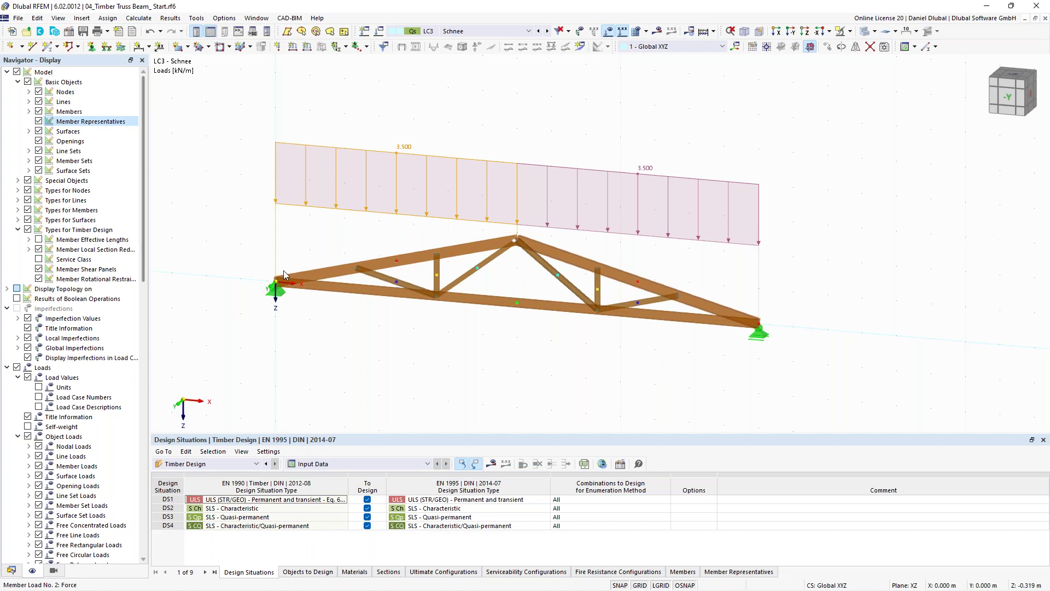
{"action": "middle_click_drag", "start_coordinate": [268, 234], "coordinate": [275, 240]}
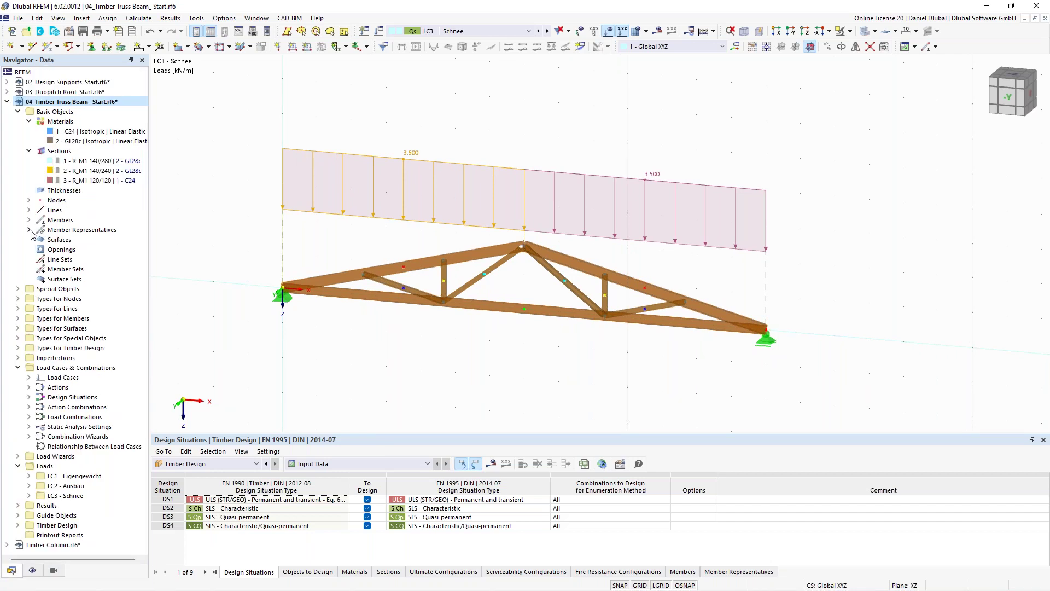
{"action": "left_click", "coordinate": [29, 230]}
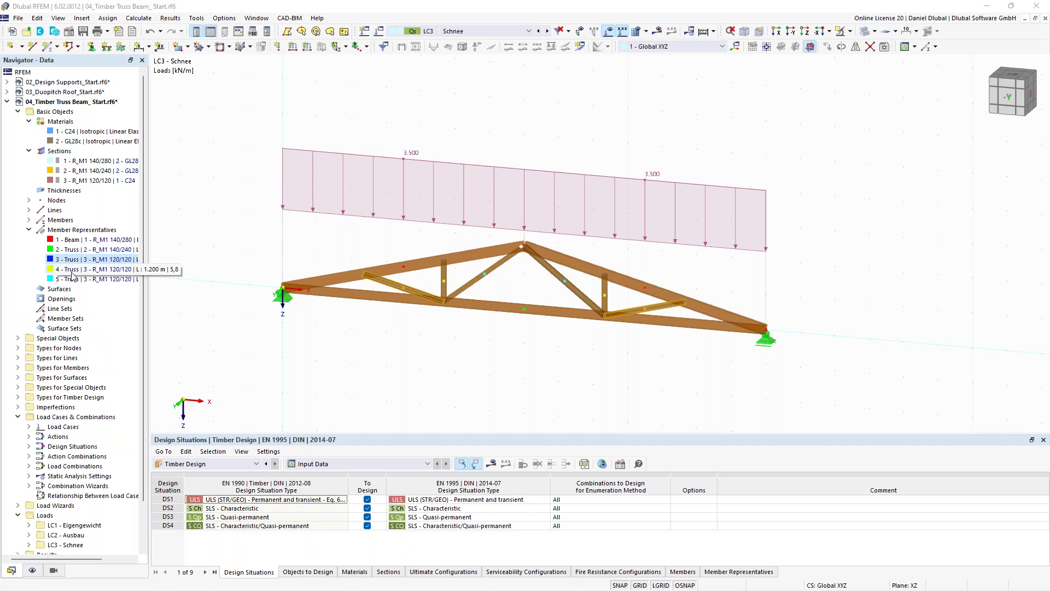
{"action": "double_click", "coordinate": [87, 240]}
{"action": "left_click", "coordinate": [345, 77]}
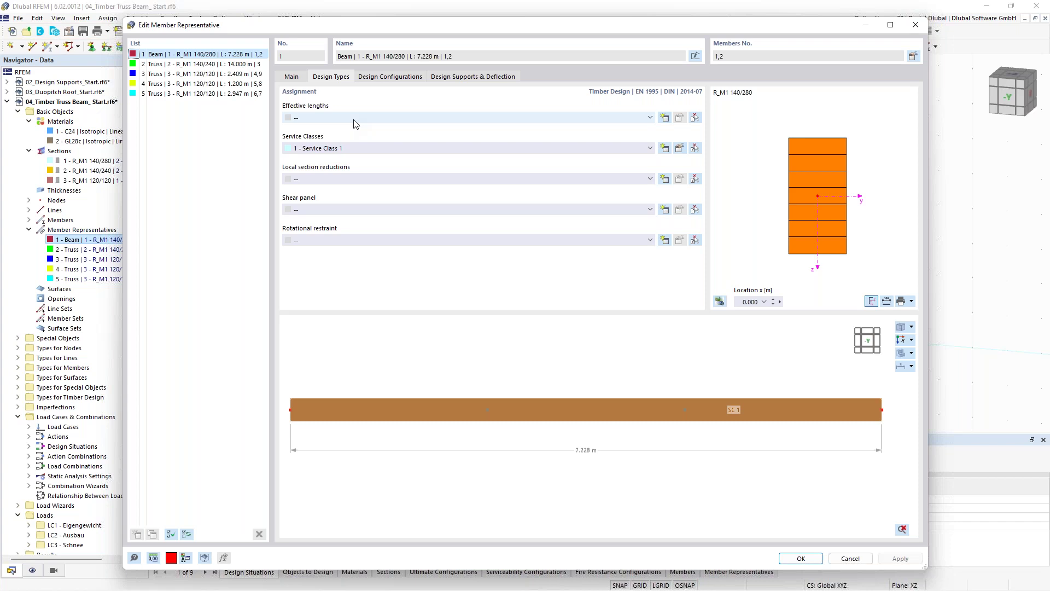
{"action": "left_click", "coordinate": [425, 63]}
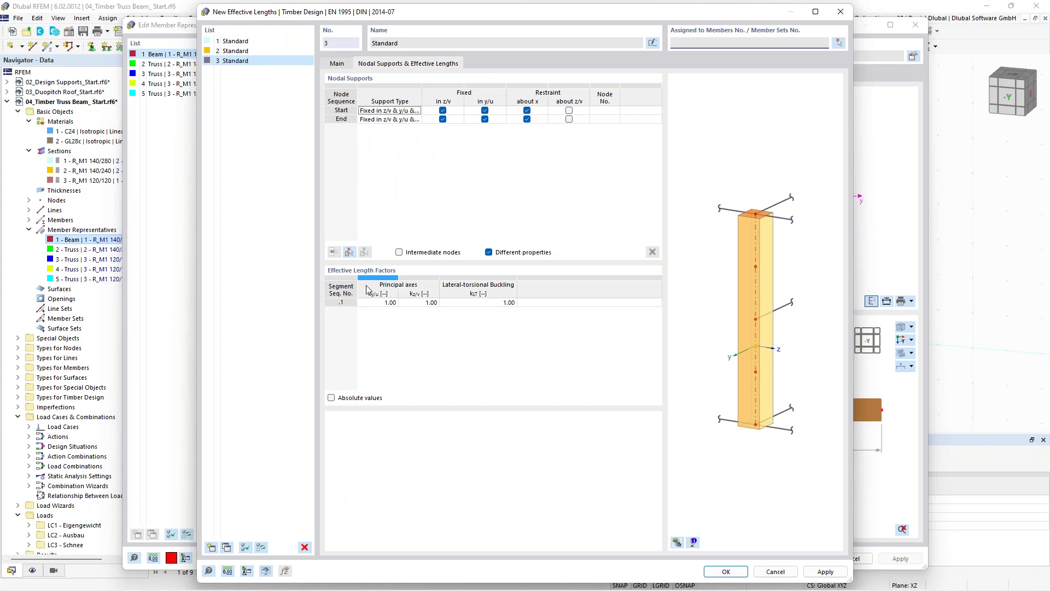
{"action": "left_click", "coordinate": [383, 303]}
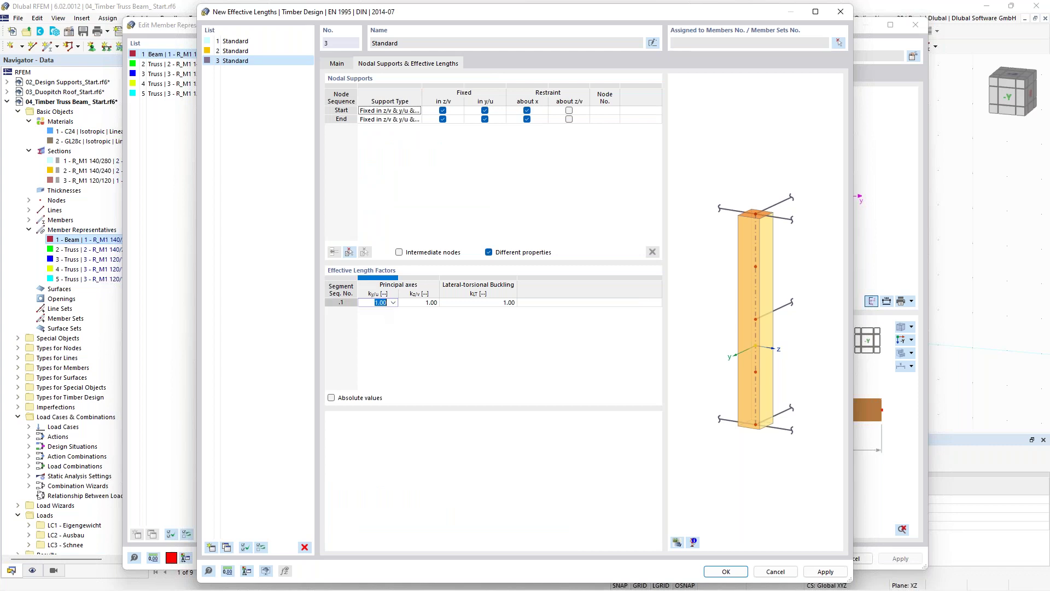
{"action": "type", "text": "7"}
{"action": "left_click", "coordinate": [392, 323]}
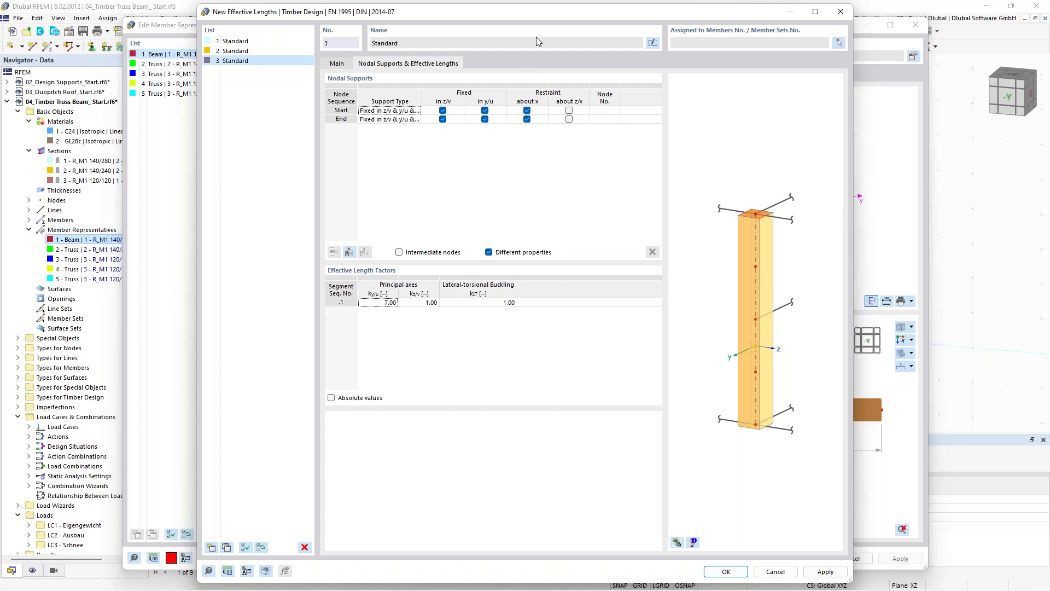
- Set the factors kz/v and kLT to 2.58 and assign these effective lengths to member representative 1
{"action": "left_click", "coordinate": [419, 304]}
{"action": "left_click", "coordinate": [420, 304]}
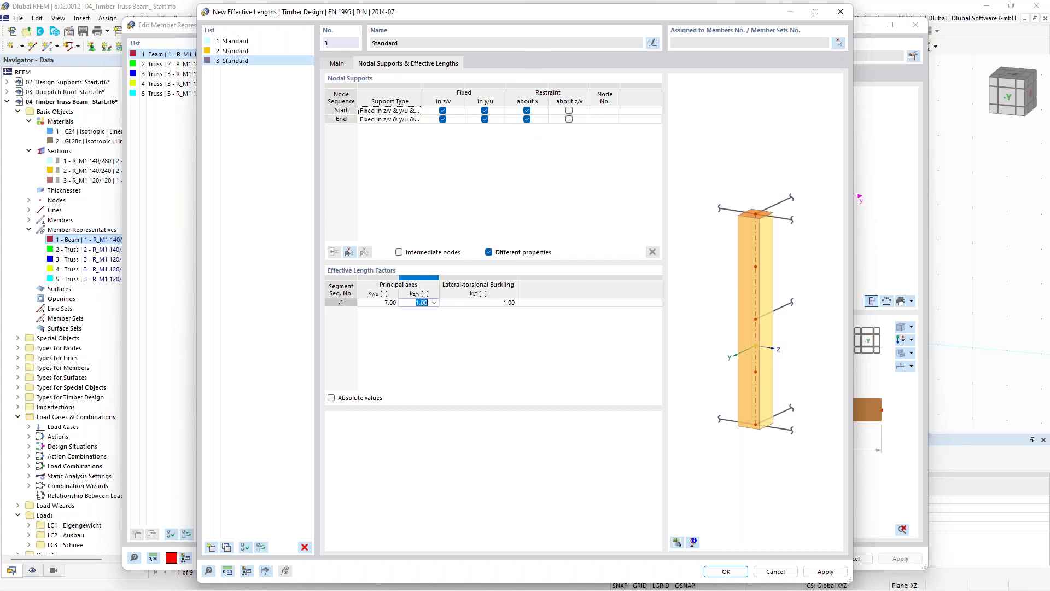
{"action": "type", "text": "2,58"}
{"action": "left_click", "coordinate": [430, 318]}
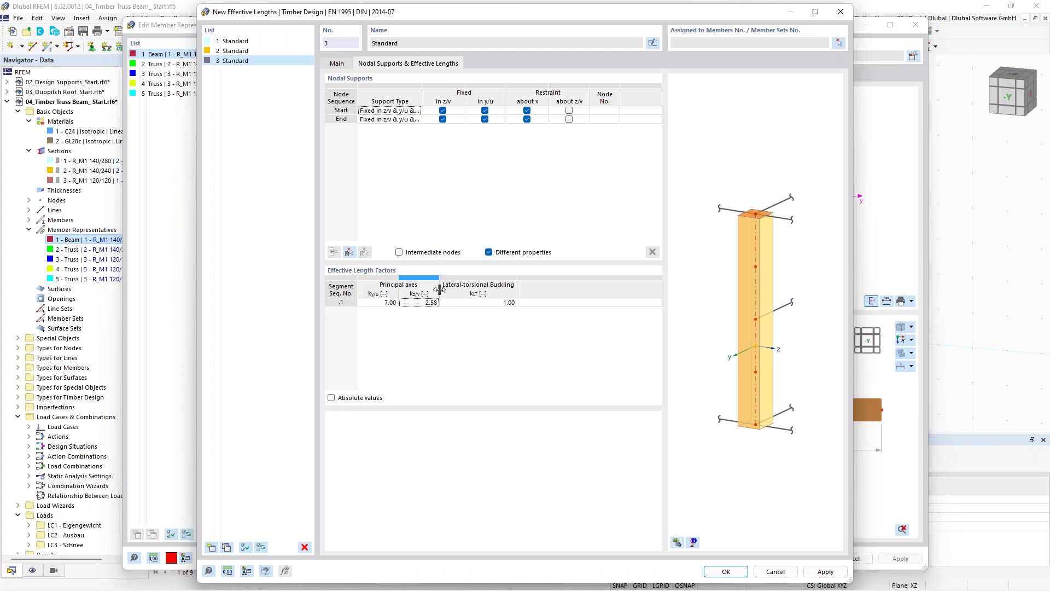
{"action": "left_click", "coordinate": [507, 310]}
{"action": "type", "text": "2,58"}
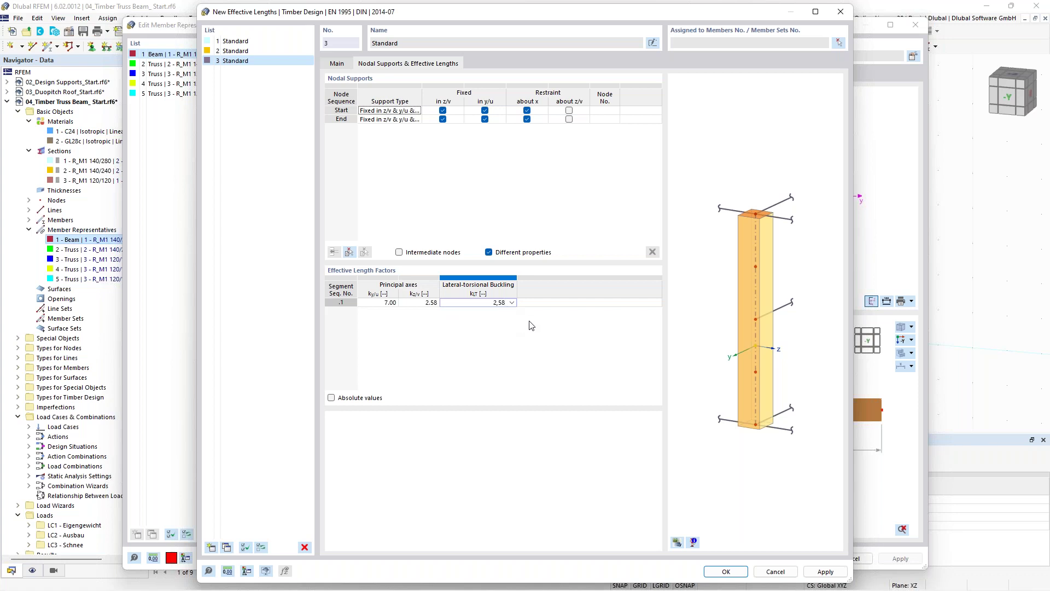
{"action": "left_click", "coordinate": [726, 572]}
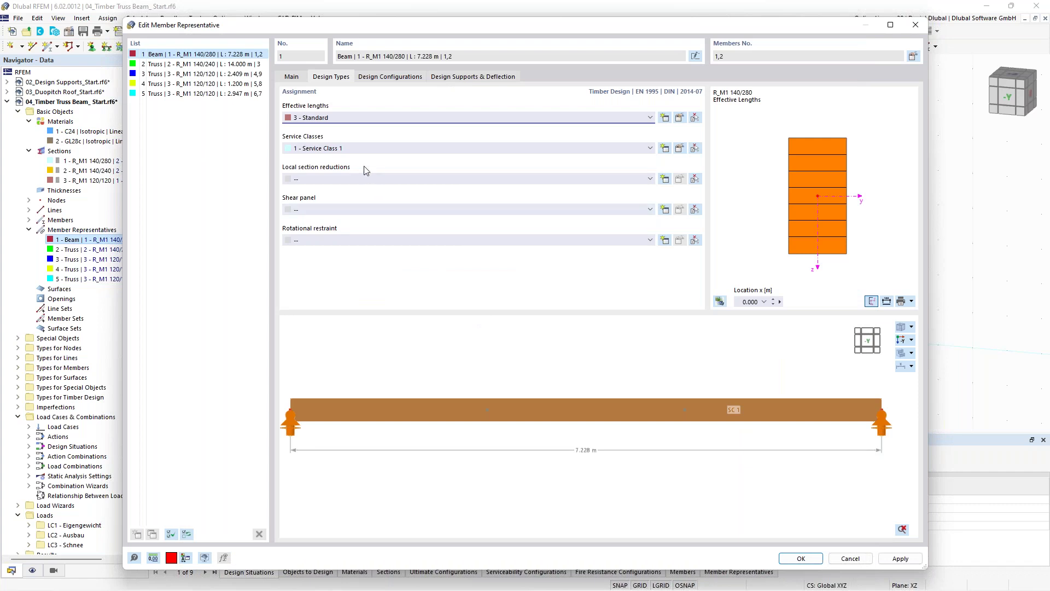
- Inspect the main, stability and standard parameters of the Standard ultimate configuration for member representative 1, leaving them unchanged
{"action": "left_click", "coordinate": [403, 83]}
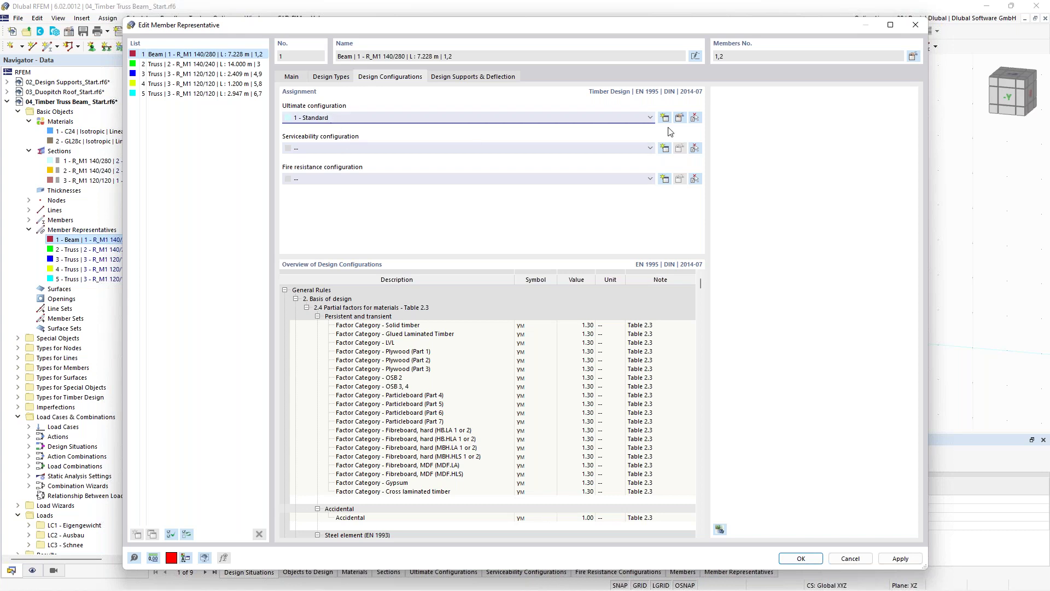
{"action": "left_click", "coordinate": [680, 118]}
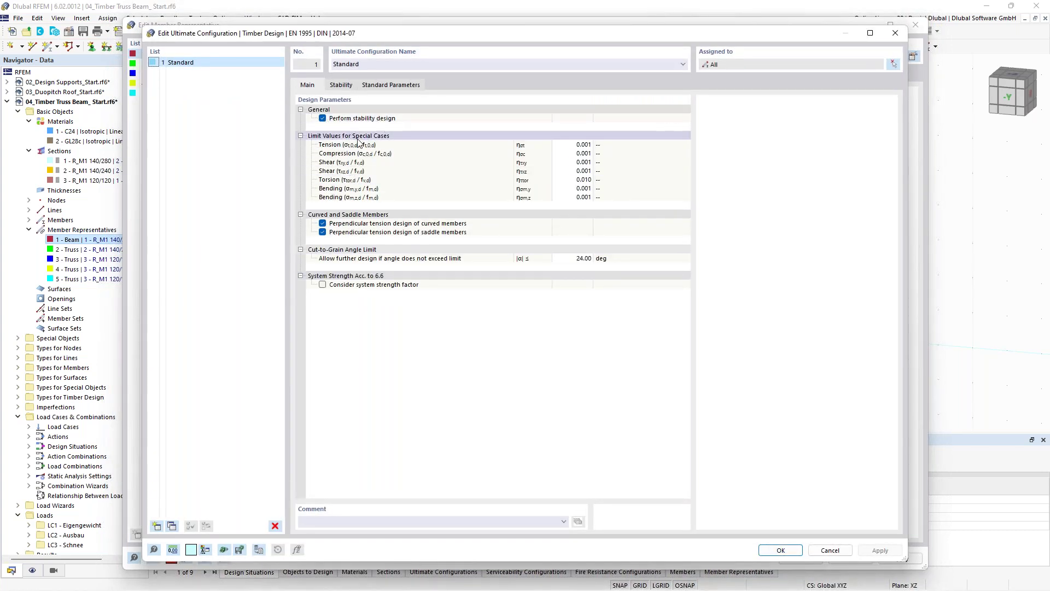
{"action": "left_click", "coordinate": [350, 88]}
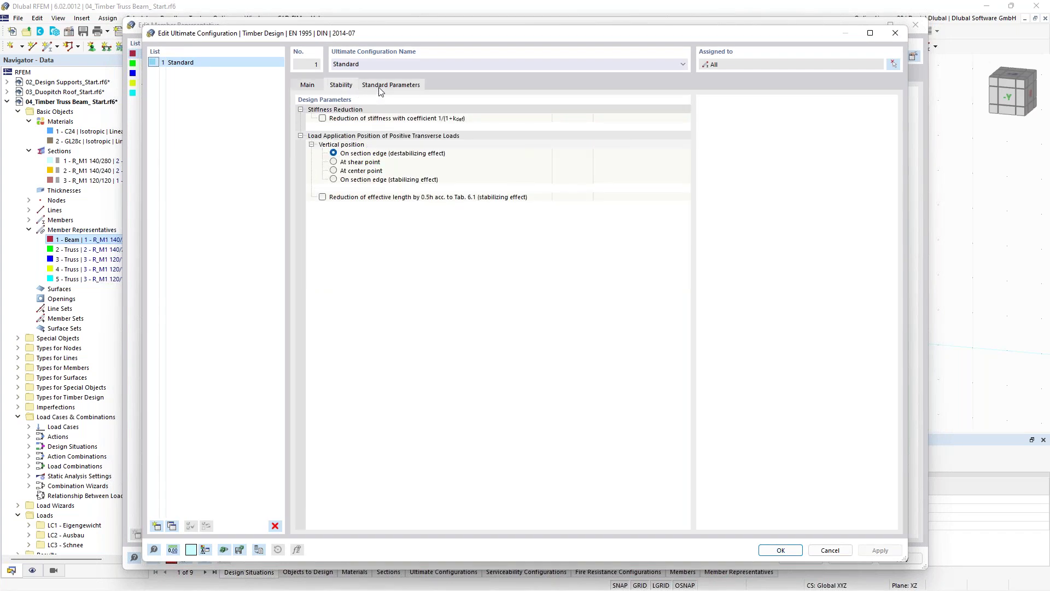
{"action": "left_click", "coordinate": [389, 86]}
{"action": "left_click", "coordinate": [312, 86]}
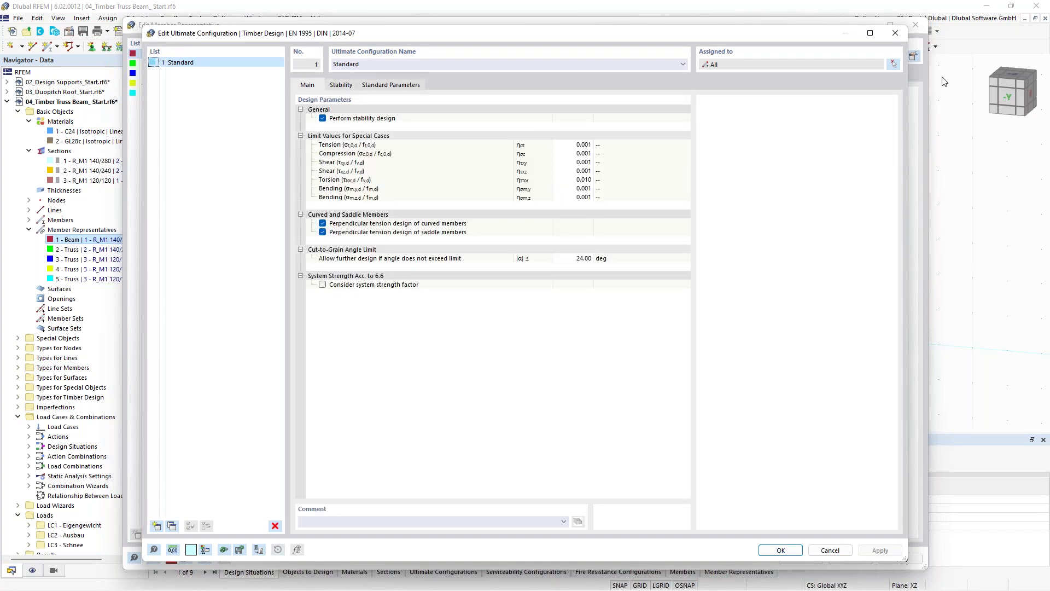
{"action": "left_click", "coordinate": [896, 33]}
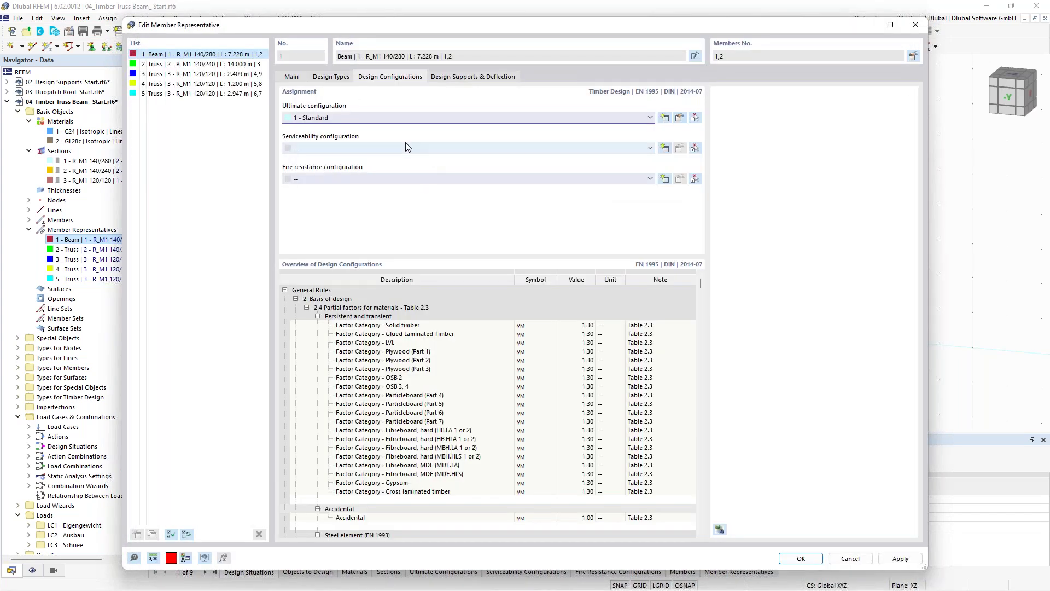
- Create new effective lengths without lateral-torsional buckling for member representative 2, the 14 m bottom chord, and assign them
{"action": "left_click", "coordinate": [192, 65]}
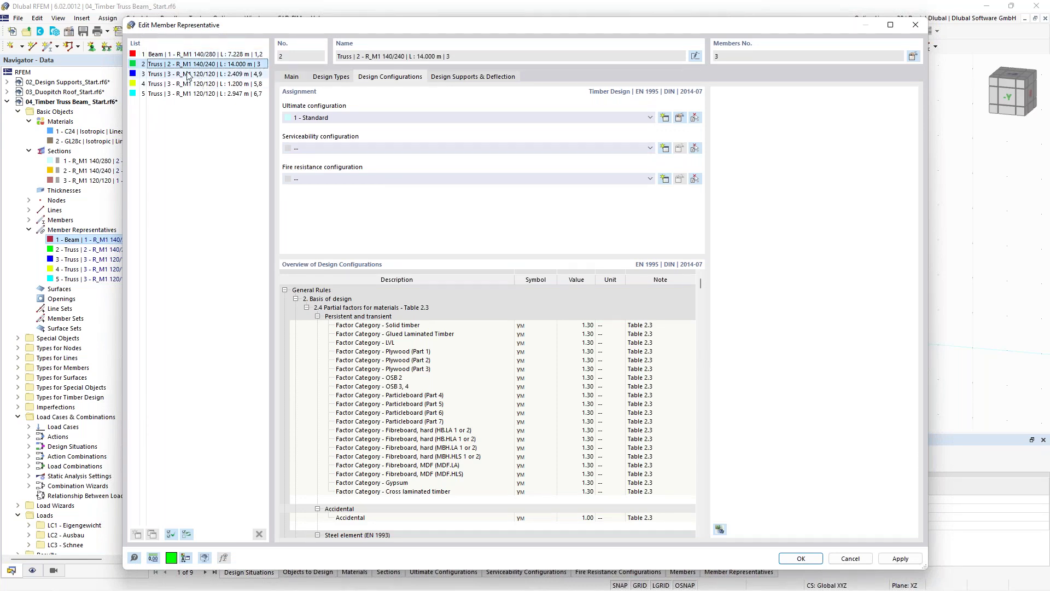
{"action": "left_click_drag", "start_coordinate": [294, 26], "coordinate": [469, 323]}
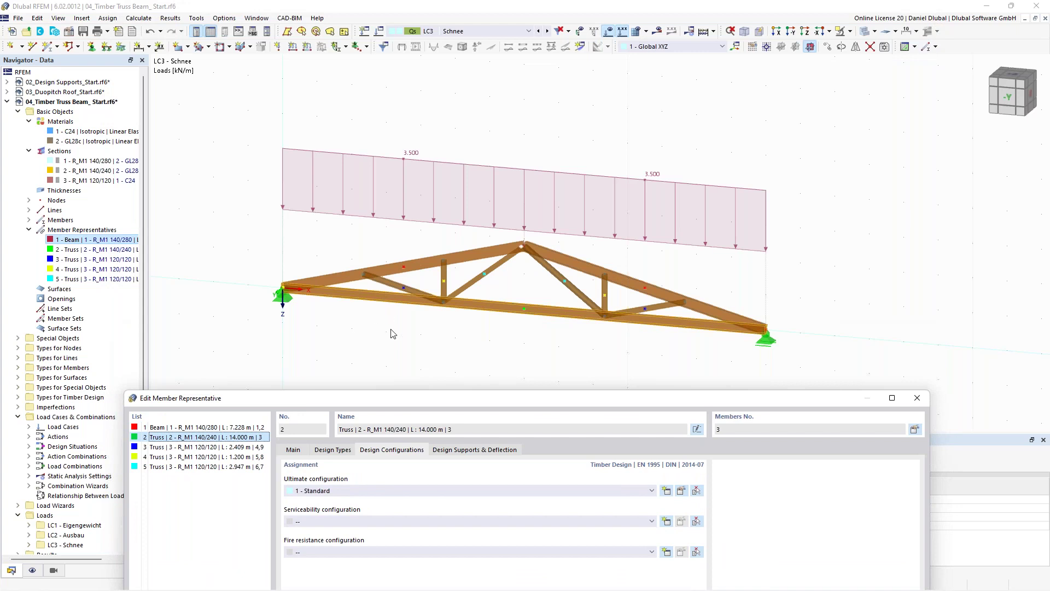
{"action": "left_click_drag", "start_coordinate": [417, 400], "coordinate": [409, 49]}
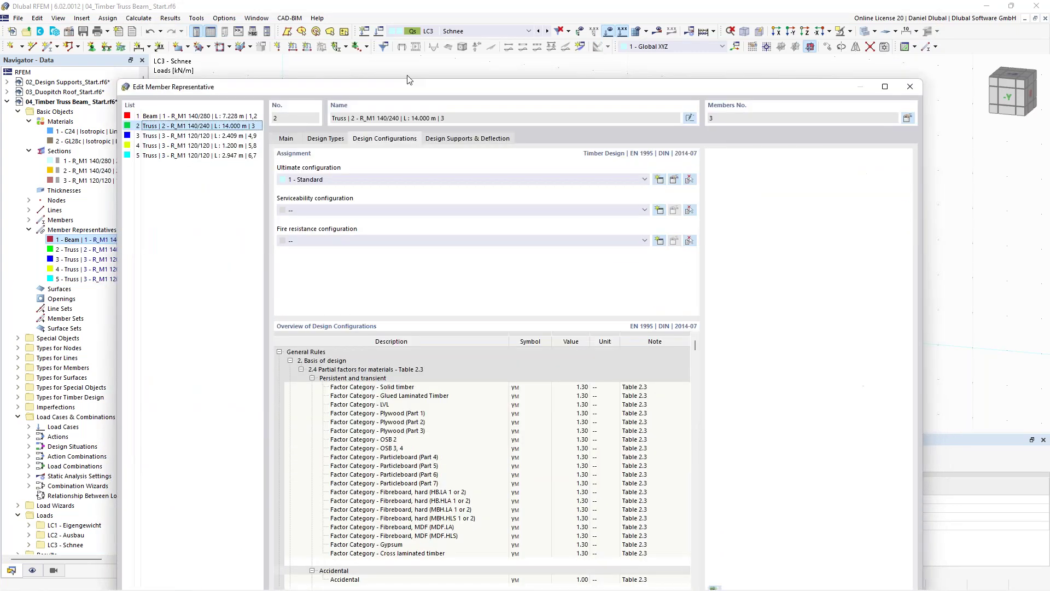
{"action": "left_click", "coordinate": [346, 94]}
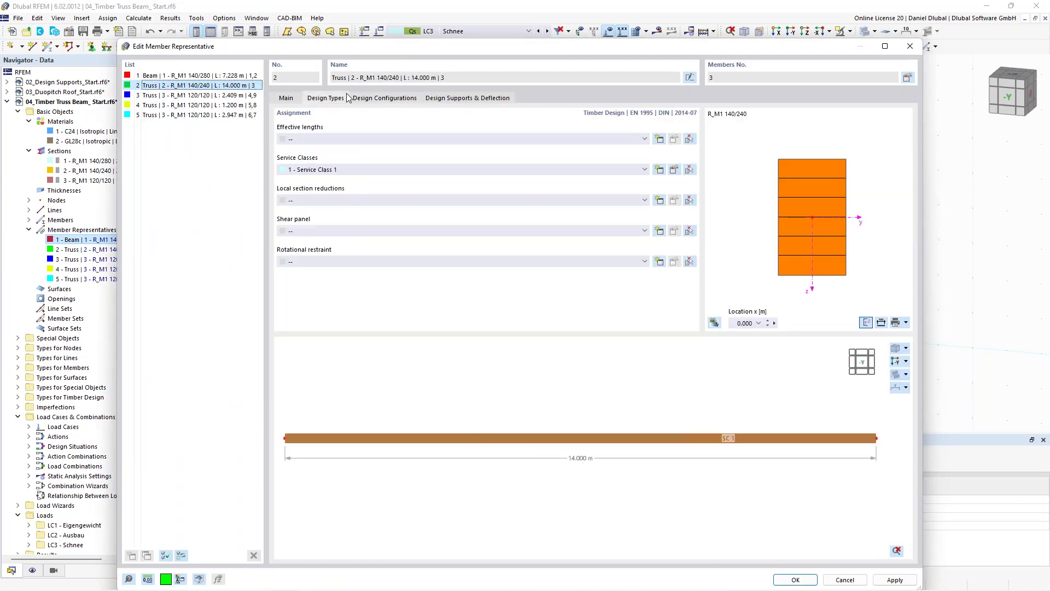
{"action": "left_click", "coordinate": [660, 139]}
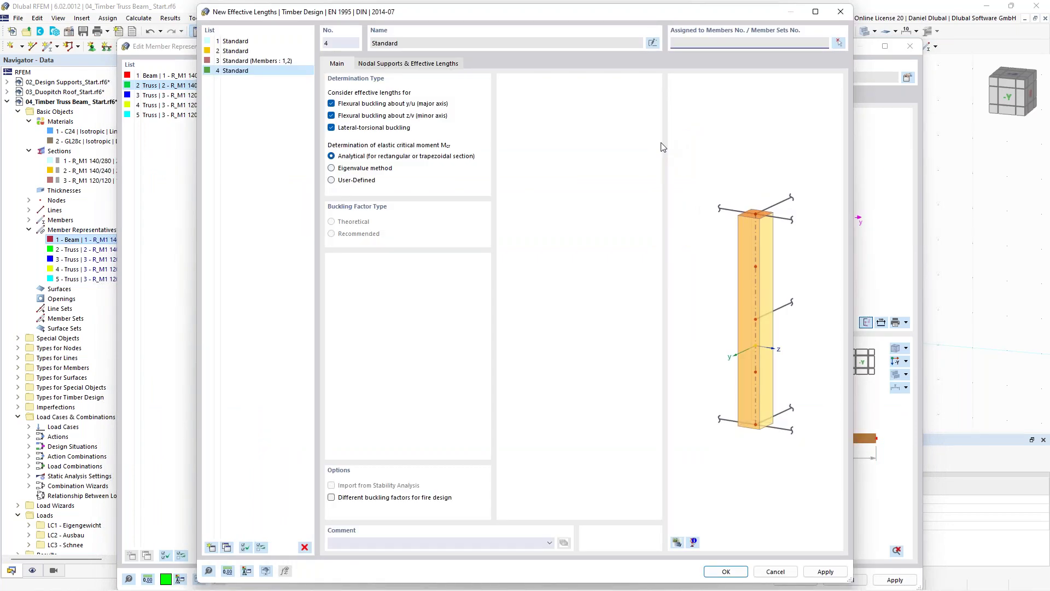
{"action": "left_click", "coordinate": [392, 130]}
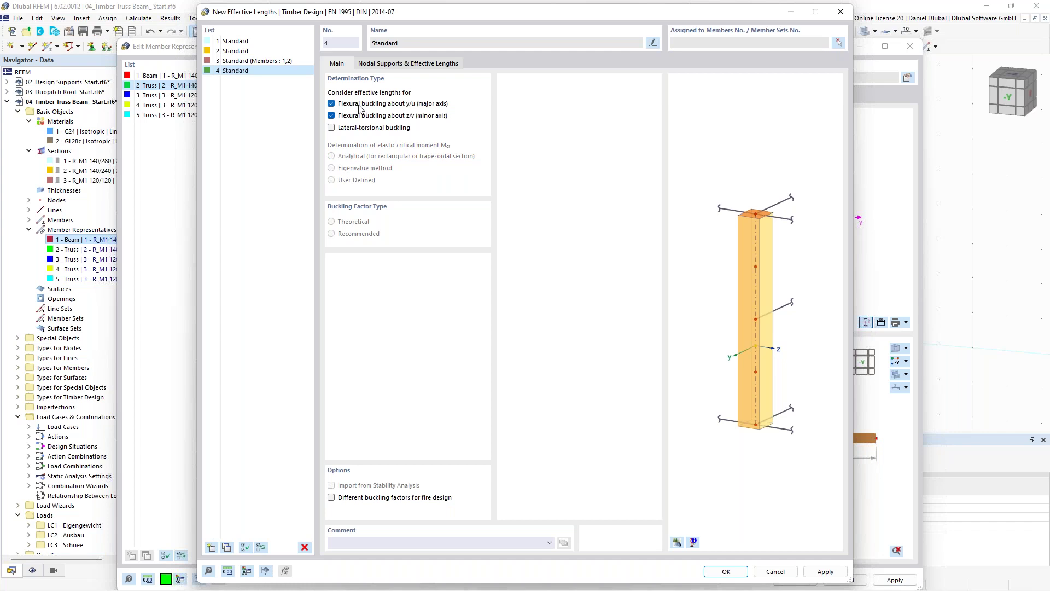
{"action": "left_click", "coordinate": [379, 64]}
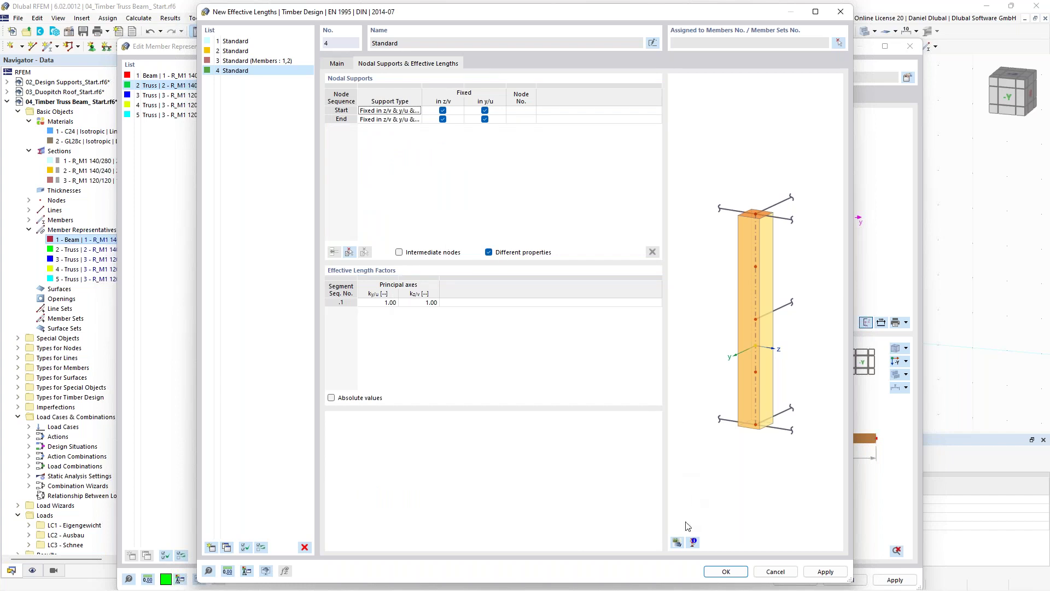
{"action": "left_click", "coordinate": [726, 571]}
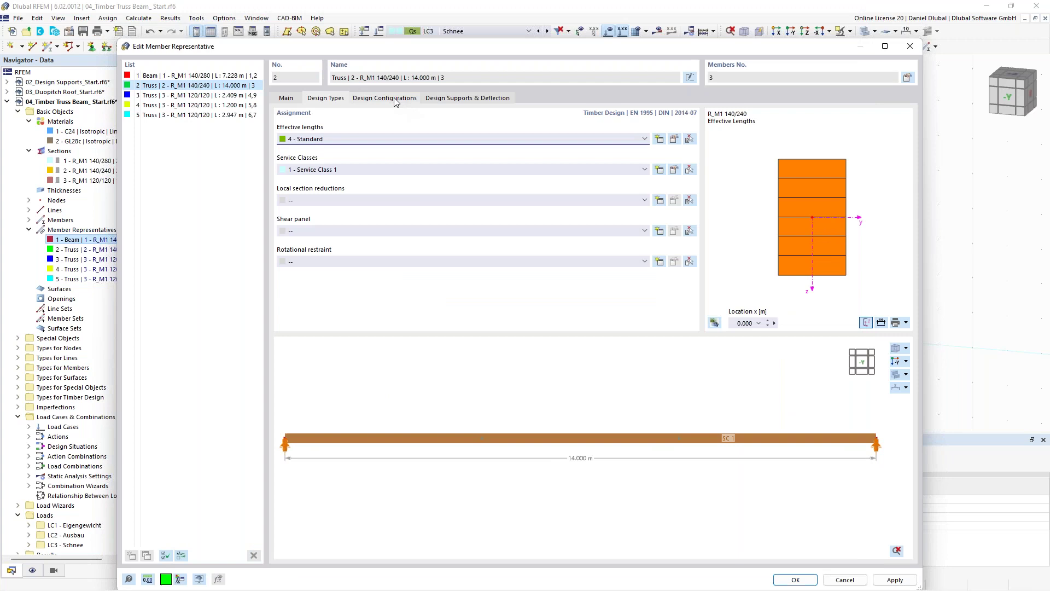
- Assign serviceability configuration 1 - Standard to member representative 2 and check its deflection limits
{"action": "left_click", "coordinate": [396, 100]}
{"action": "left_click", "coordinate": [383, 173]}
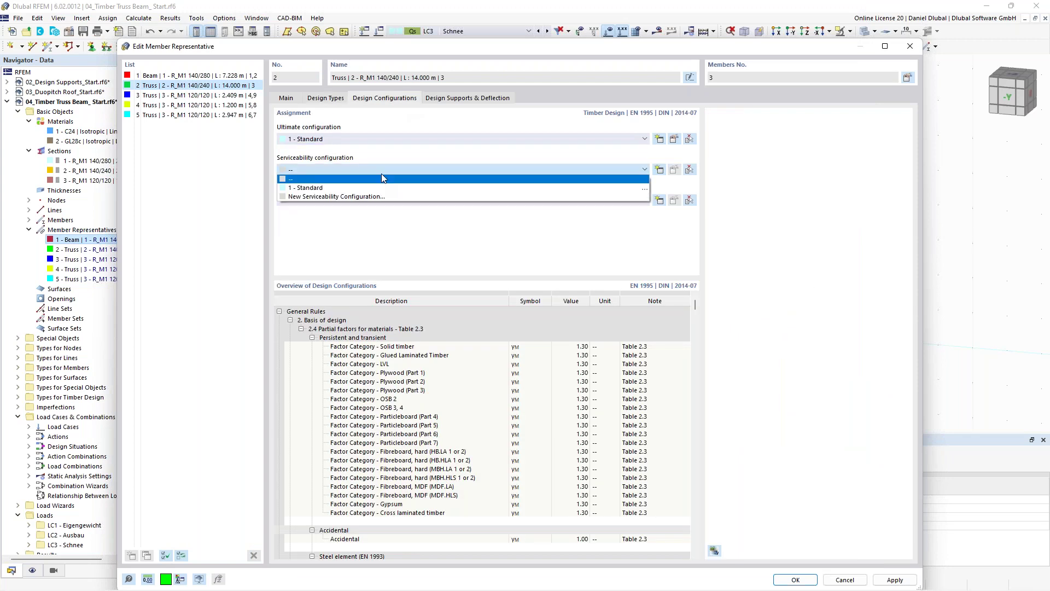
{"action": "left_click", "coordinate": [385, 188]}
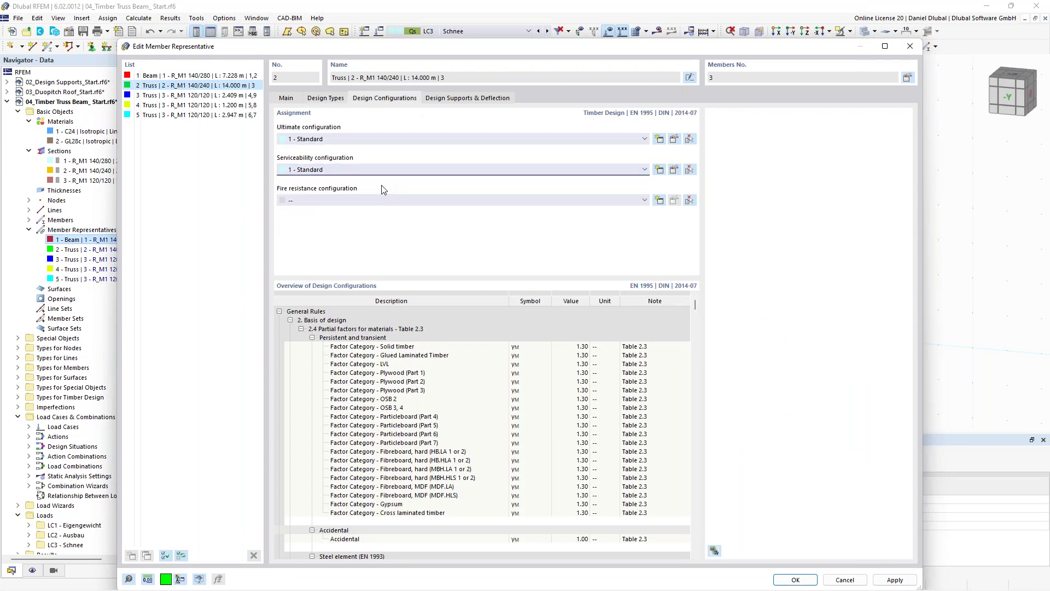
{"action": "left_click", "coordinate": [675, 172]}
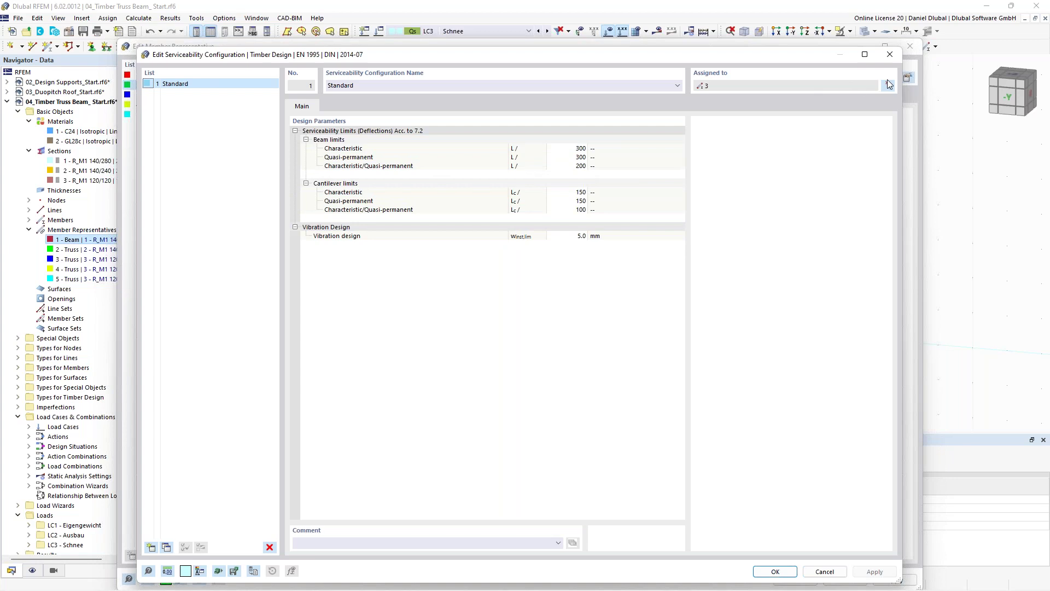
{"action": "left_click", "coordinate": [775, 570]}
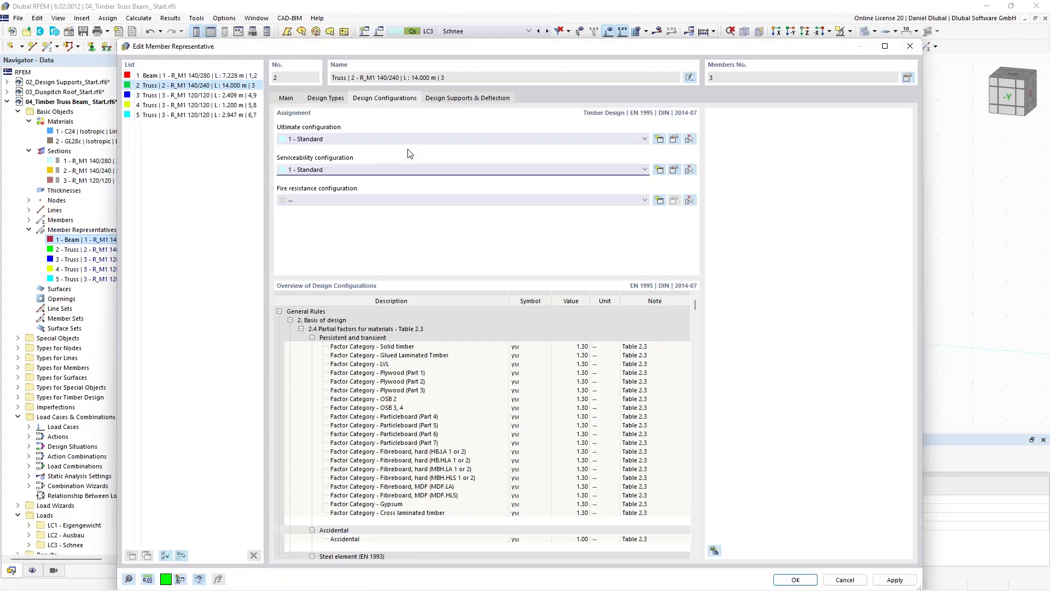
- Assign effective lengths 4 - Standard to truss member representatives 3, 4 and 5 together
{"action": "left_click", "coordinate": [195, 96]}
{"action": "left_click_drag", "start_coordinate": [196, 100], "coordinate": [196, 116]}
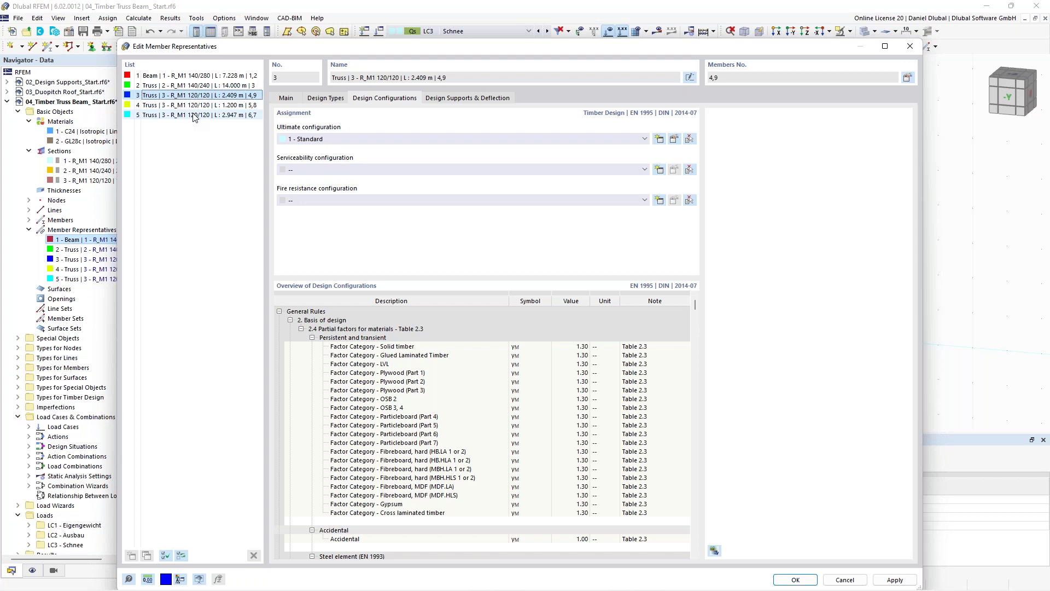
{"action": "left_click", "coordinate": [326, 98]}
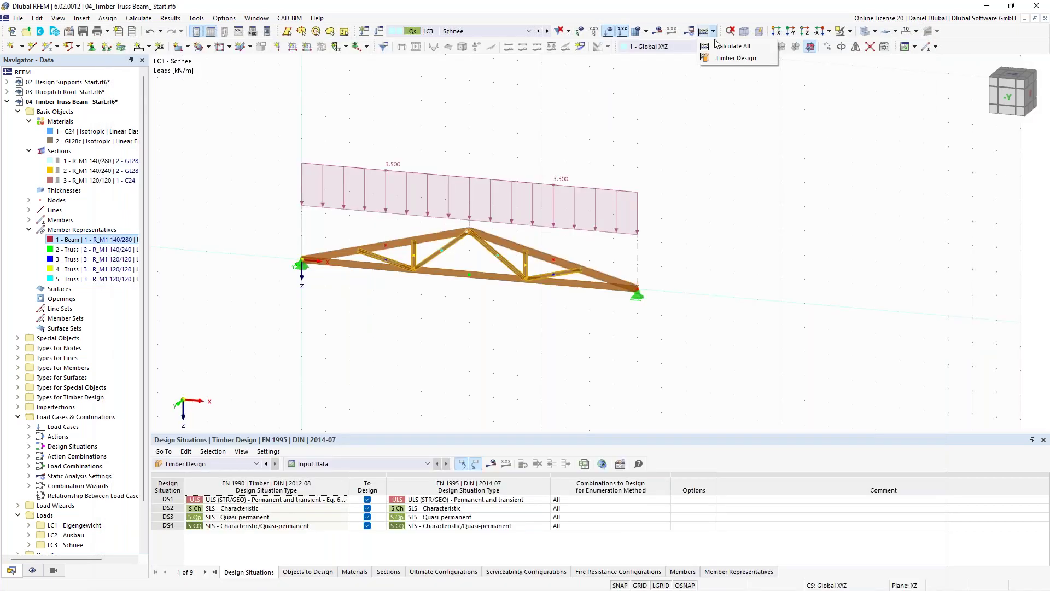
- Calculate everything and list the Timber Design ratios on member representatives by design situation
{"action": "left_click", "coordinate": [722, 43]}
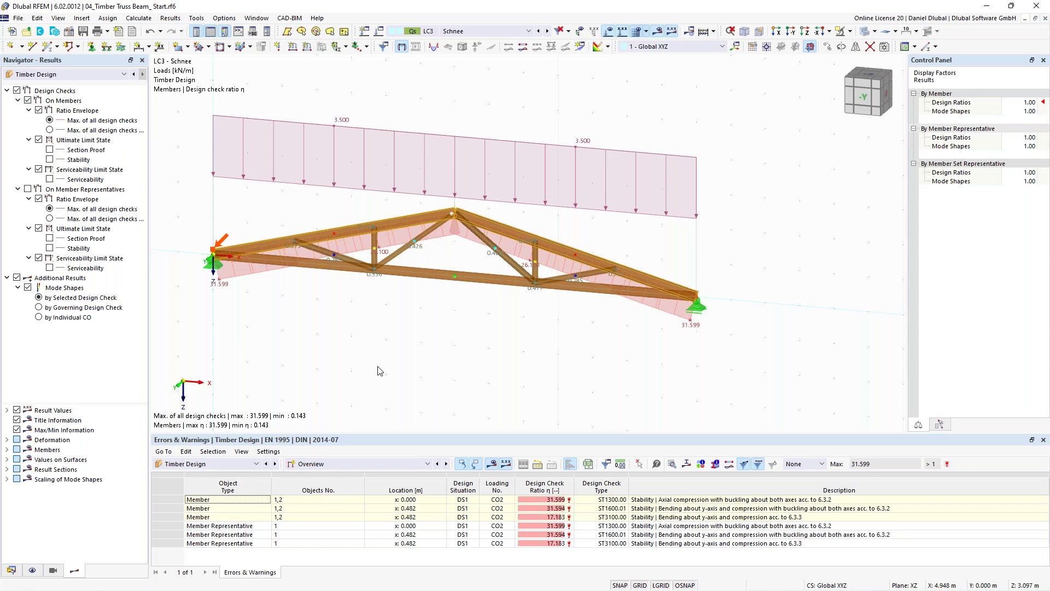
{"action": "left_click", "coordinate": [679, 503]}
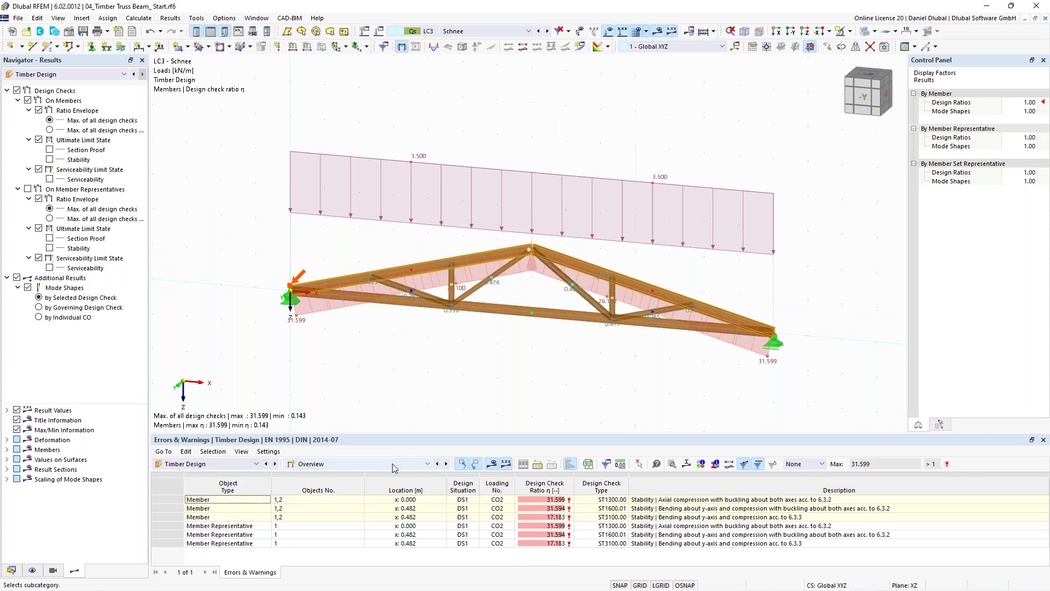
{"action": "left_click", "coordinate": [413, 467]}
{"action": "left_click", "coordinate": [379, 499]}
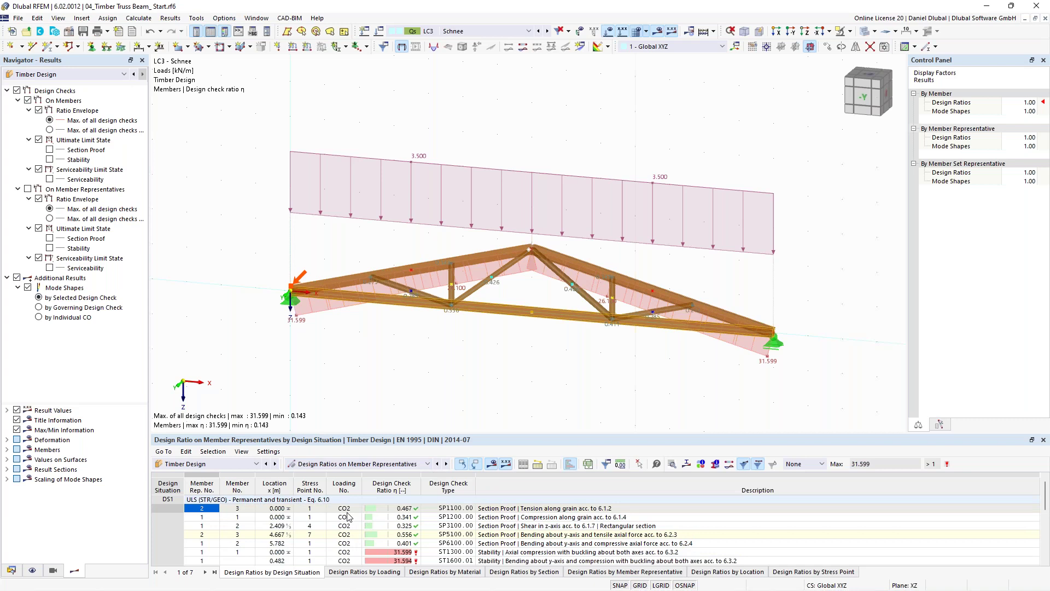
- Examine the design check details of stability check ST1300 for member representative 1
{"action": "scroll", "coordinate": [544, 529], "scroll_direction": "down", "scroll_amount": 1}
{"action": "left_click", "coordinate": [544, 529]}
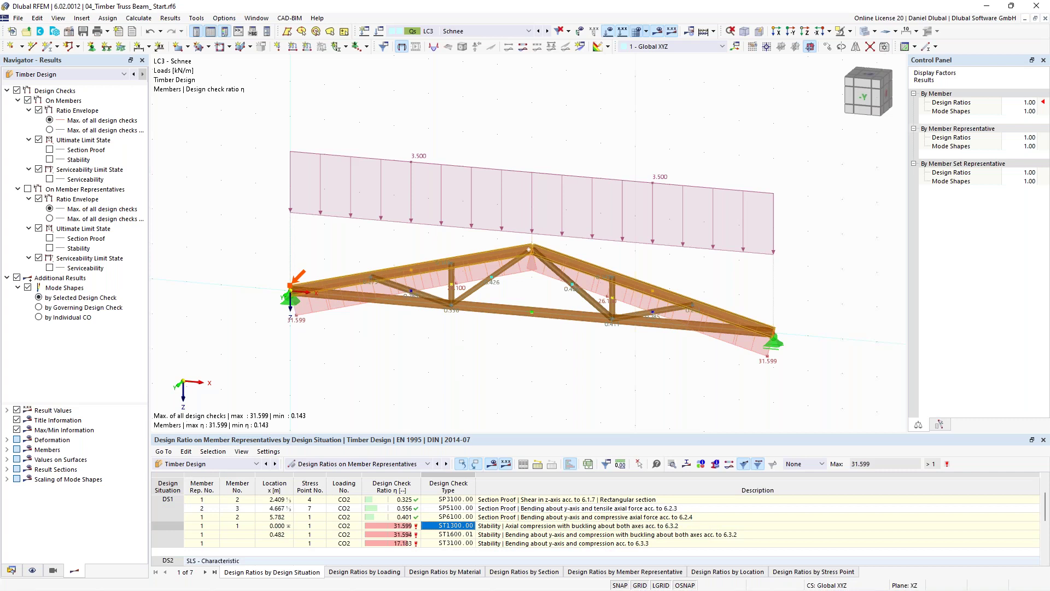
{"action": "double_click", "coordinate": [506, 527]}
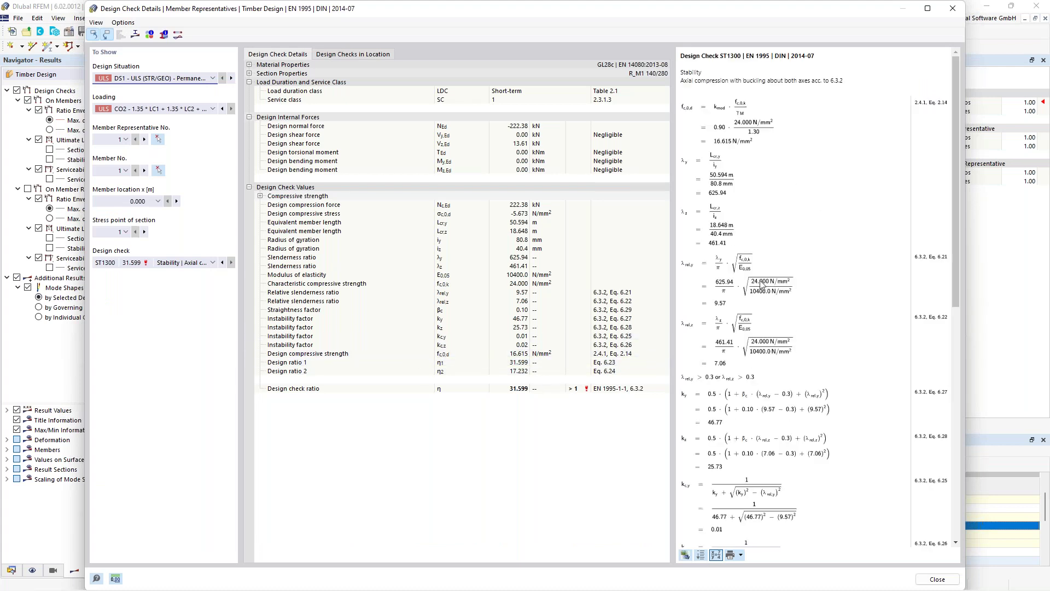
{"action": "scroll", "coordinate": [761, 283], "scroll_direction": "down", "scroll_amount": 5}
{"action": "left_click", "coordinate": [953, 8]}
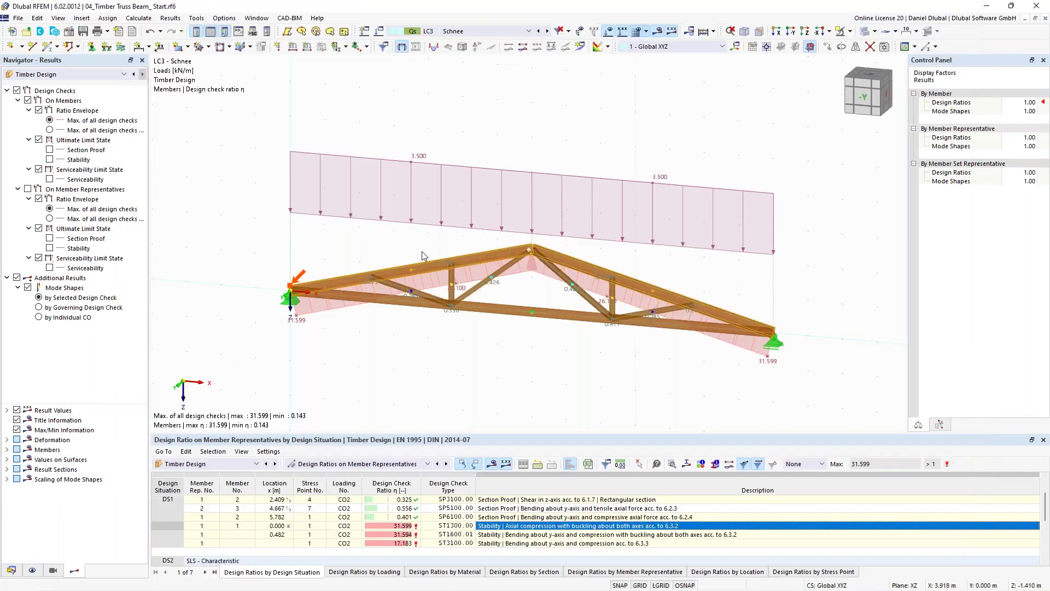
- Check the hinges of members 1 and 2 and the effective length factors of member representative 1
{"action": "double_click", "coordinate": [416, 268]}
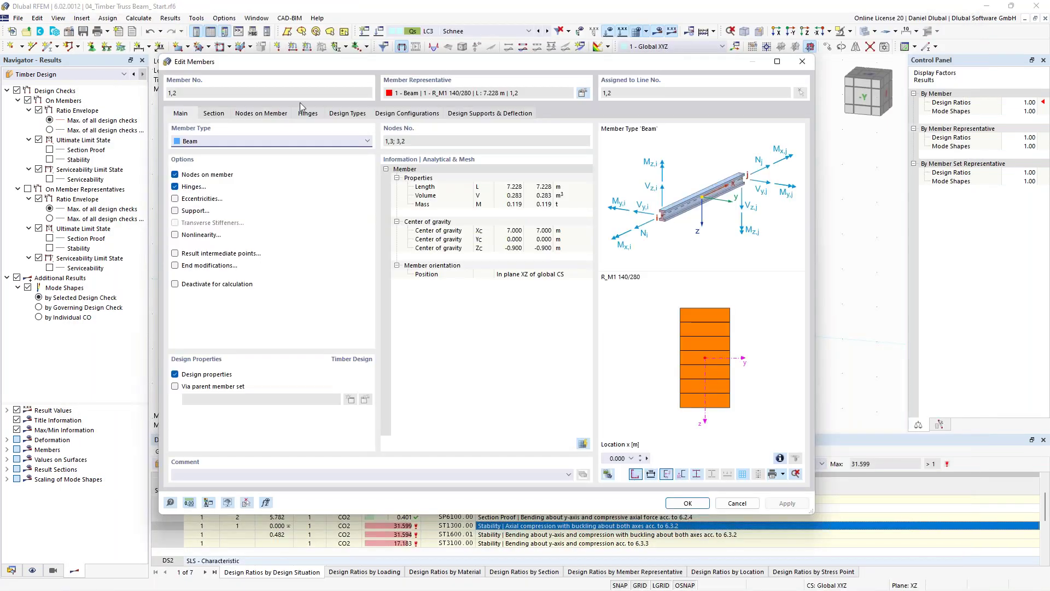
{"action": "left_click", "coordinate": [311, 117]}
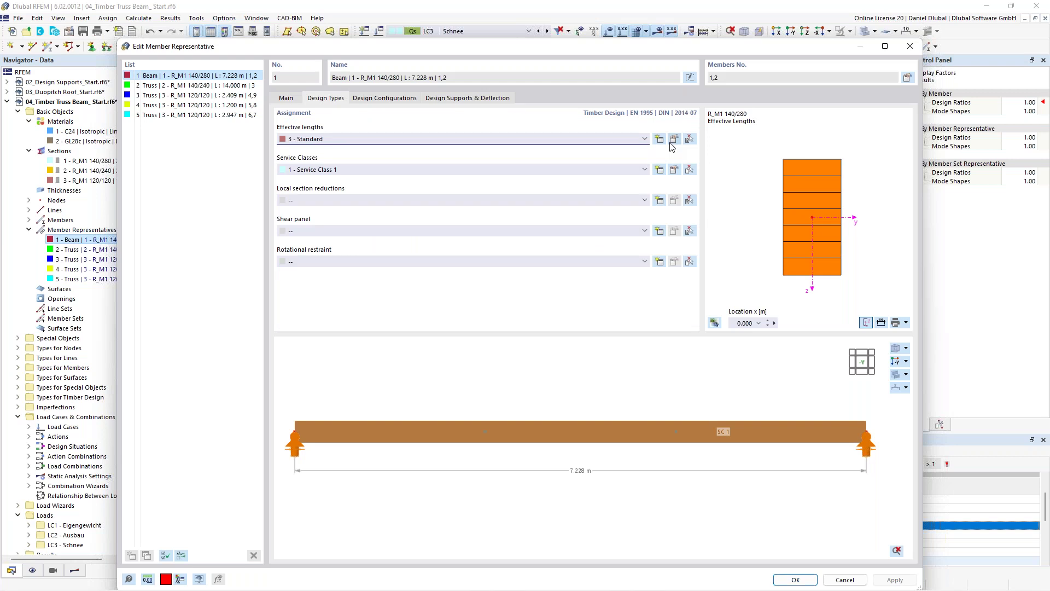
{"action": "left_click", "coordinate": [672, 142]}
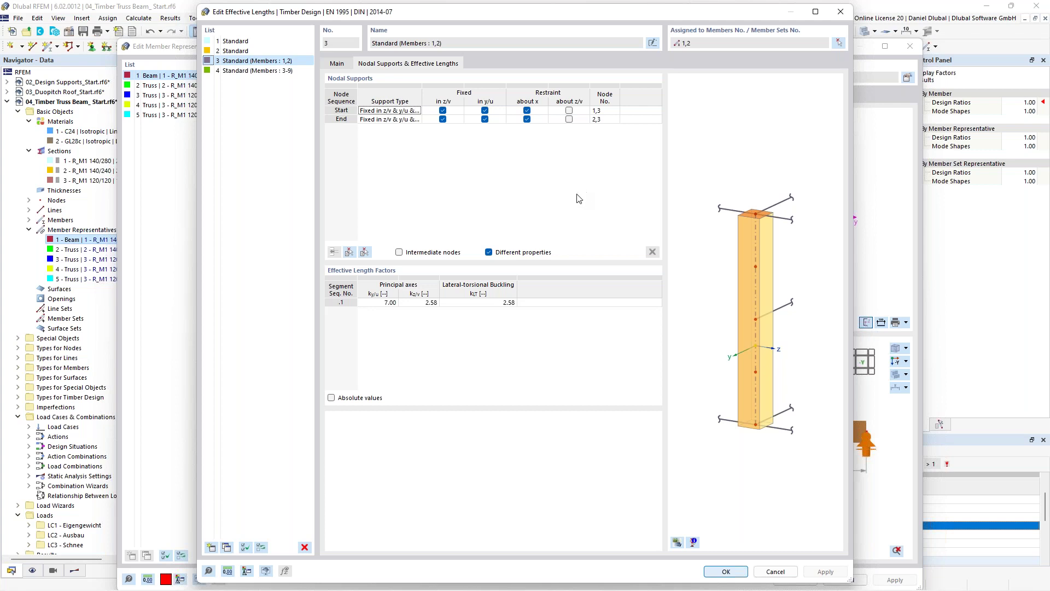
{"action": "left_click", "coordinate": [842, 12]}
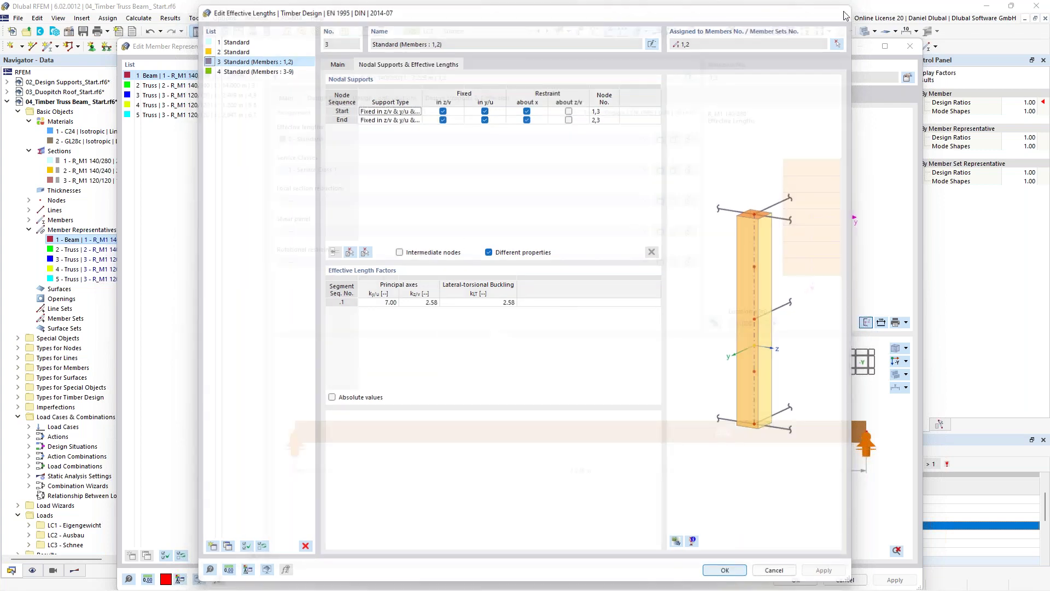
{"action": "left_click", "coordinate": [911, 46]}
- Review the stability and serviceability design ratios of the member representatives and the list of load cases and combinations
{"action": "scroll", "coordinate": [380, 263], "scroll_direction": "up", "scroll_amount": 2}
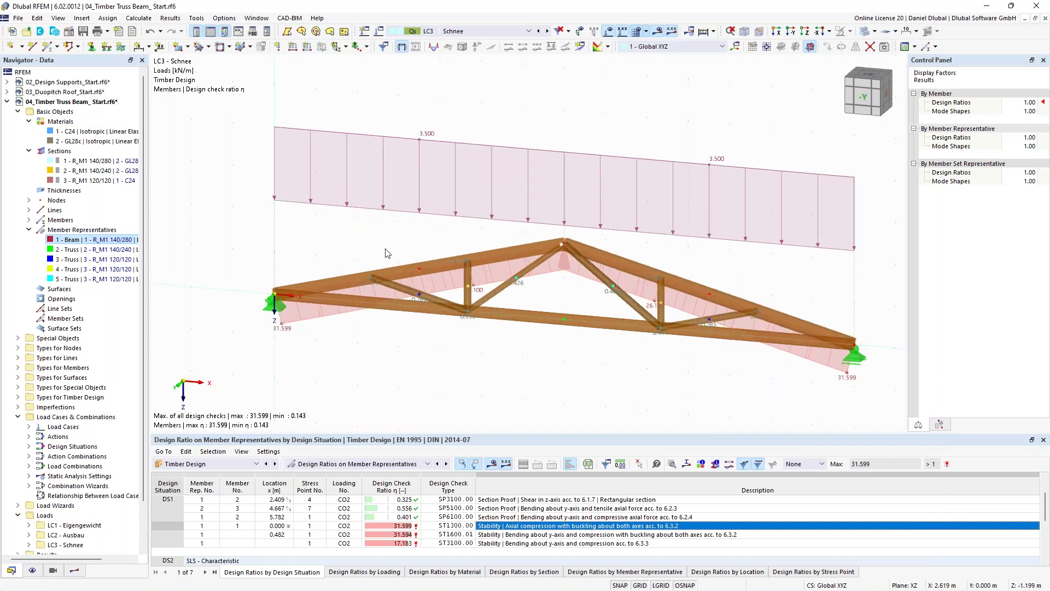
{"action": "scroll", "coordinate": [402, 241], "scroll_direction": "down", "scroll_amount": 1}
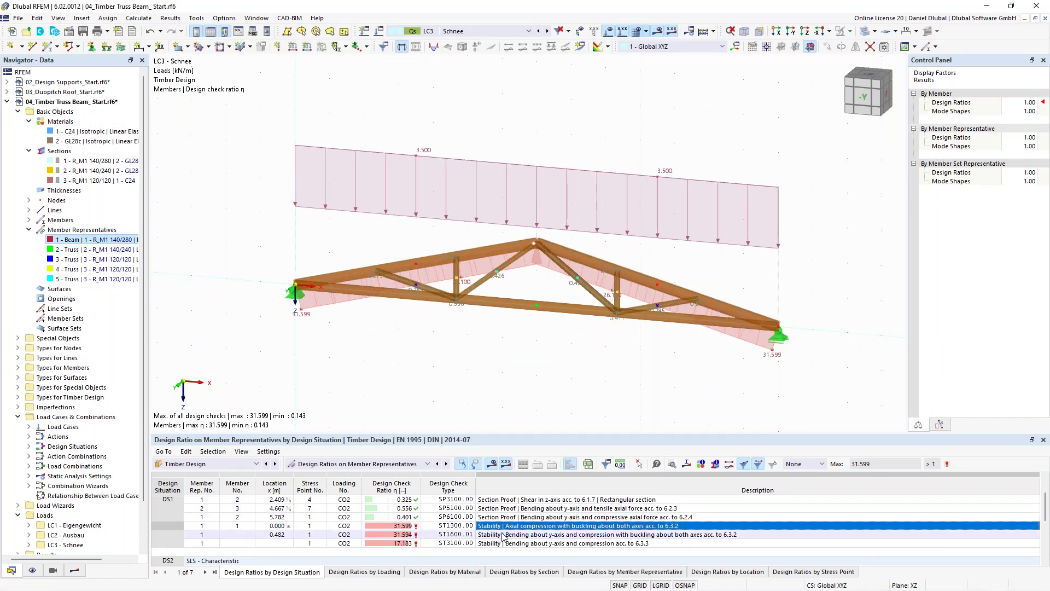
{"action": "scroll", "coordinate": [471, 386], "scroll_direction": "down", "scroll_amount": 1}
{"action": "scroll", "coordinate": [412, 278], "scroll_direction": "up", "scroll_amount": 1}
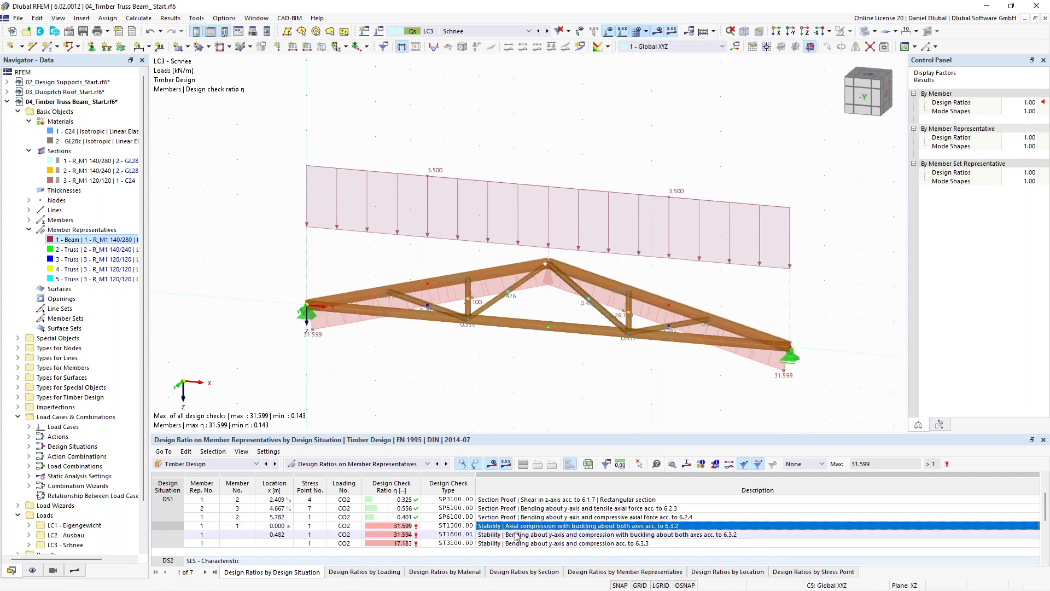
{"action": "scroll", "coordinate": [517, 536], "scroll_direction": "down", "scroll_amount": 2}
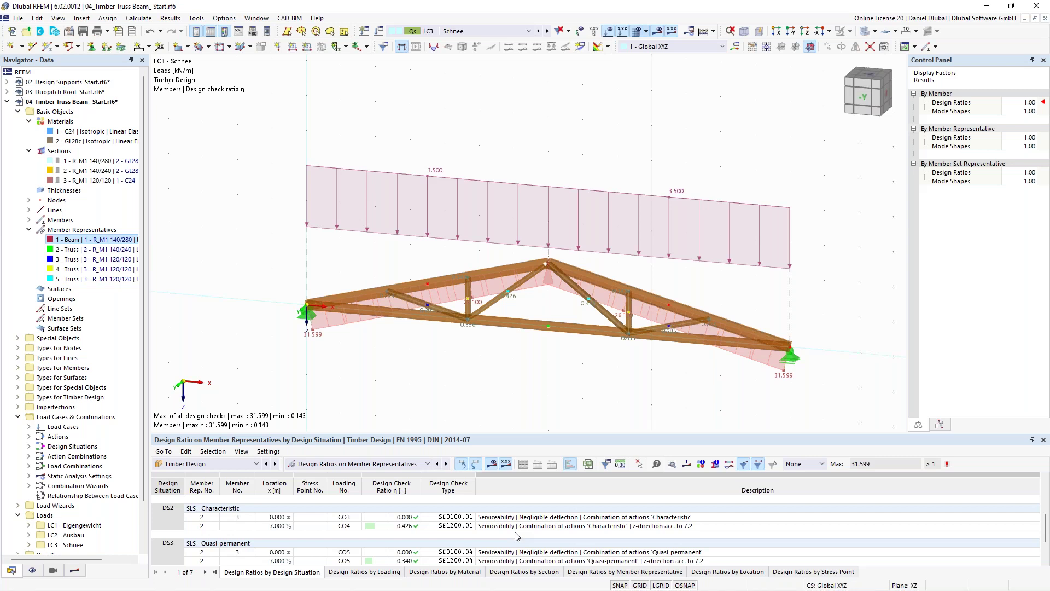
{"action": "scroll", "coordinate": [517, 536], "scroll_direction": "up", "scroll_amount": 2}
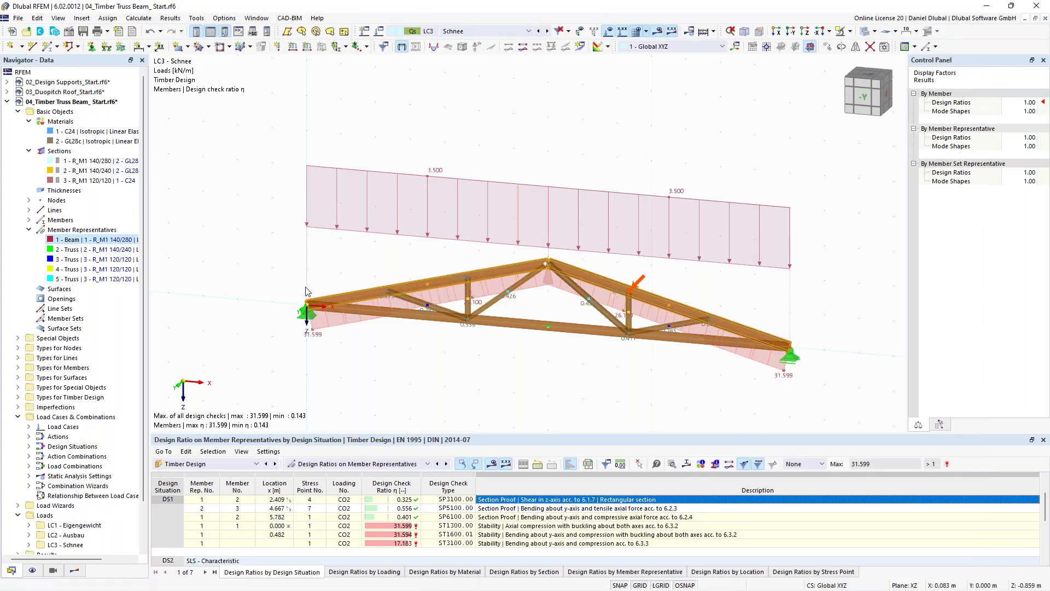
{"action": "left_click", "coordinate": [474, 34]}
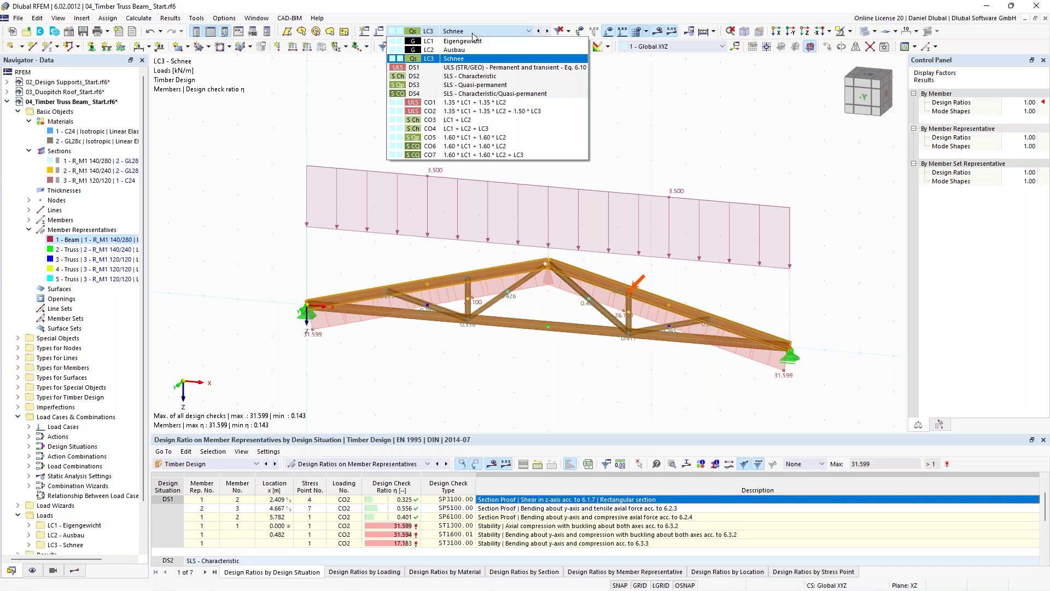
{"action": "left_click", "coordinate": [279, 160]}
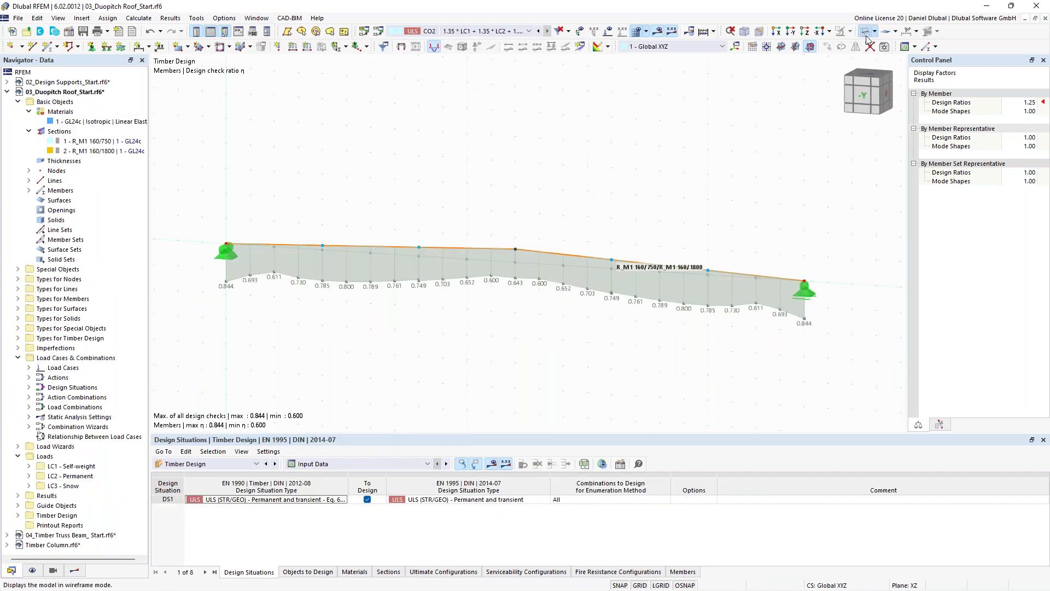
- Display the 03_Duopitch Roof_Start model as a solid model instead of wireframe
{"action": "left_click", "coordinate": [866, 32]}
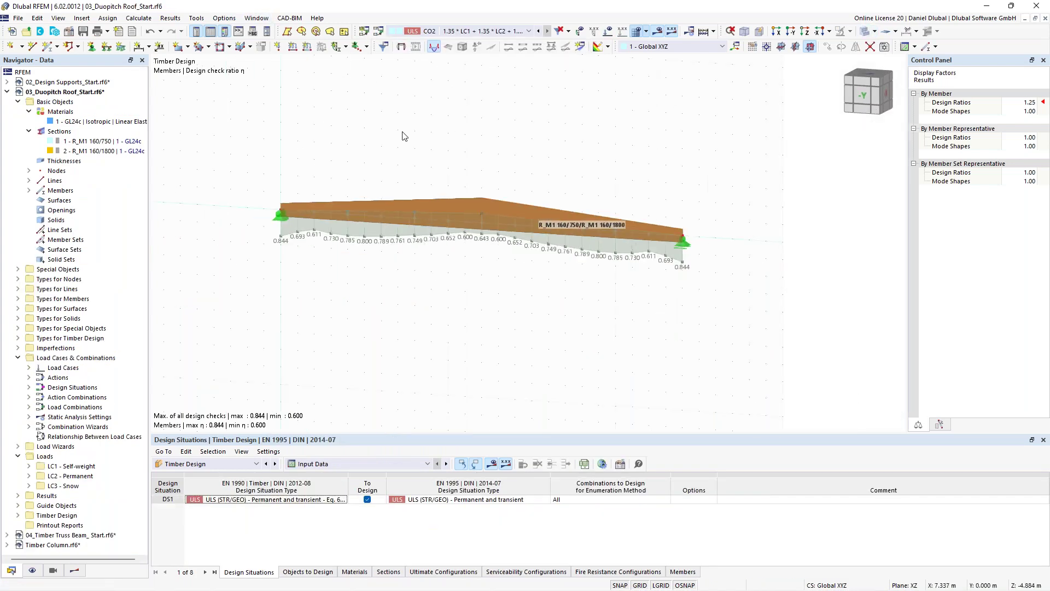